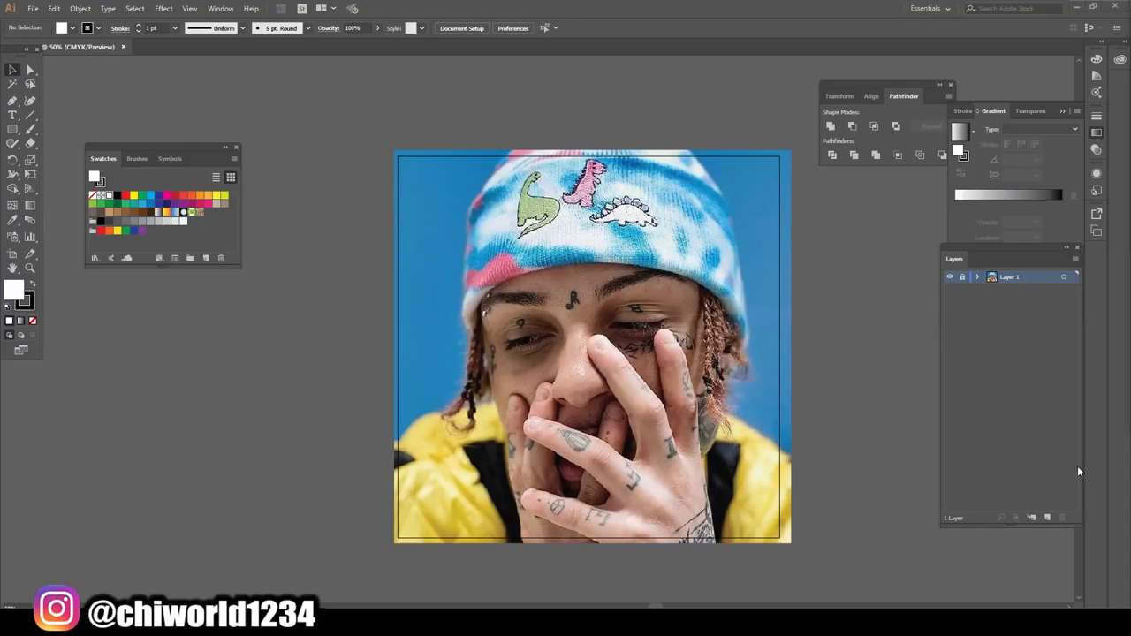
Add Layer 2 above the photo, set a magenta fill with no stroke, and zoom in on the eyes
left_click(1048, 517)
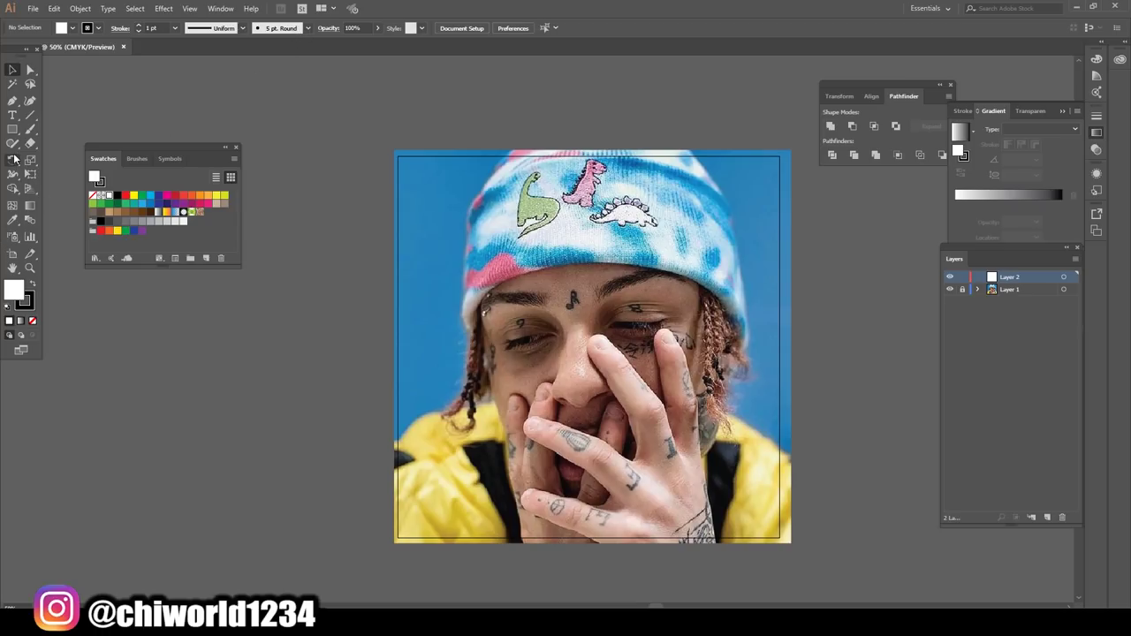
left_click(33, 320)
left_click(11, 288)
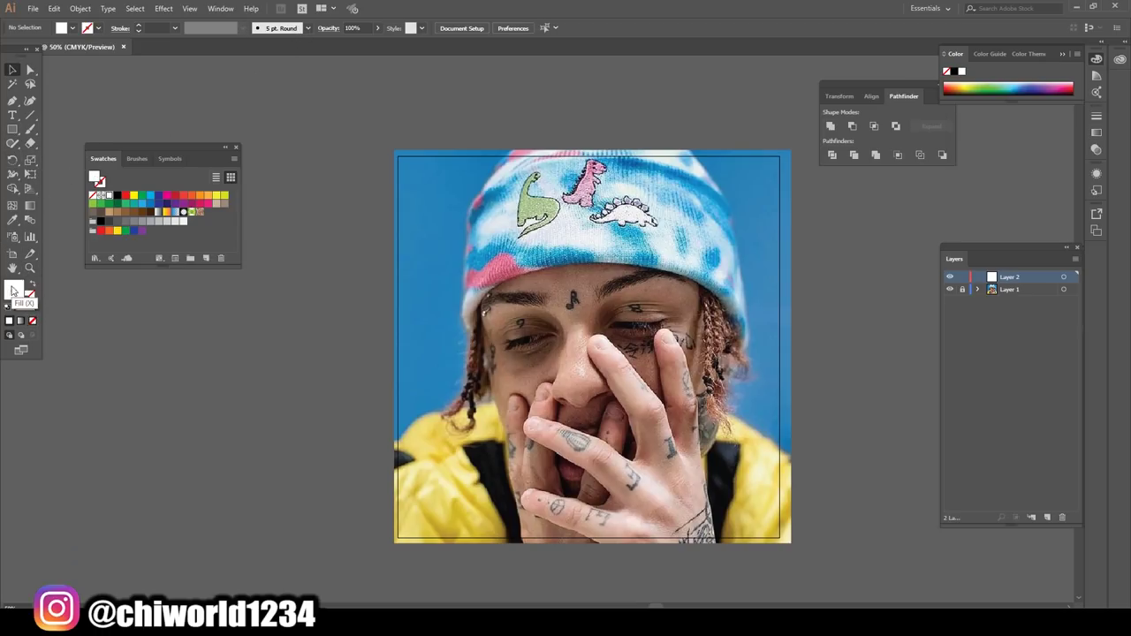
left_click(165, 196)
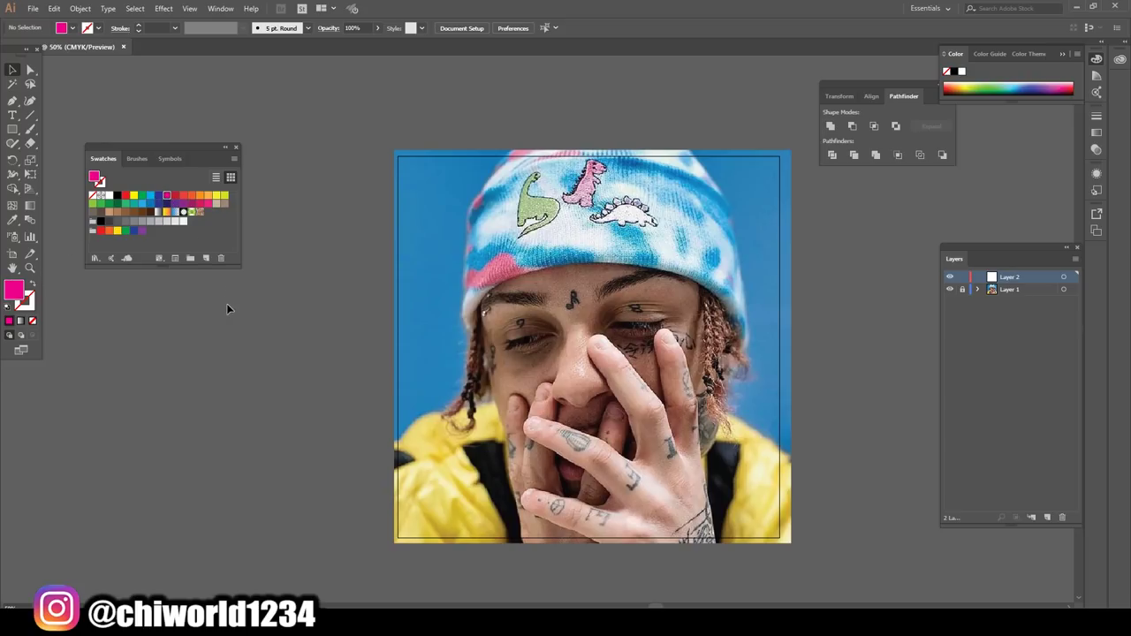
scroll(227, 305, "down", 1)
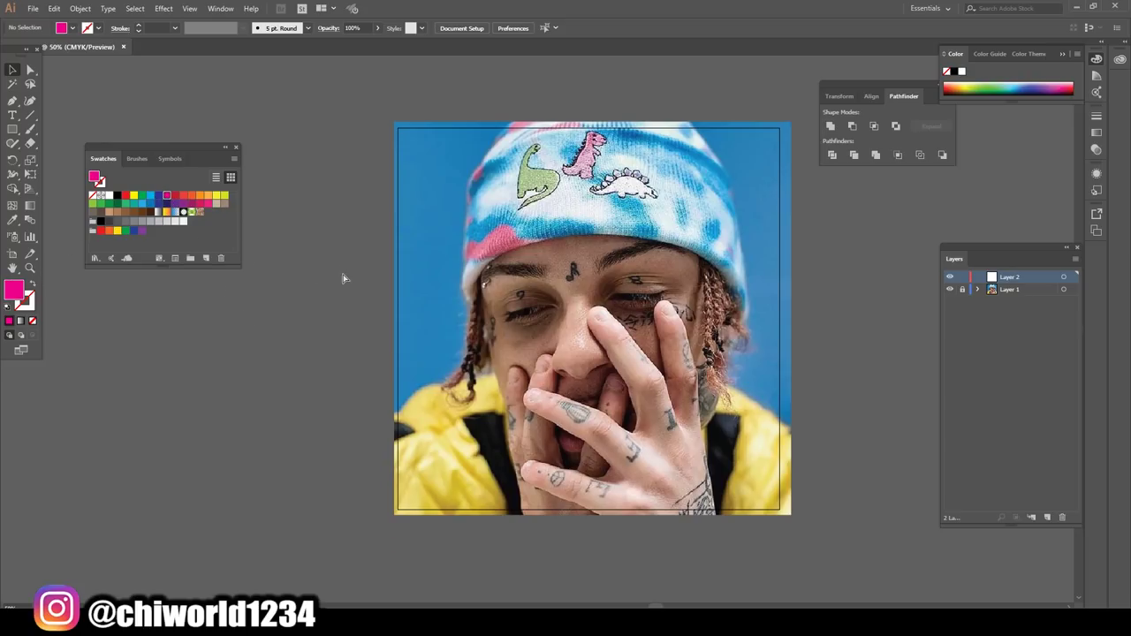
key("ctrl+plus")
key("ctrl+plus")
key("ctrl+plus")
key("ctrl+plus")
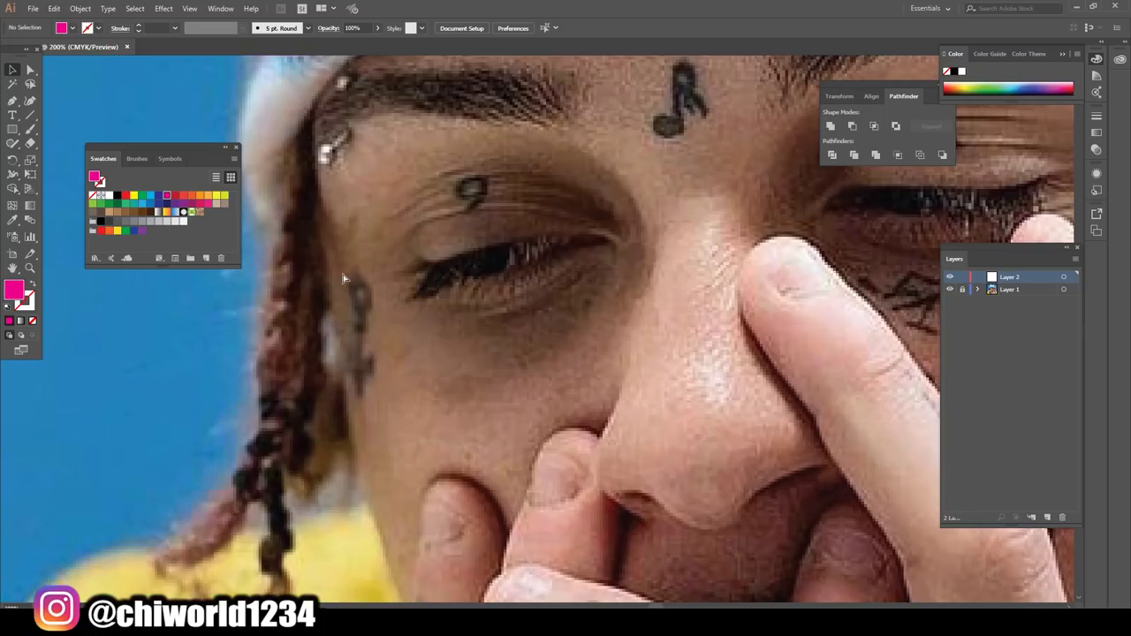
key("ctrl+plus")
key("ctrl+plus")
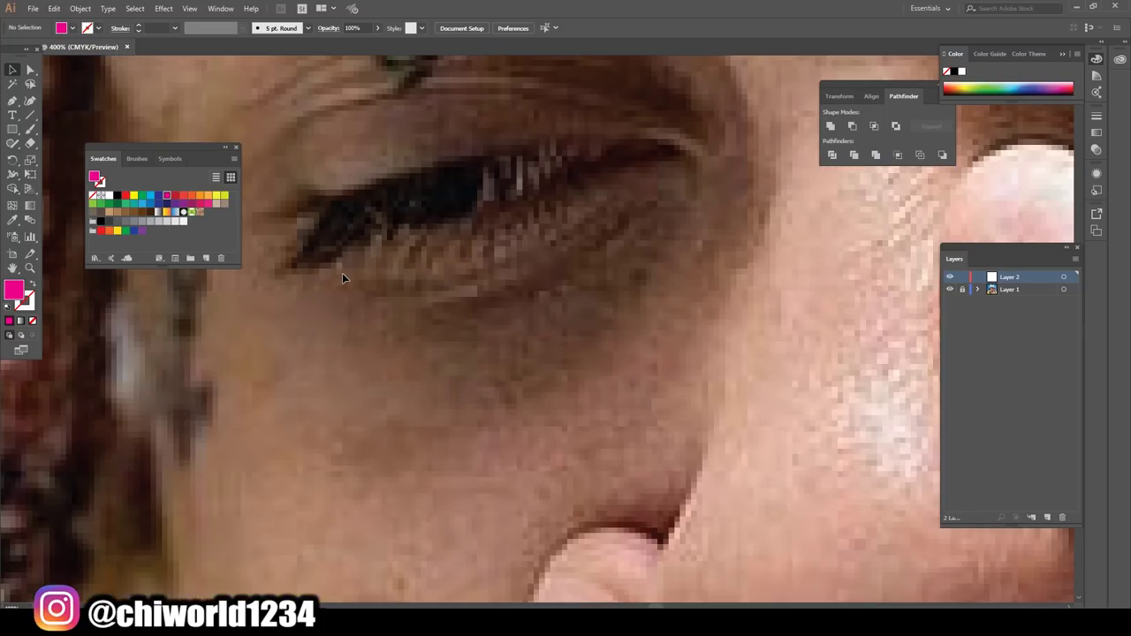
Switch to the Blob Brush and paint a magenta drip tear under the left-hand eye
left_click(14, 143)
left_click(49, 157)
mouse_move(677, 150)
left_mouse_down()
mouse_move(608, 135)
mouse_move(573, 167)
mouse_move(570, 257)
mouse_move(516, 326)
mouse_move(492, 416)
mouse_move(644, 255)
mouse_move(682, 388)
mouse_move(643, 145)
mouse_move(675, 152)
left_mouse_up()
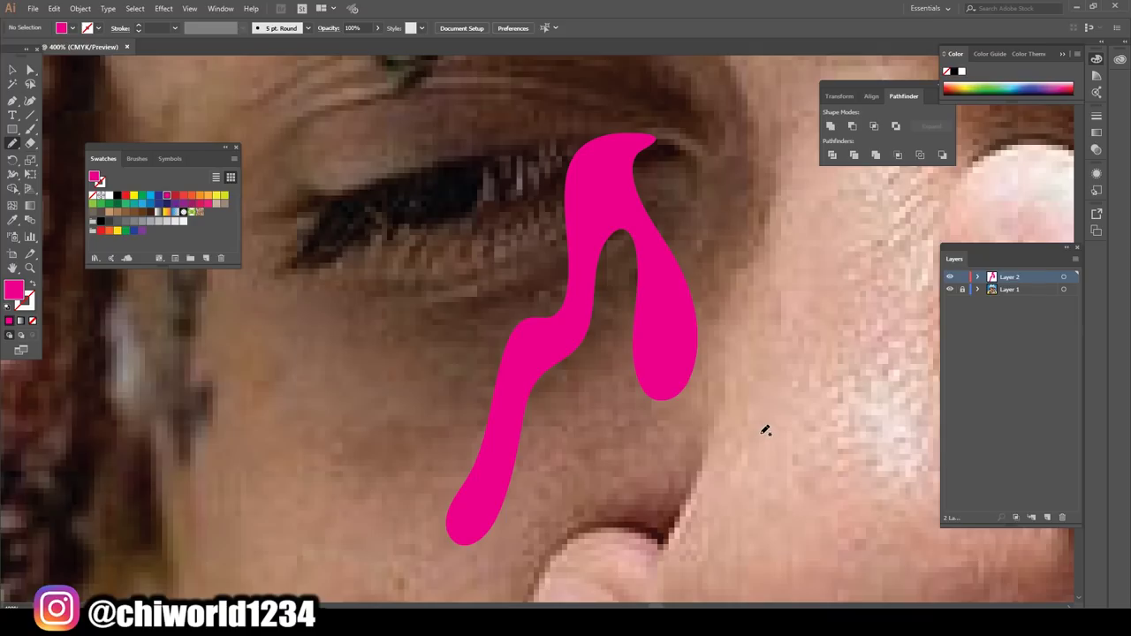
Paint the right-hand eye's tear running down the finger edge and close its shape at the eyelid
scroll(769, 433, "down", 3)
scroll(774, 421, "down", 3)
scroll(763, 389, "up", 2)
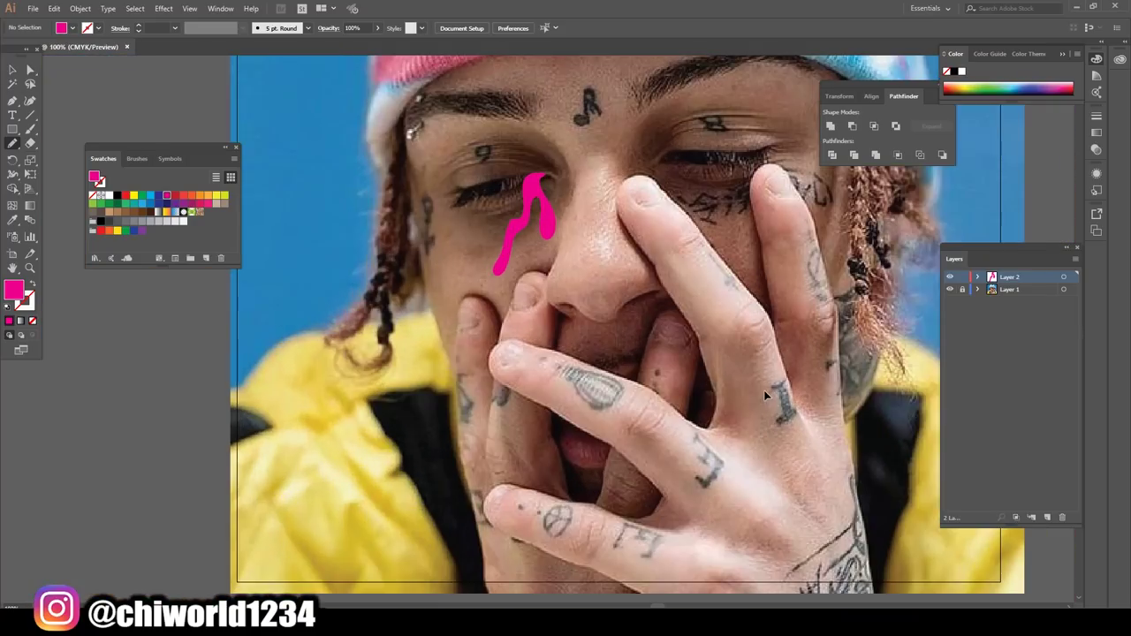
scroll(763, 390, "up", 2)
scroll(763, 396, "up", 2)
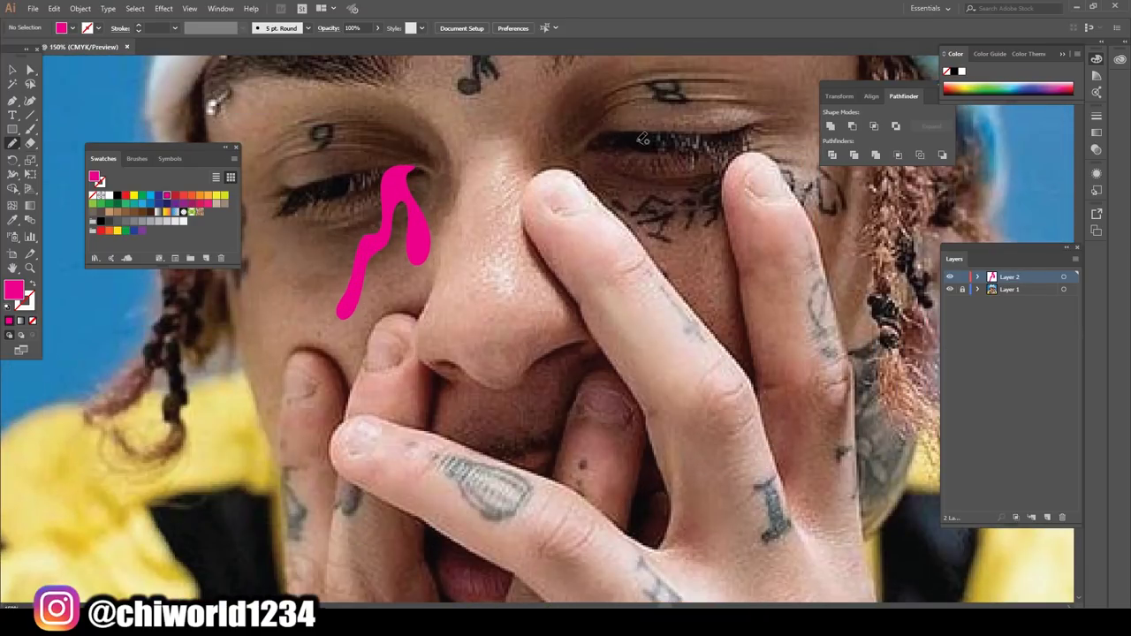
mouse_move(642, 140)
left_mouse_down()
mouse_move(614, 224)
mouse_move(577, 241)
left_mouse_up()
left_click_drag(570, 287, 673, 492)
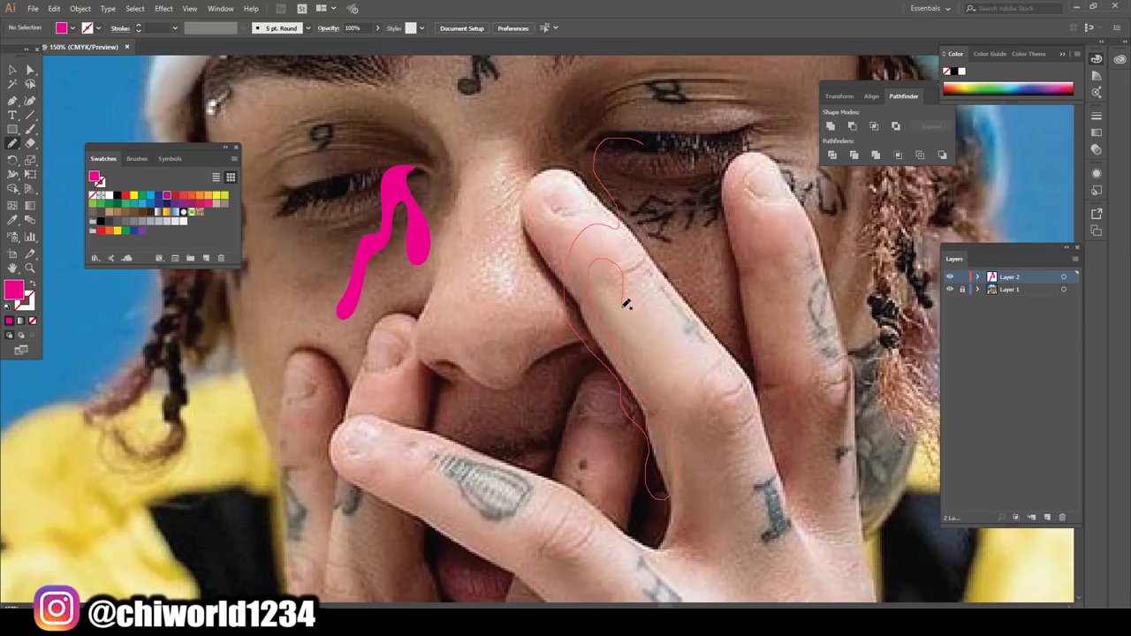
mouse_move(651, 293)
left_mouse_down()
mouse_move(613, 145)
mouse_move(623, 156)
left_mouse_up()
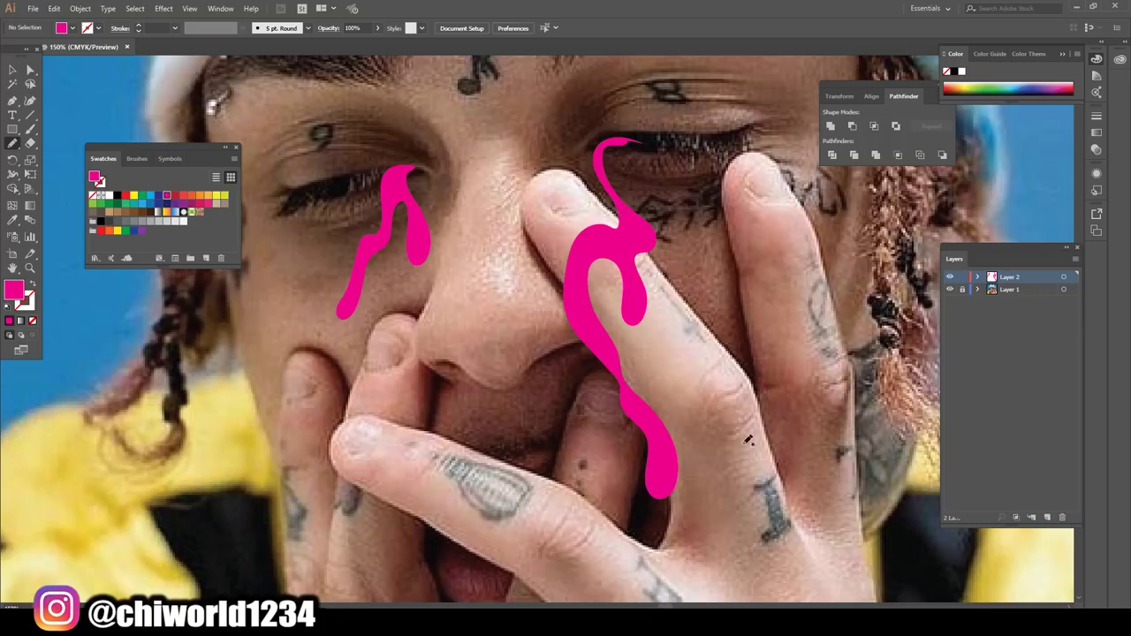
scroll(862, 425, "down", 2)
Extend the right tear's top further along the eyelid
scroll(813, 389, "down", 2)
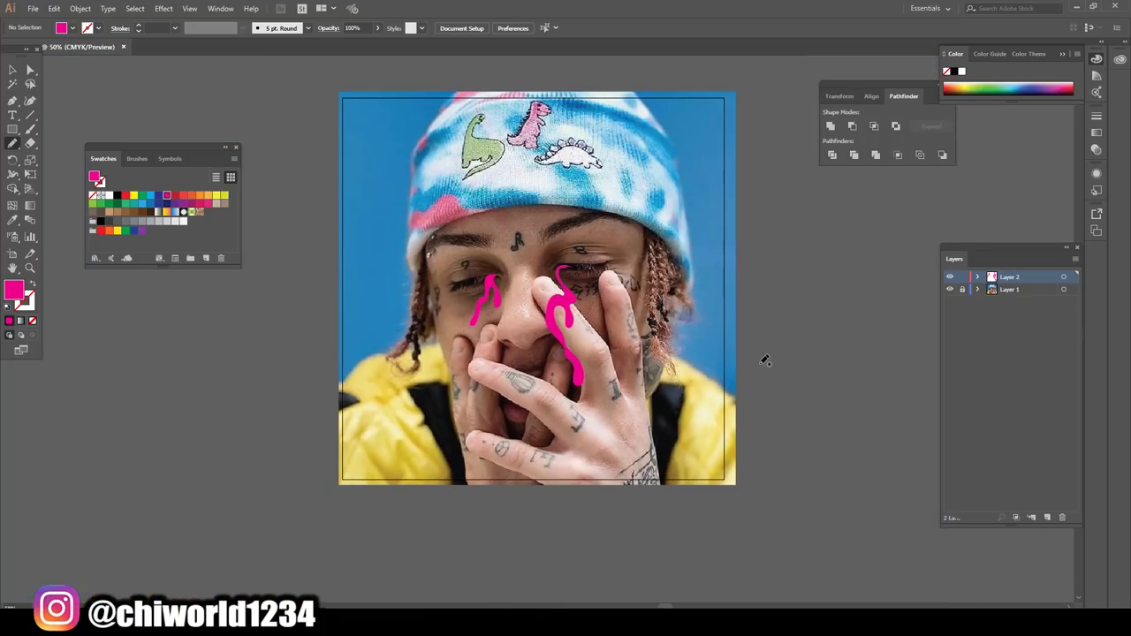
scroll(762, 356, "up", 2)
scroll(756, 363, "up", 3)
scroll(756, 363, "up", 2)
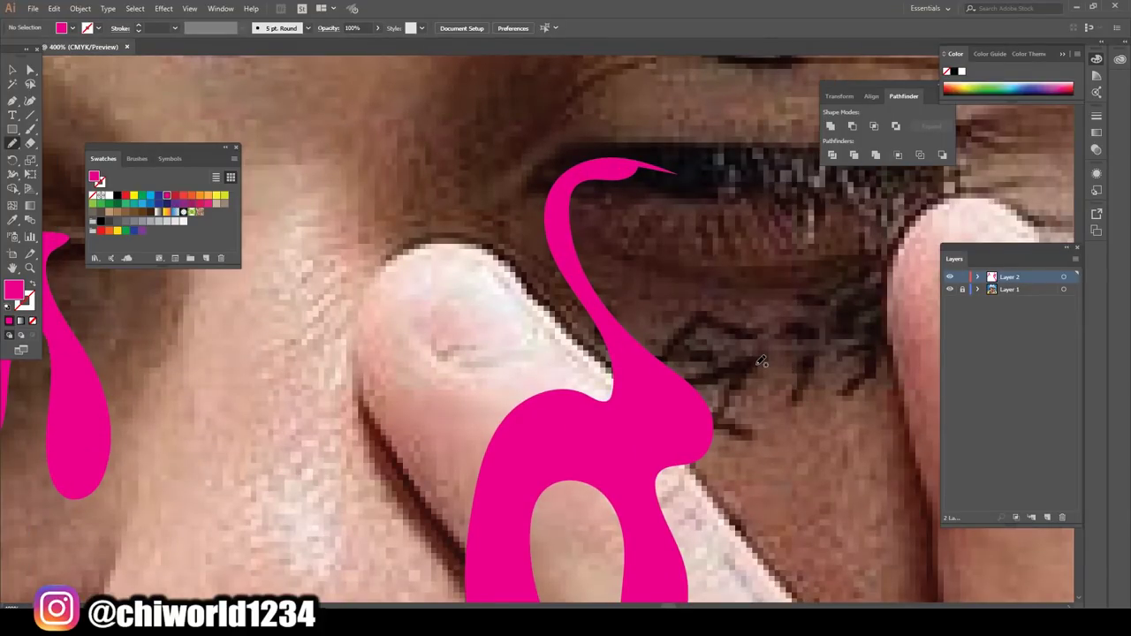
mouse_move(606, 179)
left_mouse_down()
mouse_move(562, 159)
mouse_move(552, 214)
left_mouse_up()
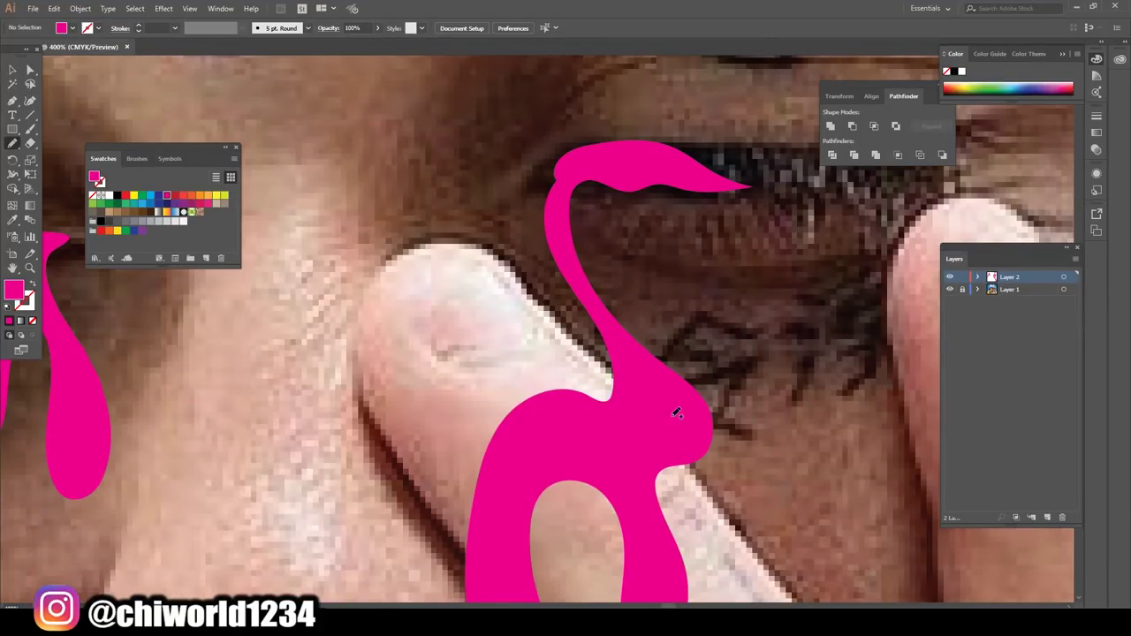
Thicken the left tear's top so it curls into the eye's inner corner
scroll(751, 433, "down", 3)
scroll(707, 415, "left", 2)
scroll(670, 404, "up", 1)
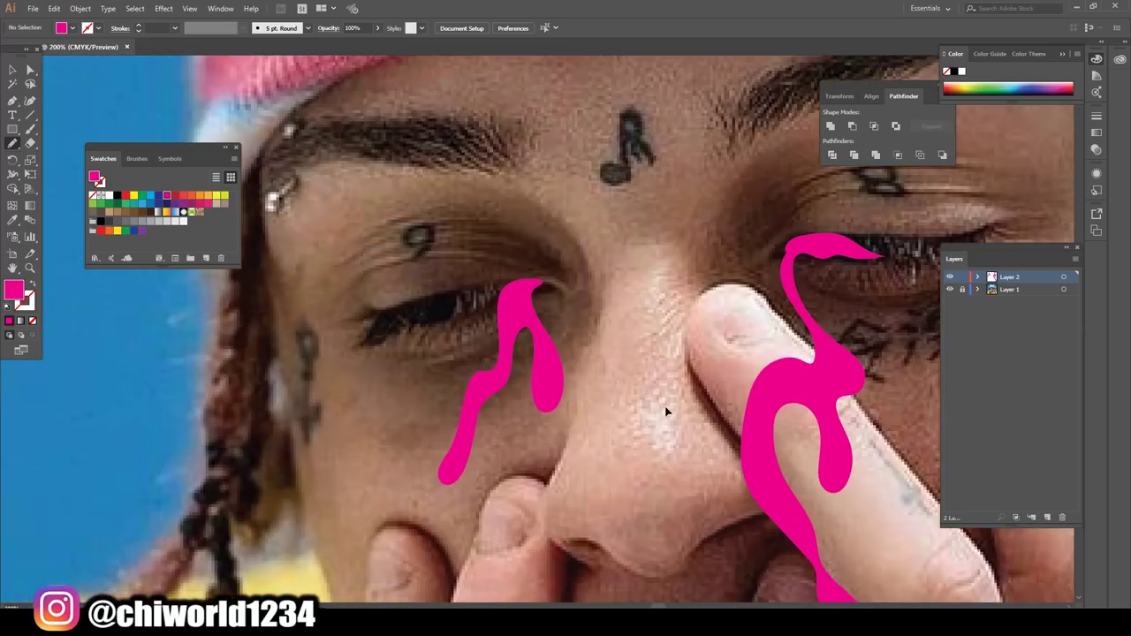
scroll(670, 404, "up", 2)
left_click_drag(599, 241, 564, 246)
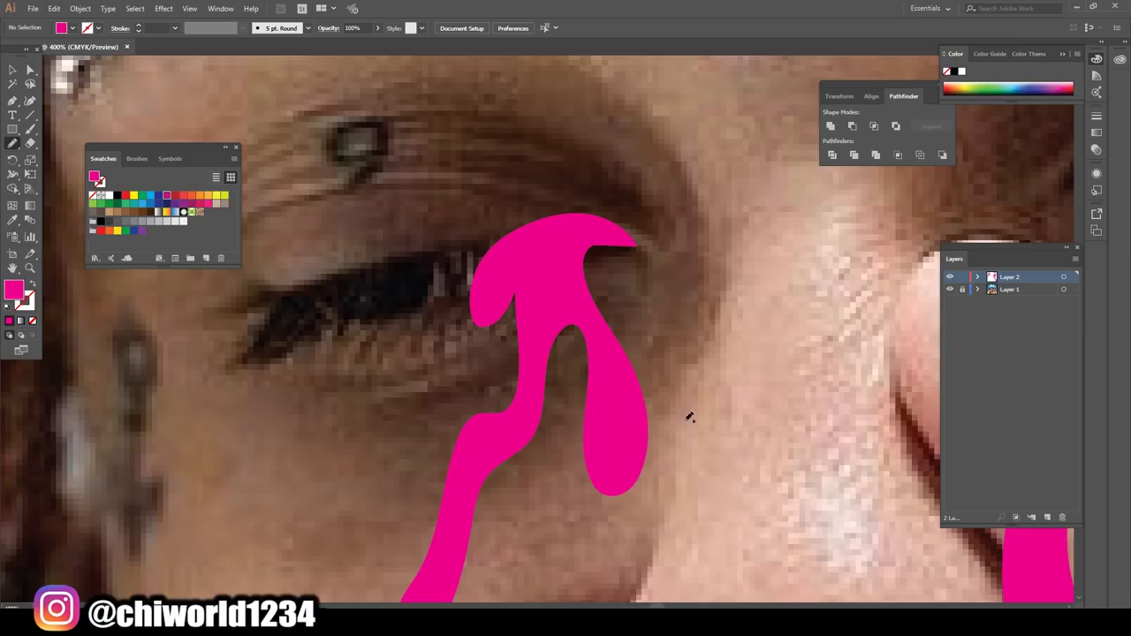
scroll(758, 482, "down", 3)
scroll(758, 481, "down", 2)
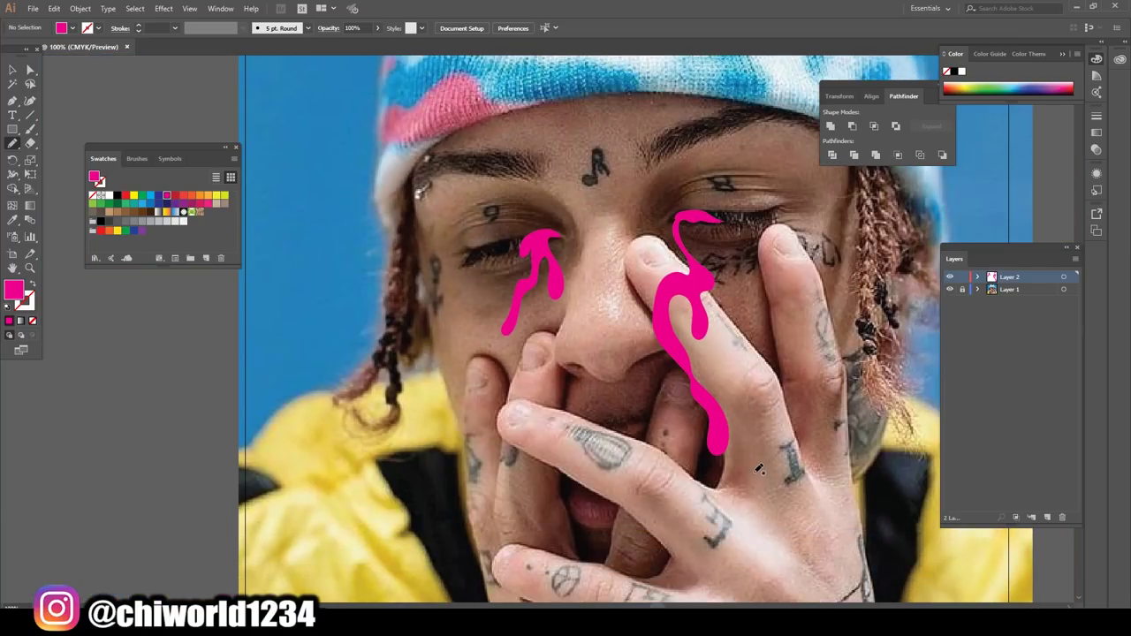
scroll(754, 471, "down", 2)
scroll(753, 471, "up", 2)
scroll(755, 464, "up", 1)
scroll(757, 458, "up", 1)
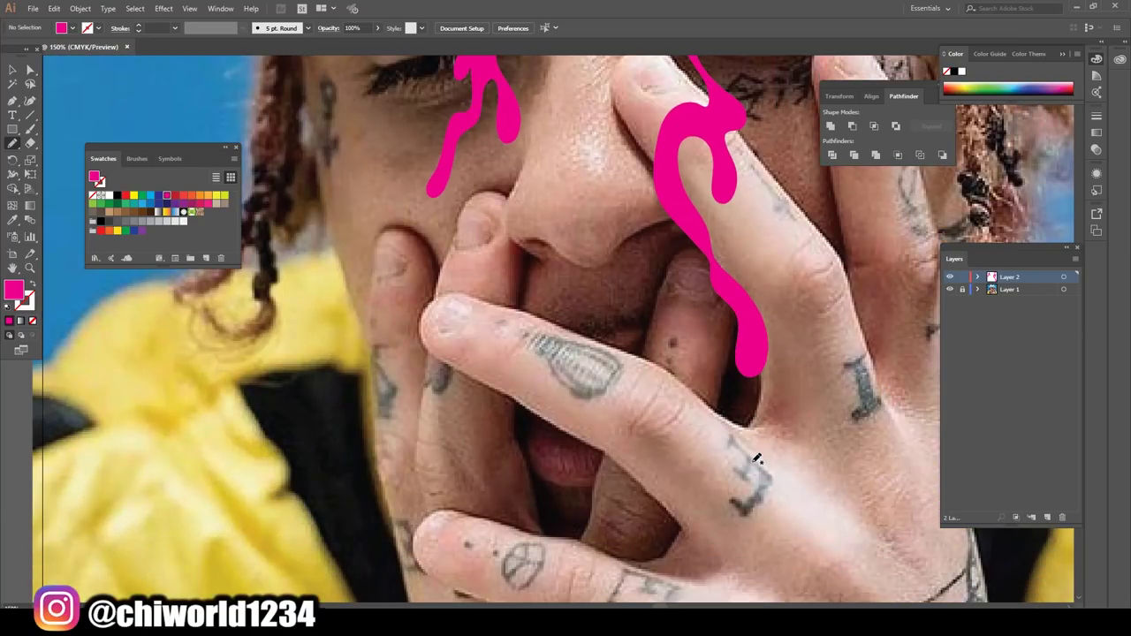
scroll(755, 464, "right", 1)
scroll(755, 464, "right", 1)
scroll(755, 464, "right", 1)
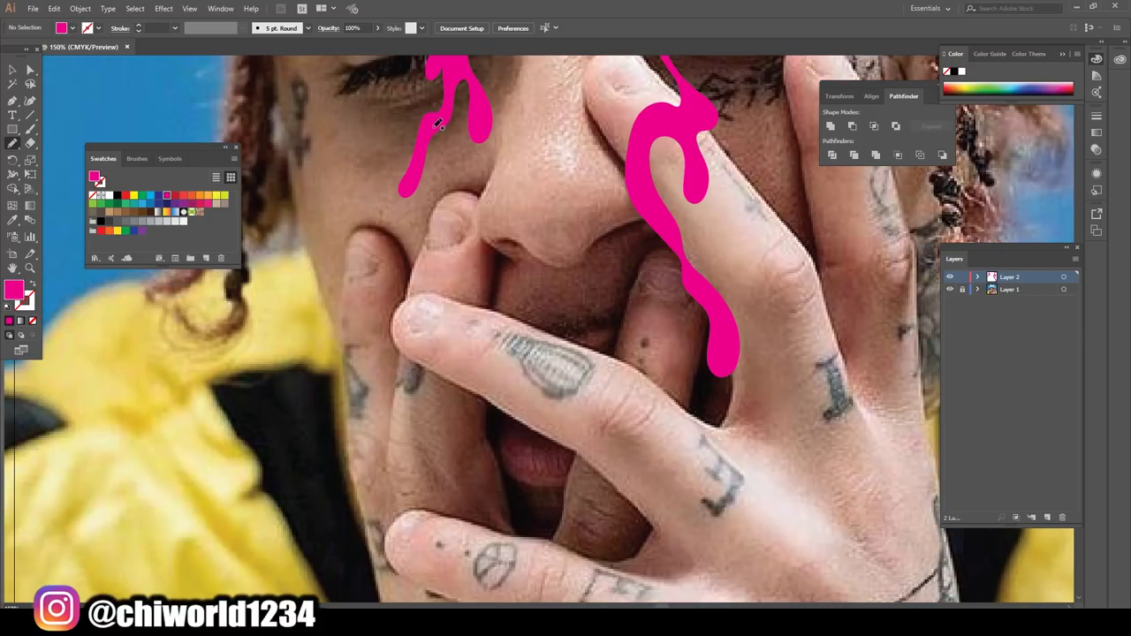
Lengthen the left tear down past the nose with a curled splash at the fingertip
left_click_drag(437, 123, 427, 189)
left_click_drag(505, 303, 487, 344)
left_click_drag(423, 320, 422, 311)
left_click_drag(391, 279, 424, 148)
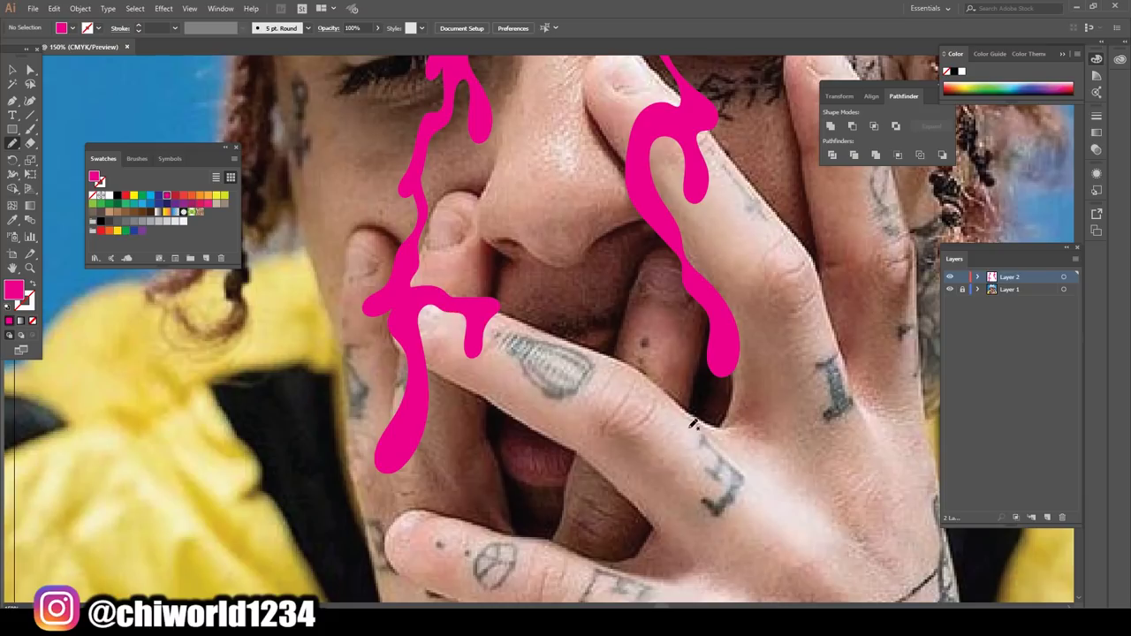
scroll(697, 420, "down", 5)
scroll(698, 417, "down", 2)
scroll(703, 389, "up", 3)
scroll(705, 374, "up", 4)
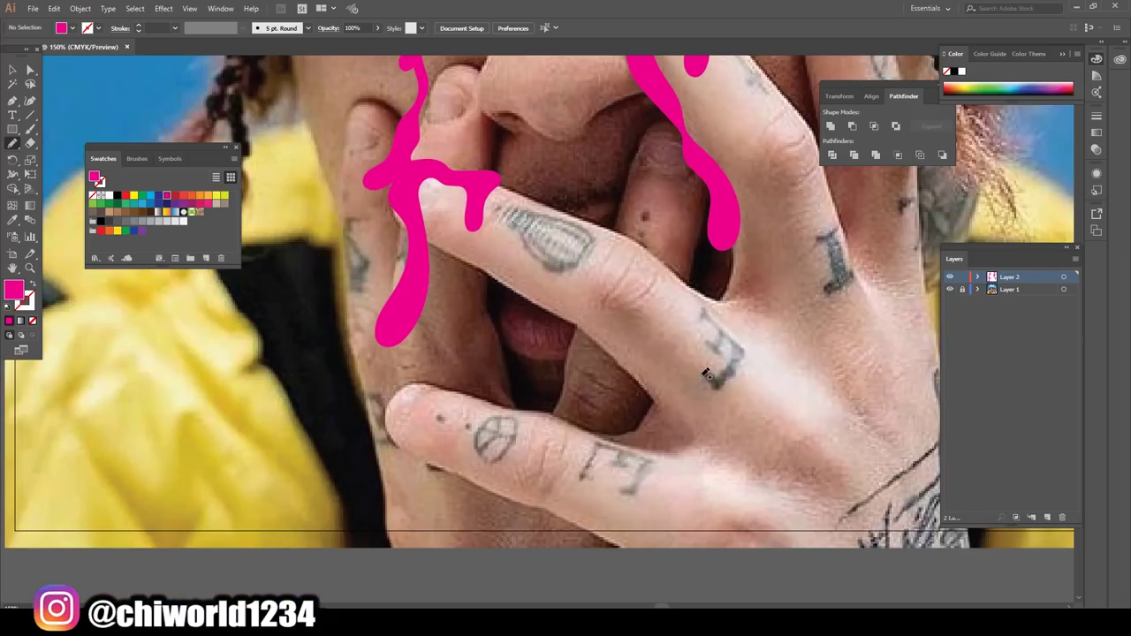
Extend the right tear across the finger with a looping drip and two falling droplets
mouse_move(657, 89)
left_mouse_down()
mouse_move(687, 335)
mouse_move(620, 315)
mouse_move(543, 356)
mouse_move(575, 250)
mouse_move(626, 265)
mouse_move(673, 254)
mouse_move(636, 124)
mouse_move(637, 69)
mouse_move(621, 76)
left_mouse_up()
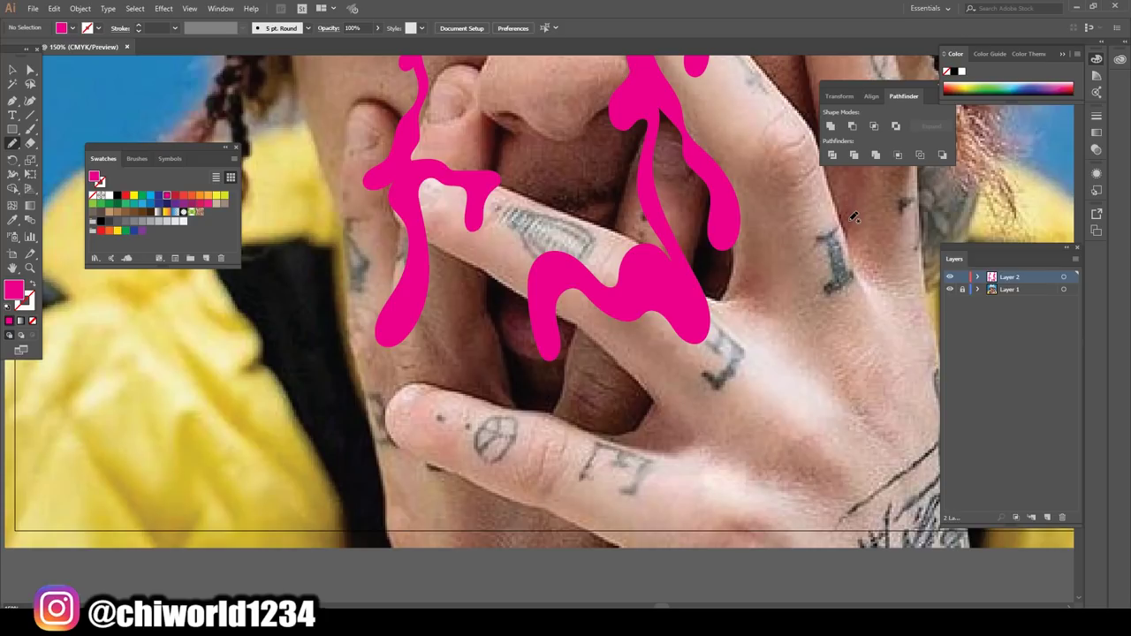
scroll(670, 319, "down", 2)
scroll(670, 319, "down", 1)
scroll(671, 305, "up", 2)
scroll(669, 303, "up", 1)
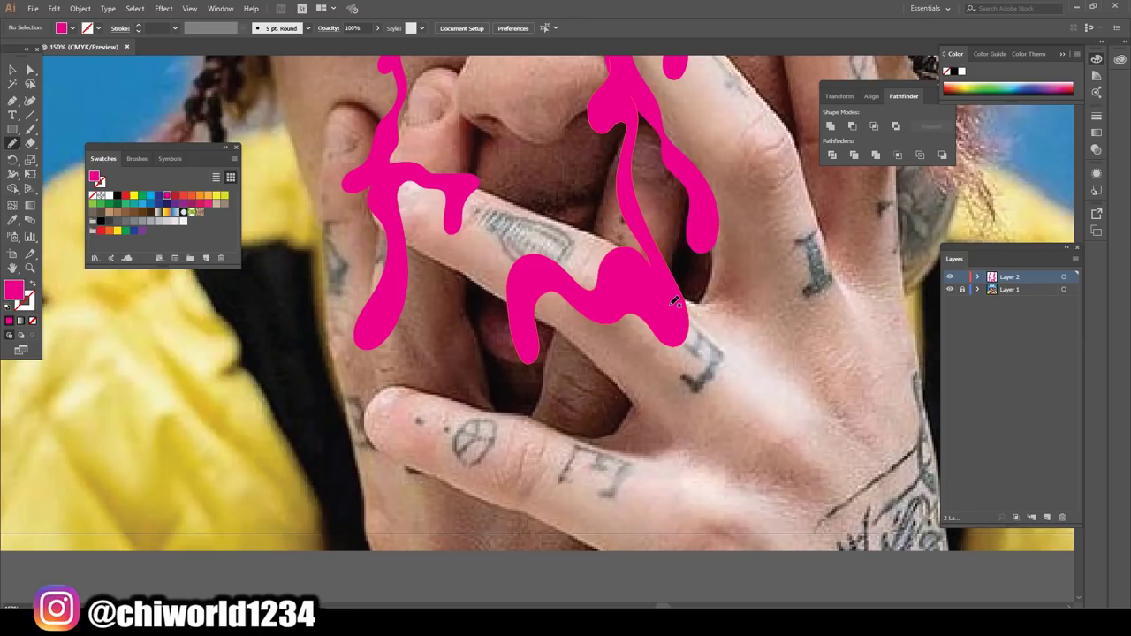
scroll(672, 302, "down", 1)
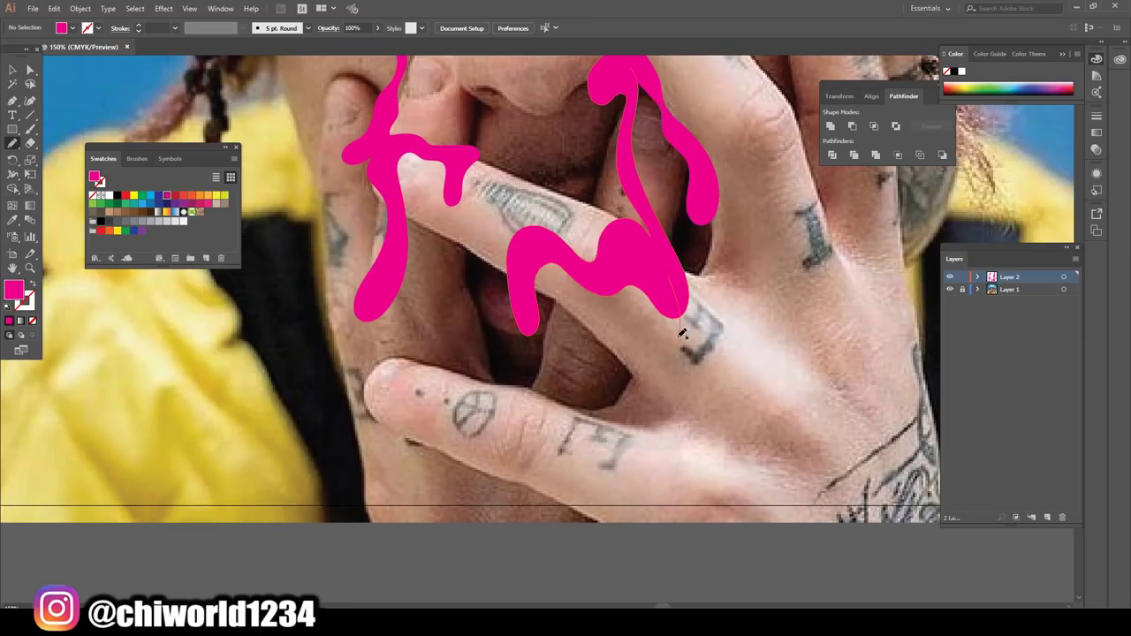
left_click_drag(668, 429, 647, 356)
left_click_drag(644, 270, 529, 283)
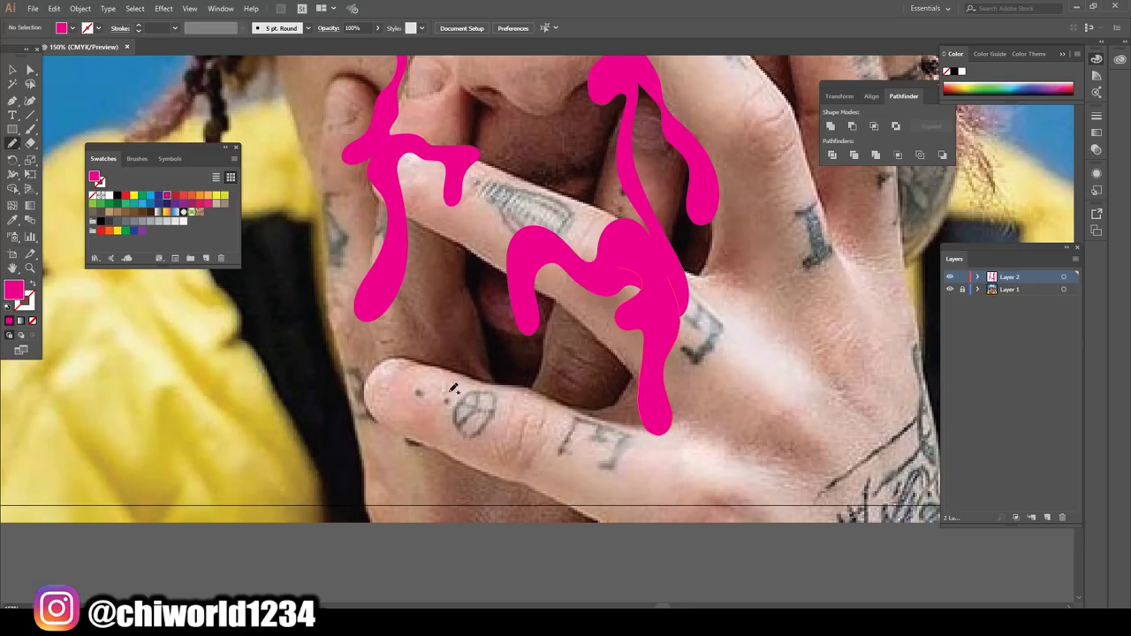
mouse_move(626, 402)
left_mouse_down()
mouse_move(601, 442)
mouse_move(624, 391)
left_mouse_up()
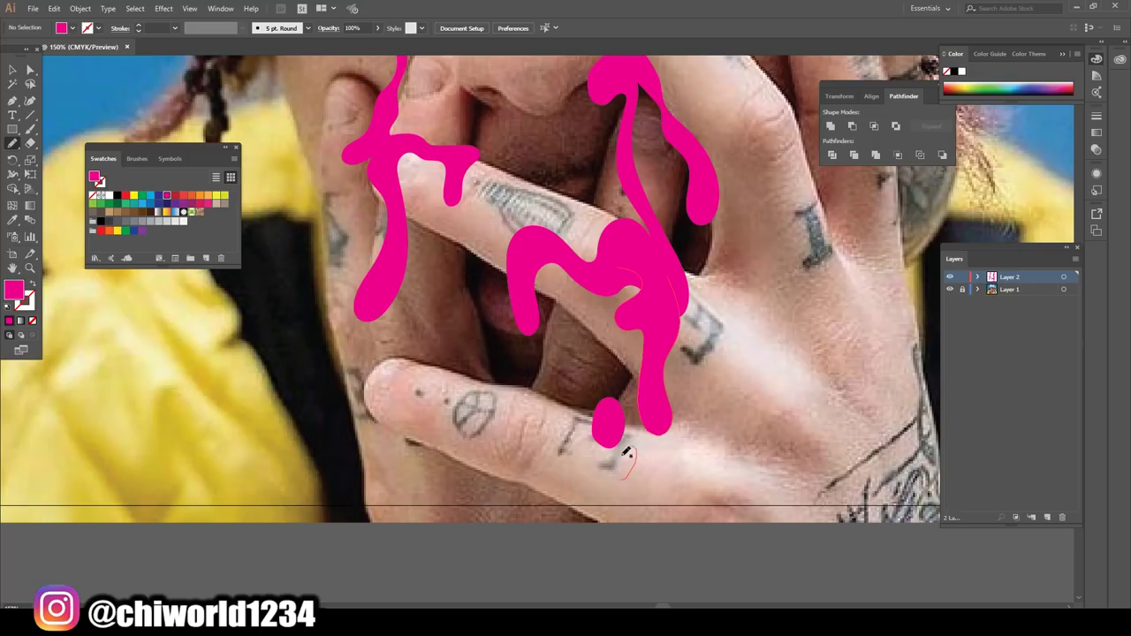
left_click_drag(633, 469, 631, 466)
Paint the left tear's drip down onto the lower finger, then zoom out to review
scroll(774, 460, "down", 2)
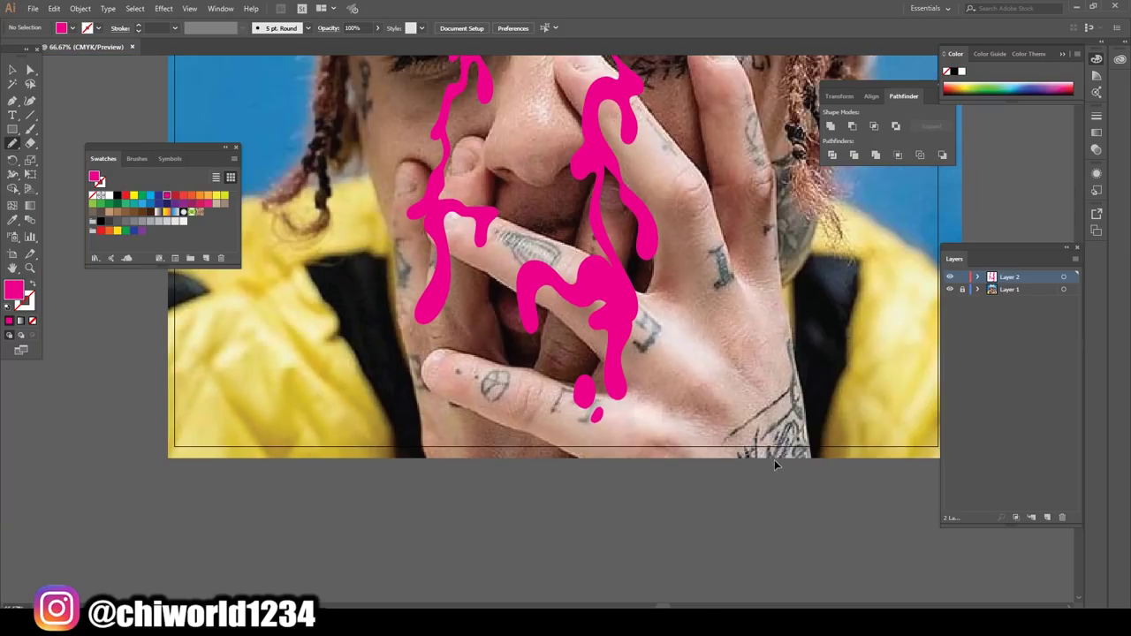
scroll(745, 431, "down", 2)
scroll(746, 431, "up", 2)
scroll(745, 432, "up", 2)
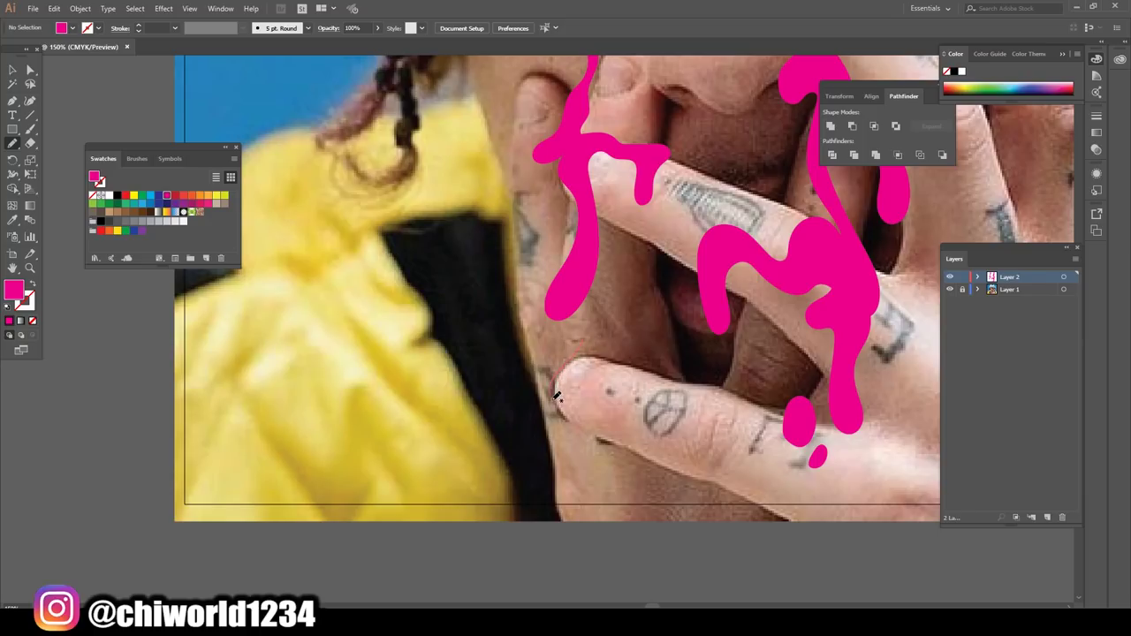
left_click_drag(587, 359, 585, 328)
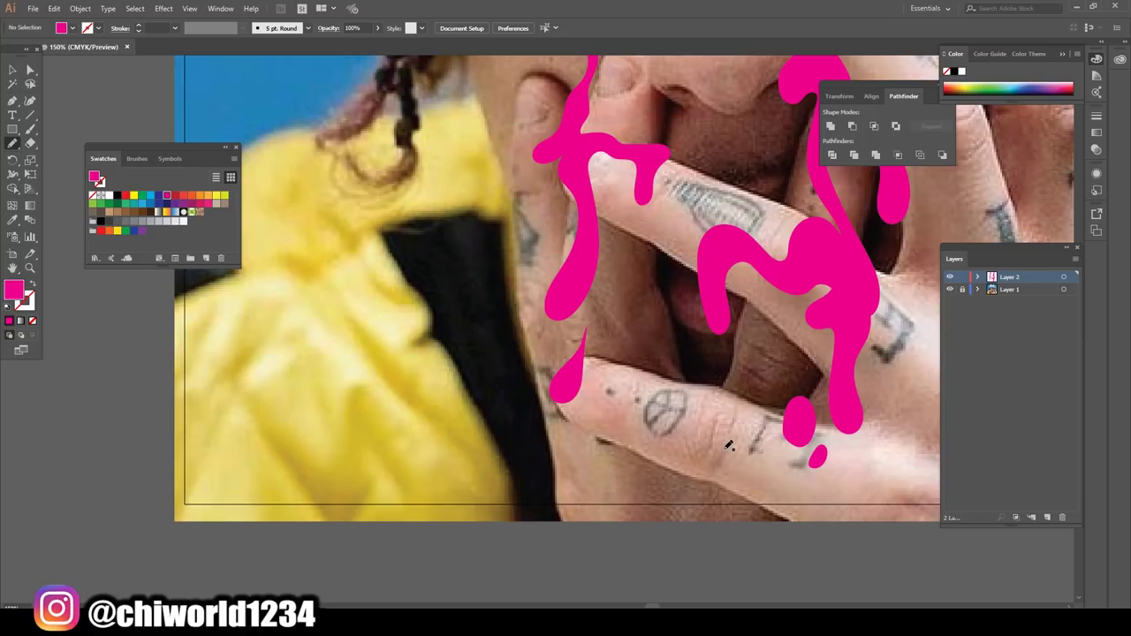
scroll(733, 449, "down", 2)
scroll(734, 438, "down", 1)
scroll(733, 433, "up", 1)
scroll(734, 433, "up", 1)
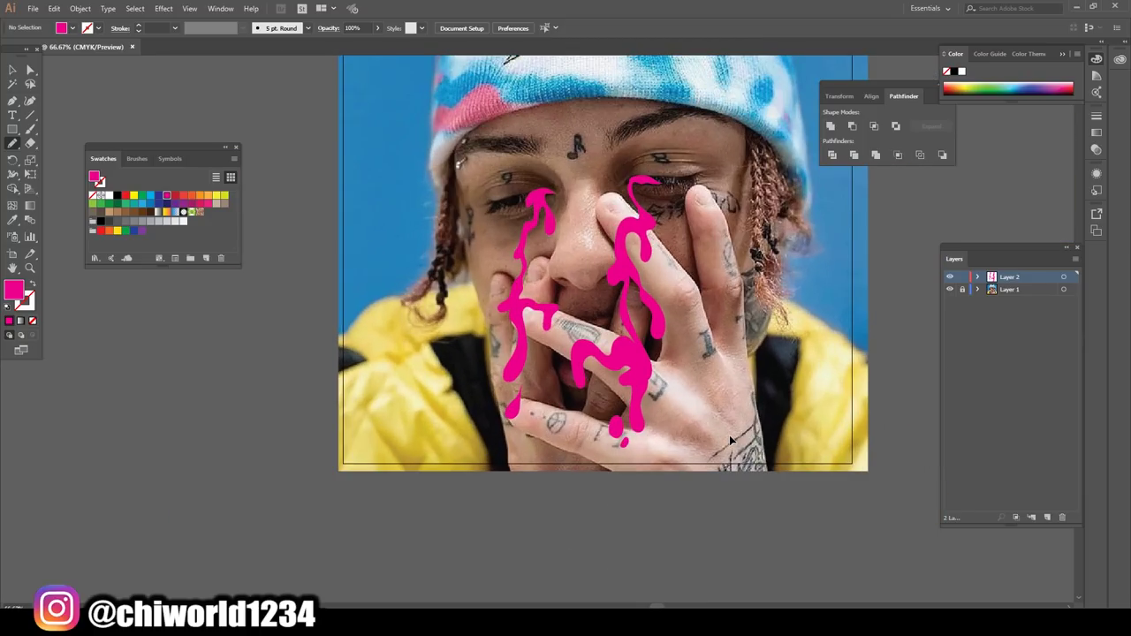
scroll(733, 433, "up", 2)
scroll(736, 431, "down", 1)
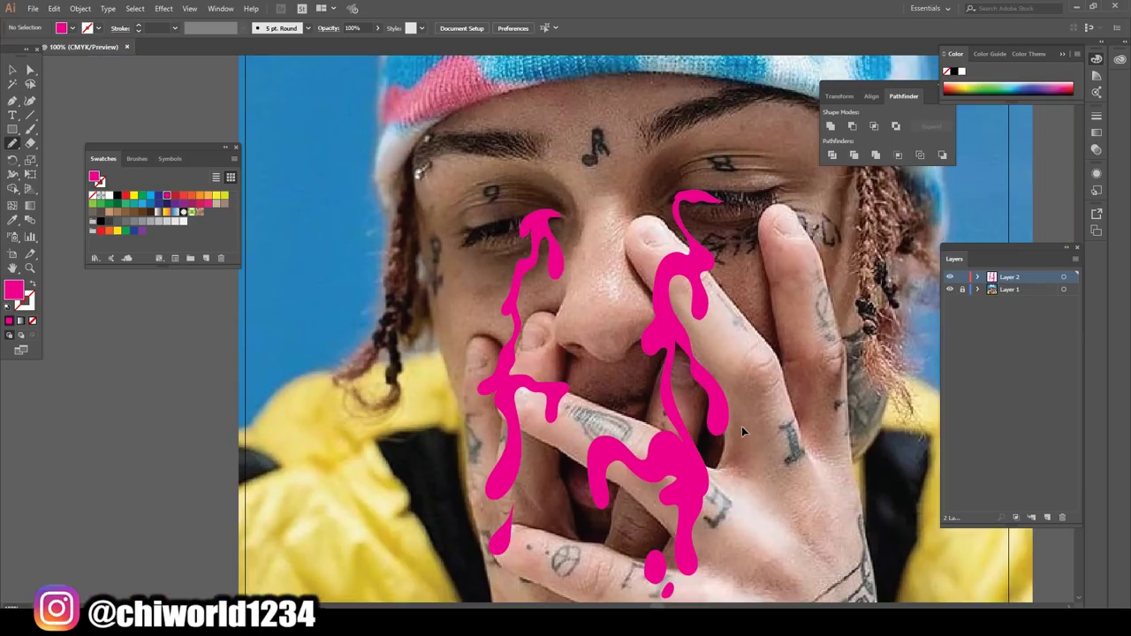
scroll(741, 426, "down", 1)
scroll(899, 374, "down", 1)
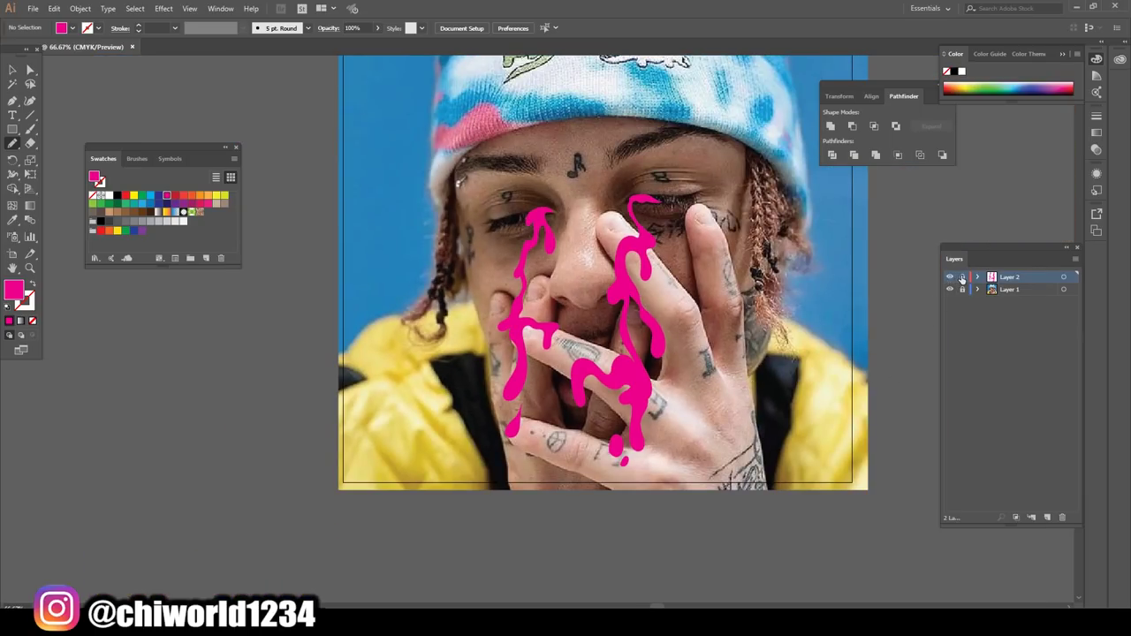
Create Layer 3 for shading and pick a darker magenta fill, BC0079
left_click(1047, 519)
left_click(12, 220)
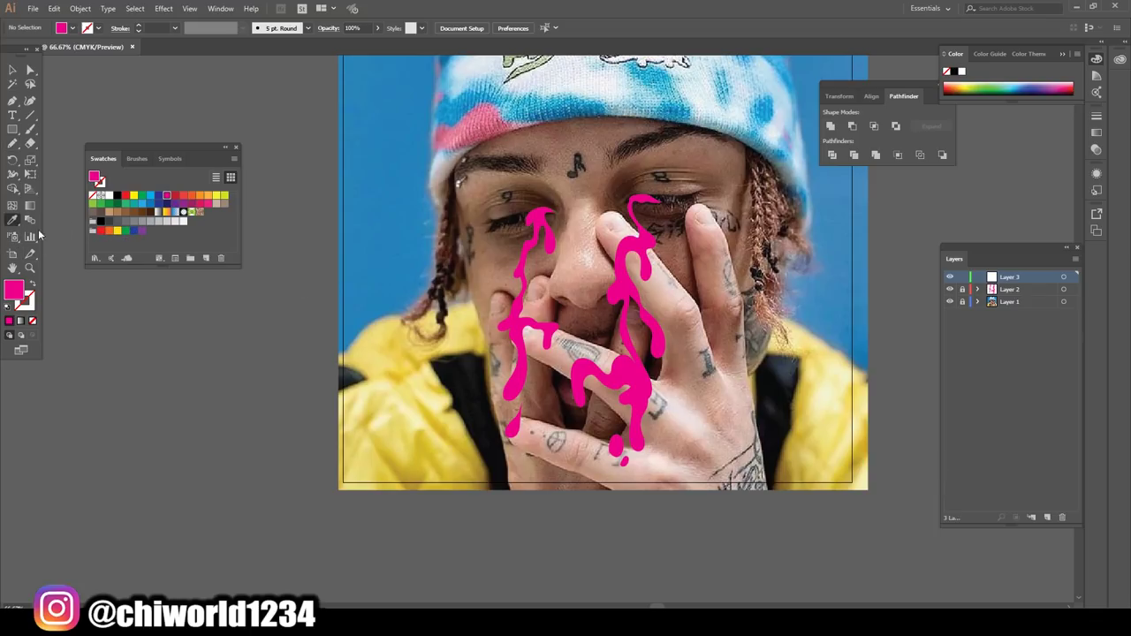
scroll(562, 337, "up", 1)
scroll(530, 371, "up", 1)
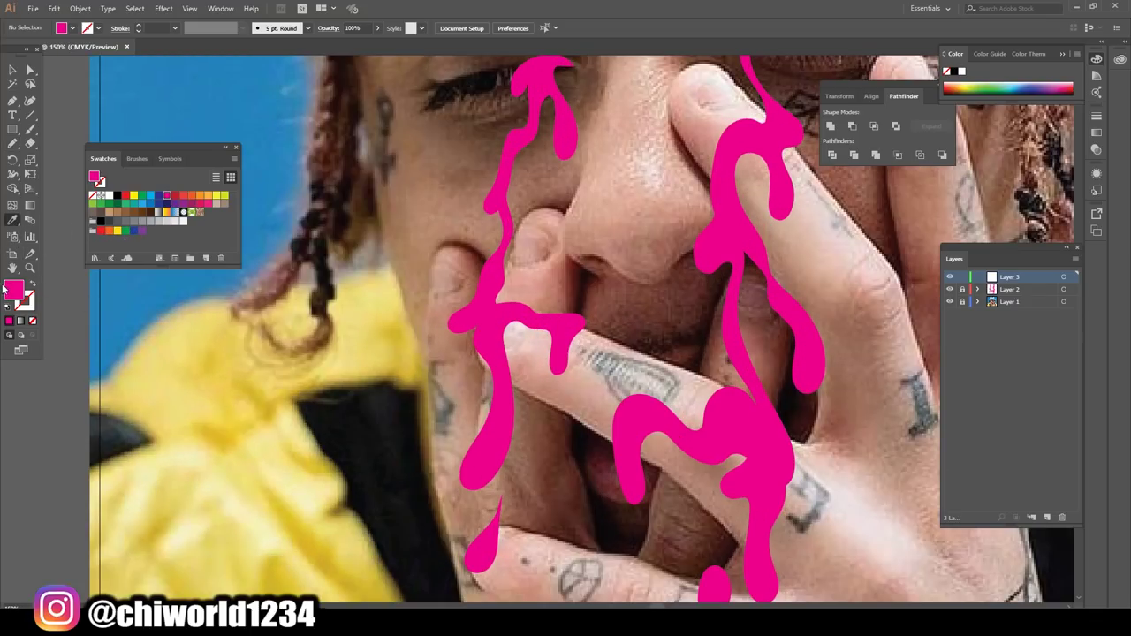
double_click(11, 292)
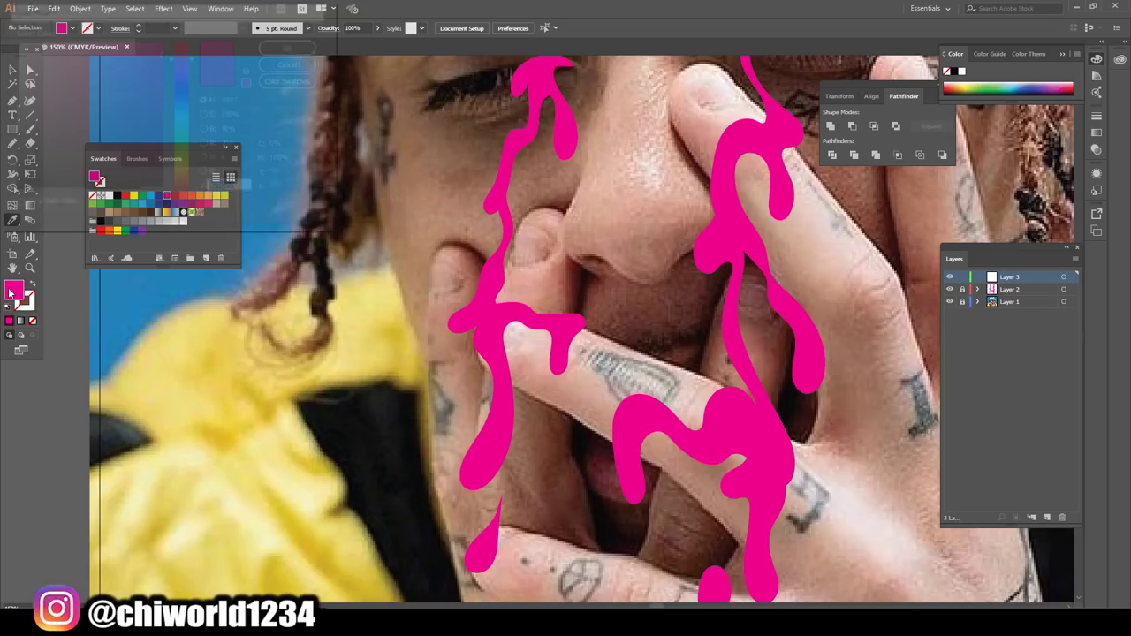
left_click_drag(107, 141, 161, 72)
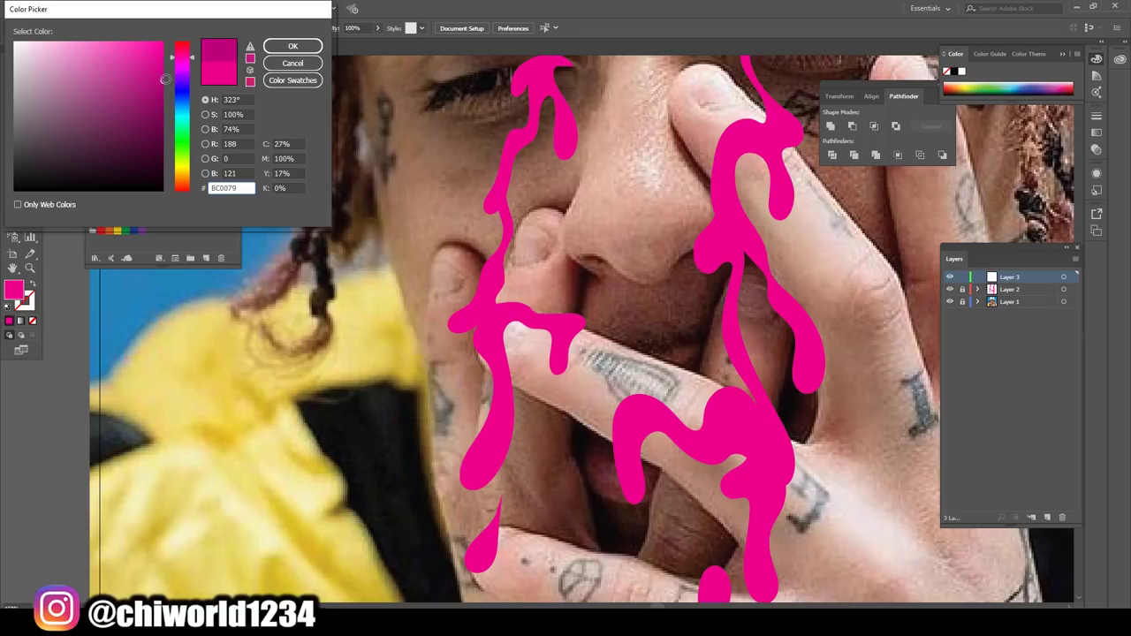
left_click_drag(161, 71, 160, 83)
Confirm the darker magenta and pencil a closed shading shape inside the left drip's bulb
left_click(294, 47)
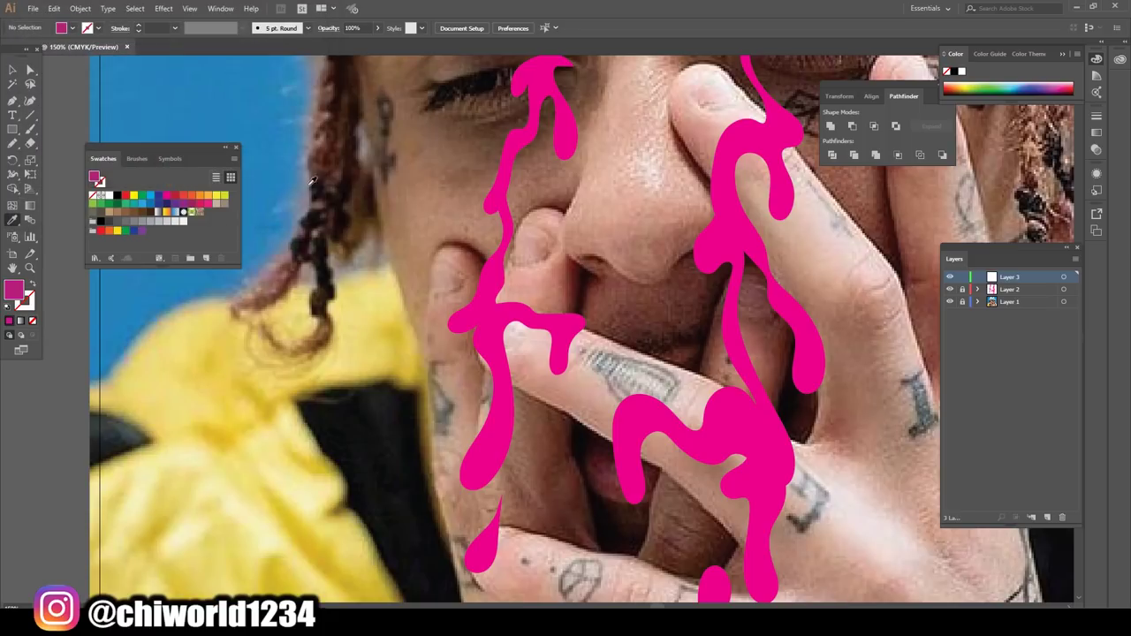
scroll(397, 336, "down", 2)
scroll(397, 336, "down", 2)
scroll(397, 336, "up", 3, "alt")
scroll(399, 340, "up", 1, "alt")
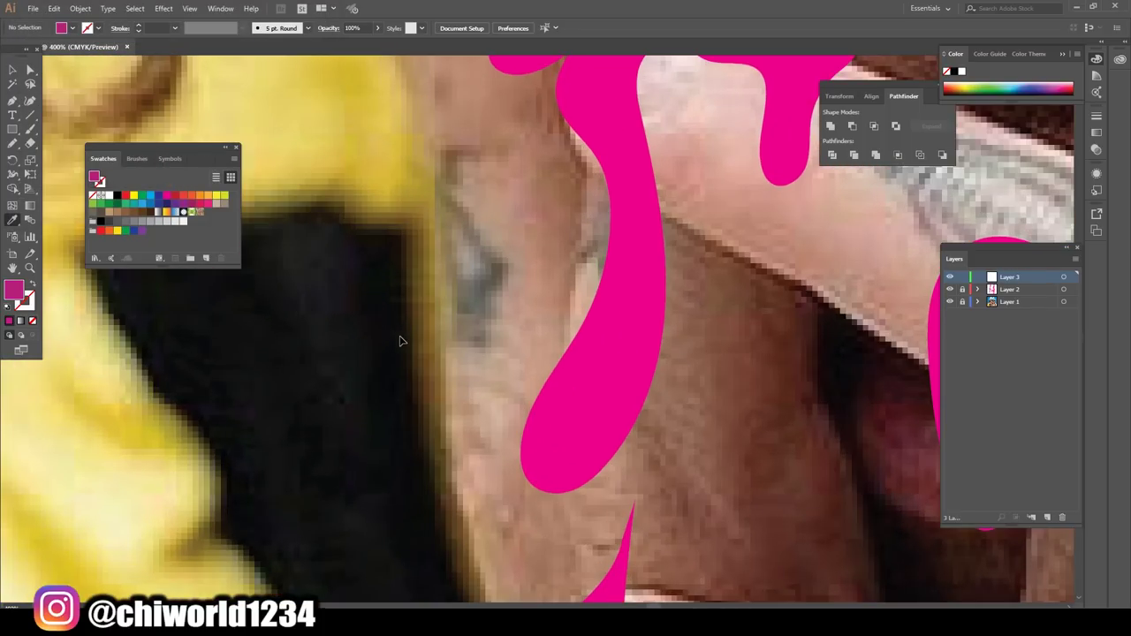
left_click(11, 144)
mouse_move(589, 360)
left_mouse_down()
mouse_move(633, 195)
mouse_move(549, 405)
mouse_move(585, 362)
left_mouse_up()
scroll(778, 502, "down", 2)
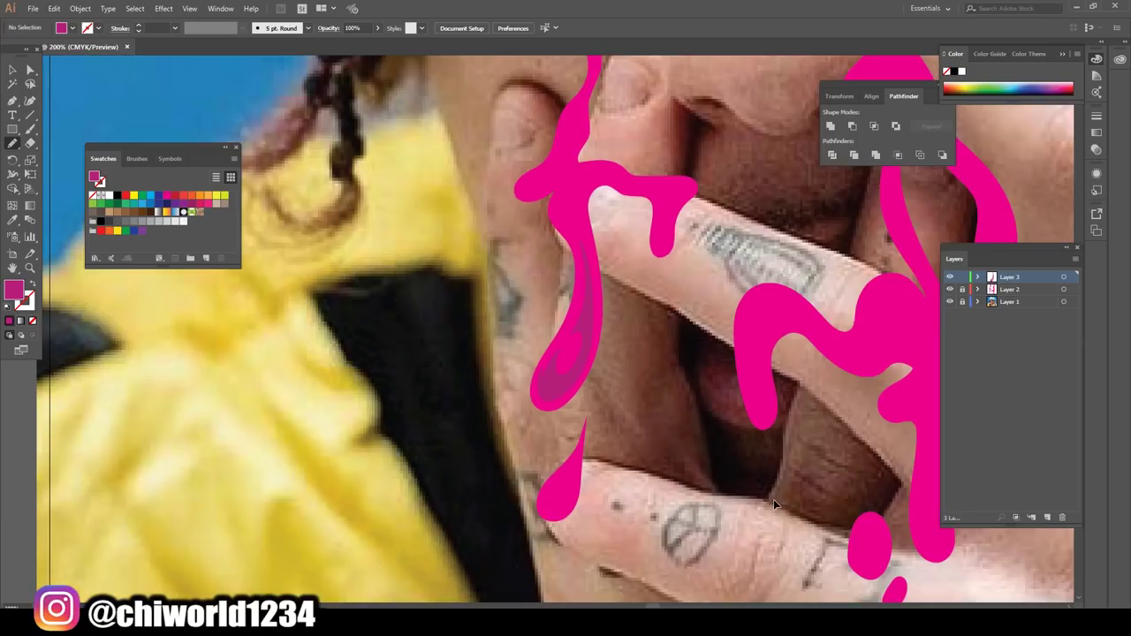
scroll(774, 498, "down", 2)
scroll(743, 482, "down", 1)
scroll(690, 468, "up", 4)
Recolour the left drip's shading shape to a deeper purple-magenta, BC025E
key("ctrl+equal")
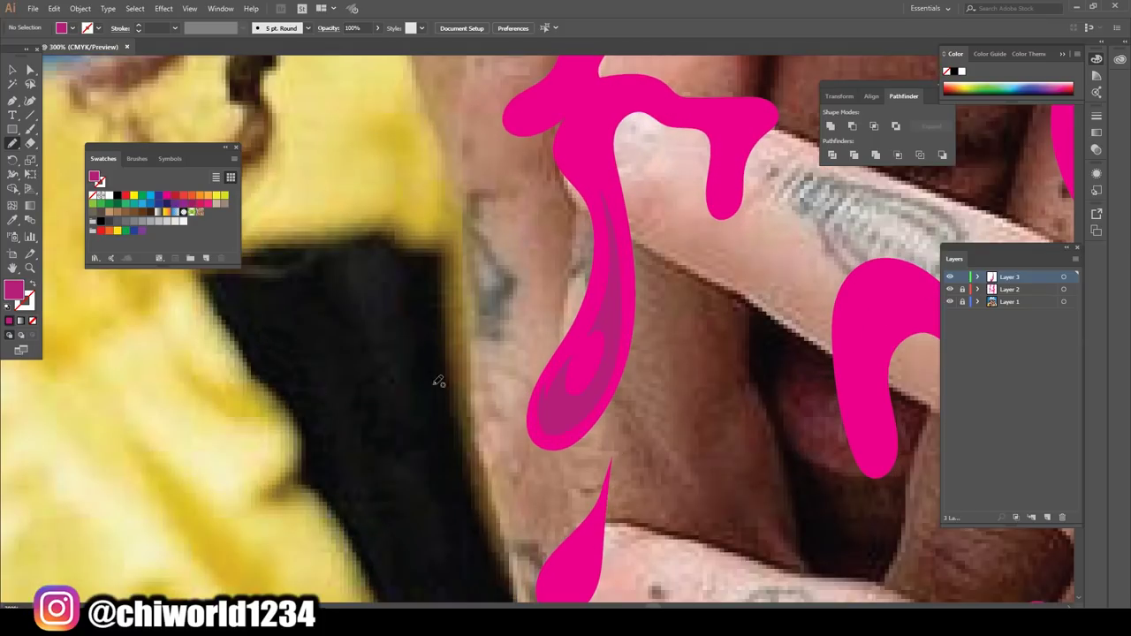
left_click(13, 68)
left_click(551, 409)
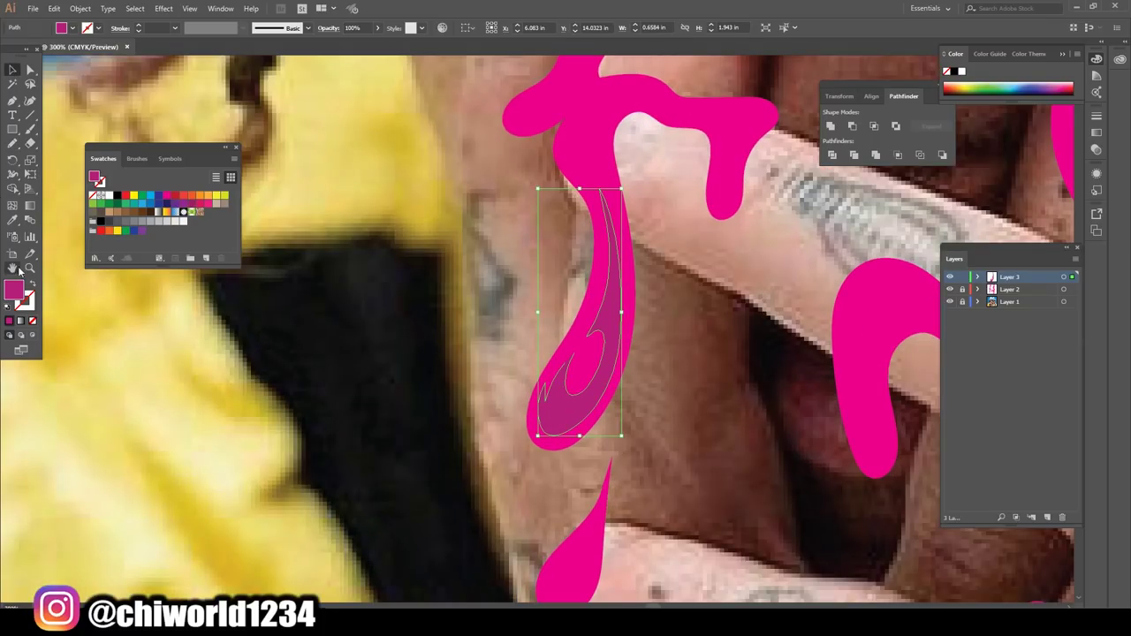
double_click(18, 296)
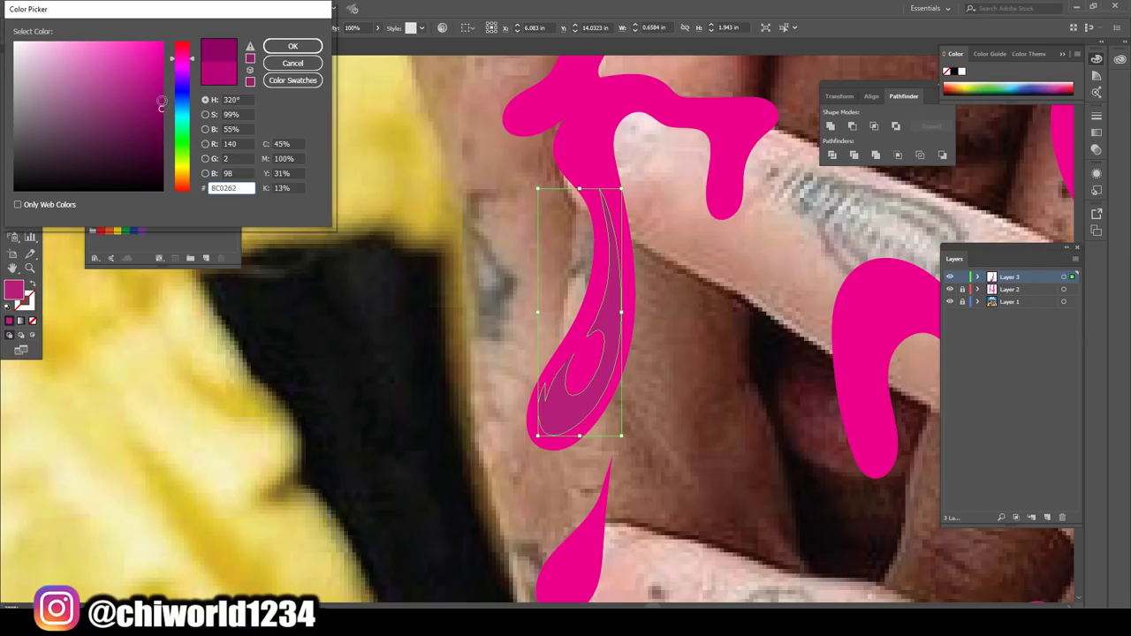
left_click_drag(175, 56, 175, 59)
left_click(279, 49)
Deselect the shading and reframe the view closer on the left drip
left_click(459, 279)
key("ctrl+minus")
key("ctrl+minus")
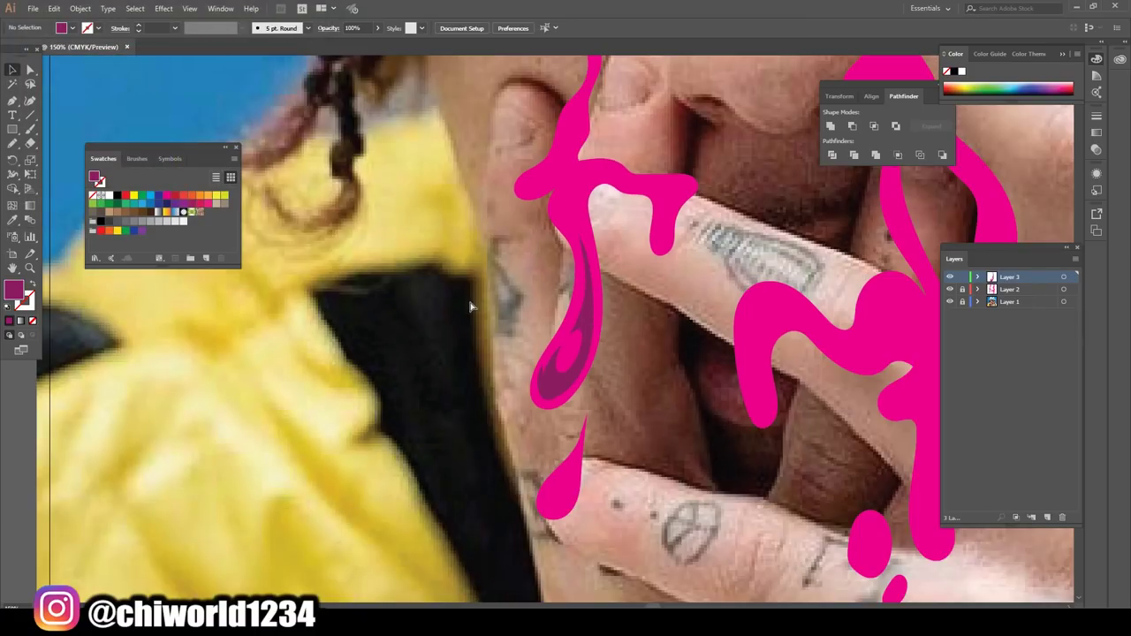
key("ctrl+minus")
key("ctrl+minus")
key("ctrl+minus")
key("ctrl+minus")
key("ctrl+plus")
key("ctrl+plus")
key("ctrl+plus")
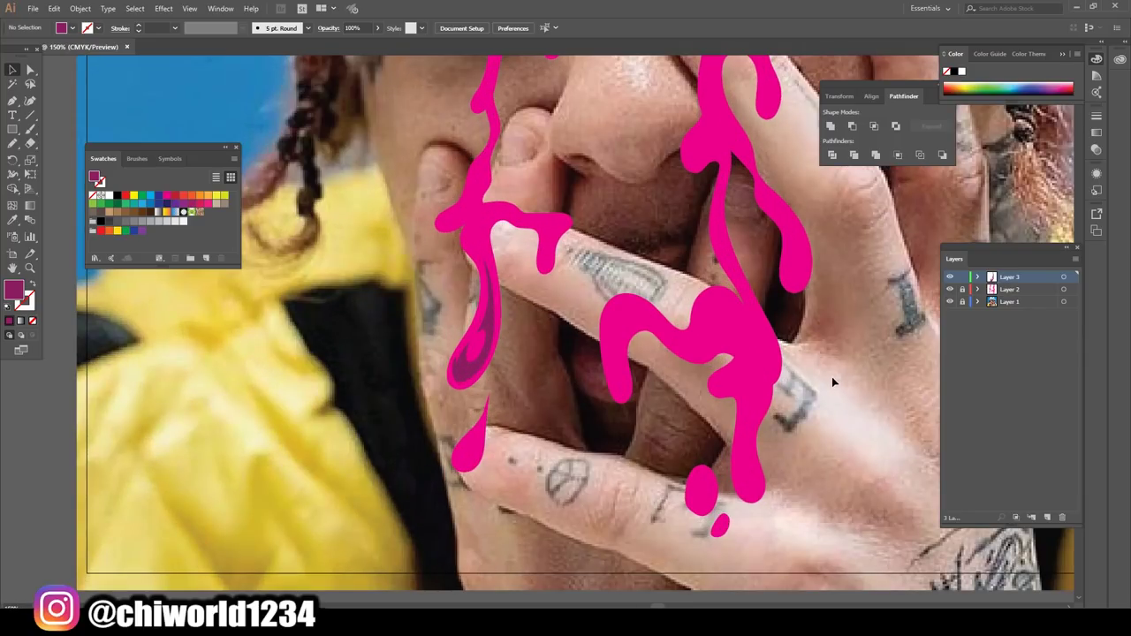
key("ctrl+plus")
key("ctrl+plus")
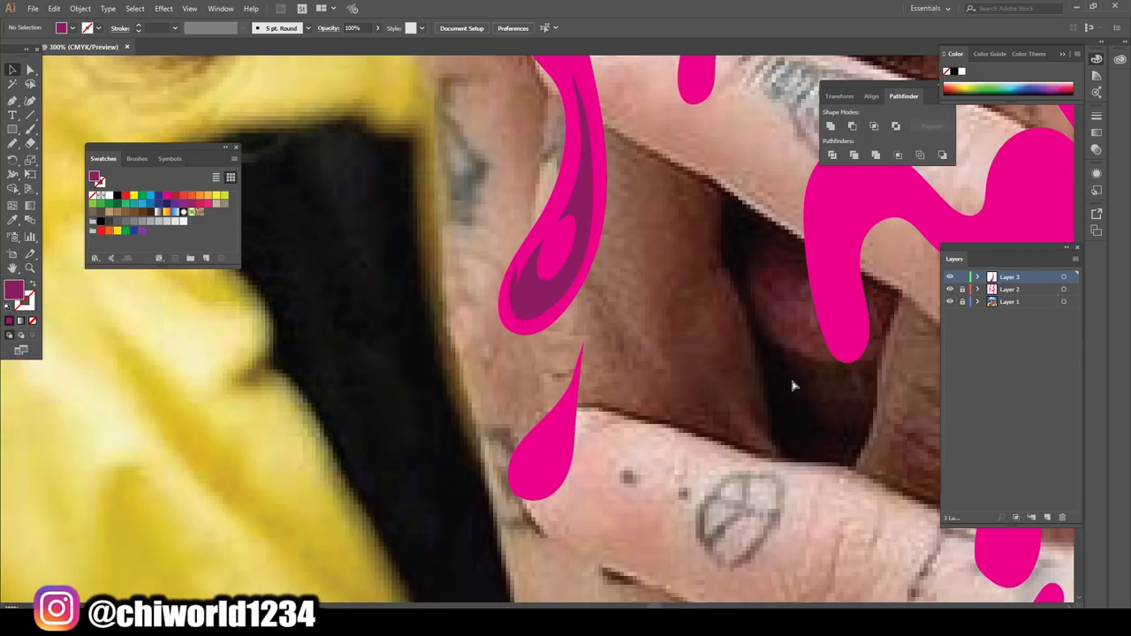
key("ctrl+plus")
With the Pencil, draw dark purple shading inside the small teardrop below the left drip
left_click(14, 142)
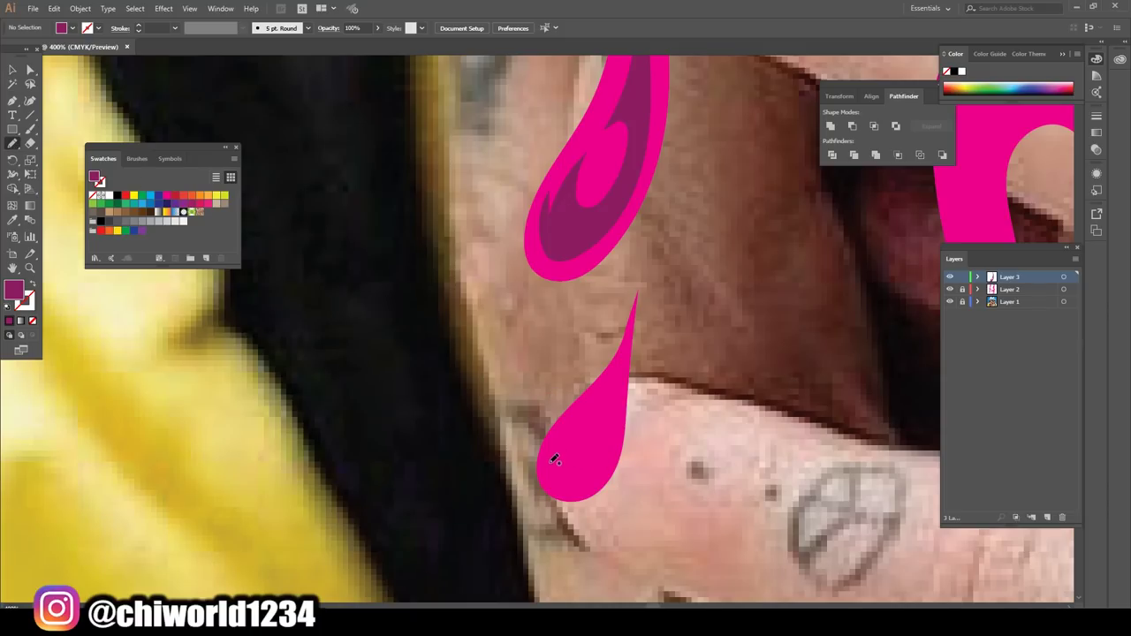
mouse_move(588, 482)
left_mouse_down()
mouse_move(615, 416)
mouse_move(586, 445)
mouse_move(602, 395)
mouse_move(552, 463)
left_mouse_up()
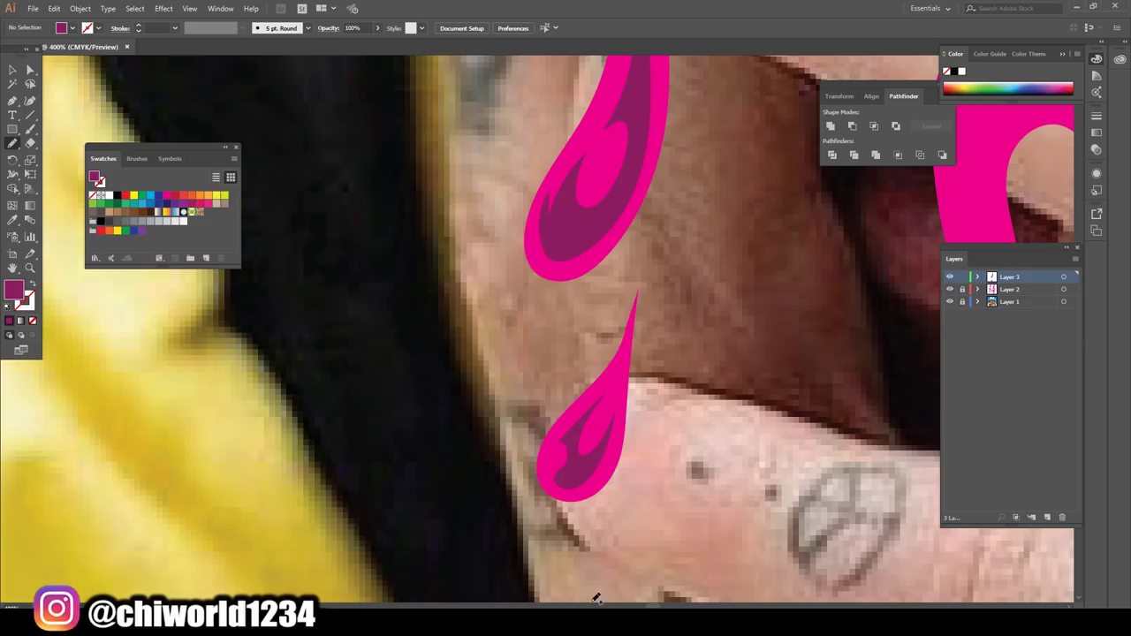
scroll(724, 509, "down", 5)
scroll(724, 509, "up", 2)
scroll(724, 509, "up", 2)
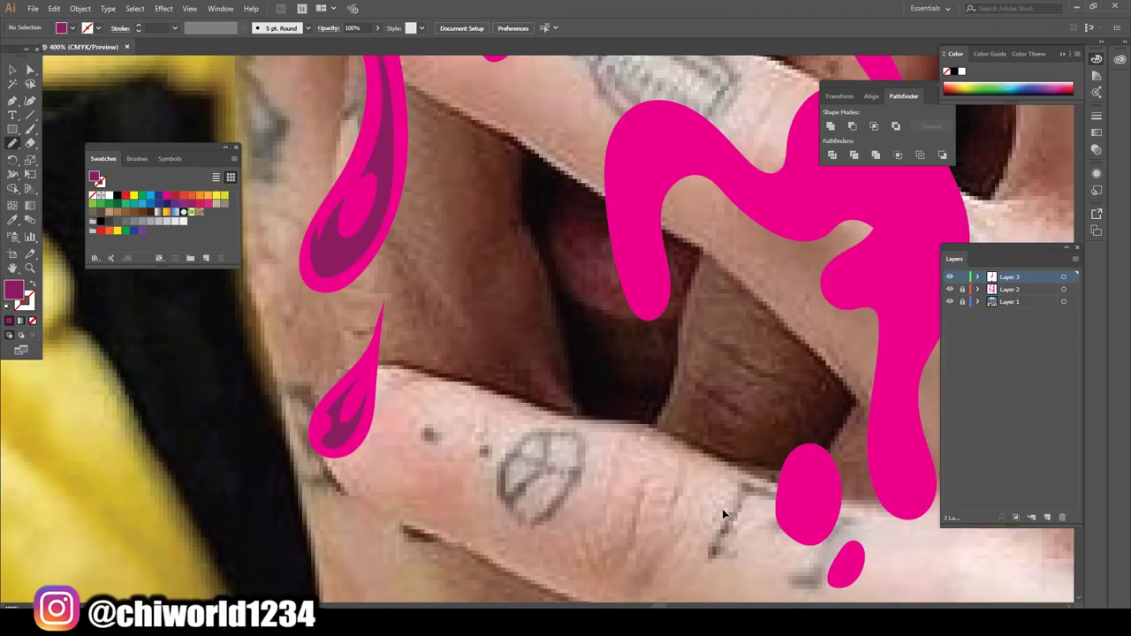
scroll(725, 509, "up", 2)
scroll(726, 506, "right", 2)
scroll(727, 506, "up", 1)
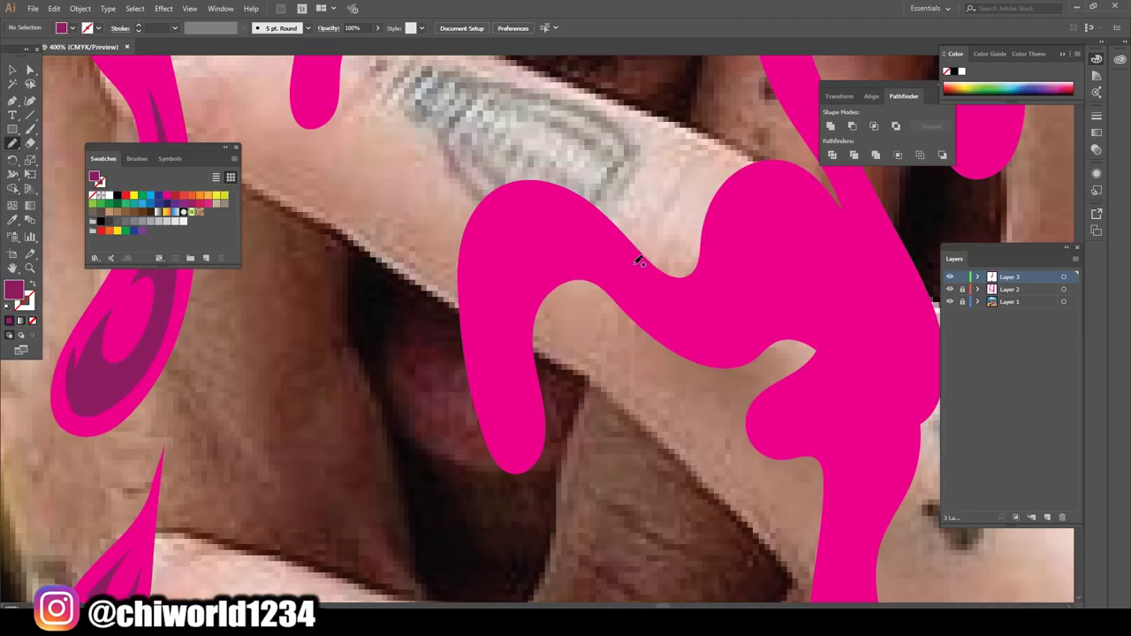
Draw dark purple shading along the S-shaped drip
mouse_move(630, 263)
left_mouse_down()
mouse_move(588, 219)
mouse_move(493, 408)
mouse_move(508, 256)
mouse_move(533, 240)
mouse_move(601, 247)
mouse_move(677, 330)
left_mouse_up()
scroll(740, 452, "down", 1)
scroll(740, 452, "down", 1)
scroll(740, 452, "down", 2)
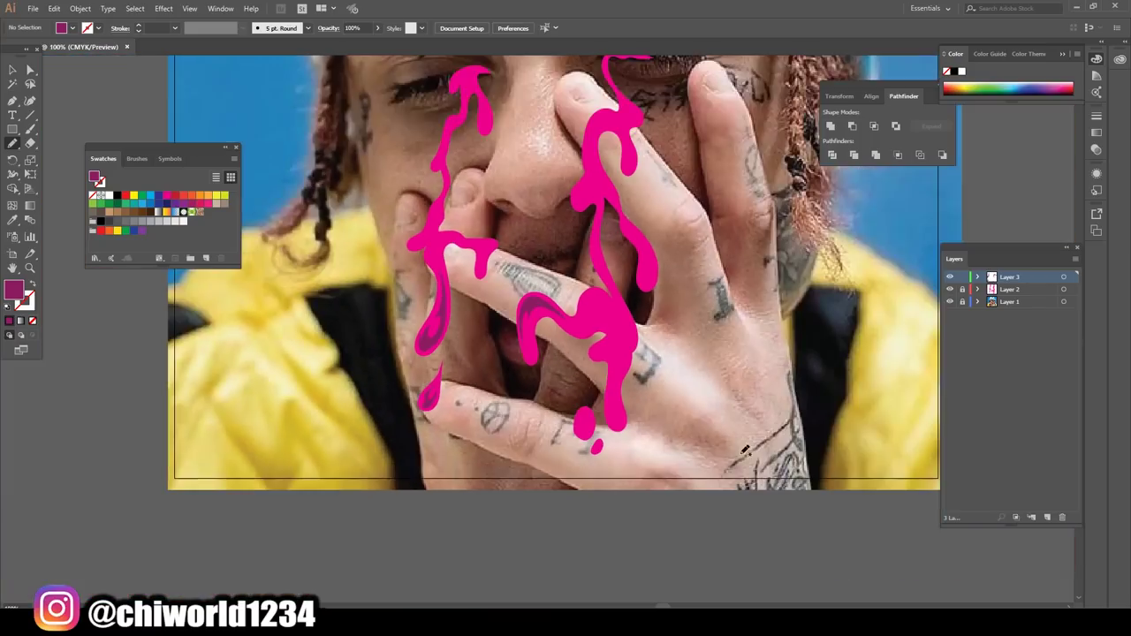
scroll(741, 453, "down", 2)
Shade inside the larger and smallest droplets ending the right drip, then zoom out
key("ctrl+plus")
key("ctrl+plus")
key("ctrl+plus")
key("ctrl+plus")
key("ctrl+plus")
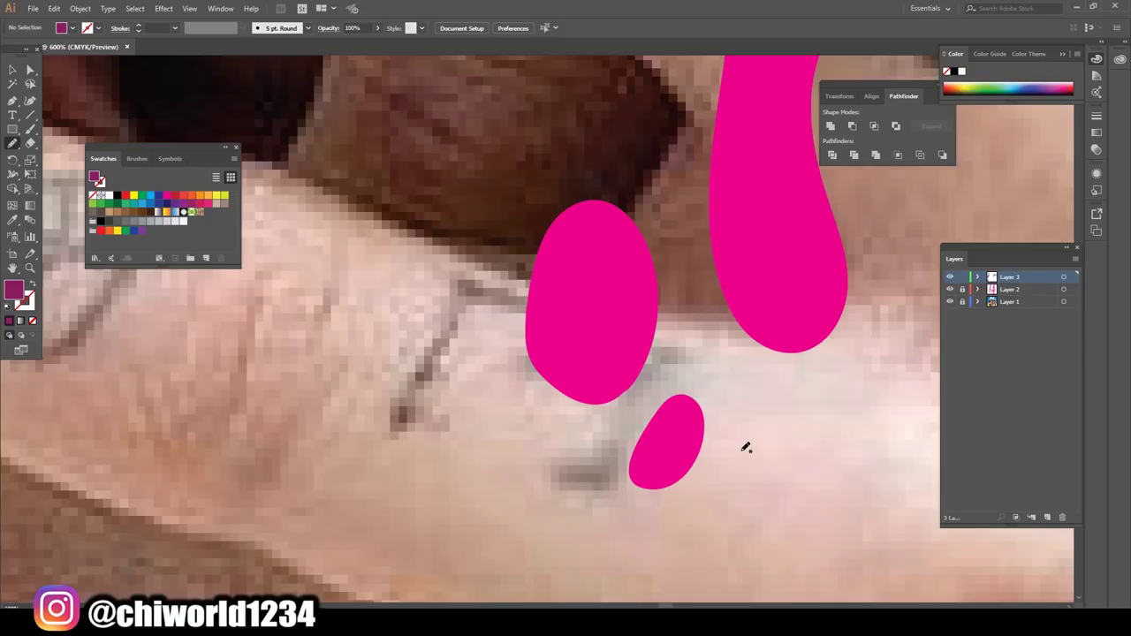
mouse_move(555, 347)
left_mouse_down()
mouse_move(637, 295)
mouse_move(592, 316)
mouse_move(558, 260)
mouse_move(552, 328)
left_mouse_up()
mouse_move(658, 468)
left_mouse_down()
mouse_move(694, 398)
mouse_move(640, 446)
mouse_move(656, 473)
left_mouse_up()
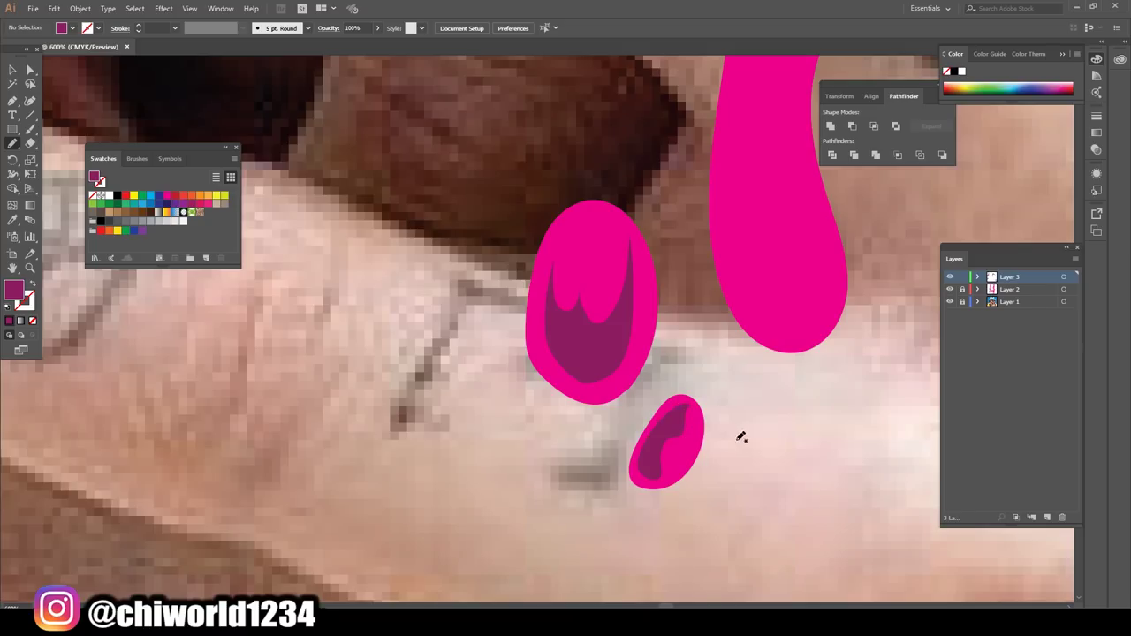
key("ctrl+minus")
key("ctrl+minus")
key("ctrl+minus")
key("ctrl+minus")
key("ctrl+minus")
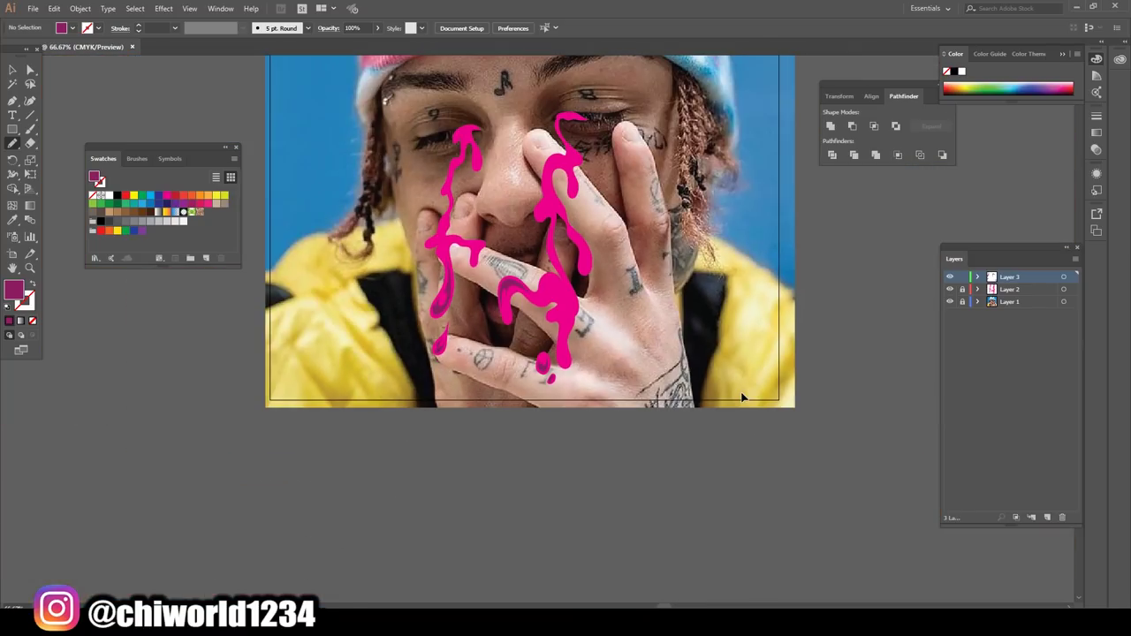
Zoom in on the hand and start dark purple shading along the wavy drip's left edge
scroll(745, 388, "up", 1)
key("ctrl+plus")
key("ctrl+plus")
scroll(741, 385, "down", 2)
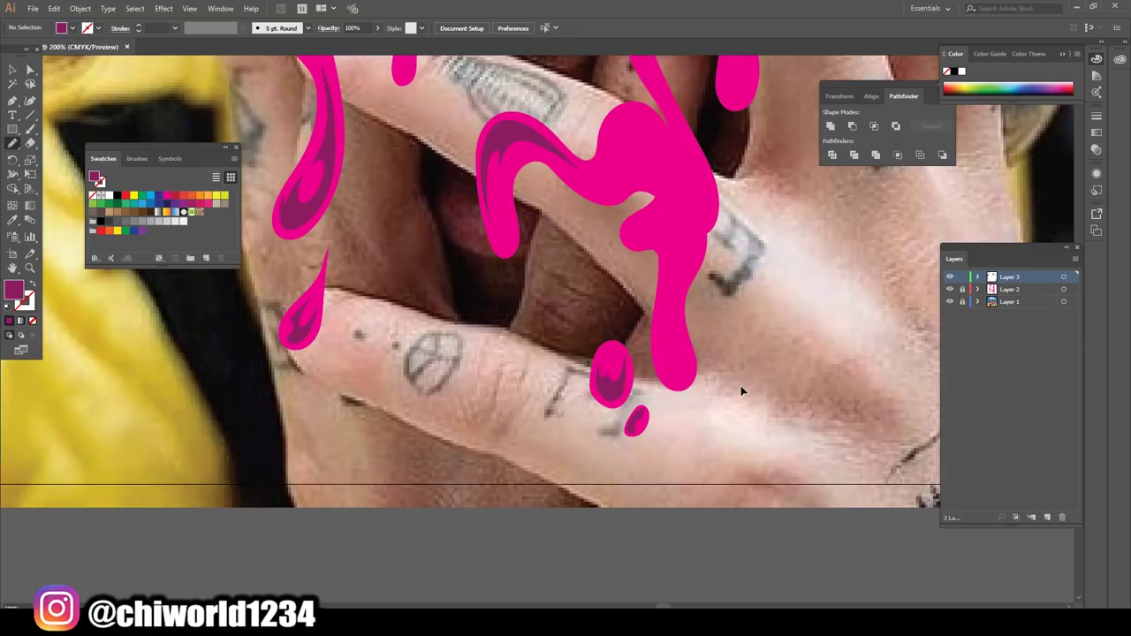
key("ctrl+plus")
key("ctrl+minus")
key("ctrl+plus")
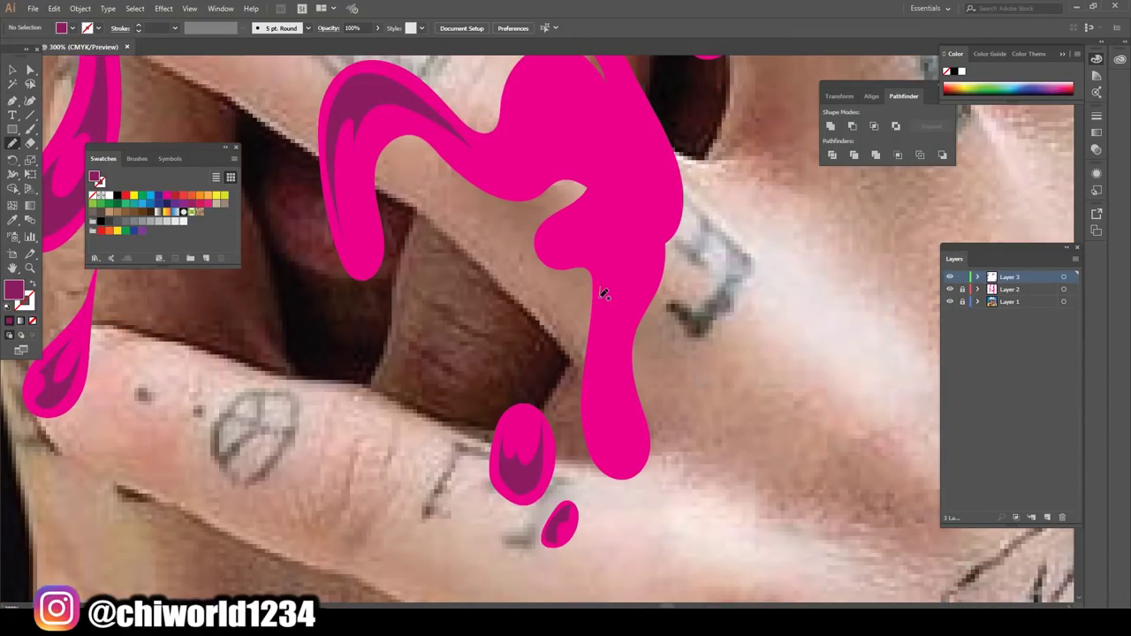
mouse_move(602, 295)
left_mouse_down()
mouse_move(594, 404)
mouse_move(618, 471)
mouse_move(644, 452)
mouse_move(622, 436)
mouse_move(611, 397)
mouse_move(643, 247)
mouse_move(619, 225)
mouse_move(616, 176)
mouse_move(583, 249)
mouse_move(547, 237)
mouse_move(606, 264)
left_mouse_up()
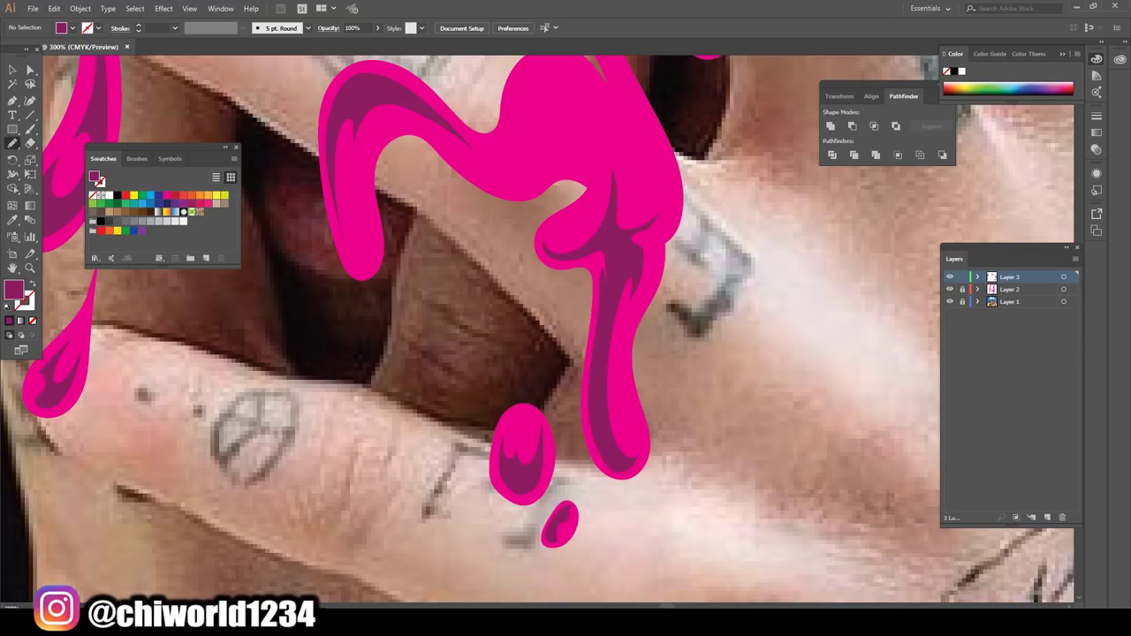
Extend the shading path up and around the wavy drip to close the shape
scroll(769, 563, "down", 5)
scroll(751, 535, "down", 2)
scroll(752, 537, "up", 3)
scroll(754, 538, "up", 3)
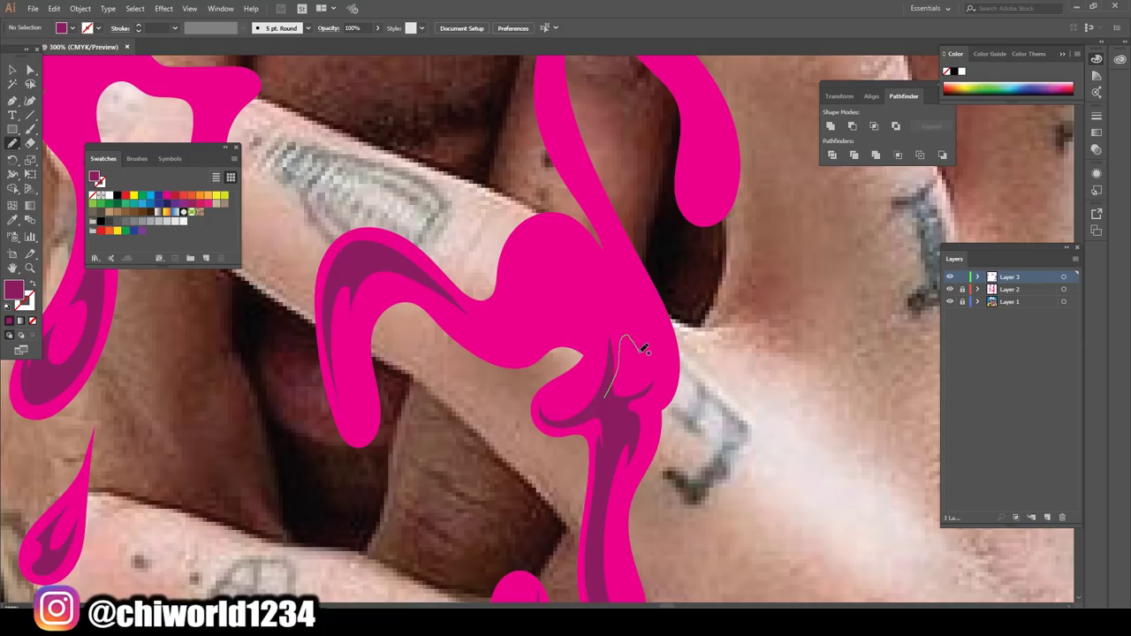
left_click_drag(649, 297, 618, 232)
mouse_move(527, 259)
left_mouse_down()
mouse_move(550, 285)
mouse_move(486, 342)
left_mouse_up()
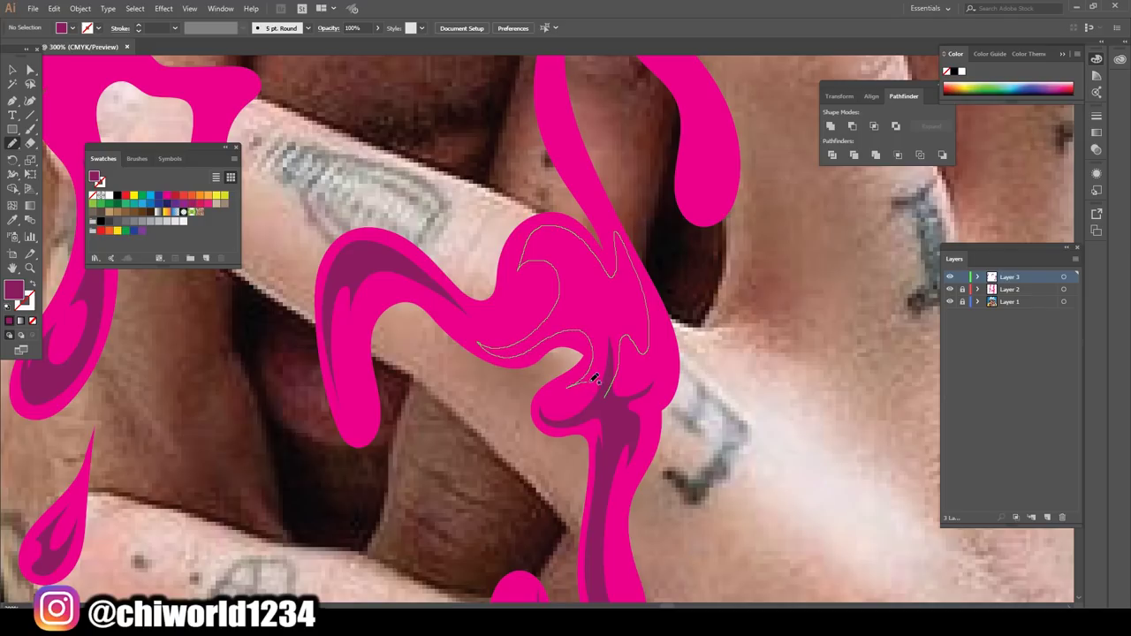
left_click_drag(594, 405, 587, 438)
Trace another shading outline along the right tear's drip and fit the portrait in view
scroll(776, 526, "down", 5)
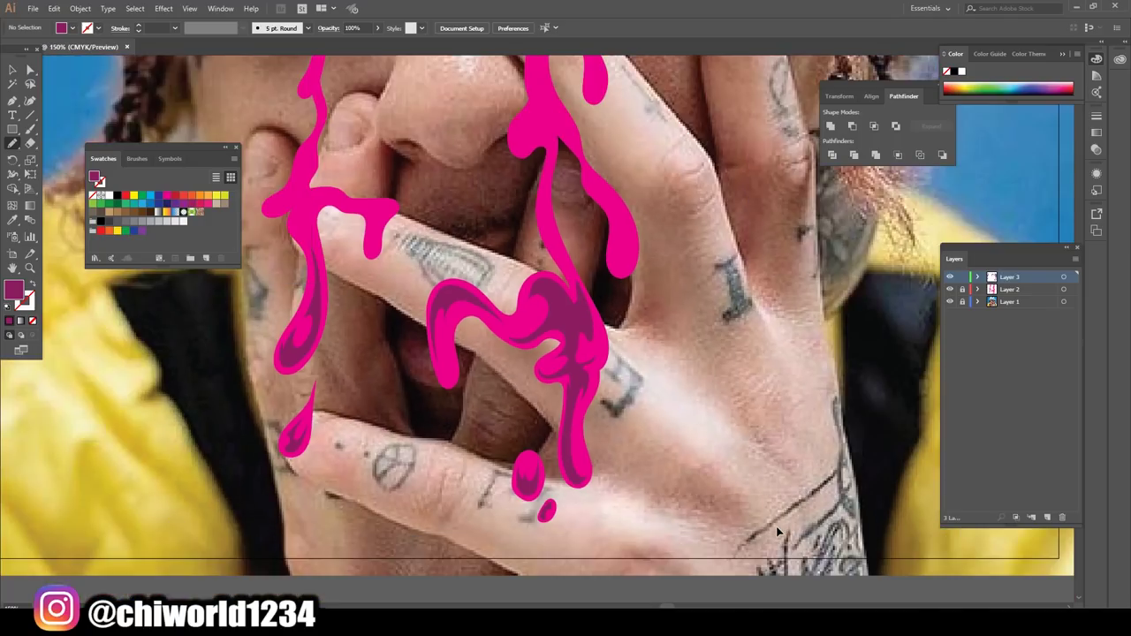
scroll(746, 508, "up", 5)
scroll(746, 508, "up", 1)
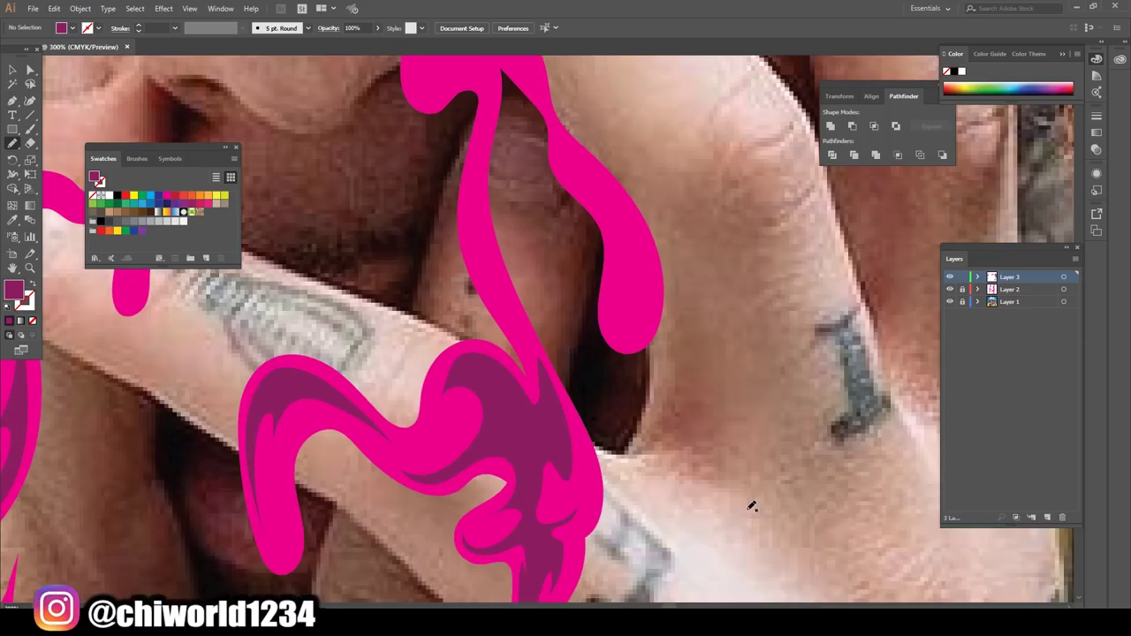
scroll(746, 508, "up", 1)
scroll(746, 508, "up", 1)
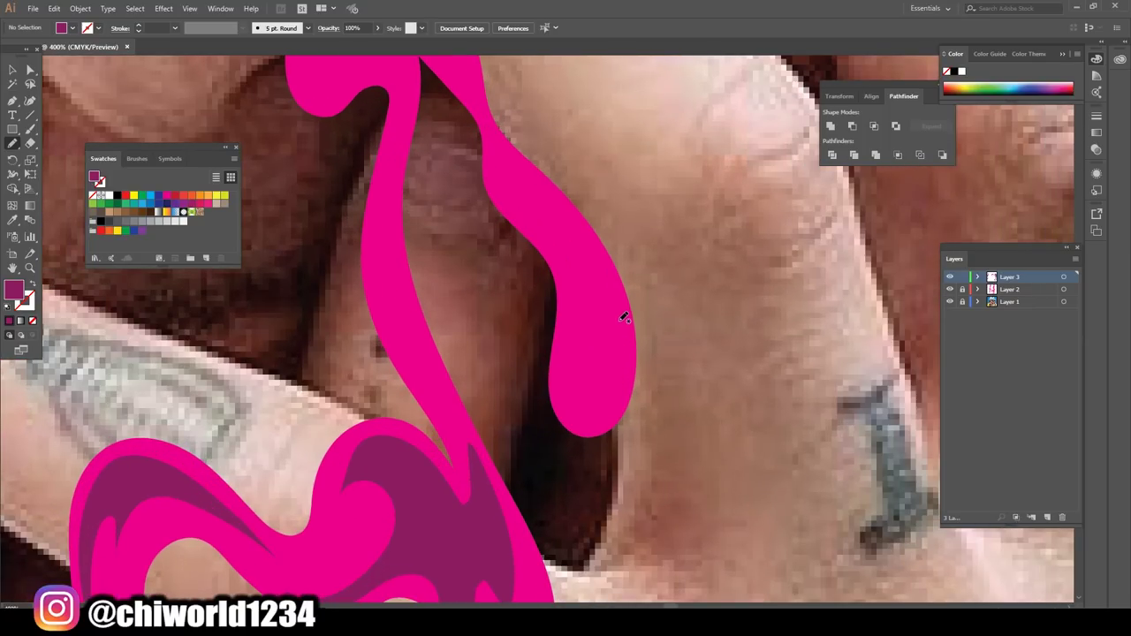
mouse_move(606, 372)
left_mouse_down()
mouse_move(586, 227)
mouse_move(509, 166)
mouse_move(551, 253)
mouse_move(560, 353)
mouse_move(582, 419)
mouse_move(631, 355)
mouse_move(610, 266)
left_mouse_up()
key("ctrl+0")
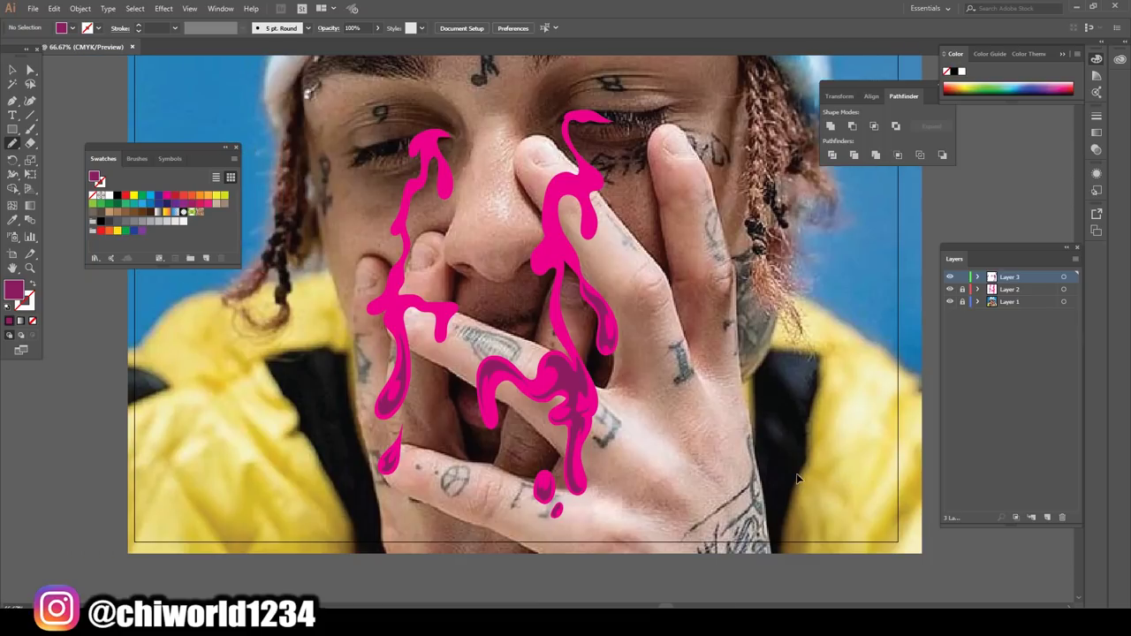
Zoom in on the drips and trace dark purple shading up one drip's edge
key("ctrl+equal")
key("ctrl+equal")
scroll(796, 473, "down", 2)
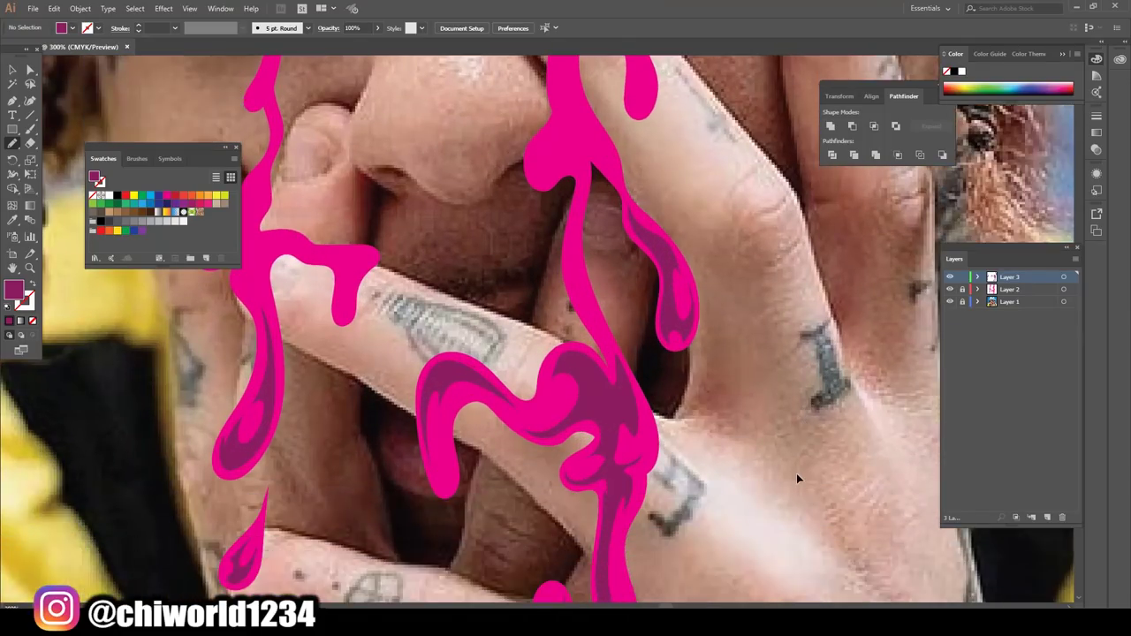
key("ctrl+equal")
scroll(801, 471, "up", 1)
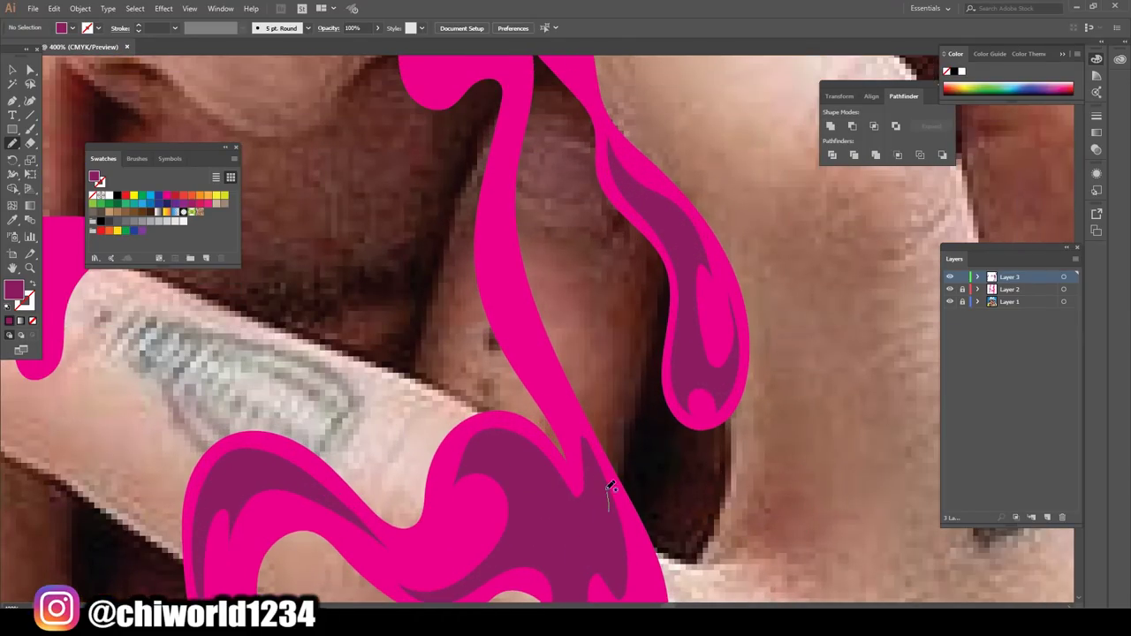
mouse_move(609, 487)
left_mouse_down()
mouse_move(513, 303)
mouse_move(503, 164)
mouse_move(487, 276)
mouse_move(525, 374)
mouse_move(581, 450)
mouse_move(577, 530)
left_mouse_up()
Draw a closed dark purple shading shape inside the lower drip end
scroll(636, 601, "down", 3)
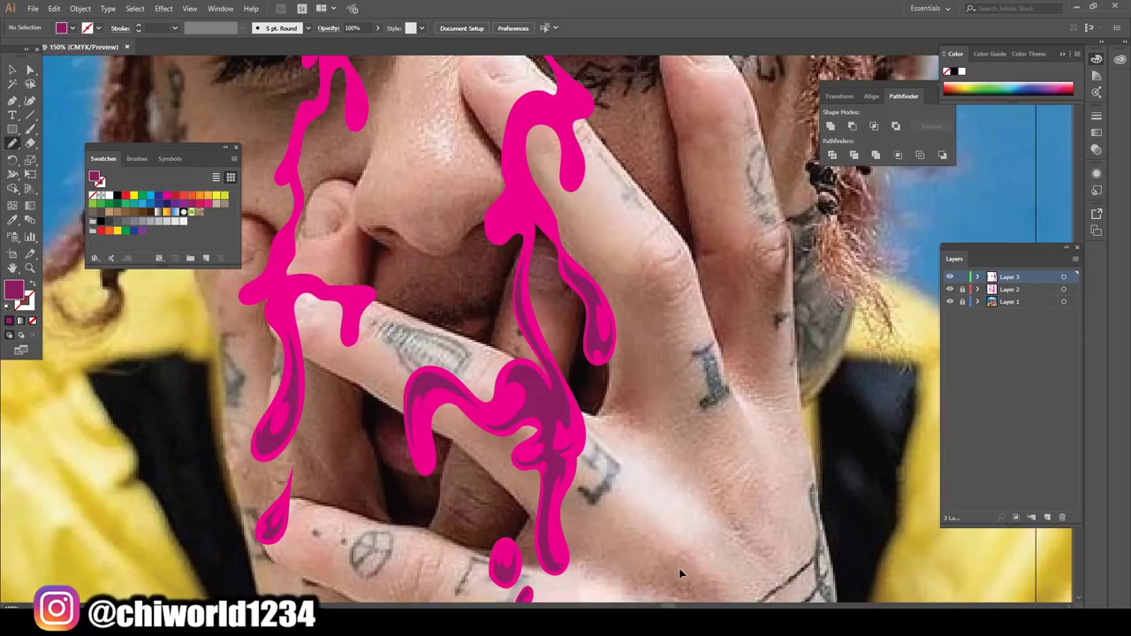
scroll(654, 575, "down", 2)
scroll(664, 551, "up", 3)
scroll(669, 550, "up", 2)
scroll(669, 550, "up", 1)
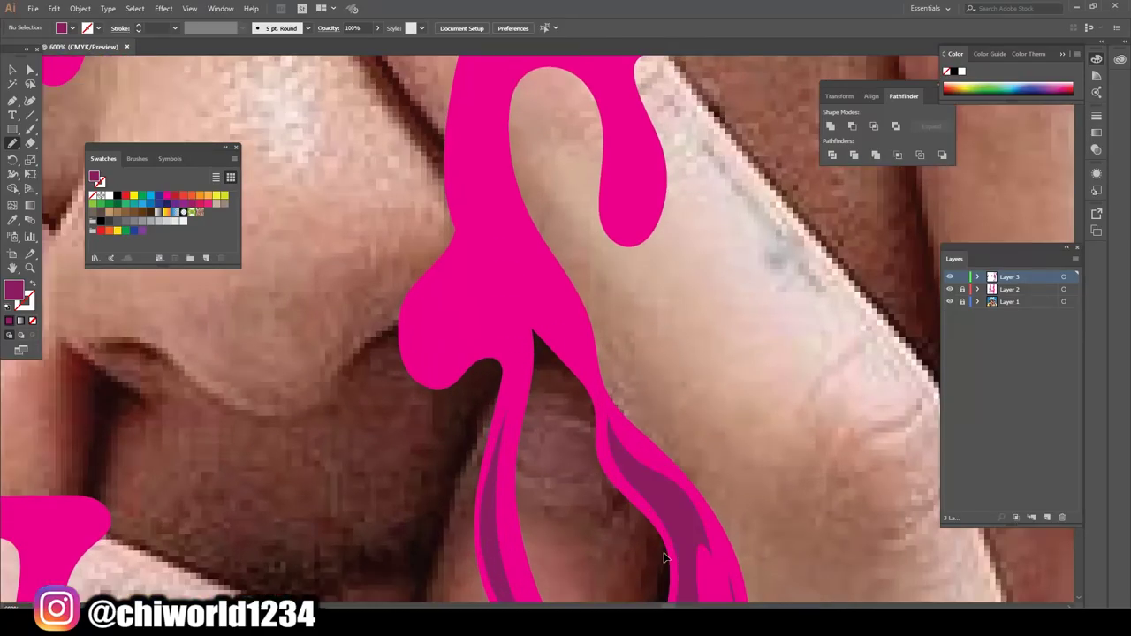
scroll(669, 550, "up", 2)
mouse_move(394, 307)
left_mouse_down()
mouse_move(359, 404)
mouse_move(441, 409)
mouse_move(495, 442)
mouse_move(502, 356)
mouse_move(606, 450)
mouse_move(485, 220)
mouse_move(428, 331)
mouse_move(444, 209)
mouse_move(374, 324)
left_mouse_up()
left_click_drag(640, 517, 654, 567)
Trace dark purple shading over the arch below the right eye
scroll(656, 566, "down", 5)
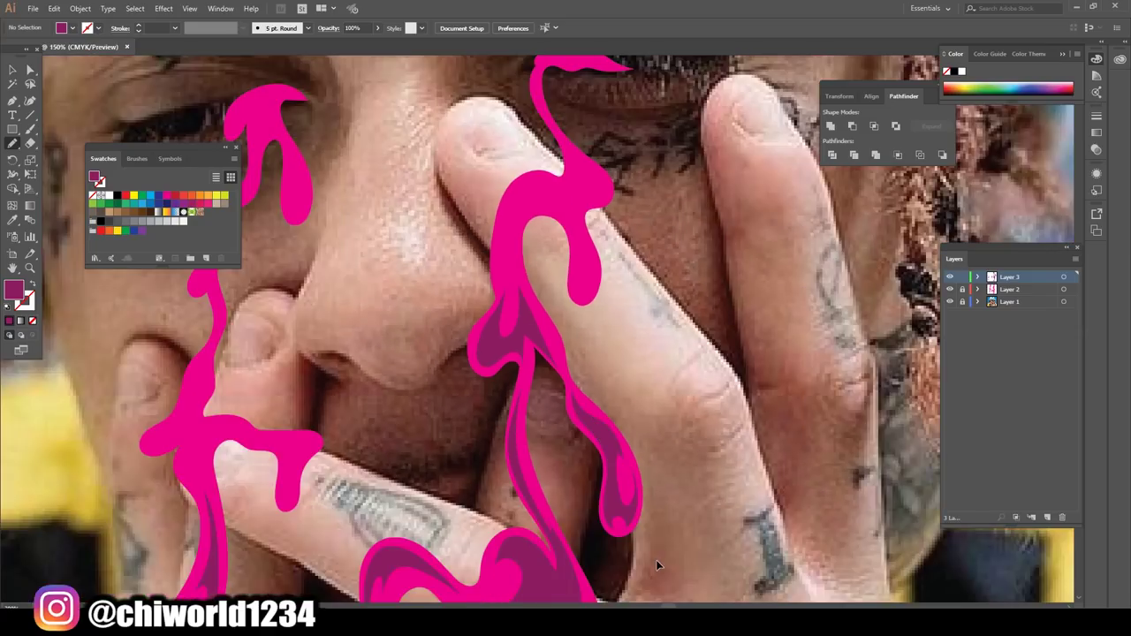
scroll(676, 535, "down", 2)
scroll(696, 509, "up", 1)
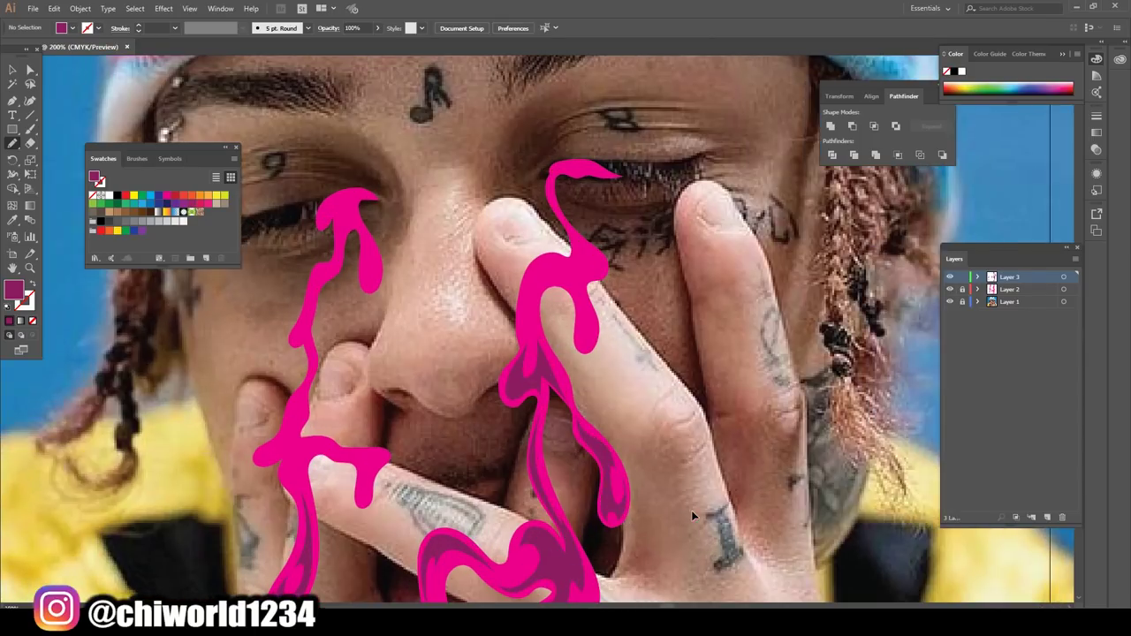
scroll(696, 510, "up", 2)
scroll(697, 510, "up", 1)
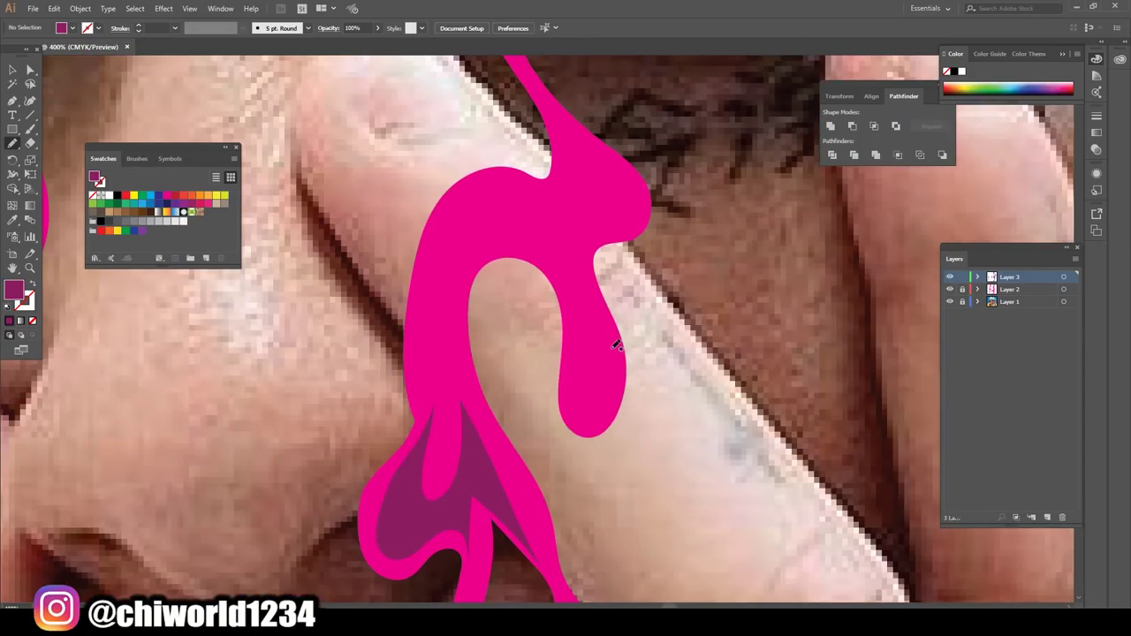
mouse_move(586, 354)
left_mouse_down()
mouse_move(583, 263)
mouse_move(504, 203)
mouse_move(449, 295)
mouse_move(453, 340)
mouse_move(491, 244)
mouse_move(572, 284)
mouse_move(569, 382)
left_mouse_up()
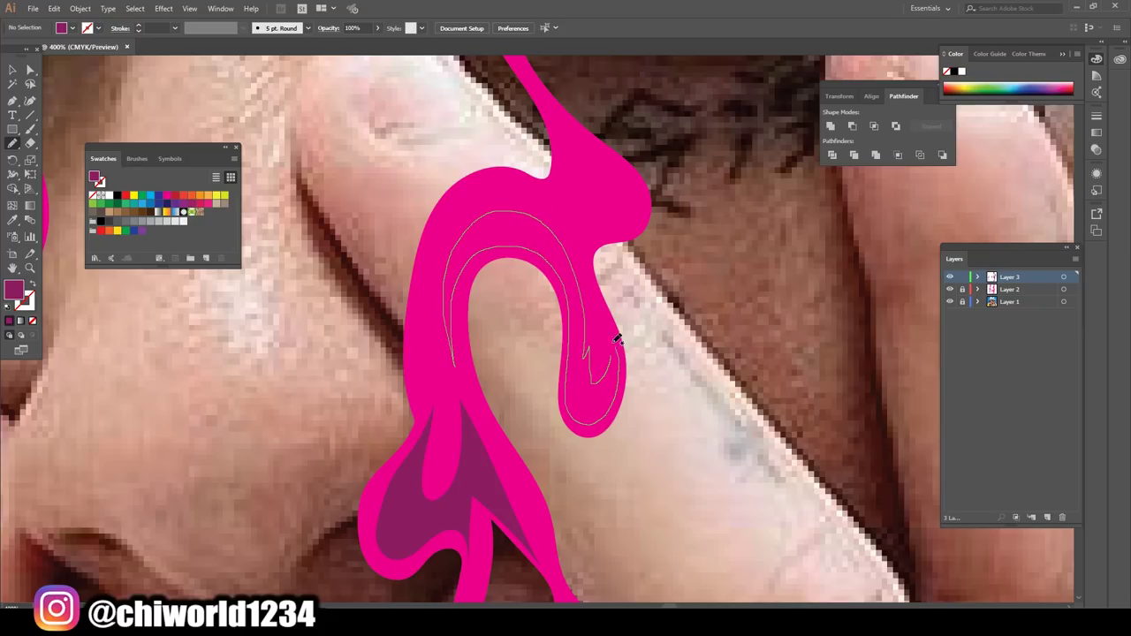
Shade the right tear's upper loop and neck toward the eye in dark purple
scroll(450, 235, "up", 2)
scroll(560, 295, "up", 2)
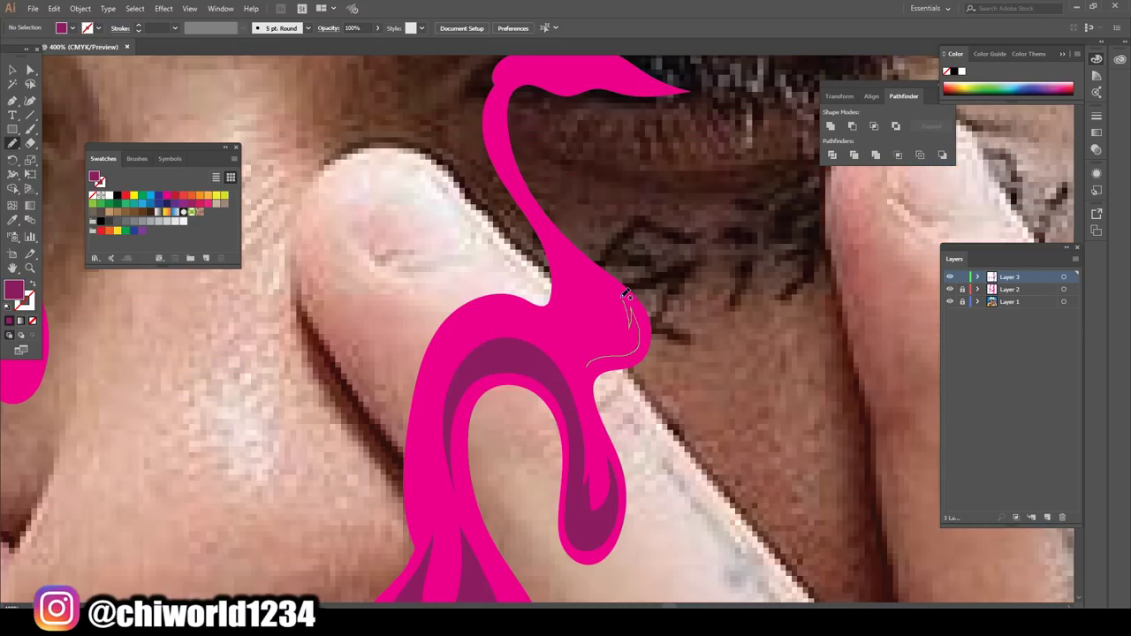
mouse_move(577, 281)
left_mouse_down()
mouse_move(537, 212)
mouse_move(560, 261)
left_mouse_up()
left_click_drag(594, 389, 590, 382)
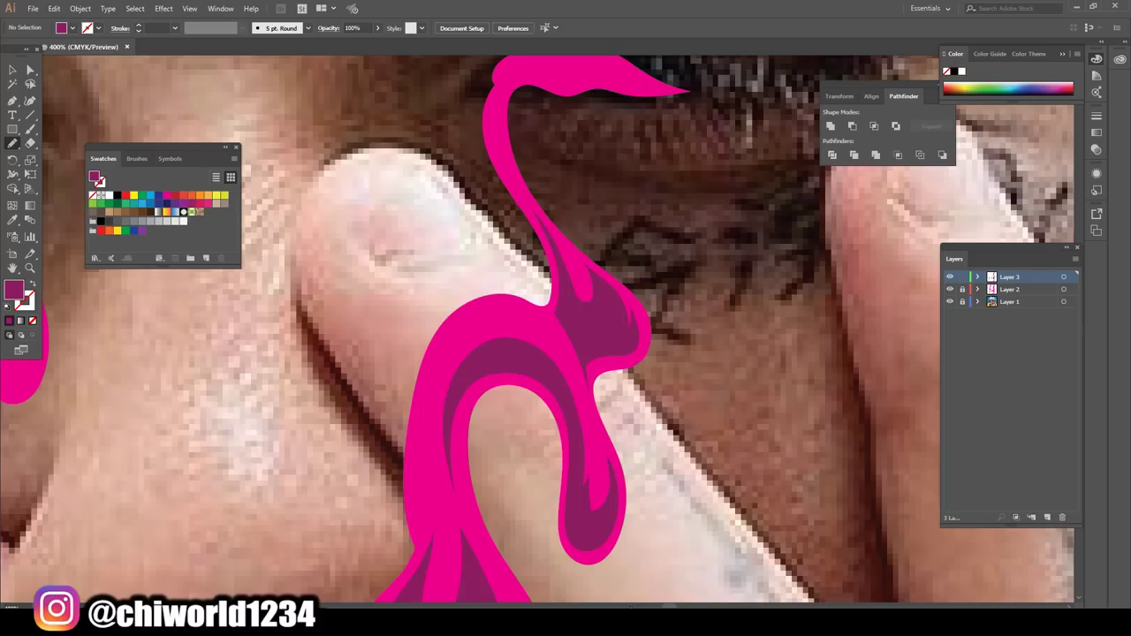
scroll(705, 603, "down", 2)
scroll(705, 604, "down", 1)
Add dark purple shading along the left edge of the right tear's arch
scroll(706, 604, "down", 1)
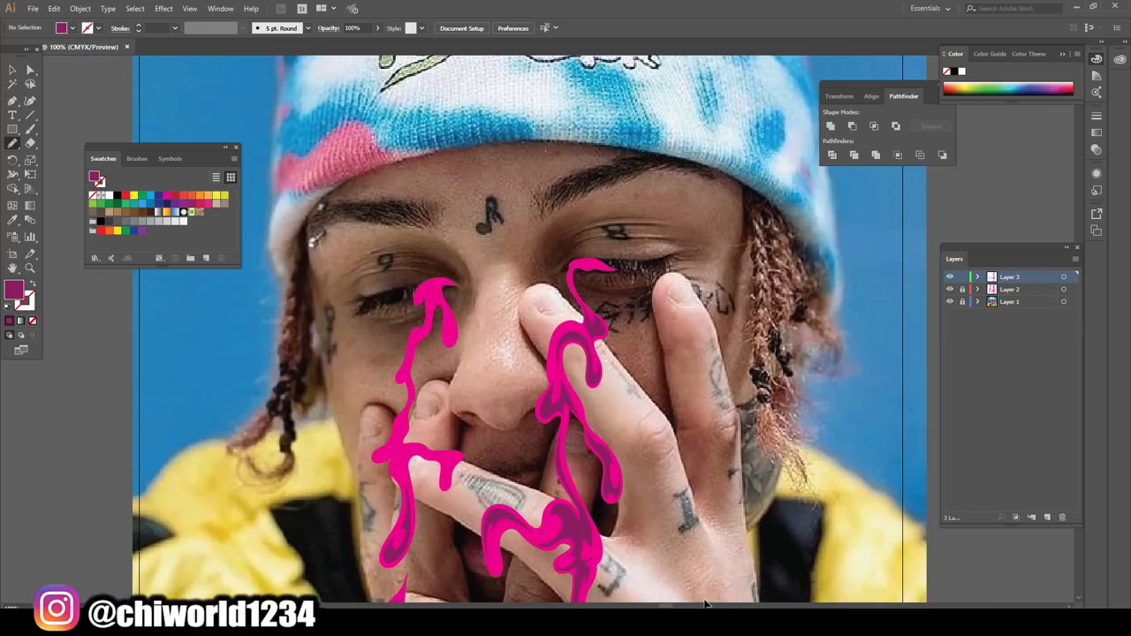
scroll(705, 604, "down", 1)
scroll(706, 604, "down", 2)
scroll(708, 596, "up", 3)
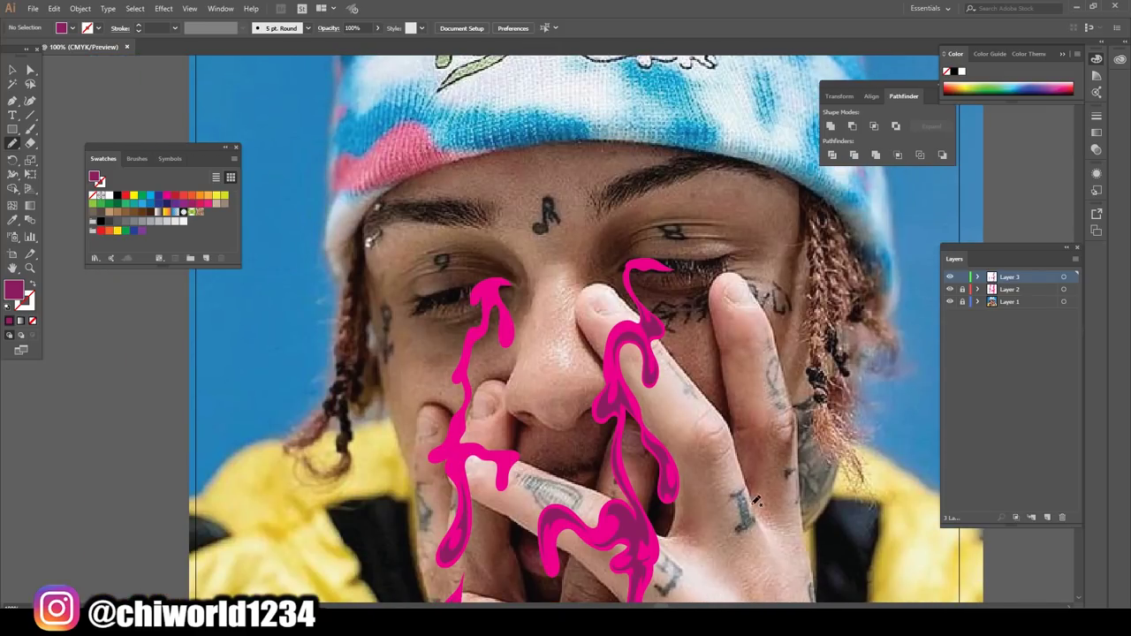
scroll(757, 497, "up", 1)
scroll(756, 497, "up", 1)
scroll(757, 497, "up", 1)
scroll(756, 497, "up", 1)
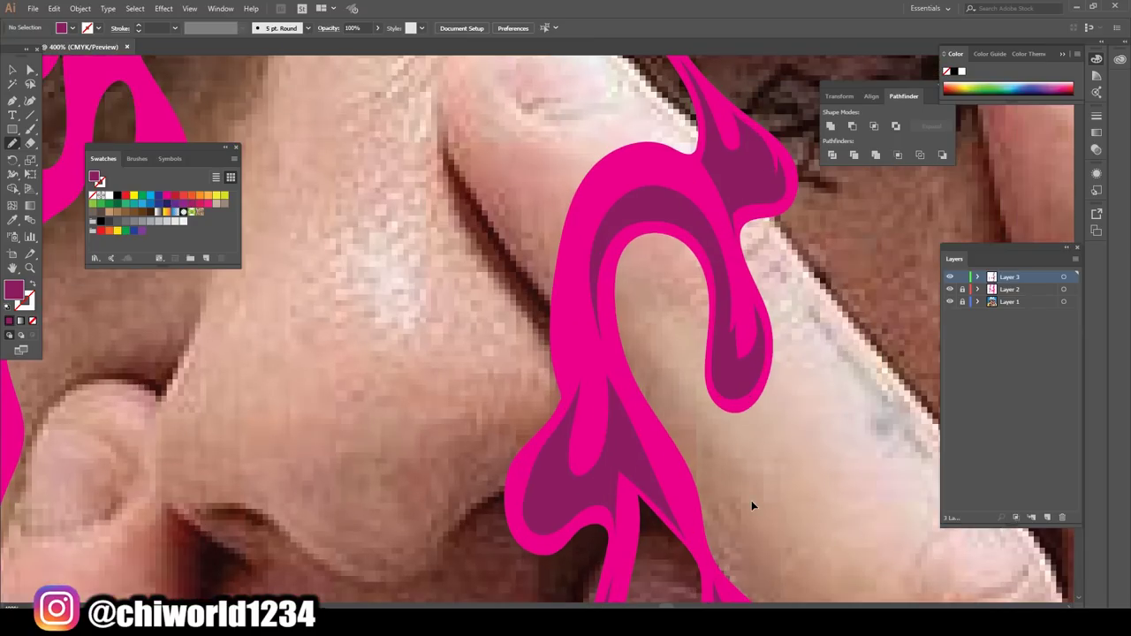
scroll(752, 501, "right", 2)
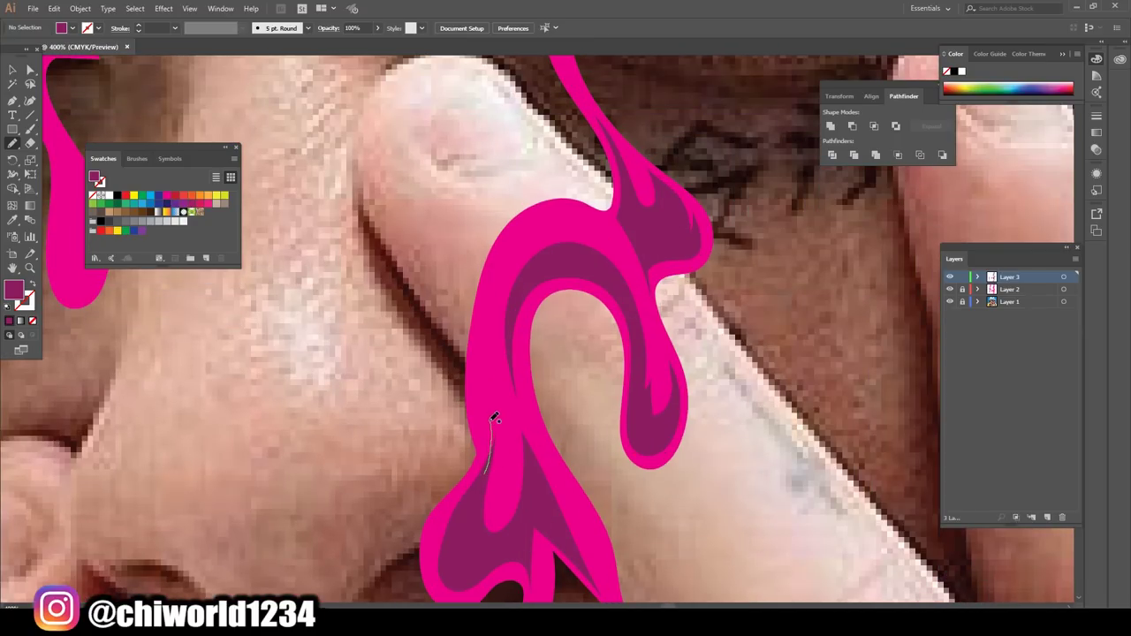
mouse_move(490, 342)
left_mouse_down()
mouse_move(507, 252)
mouse_move(570, 209)
left_mouse_up()
left_click_drag(472, 501, 473, 503)
Outline a dark purple shading shape across the wavy drip over the finger
scroll(771, 509, "down", 3)
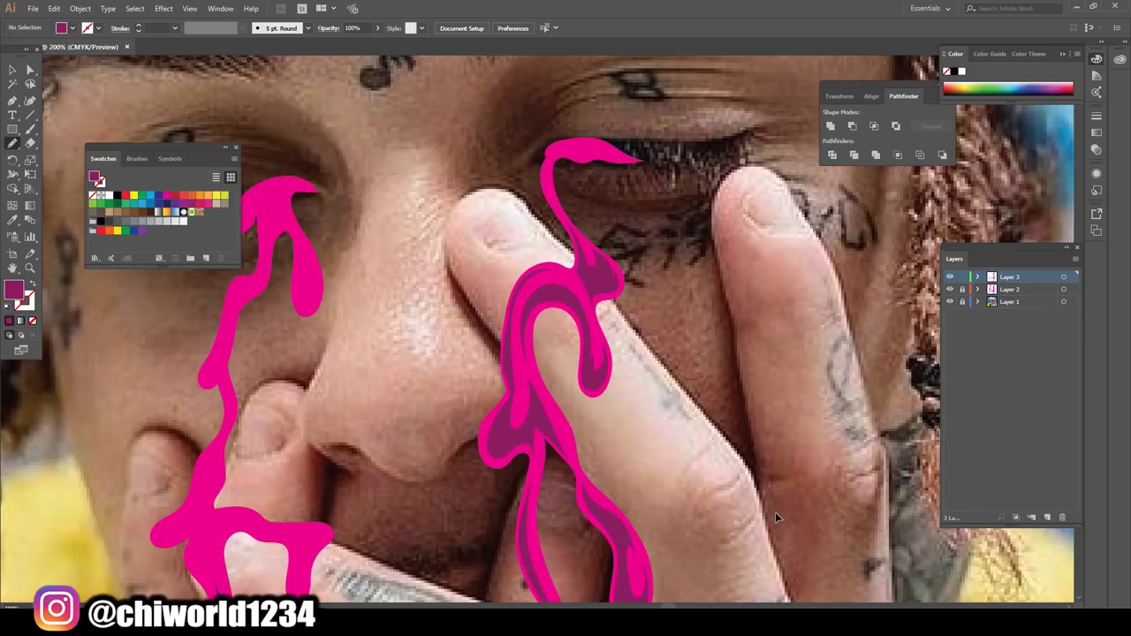
scroll(775, 511, "down", 2)
scroll(771, 520, "down", 1)
scroll(771, 520, "left", 1)
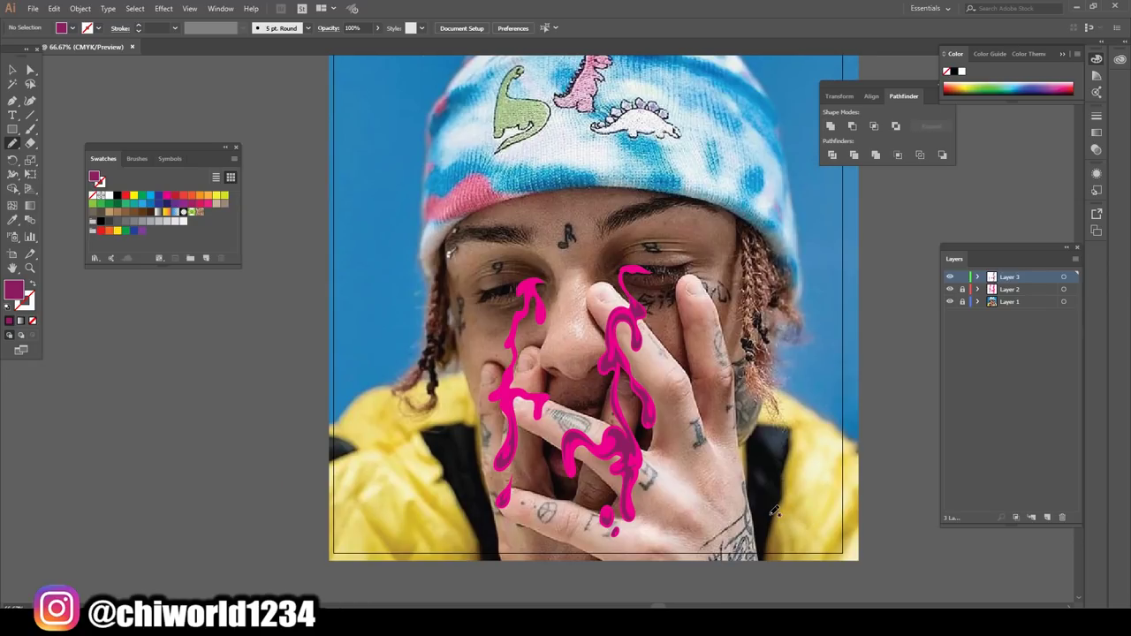
scroll(771, 520, "down", 2)
scroll(771, 519, "up", 2)
scroll(771, 519, "up", 1)
scroll(771, 520, "up", 1)
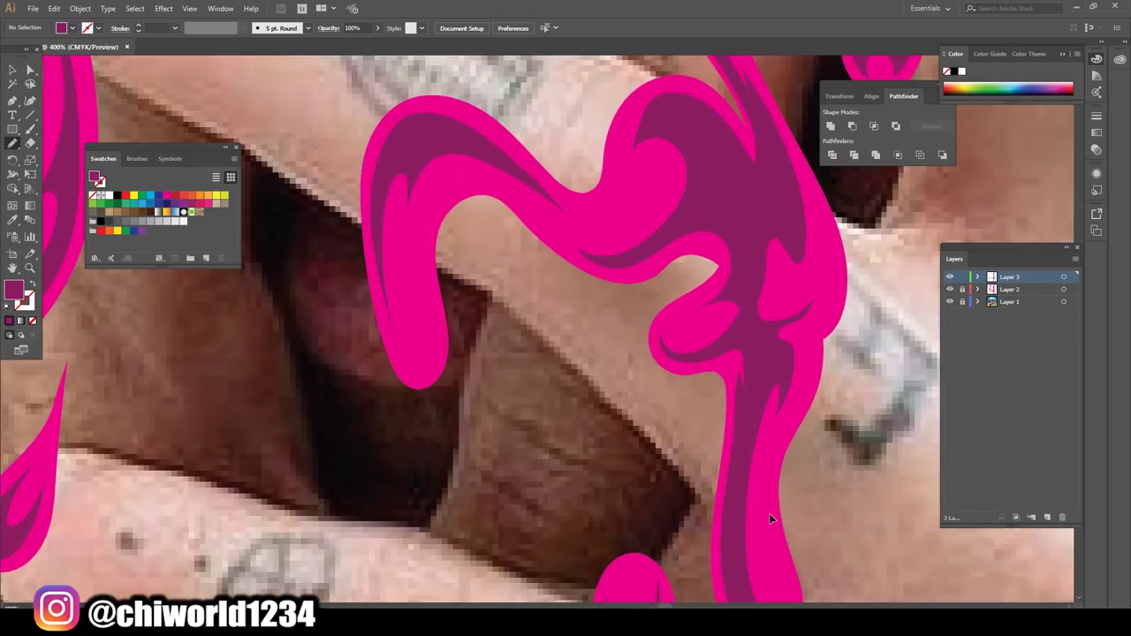
scroll(770, 519, "up", 1)
scroll(770, 520, "up", 1)
mouse_move(768, 286)
left_mouse_down()
mouse_move(712, 340)
mouse_move(695, 235)
mouse_move(609, 303)
mouse_move(545, 261)
left_mouse_up()
mouse_move(571, 305)
left_mouse_down()
mouse_move(493, 245)
mouse_move(551, 321)
mouse_move(697, 371)
mouse_move(787, 274)
left_mouse_up()
mouse_move(567, 317)
left_mouse_down()
mouse_move(530, 262)
mouse_move(466, 220)
mouse_move(481, 207)
mouse_move(469, 193)
mouse_move(597, 301)
mouse_move(565, 318)
left_mouse_up()
Fill the wavy drip's remaining magenta gaps with small dark purple shapes
key("ctrl+minus")
key("ctrl+minus")
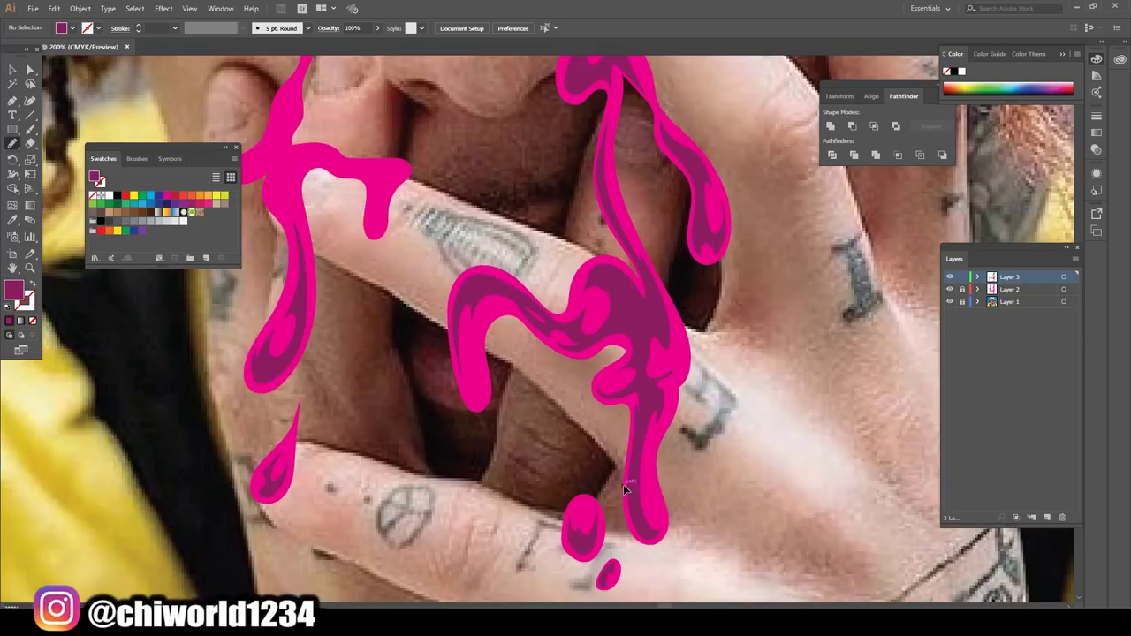
key("ctrl+minus")
key("ctrl+minus")
key("ctrl+plus")
key("ctrl+plus")
key("ctrl+plus")
key("ctrl+plus")
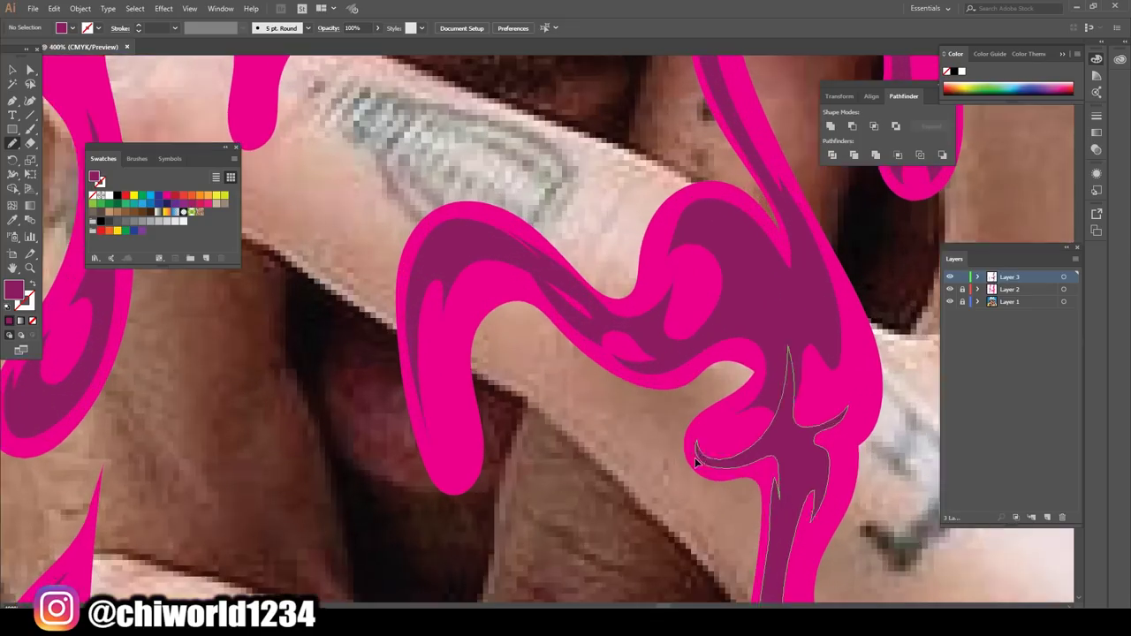
key("ctrl+plus")
key("ctrl+plus")
mouse_move(610, 299)
left_mouse_down()
mouse_move(701, 354)
mouse_move(645, 320)
left_mouse_up()
mouse_move(674, 374)
left_mouse_down()
mouse_move(530, 258)
mouse_move(416, 245)
mouse_move(668, 309)
mouse_move(674, 373)
left_mouse_up()
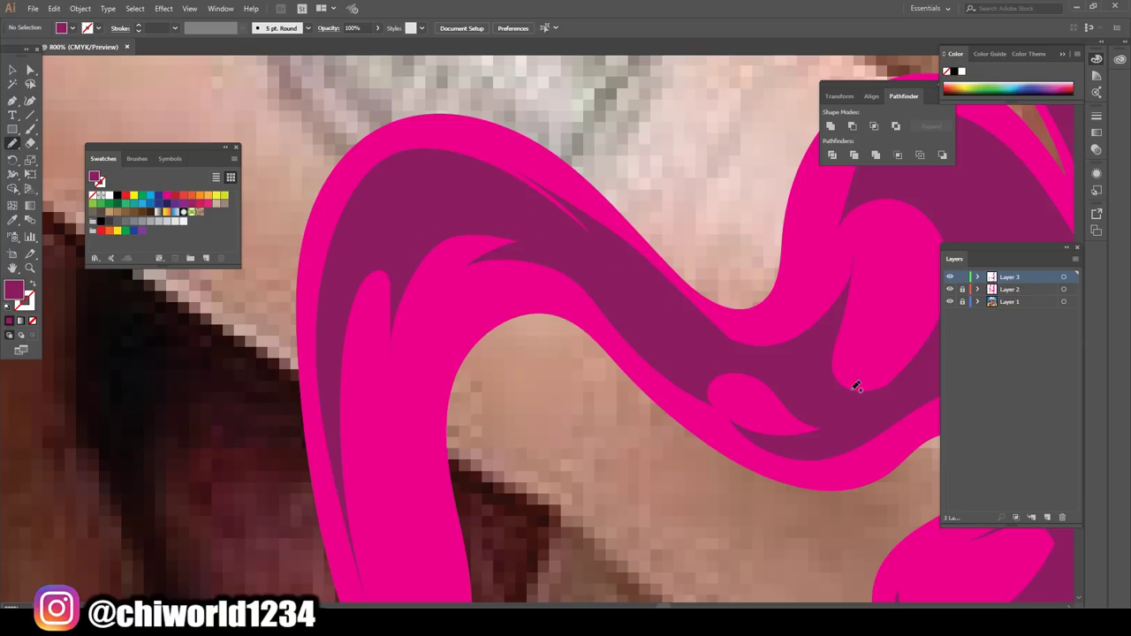
scroll(897, 501, "down", 3)
scroll(897, 501, "down", 2)
Draw dark purple shading pieces up the right side of the drip over the finger
scroll(896, 501, "down", 2)
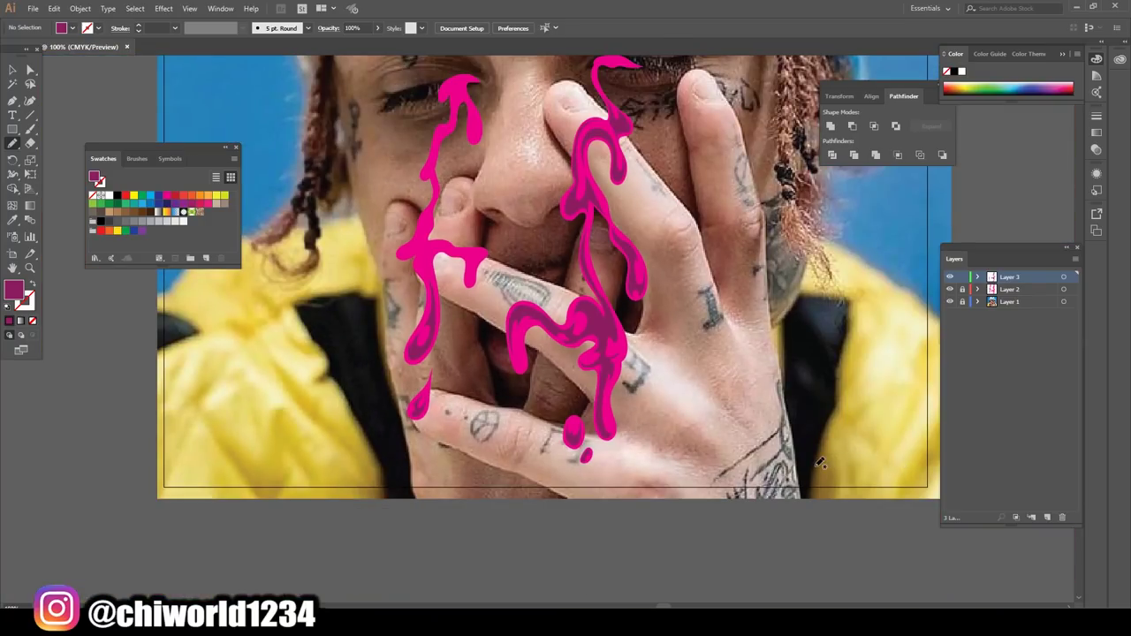
scroll(808, 469, "down", 1)
scroll(808, 468, "up", 2)
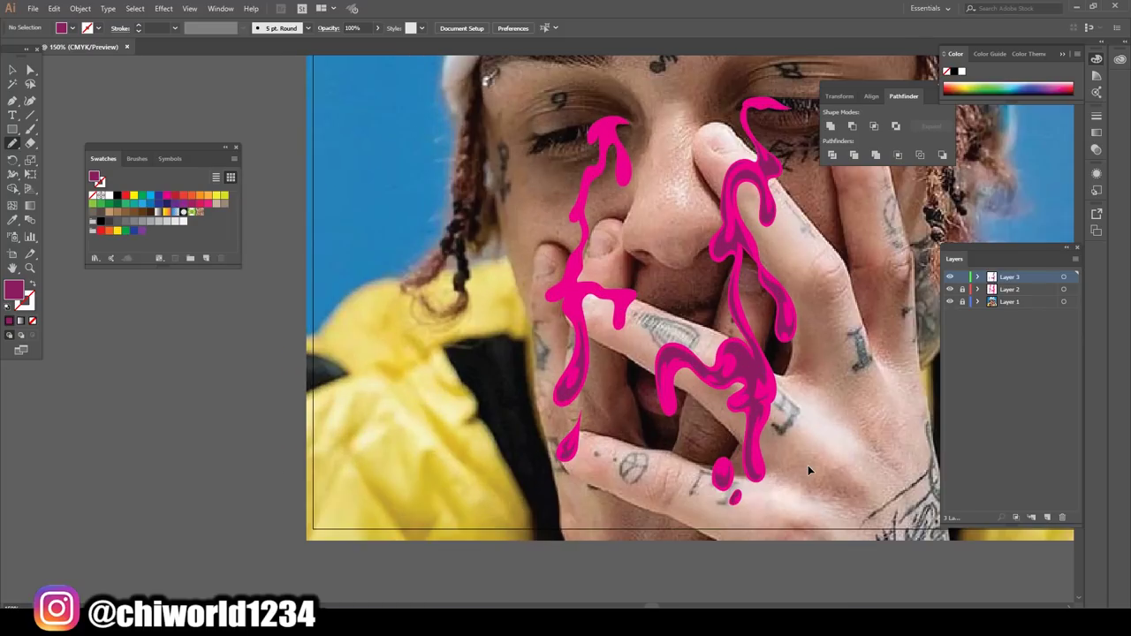
scroll(808, 469, "up", 3)
scroll(808, 469, "up", 1)
scroll(800, 463, "up", 1)
scroll(800, 458, "up", 1)
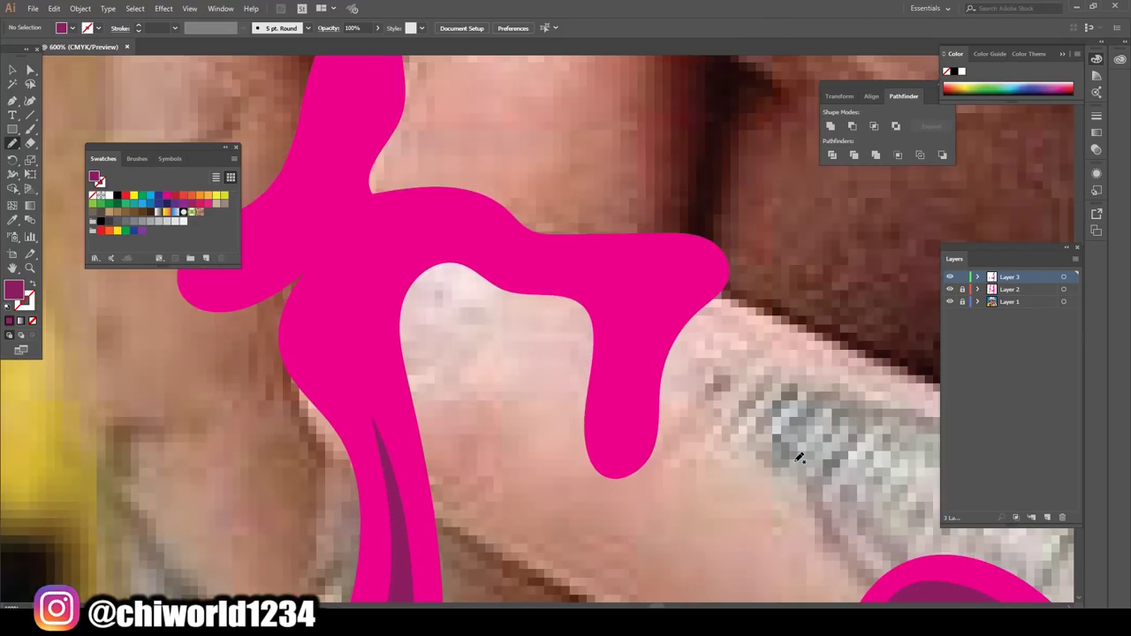
mouse_move(638, 406)
left_mouse_down()
mouse_move(686, 283)
mouse_move(606, 247)
mouse_move(542, 260)
left_mouse_up()
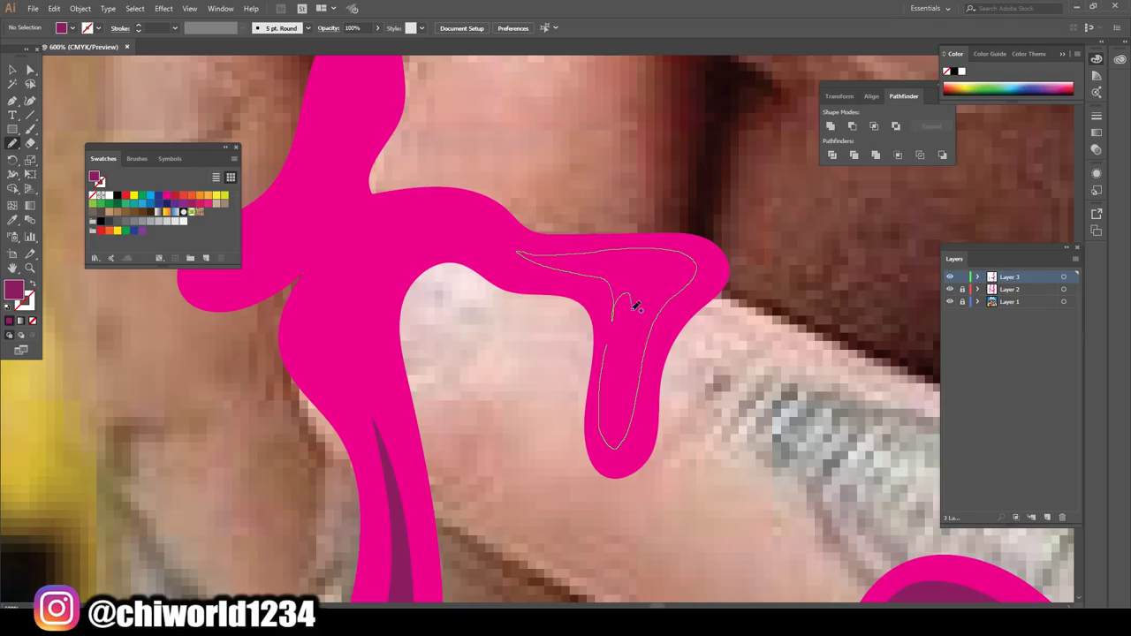
left_click_drag(635, 305, 618, 345)
scroll(471, 292, "up", 1)
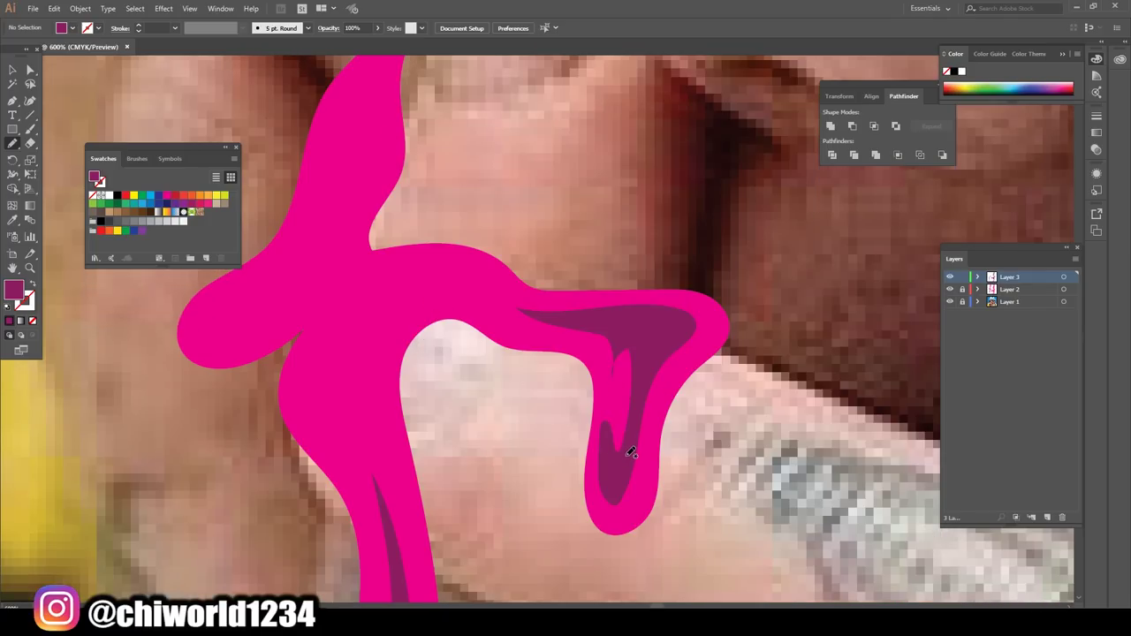
mouse_move(626, 513)
left_mouse_down()
mouse_move(631, 480)
mouse_move(605, 400)
left_mouse_up()
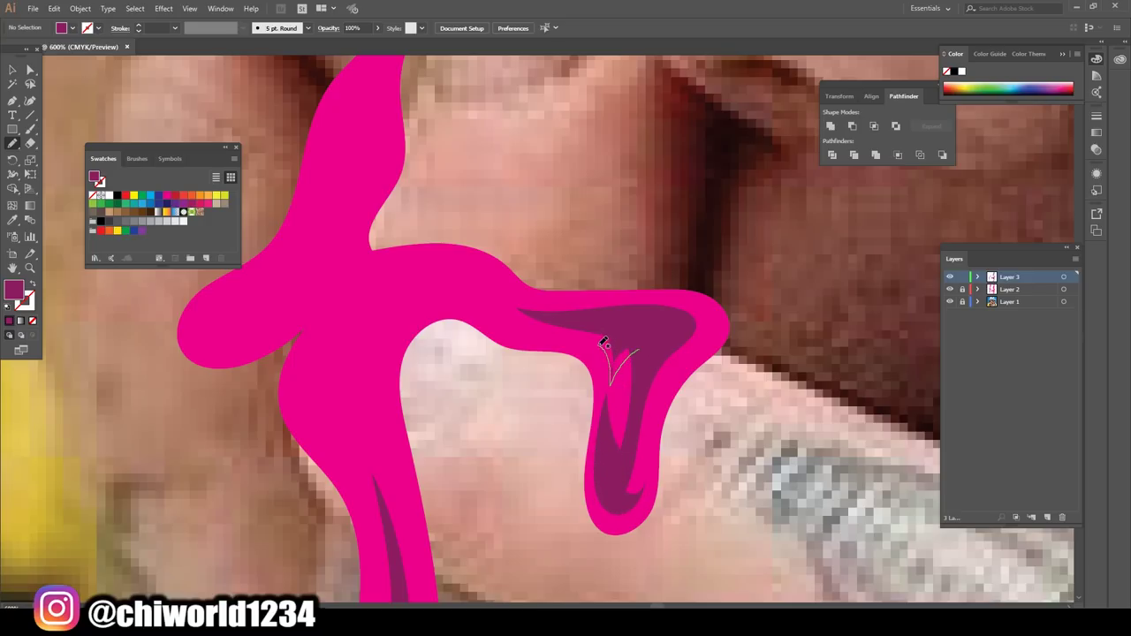
left_click_drag(594, 331, 624, 308)
Shade the arch's left side and the drip's lower lobe and neck in dark purple
left_click_drag(369, 441, 344, 342)
mouse_move(408, 305)
left_mouse_down()
mouse_move(510, 285)
mouse_move(358, 281)
mouse_move(308, 398)
mouse_move(365, 498)
mouse_move(356, 447)
mouse_move(377, 487)
left_mouse_up()
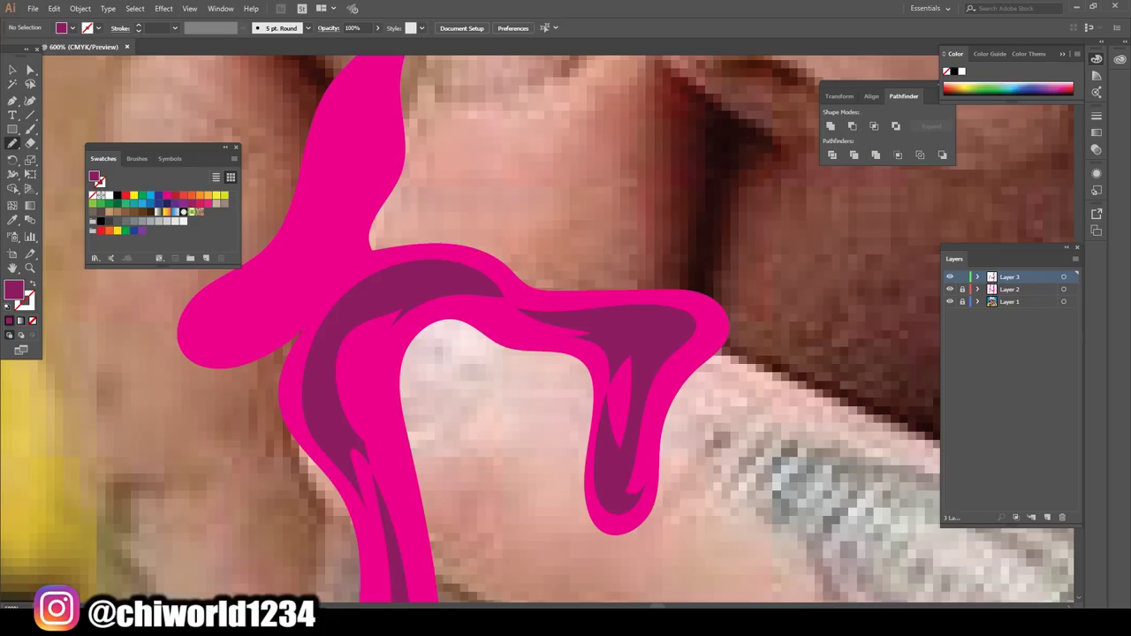
scroll(585, 572, "down", 5)
scroll(583, 572, "up", 5)
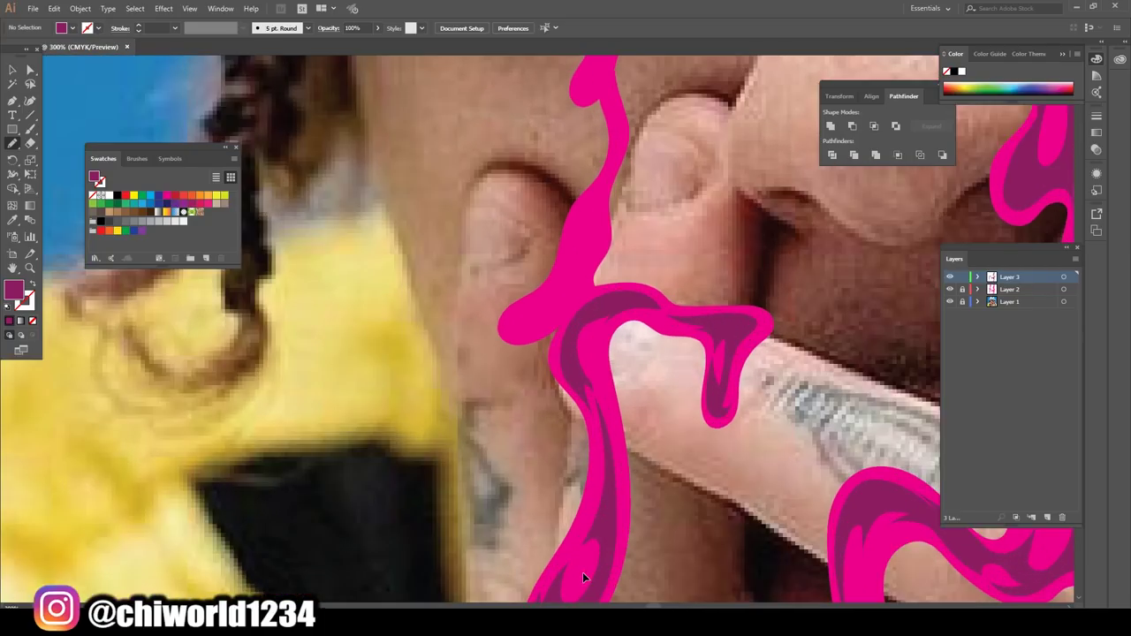
scroll(592, 570, "up", 1)
mouse_move(524, 344)
left_mouse_down()
mouse_move(647, 170)
mouse_move(638, 281)
left_mouse_up()
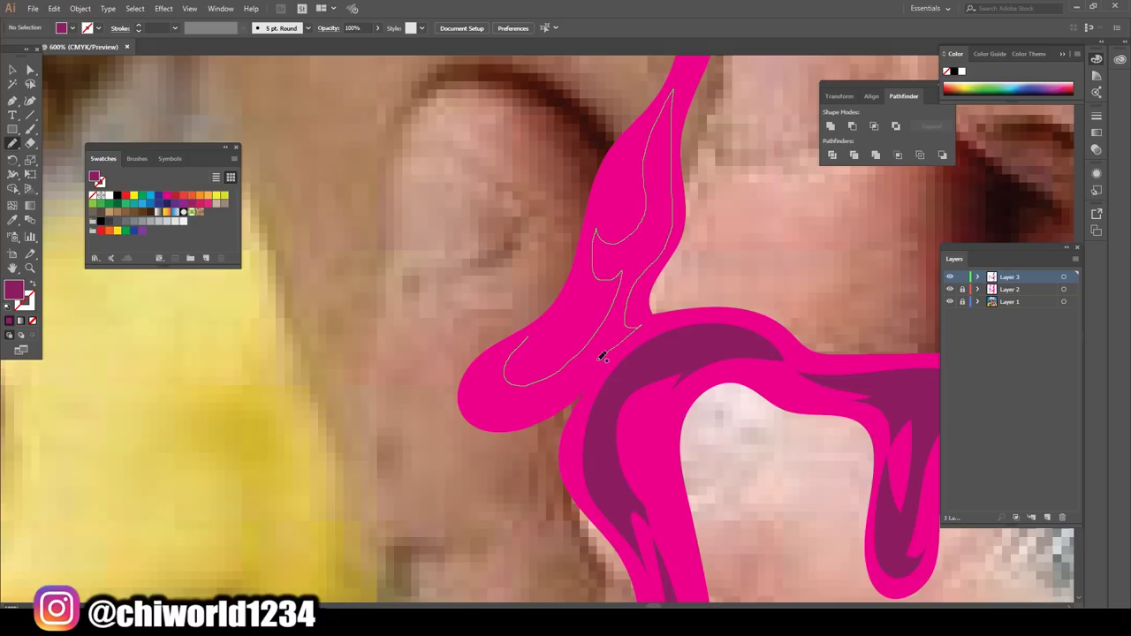
left_click_drag(528, 332, 529, 334)
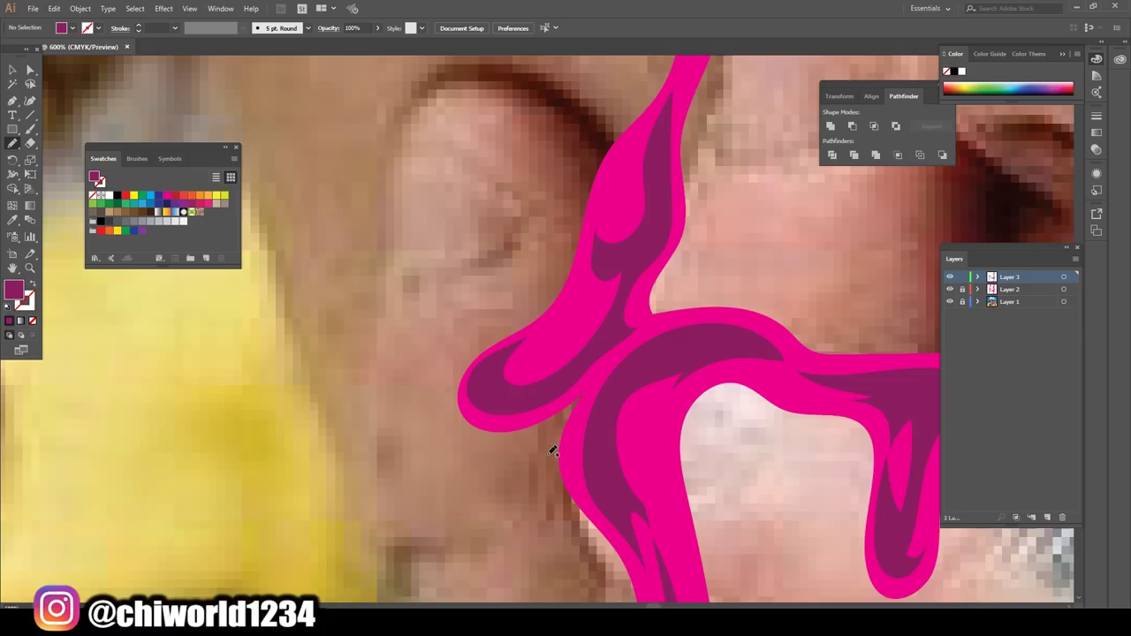
key("ctrl+minus")
key("ctrl+minus")
key("ctrl+minus")
key("ctrl+minus")
key("ctrl+minus")
key("ctrl+minus")
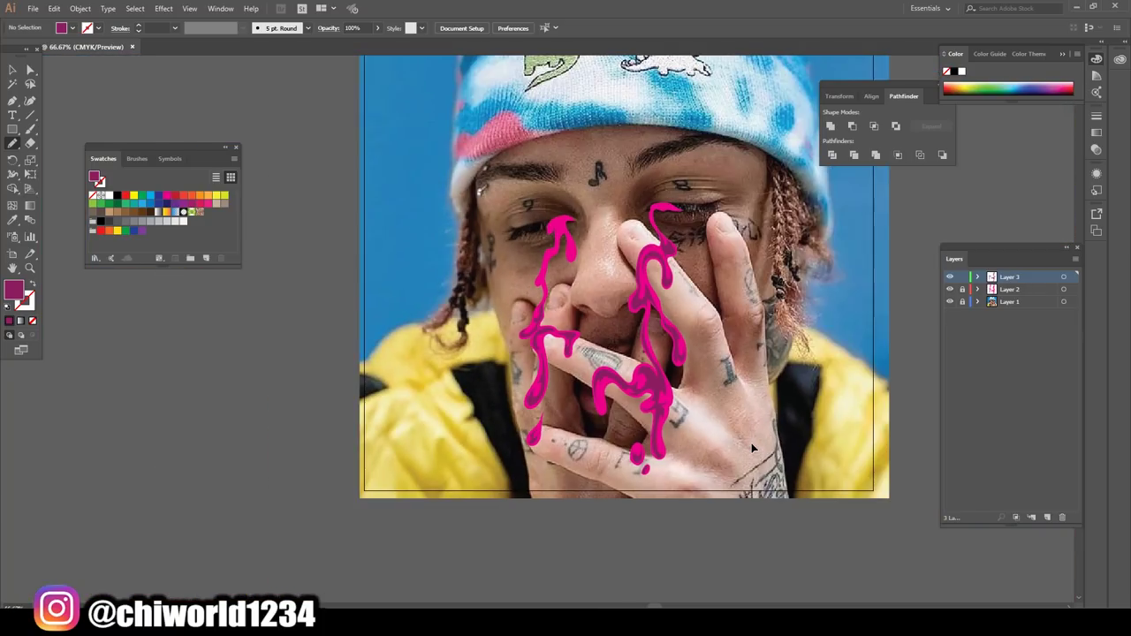
Draw a dark purple shading strip down the right tear's neck beside the nose
key("ctrl+plus")
key("ctrl+plus")
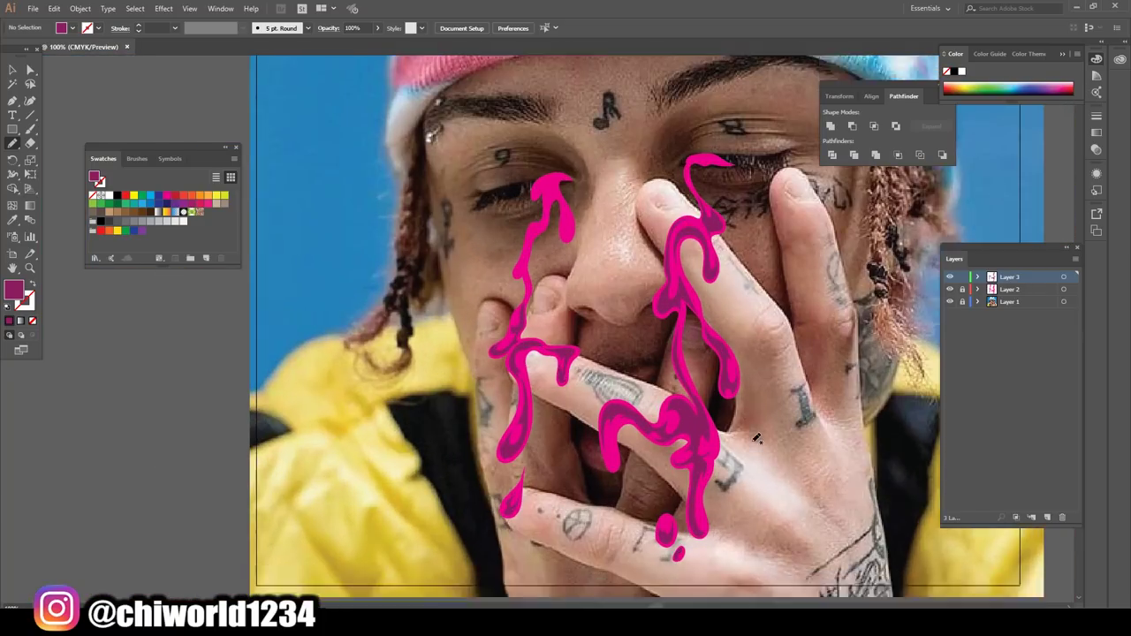
key("ctrl+plus")
key("ctrl+plus")
key("ctrl+plus")
key("ctrl+plus")
key("ctrl+plus")
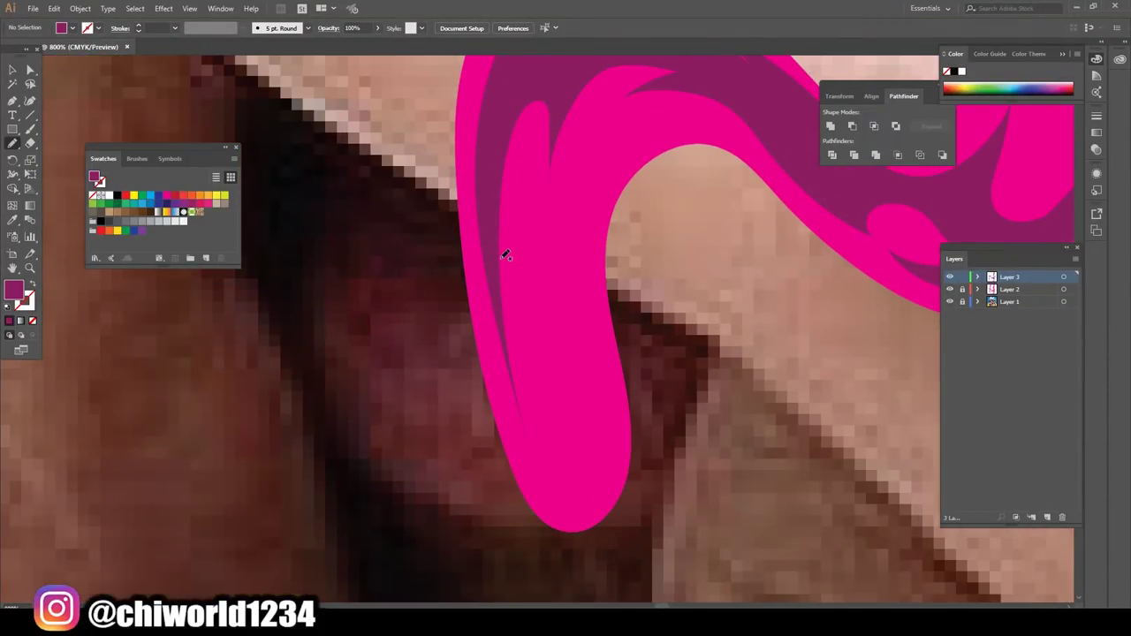
mouse_move(490, 201)
left_mouse_down()
mouse_move(502, 280)
mouse_move(571, 306)
mouse_move(613, 447)
mouse_move(512, 409)
mouse_move(503, 125)
left_mouse_up()
key("ctrl+minus")
key("ctrl+minus")
key("ctrl+minus")
key("ctrl+minus")
key("ctrl+minus")
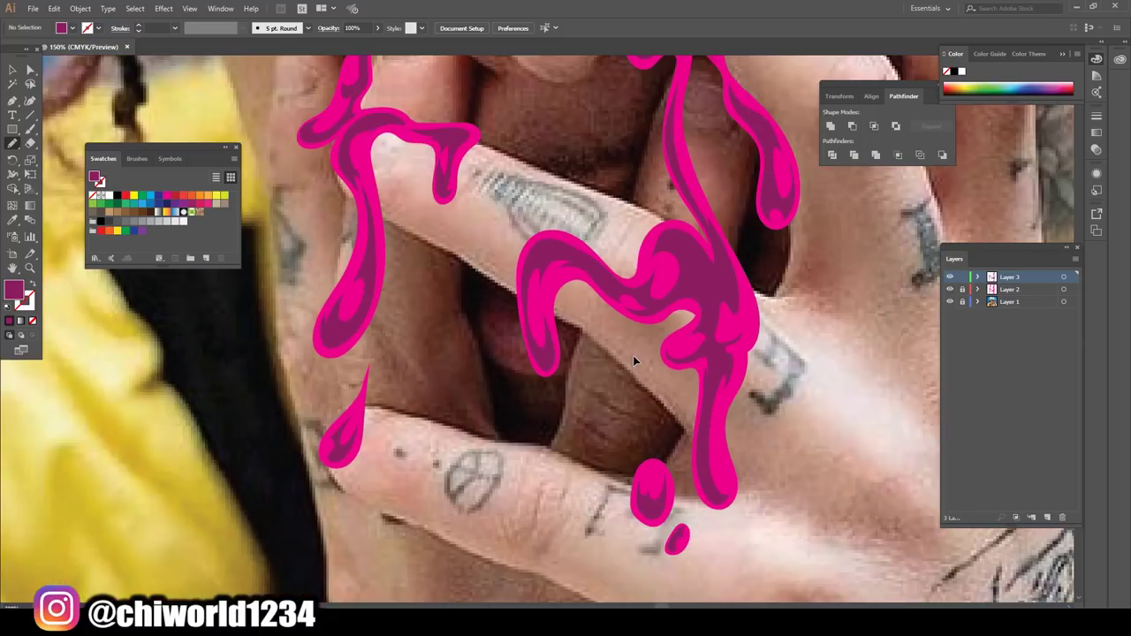
key("ctrl+minus")
key("ctrl+plus")
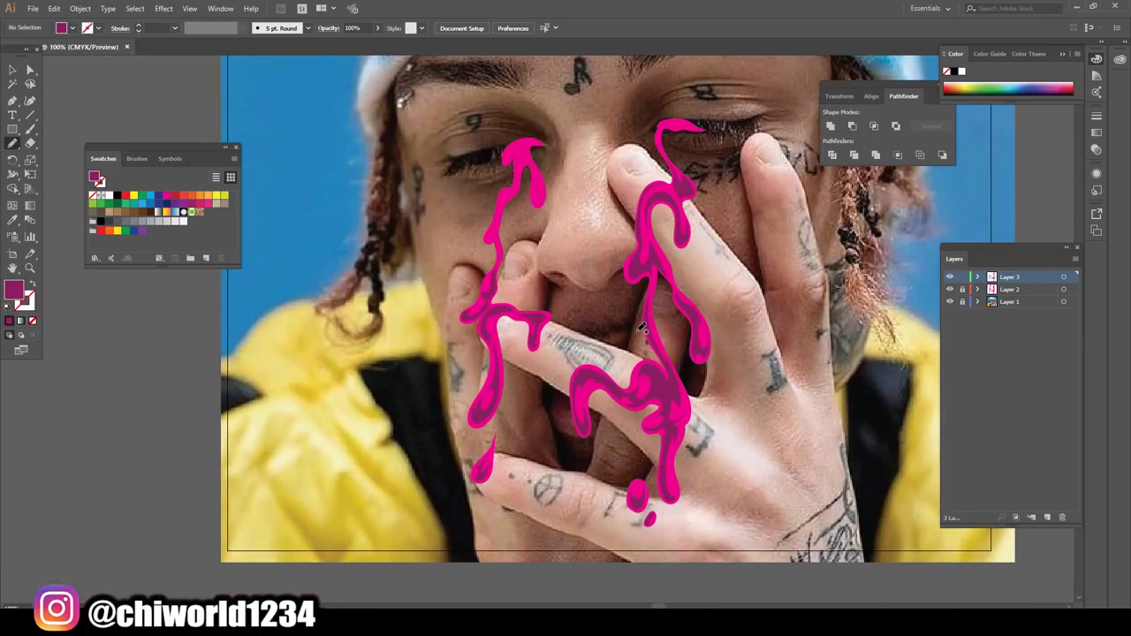
key("ctrl+plus")
key("ctrl+plus")
key("ctrl+plus")
key("ctrl+plus")
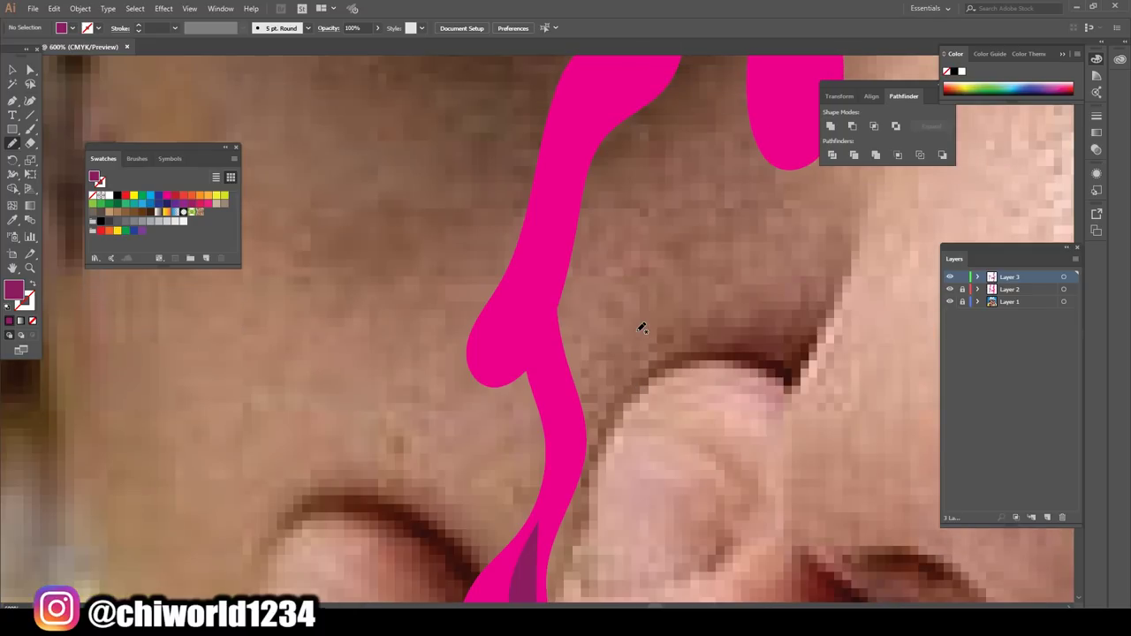
mouse_move(583, 441)
left_mouse_down()
mouse_move(552, 346)
mouse_move(545, 501)
left_mouse_up()
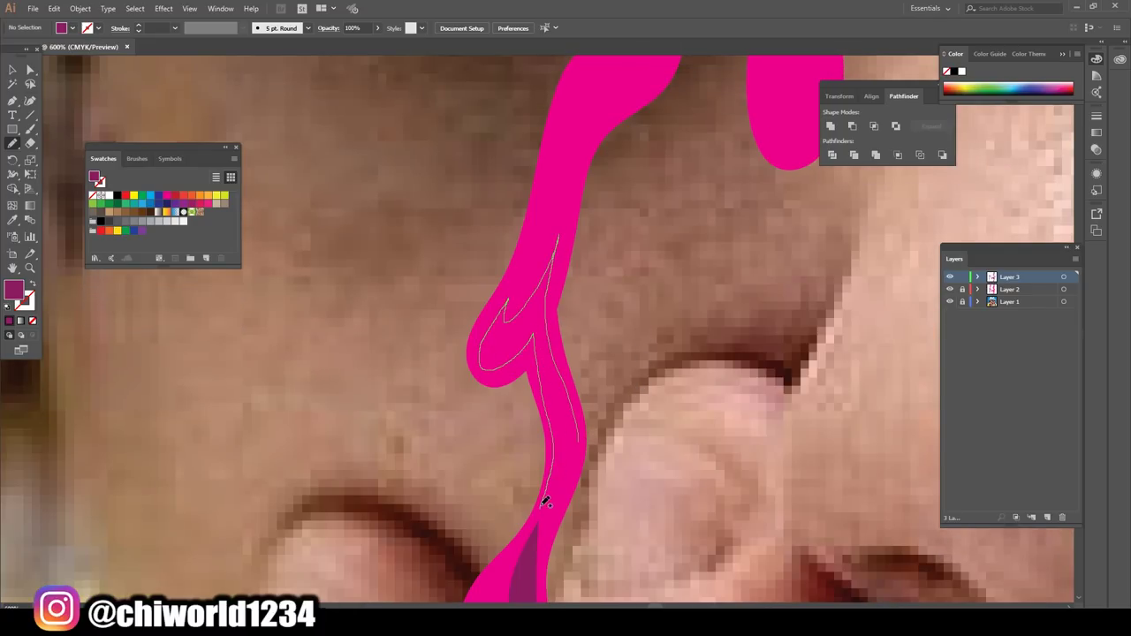
left_click_drag(583, 450, 584, 447)
Shade the tear's hooked tip along the eyelid in dark purple
scroll(774, 415, "down", 3)
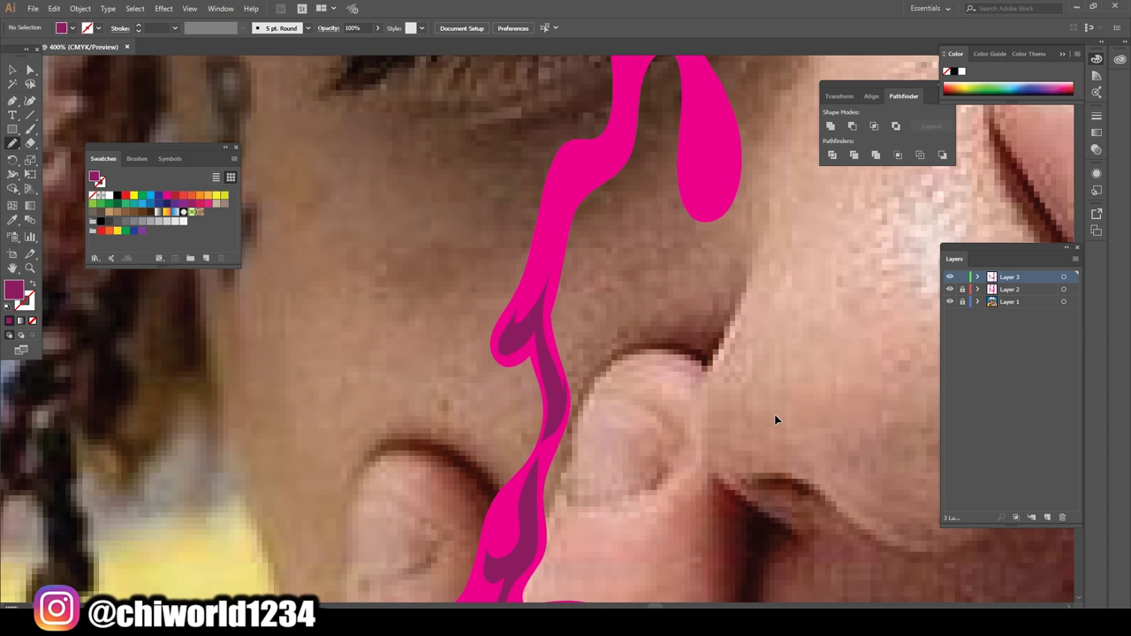
scroll(776, 414, "down", 2)
scroll(776, 413, "down", 1)
scroll(796, 403, "up", 1)
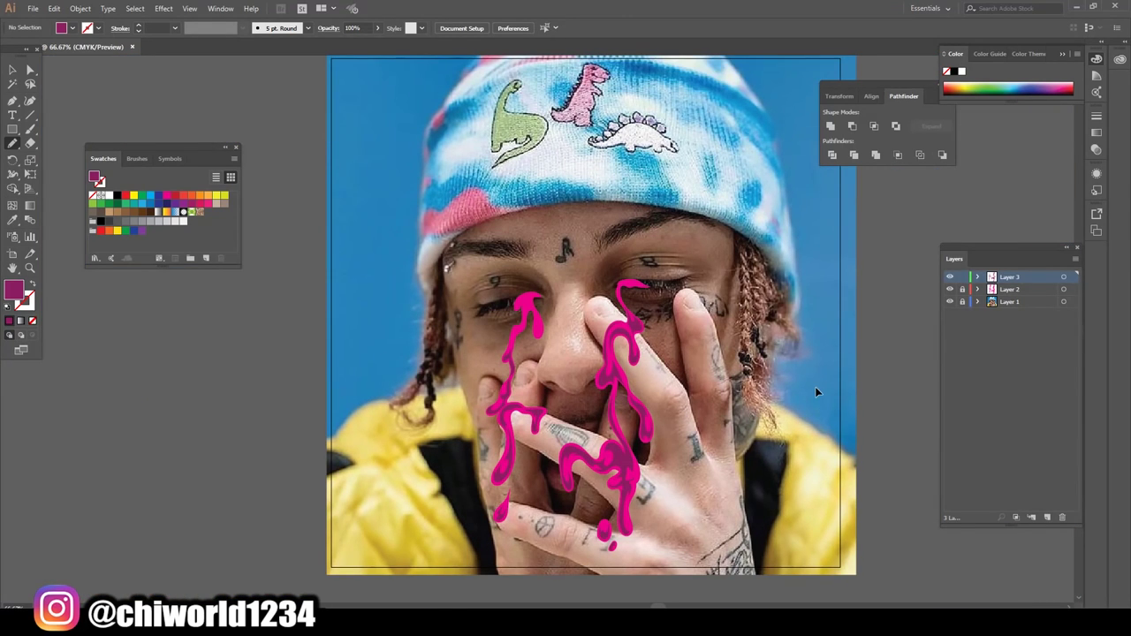
scroll(814, 388, "up", 1)
scroll(814, 389, "up", 1)
scroll(815, 389, "up", 1)
scroll(815, 396, "up", 3)
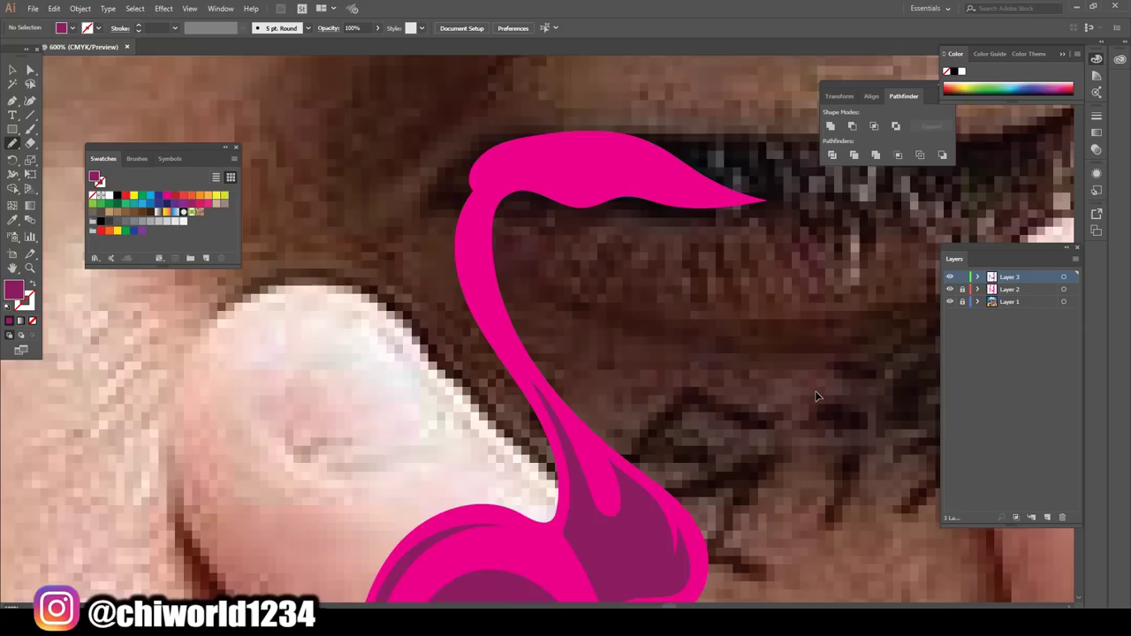
scroll(817, 391, "up", 1)
mouse_move(486, 274)
left_mouse_down()
mouse_move(538, 253)
mouse_move(434, 245)
mouse_move(591, 227)
mouse_move(727, 298)
mouse_move(620, 294)
left_mouse_up()
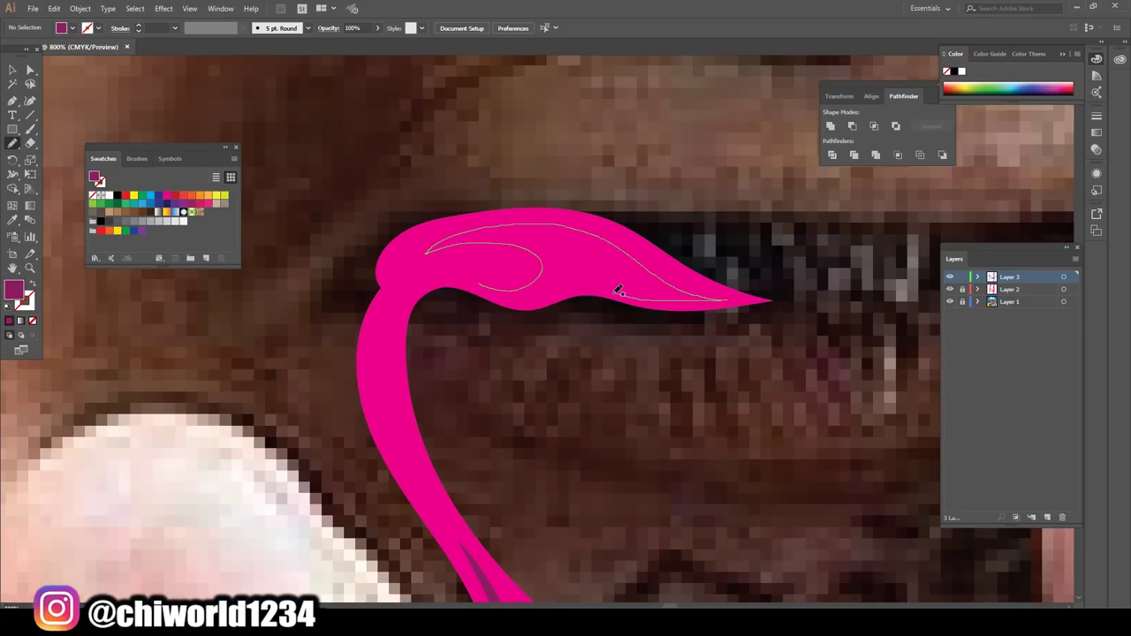
mouse_move(461, 277)
left_mouse_down()
mouse_move(412, 290)
mouse_move(372, 325)
mouse_move(398, 332)
left_mouse_up()
scroll(407, 371, "down", 1)
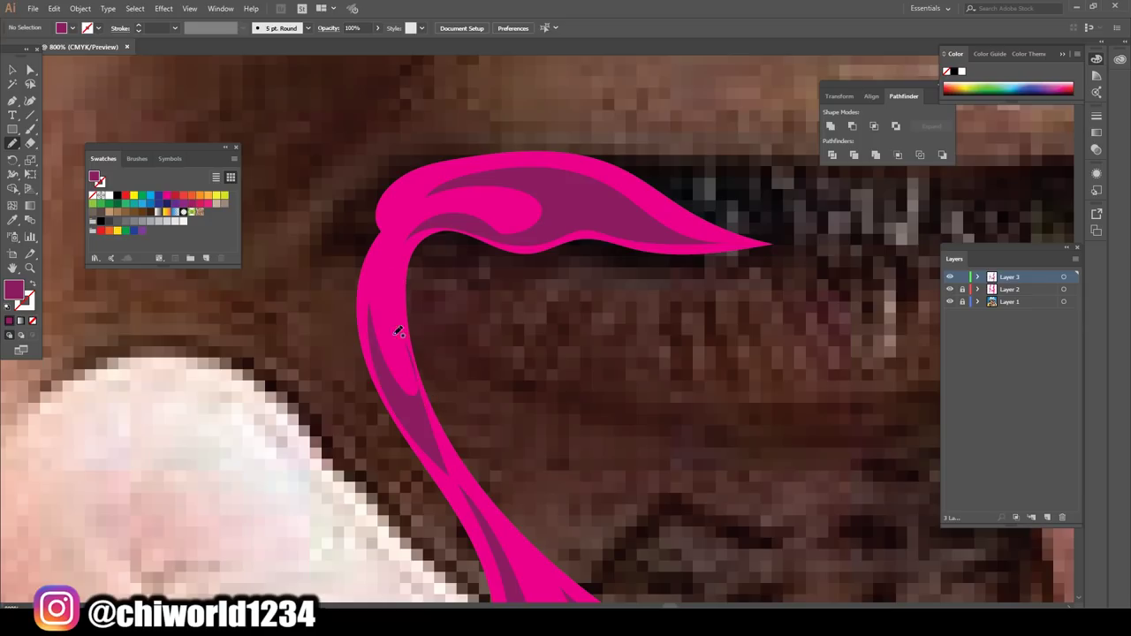
scroll(639, 555, "down", 2, "alt")
scroll(640, 554, "down", 3, "alt")
Zoom in on the left tear's top and add a small dark purple shading shape
scroll(640, 554, "down", 3, "alt")
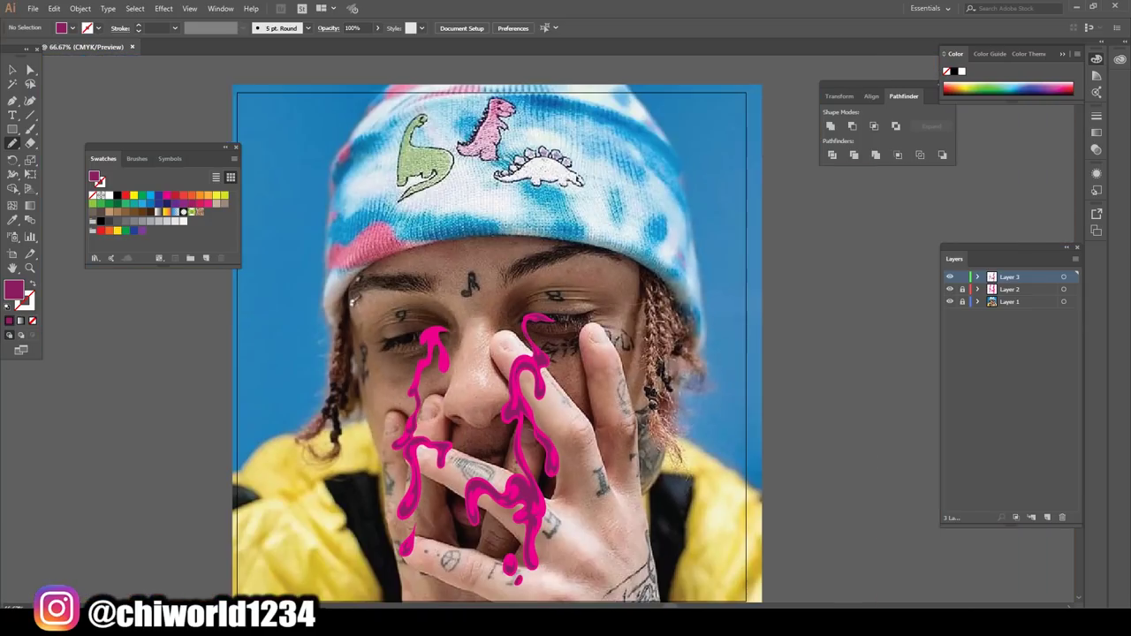
scroll(640, 554, "up", 1, "alt")
scroll(639, 554, "up", 1, "alt")
scroll(643, 552, "up", 2, "alt")
scroll(645, 552, "up", 3, "alt")
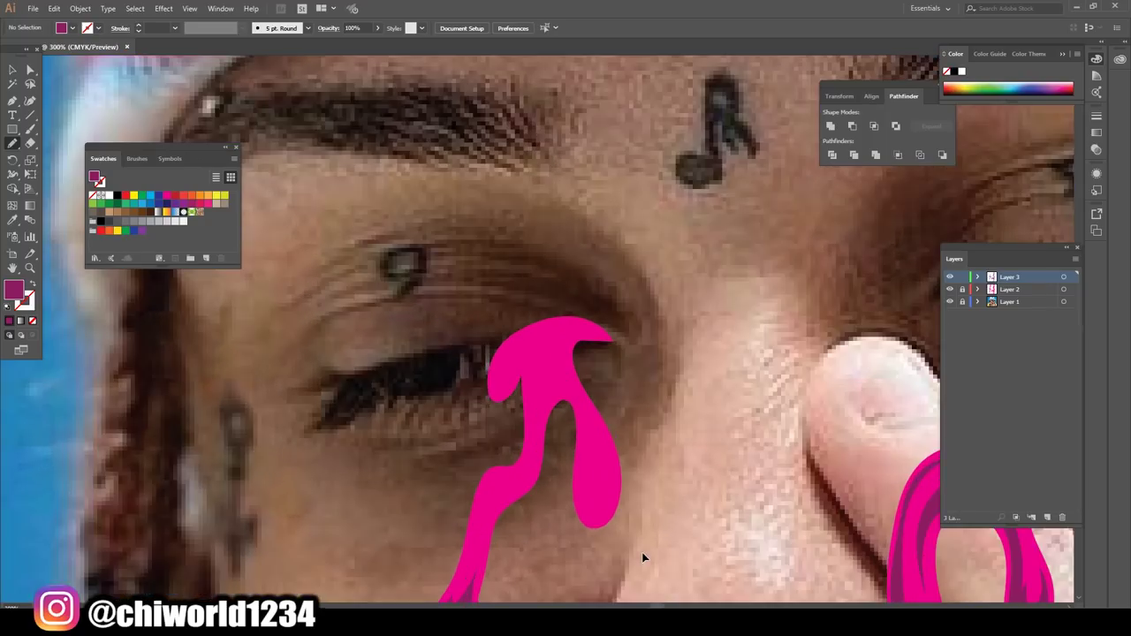
scroll(647, 549, "up", 2, "alt")
scroll(646, 549, "down", 5)
mouse_move(608, 238)
left_mouse_down()
mouse_move(628, 458)
mouse_move(690, 428)
mouse_move(659, 384)
mouse_move(629, 255)
left_mouse_up()
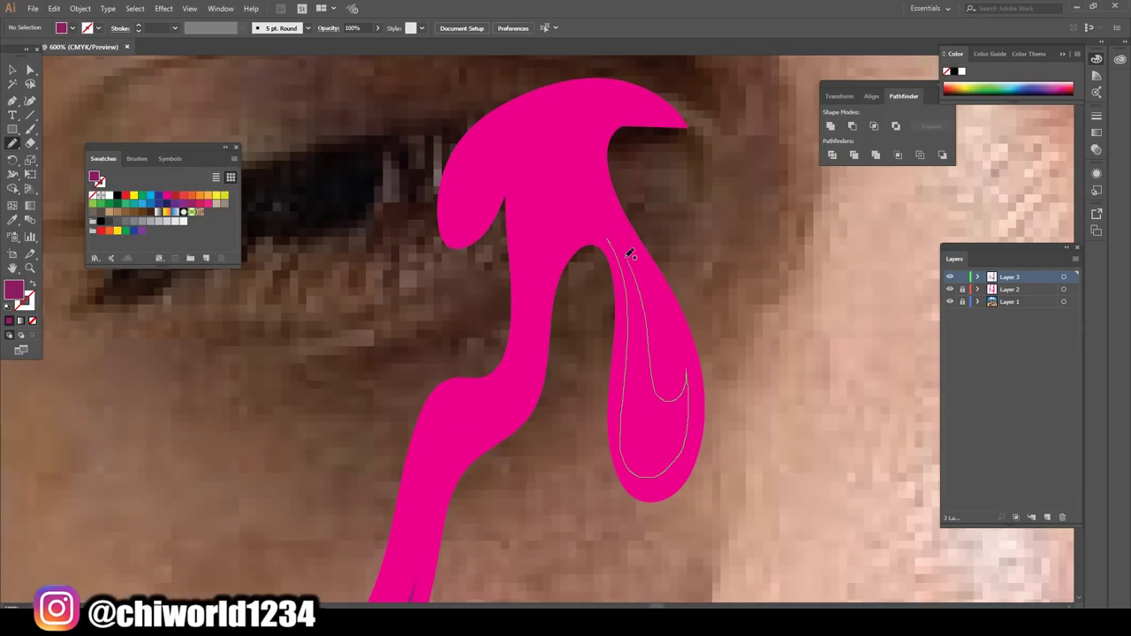
left_click_drag(588, 224, 588, 226)
scroll(468, 374, "down", 2)
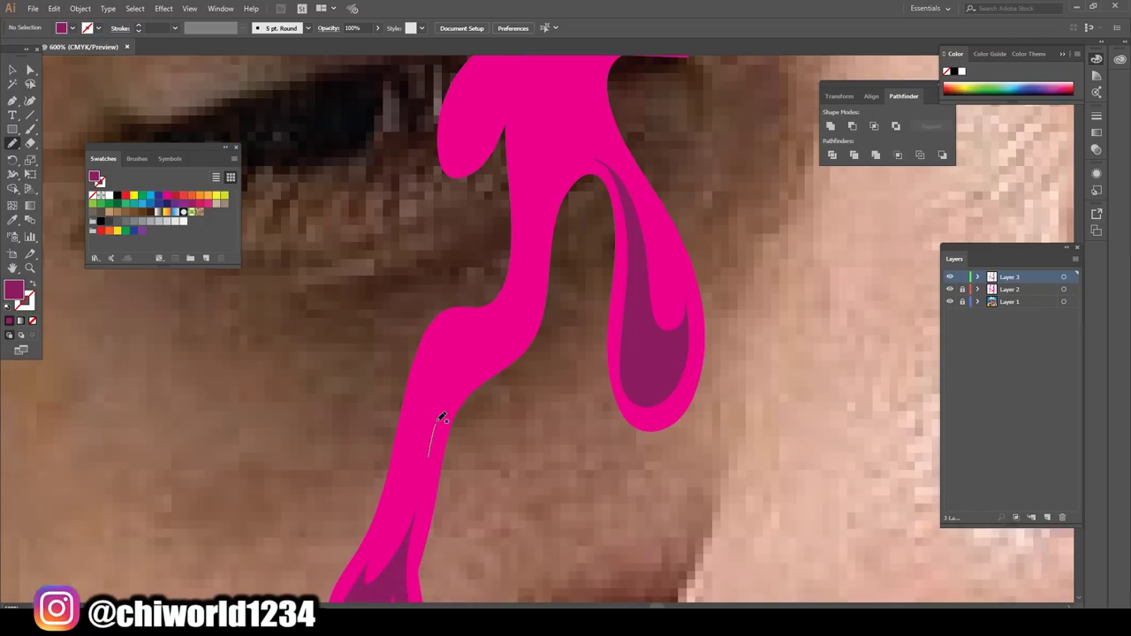
Shade the left tear's lower stem and inner edge with dark purple shapes
mouse_move(442, 418)
left_mouse_down()
mouse_move(517, 328)
mouse_move(472, 335)
mouse_move(444, 324)
mouse_move(422, 395)
mouse_move(424, 472)
mouse_move(425, 454)
left_mouse_up()
scroll(424, 454, "up", 2)
scroll(562, 266, "up", 2)
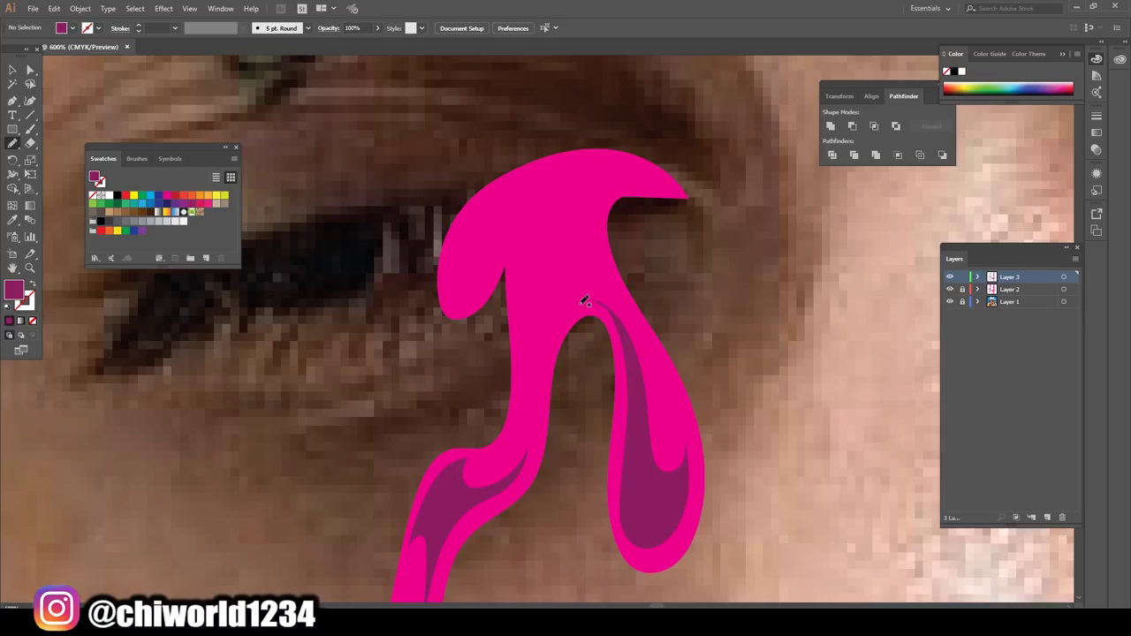
left_click_drag(568, 297, 543, 362)
left_click_drag(580, 303, 589, 299)
Fill the tear's curled head and hooked tip with a dark purple shading shape
left_click_drag(493, 250, 458, 300)
mouse_move(454, 253)
left_mouse_down()
mouse_move(494, 207)
mouse_move(579, 157)
left_mouse_up()
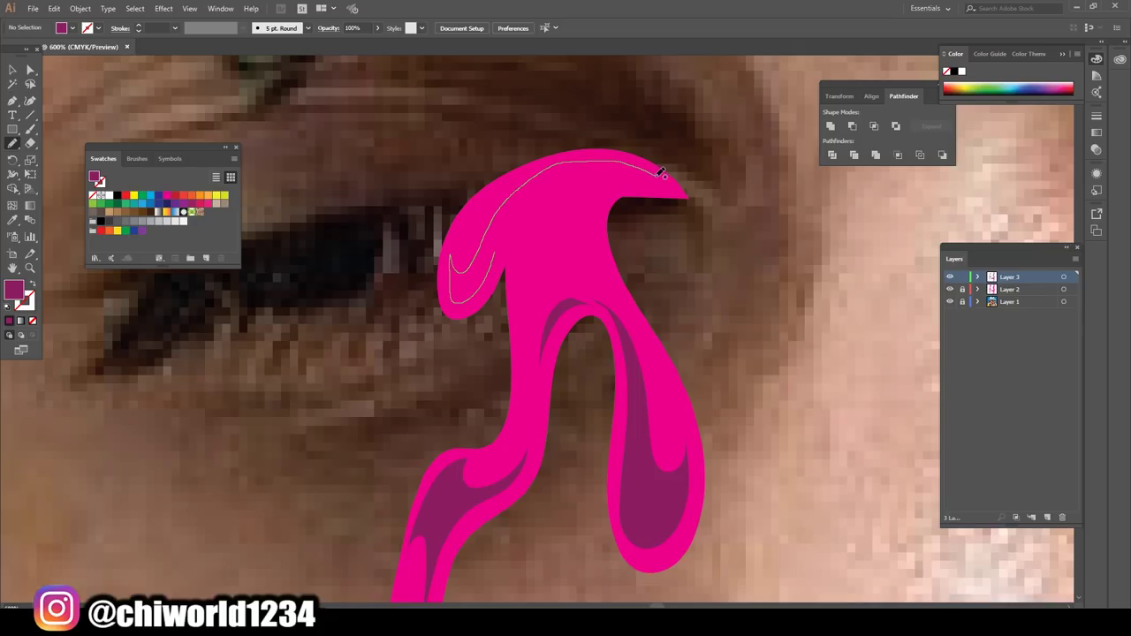
mouse_move(660, 171)
left_mouse_down()
mouse_move(585, 212)
mouse_move(599, 272)
left_mouse_up()
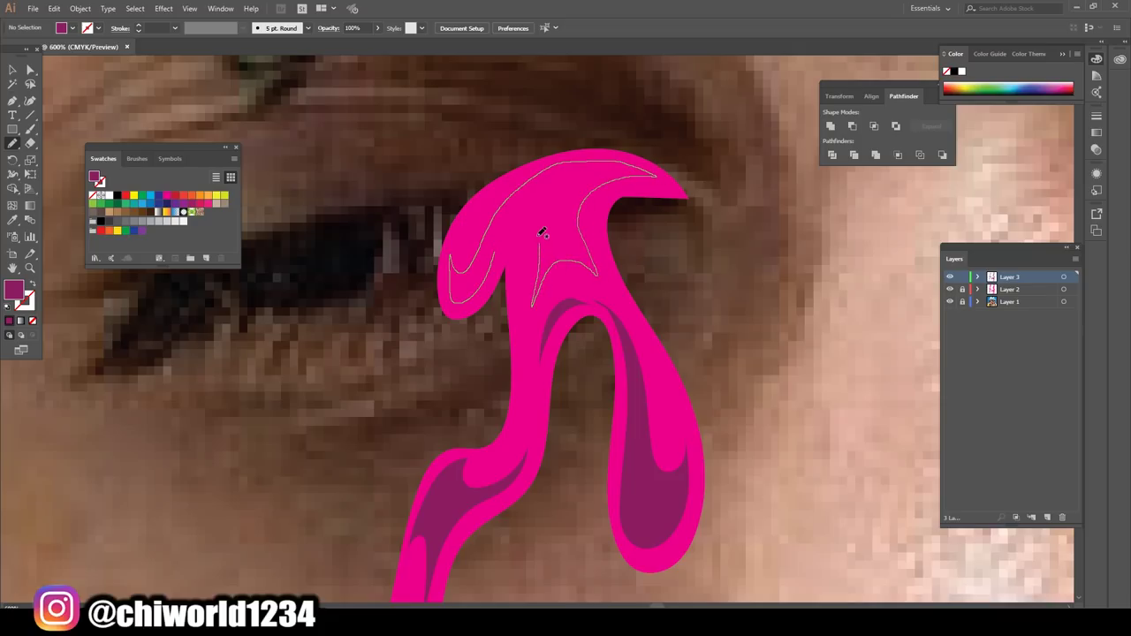
mouse_move(541, 231)
left_mouse_down()
mouse_move(523, 320)
mouse_move(505, 232)
mouse_move(495, 251)
left_mouse_up()
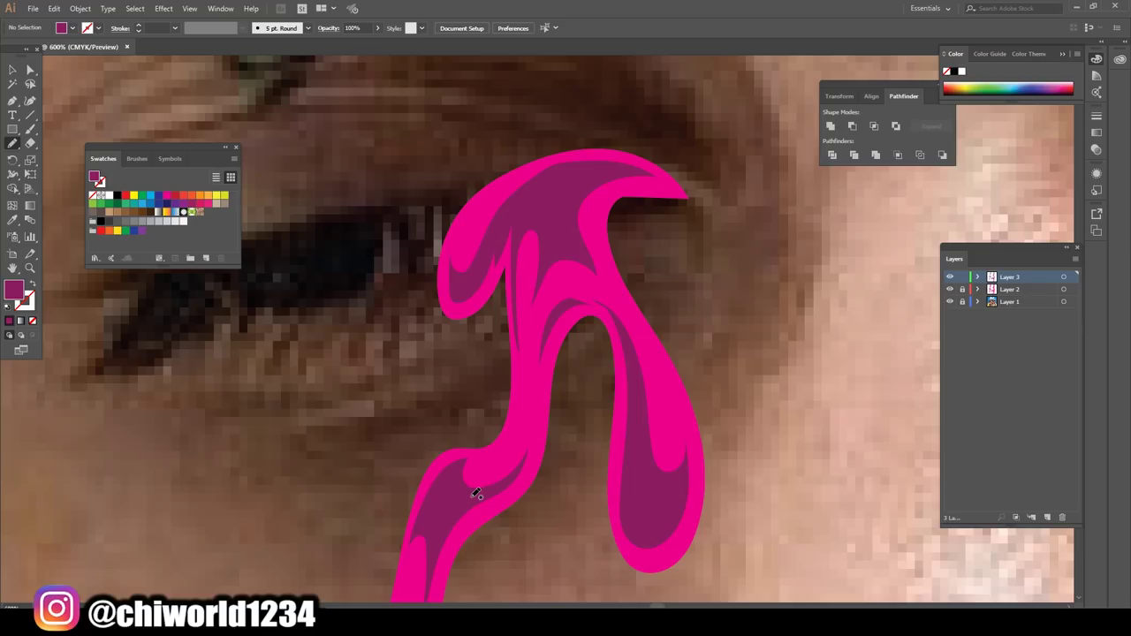
scroll(521, 536, "down", 3, "alt")
scroll(608, 533, "down", 3, "alt")
scroll(658, 494, "down", 2, "alt")
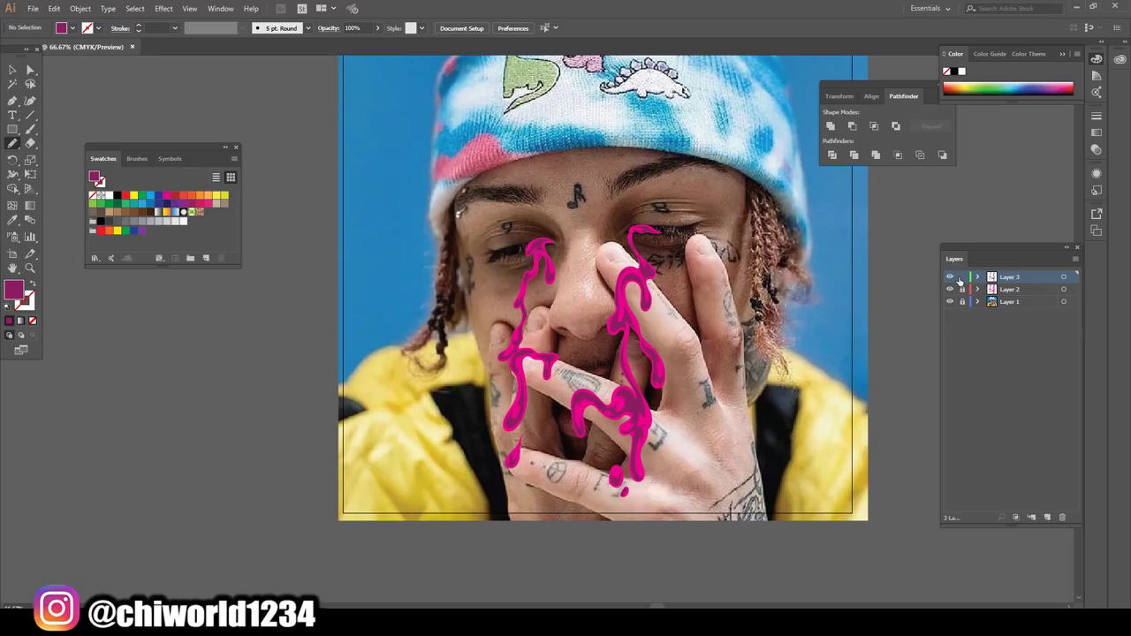
Add a new empty layer (Layer 4) above the drips
left_click(1046, 518)
scroll(845, 454, "down", 1)
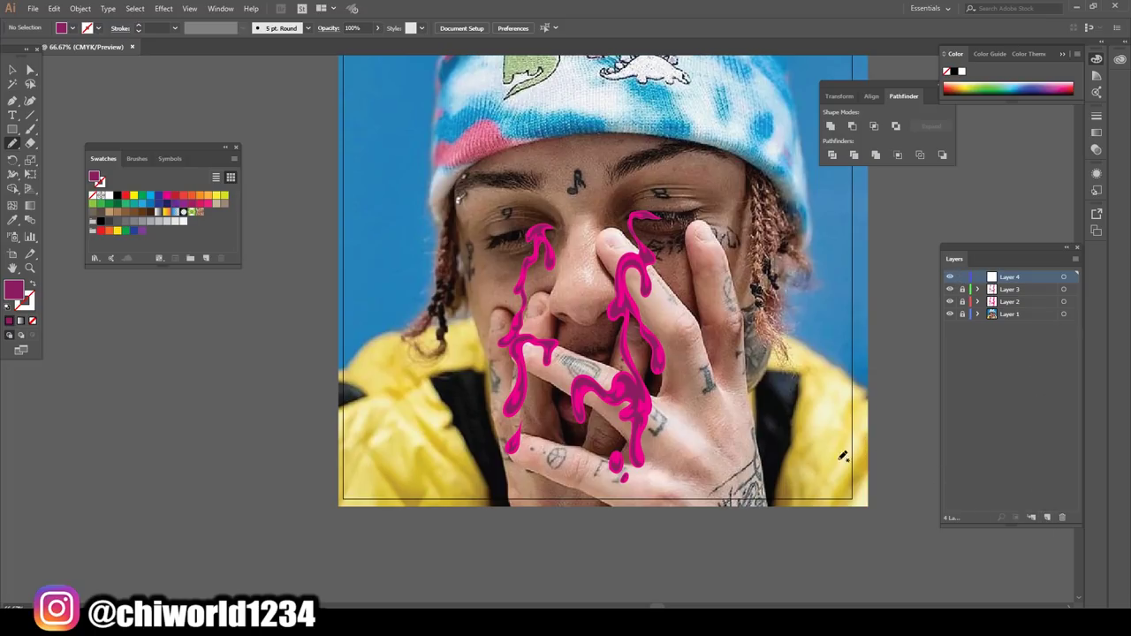
scroll(845, 454, "down", 2)
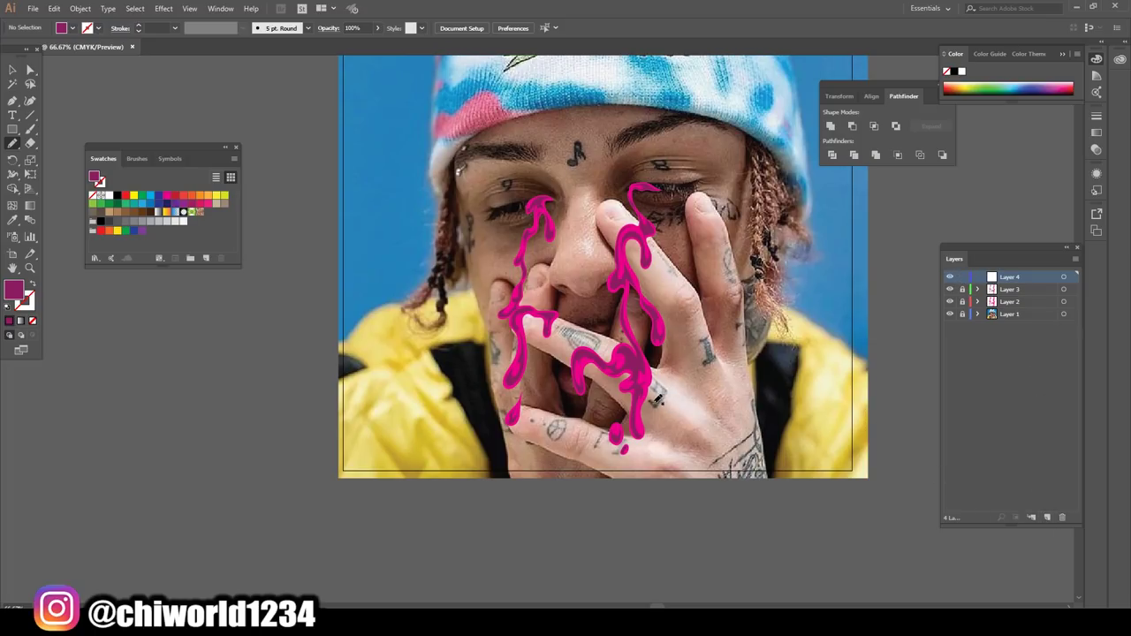
Set the fill colour to dark purple #63064D
double_click(13, 290)
left_click_drag(158, 121, 163, 144)
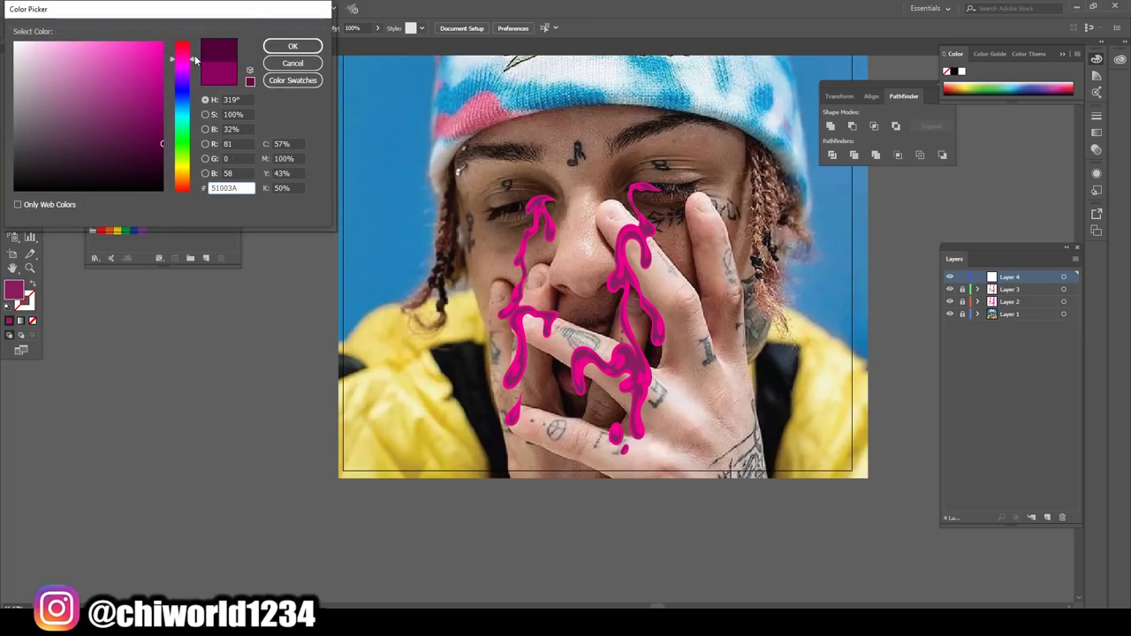
left_click_drag(196, 59, 186, 67)
left_click_drag(162, 143, 153, 152)
left_click_drag(151, 151, 156, 137)
left_click(292, 46)
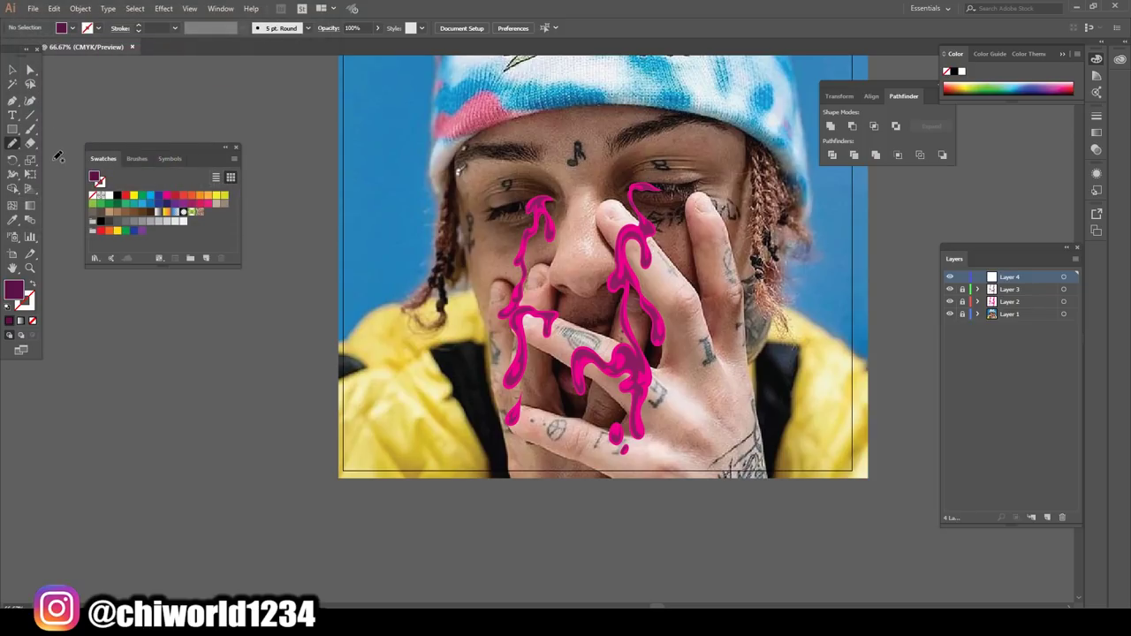
Draw a closed dark purple shadow shape inside the lower drip
scroll(491, 339, "down", 1)
scroll(491, 339, "down", 2)
scroll(491, 339, "down", 1)
scroll(488, 341, "up", 2)
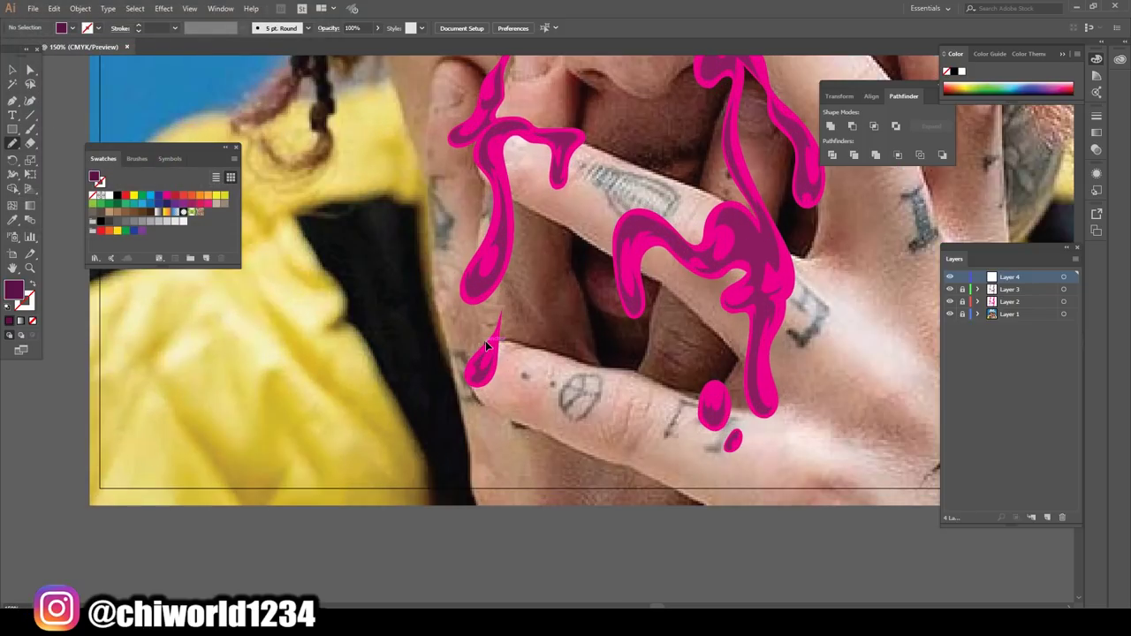
scroll(491, 339, "up", 1)
scroll(490, 338, "up", 1)
scroll(491, 338, "up", 1)
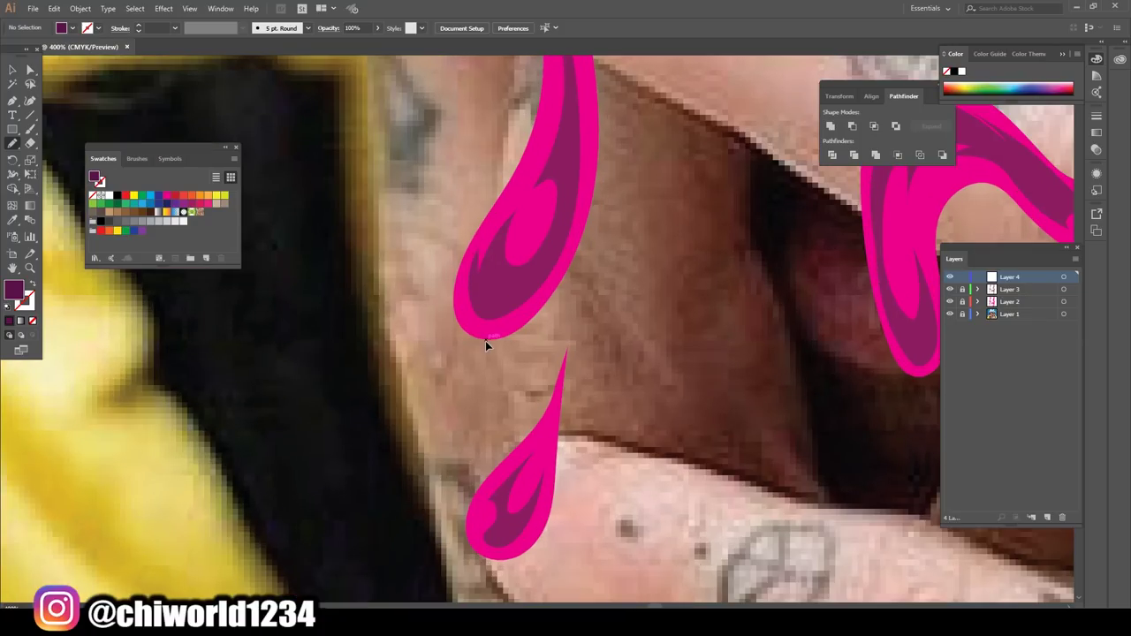
scroll(491, 338, "up", 1)
scroll(490, 339, "up", 1)
scroll(490, 339, "up", 1)
scroll(490, 338, "up", 1)
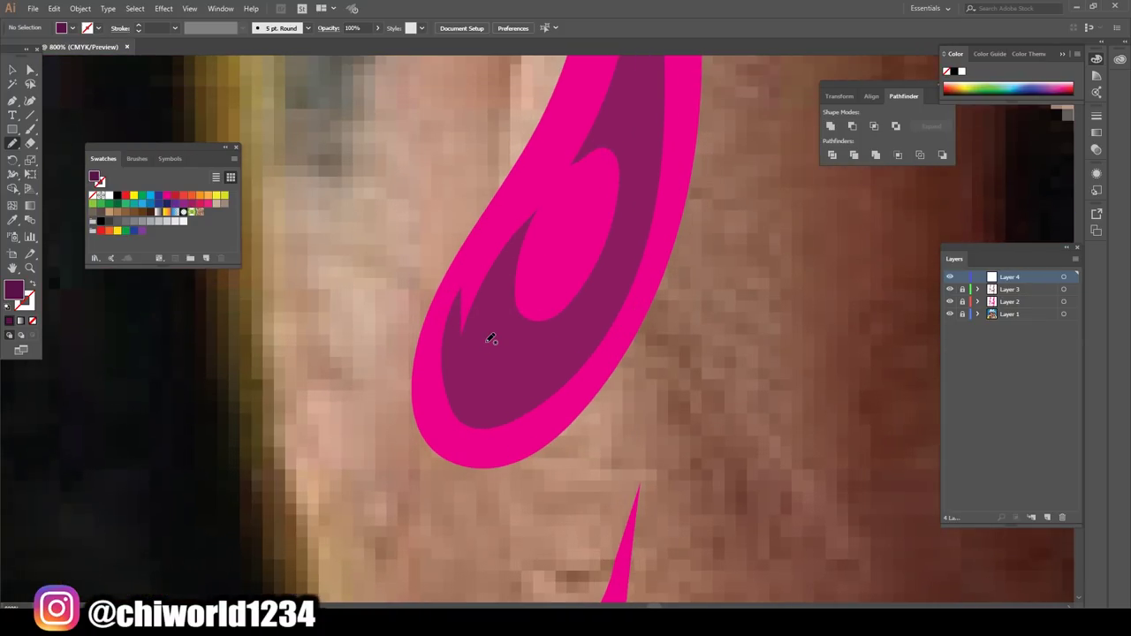
left_click_drag(452, 323, 450, 393)
mouse_move(658, 116)
left_mouse_down()
mouse_move(661, 132)
mouse_move(528, 362)
mouse_move(487, 345)
mouse_move(461, 365)
left_mouse_up()
left_click_drag(461, 293, 458, 290)
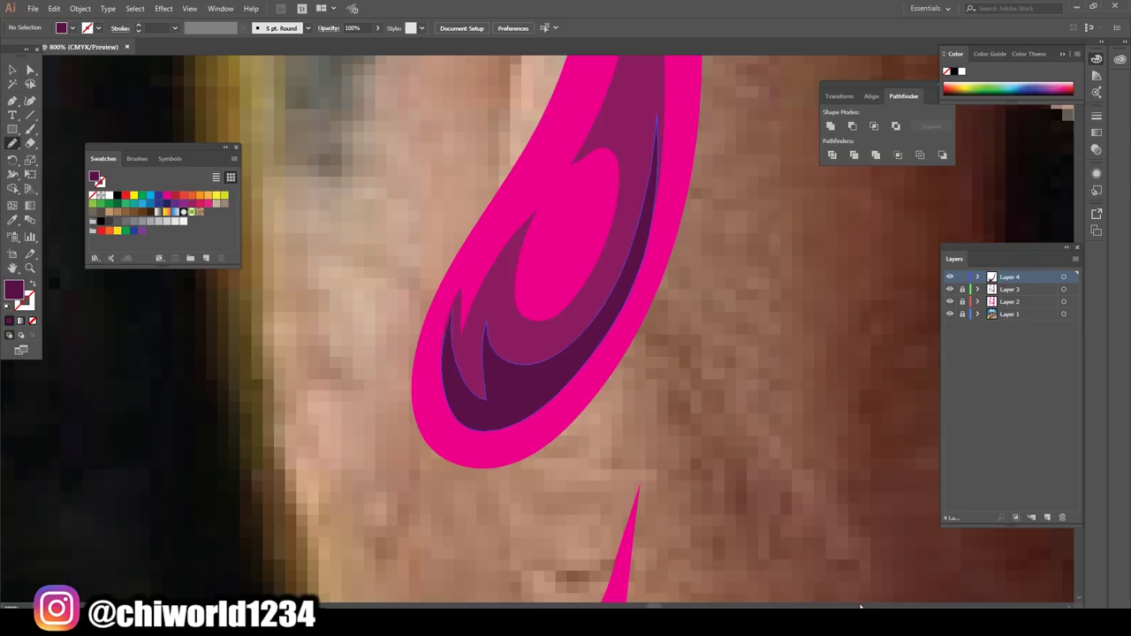
Add a dark purple shadow along another drip's left edge
scroll(864, 575, "down", 2)
scroll(863, 573, "down", 2)
scroll(849, 566, "down", 2)
scroll(818, 552, "down", 1)
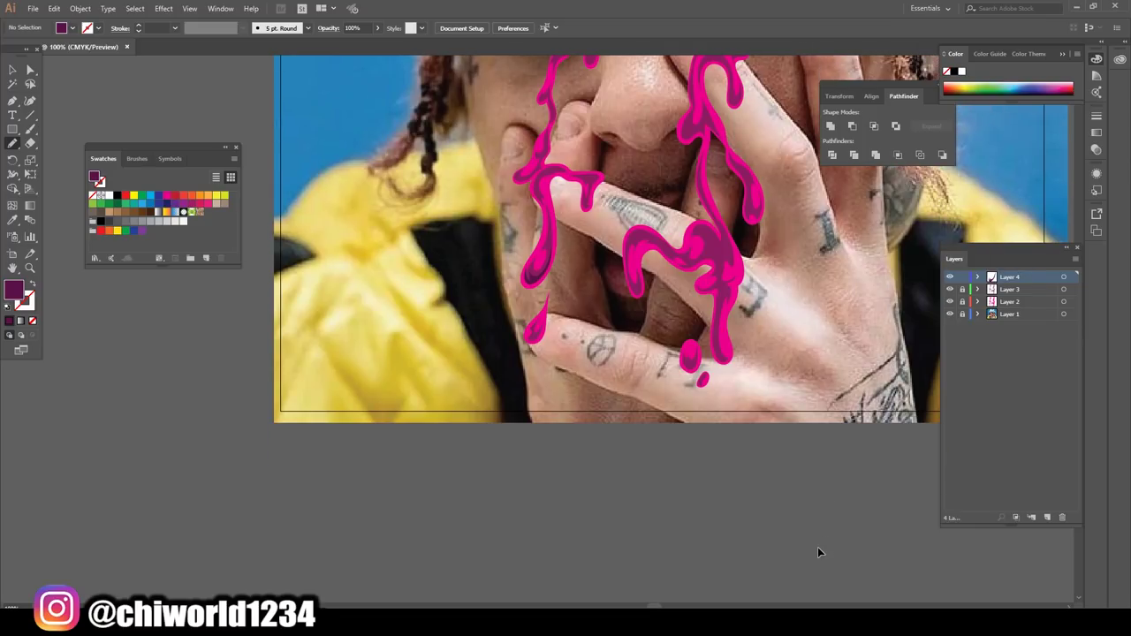
scroll(818, 553, "up", 2)
scroll(815, 552, "up", 1)
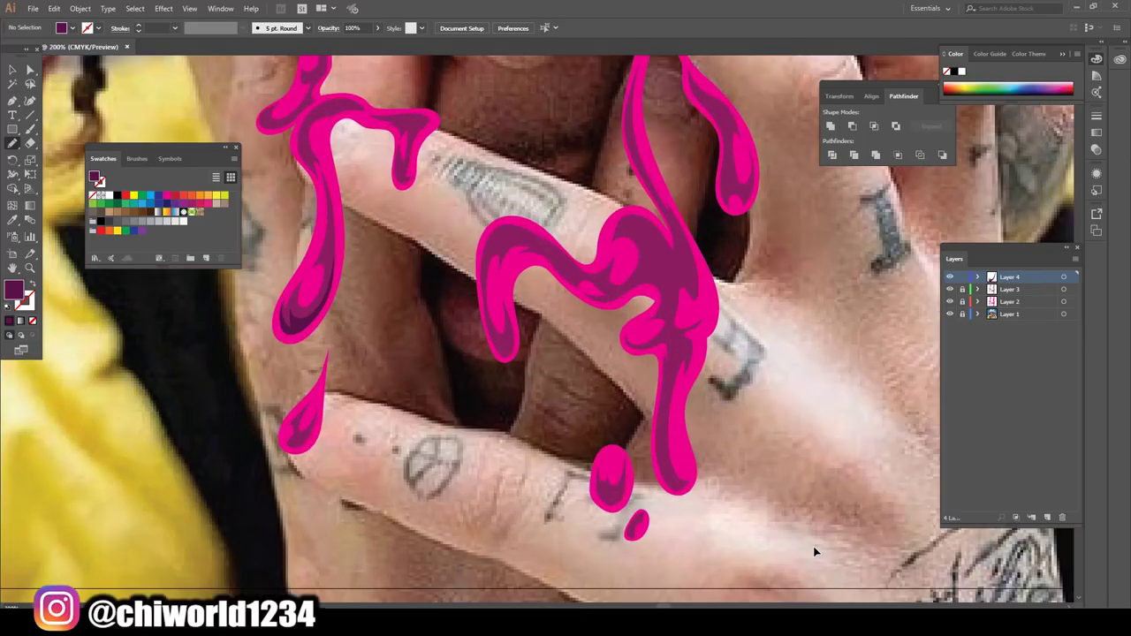
scroll(813, 546, "up", 2)
scroll(813, 546, "up", 1)
scroll(813, 546, "up", 1)
scroll(811, 546, "up", 1)
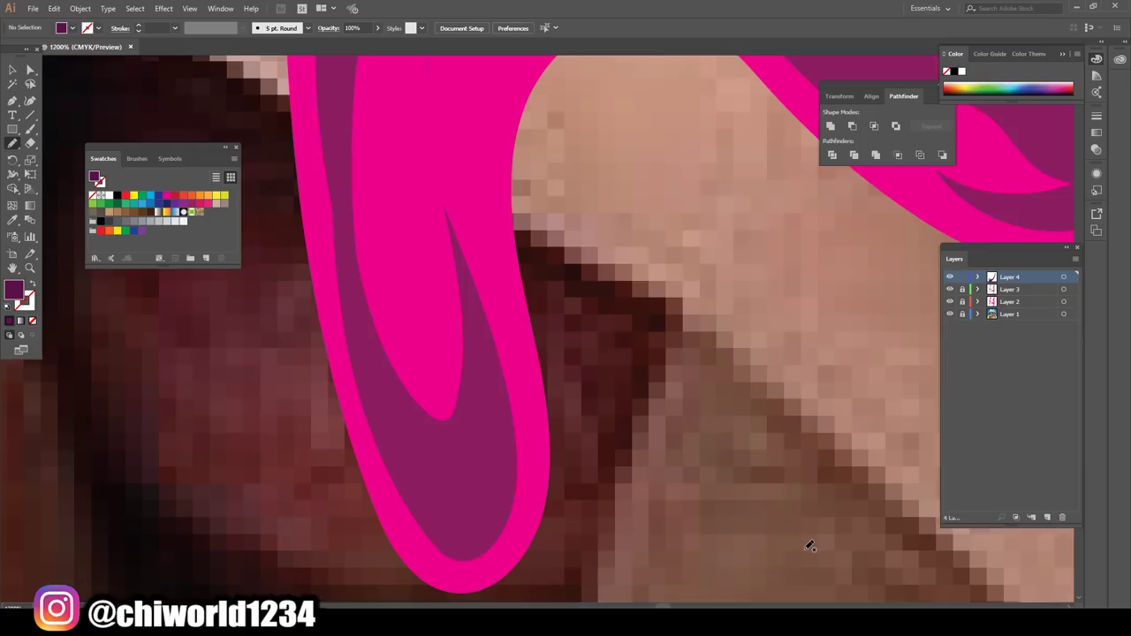
left_click_drag(364, 374, 376, 417)
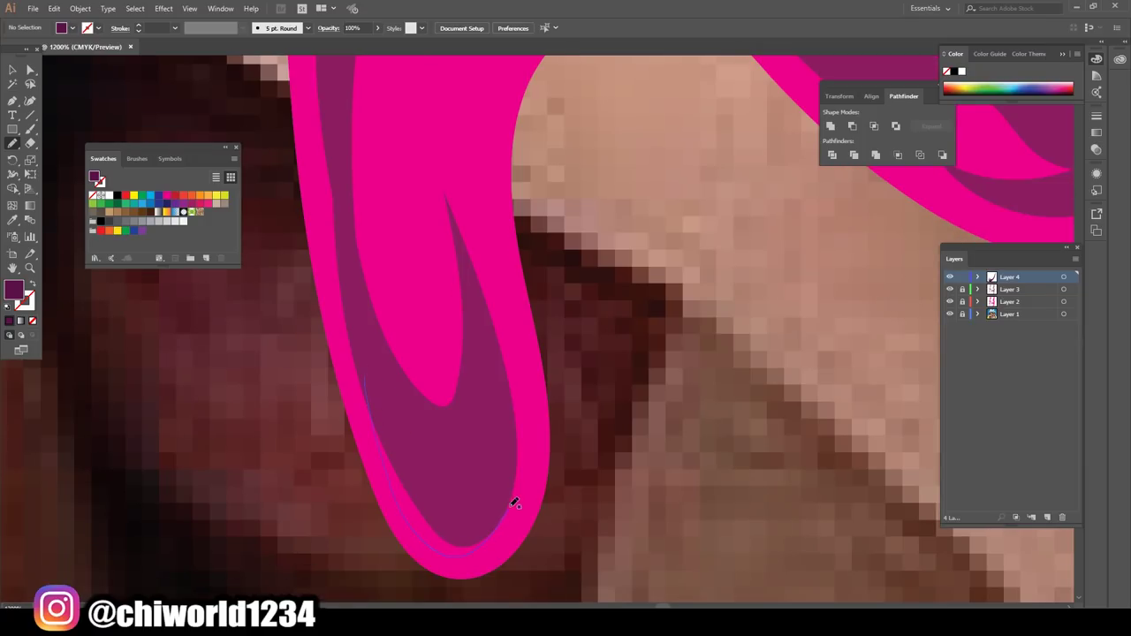
left_click_drag(515, 502, 350, 271)
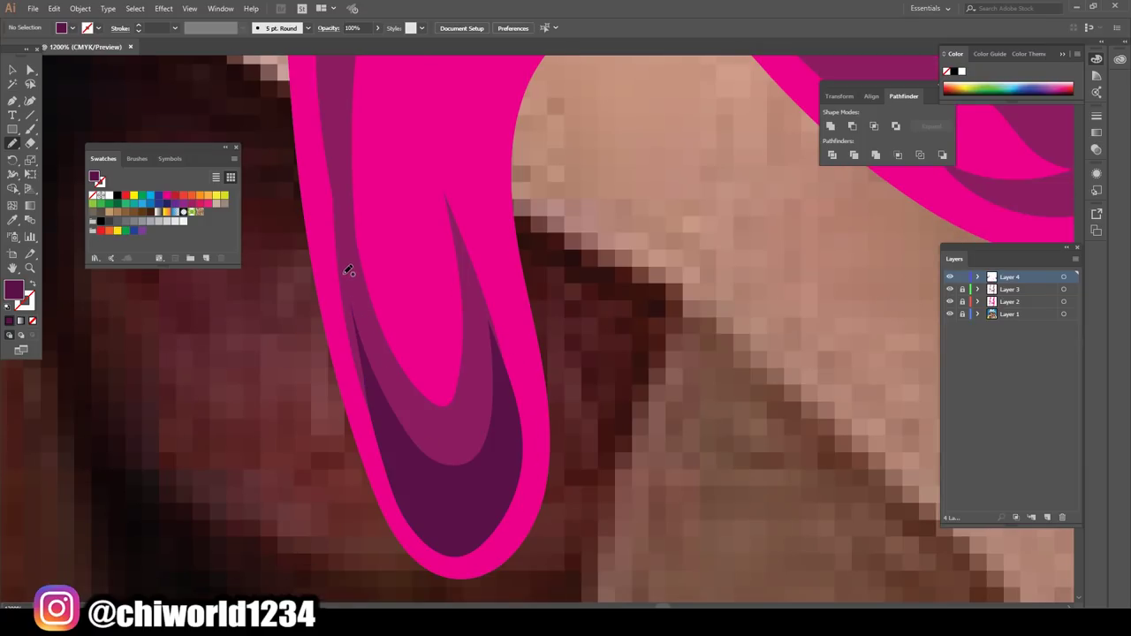
Zoom in on the hand drips and shade the central wavy drip dark purple
key("ctrl+1")
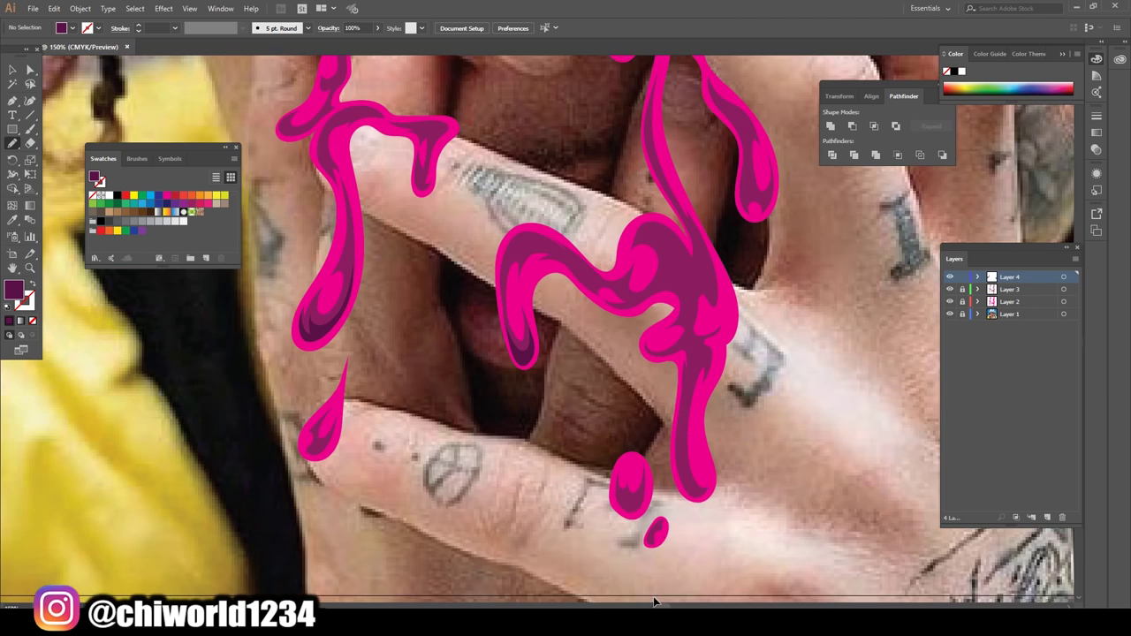
key("ctrl+plus")
key("ctrl+plus")
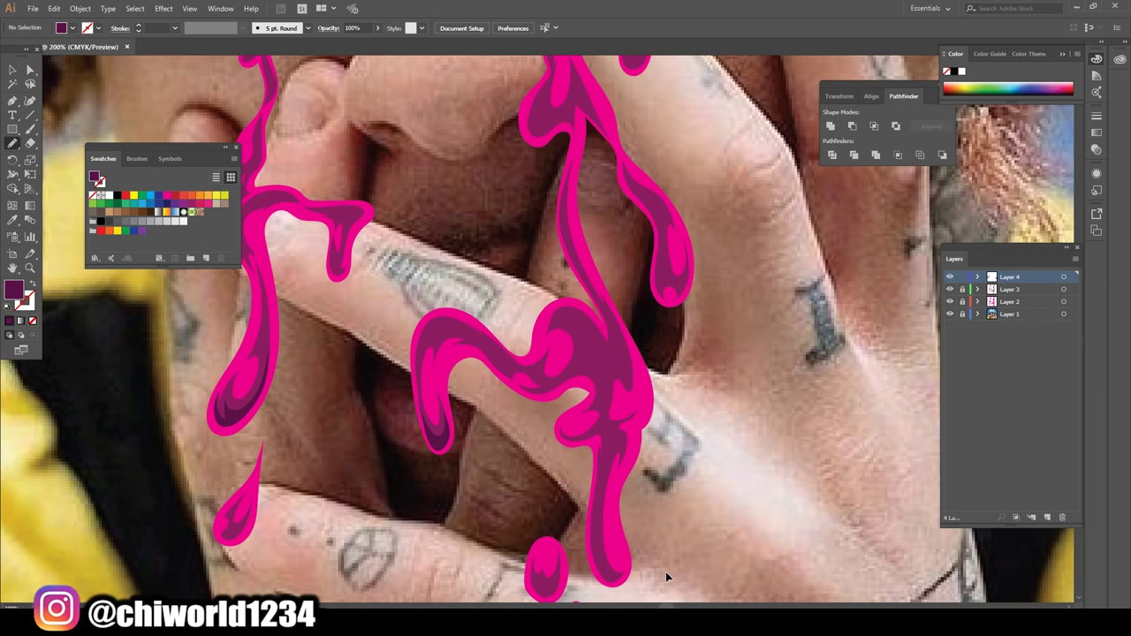
key("ctrl+plus")
key("ctrl+plus")
key("ctrl+plus")
key("ctrl+plus")
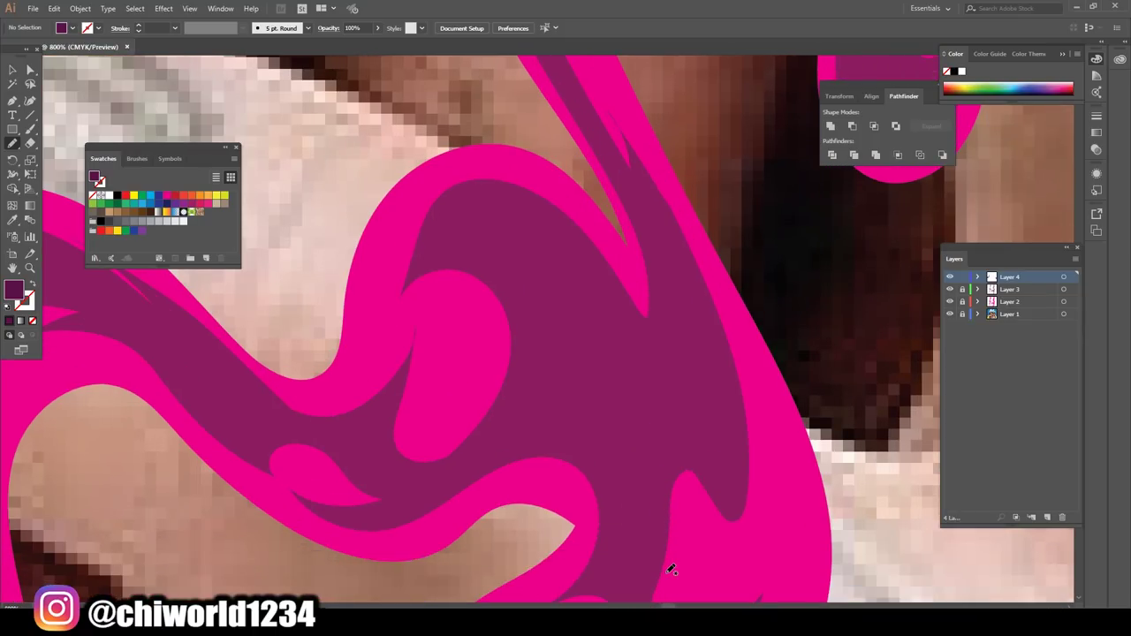
mouse_move(681, 268)
left_mouse_down()
mouse_move(572, 310)
mouse_move(505, 424)
mouse_move(636, 462)
mouse_move(656, 500)
mouse_move(731, 481)
left_mouse_up()
left_click_drag(633, 149, 637, 205)
Draw dark purple shading down the lower drip tail and around its bottom
scroll(856, 544, "down", 3)
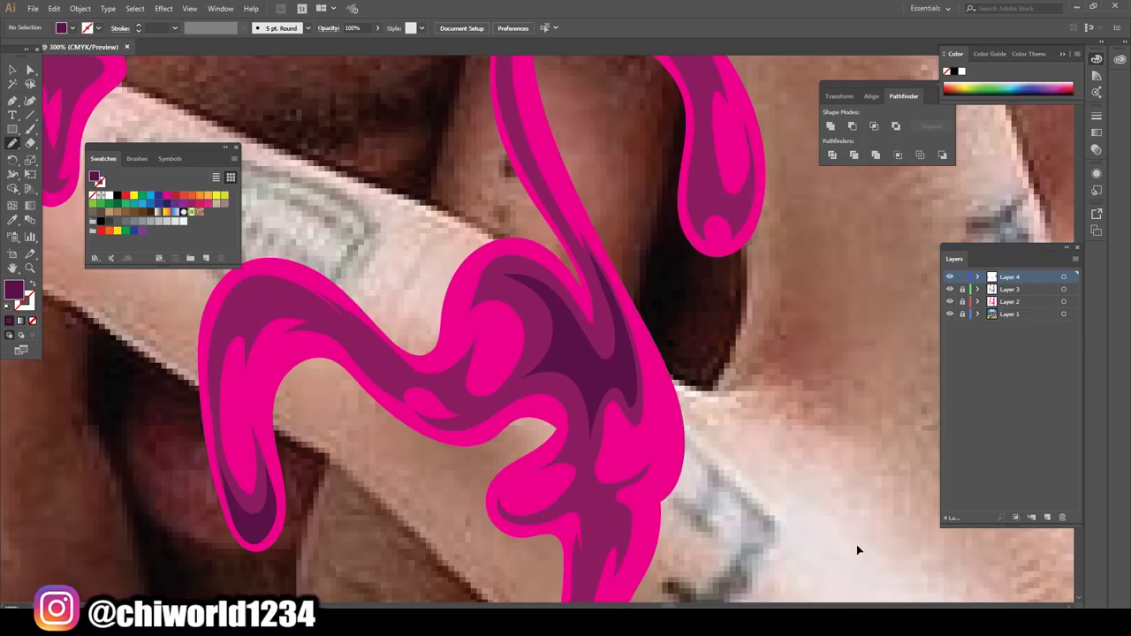
scroll(836, 522, "down", 2)
scroll(813, 498, "down", 1)
scroll(804, 504, "down", 1)
scroll(802, 507, "up", 1)
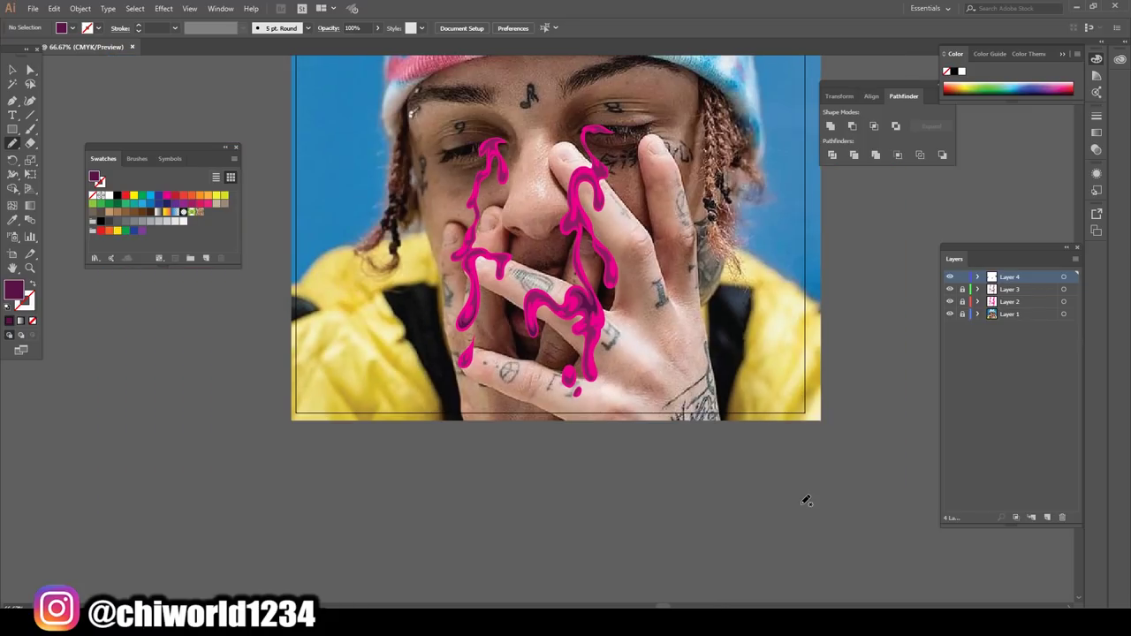
scroll(803, 508, "up", 1)
scroll(803, 507, "up", 1)
scroll(802, 508, "up", 2)
scroll(802, 507, "up", 1)
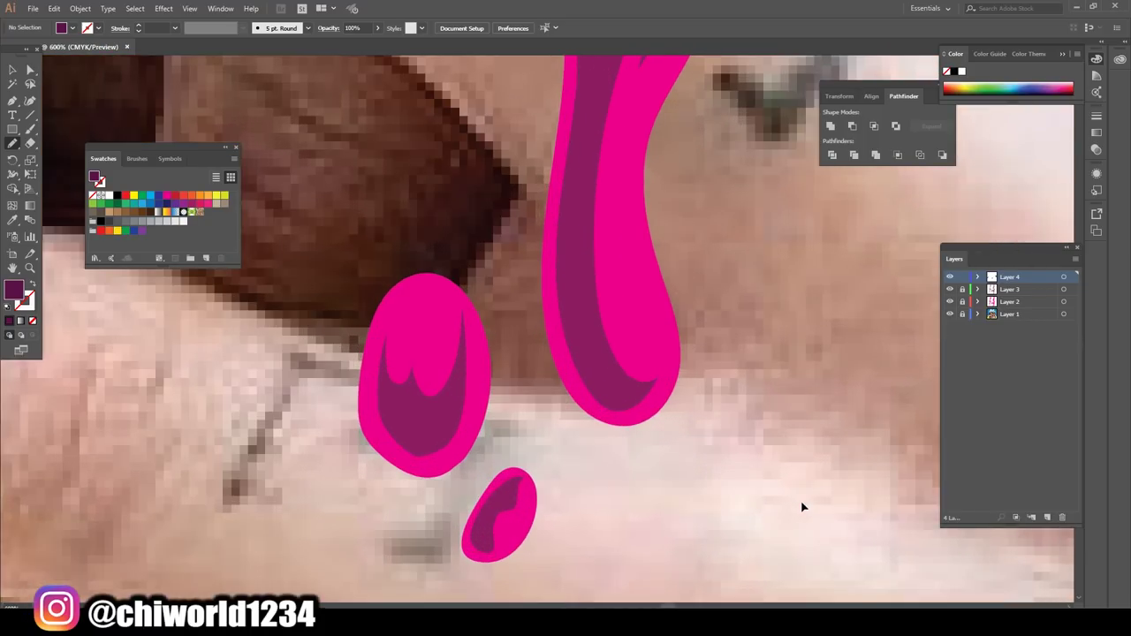
scroll(802, 504, "up", 1)
left_click_drag(558, 174, 549, 282)
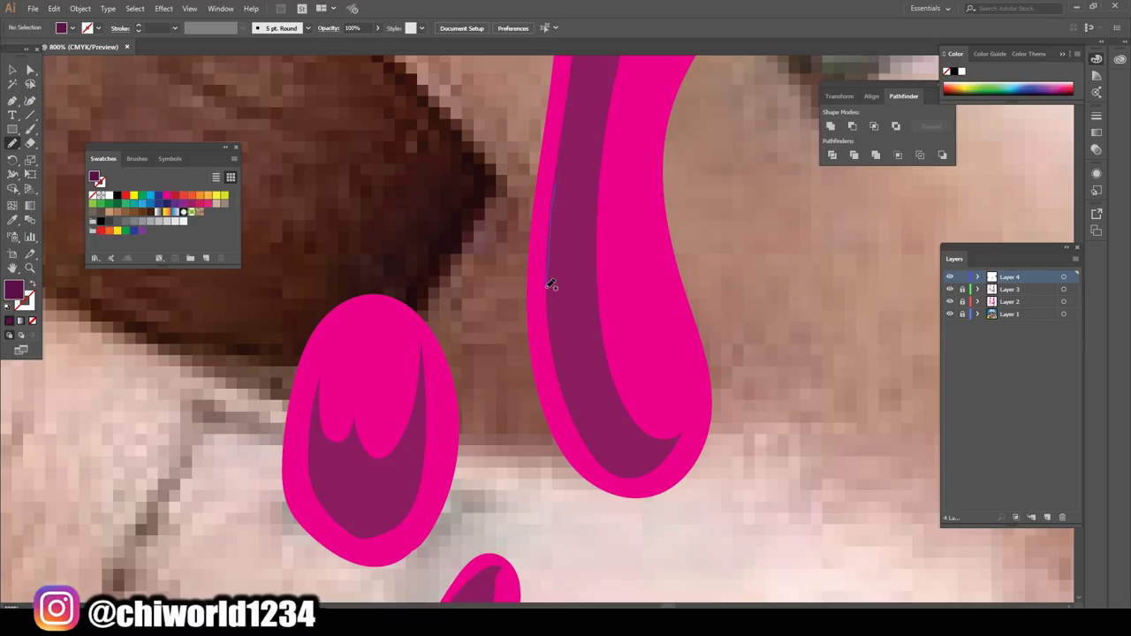
left_click_drag(566, 418, 625, 476)
left_click_drag(695, 423, 695, 377)
left_click_drag(580, 324, 566, 175)
Add a dark purple shadow along the central drip's curled inner arch
scroll(540, 503, "down", 3)
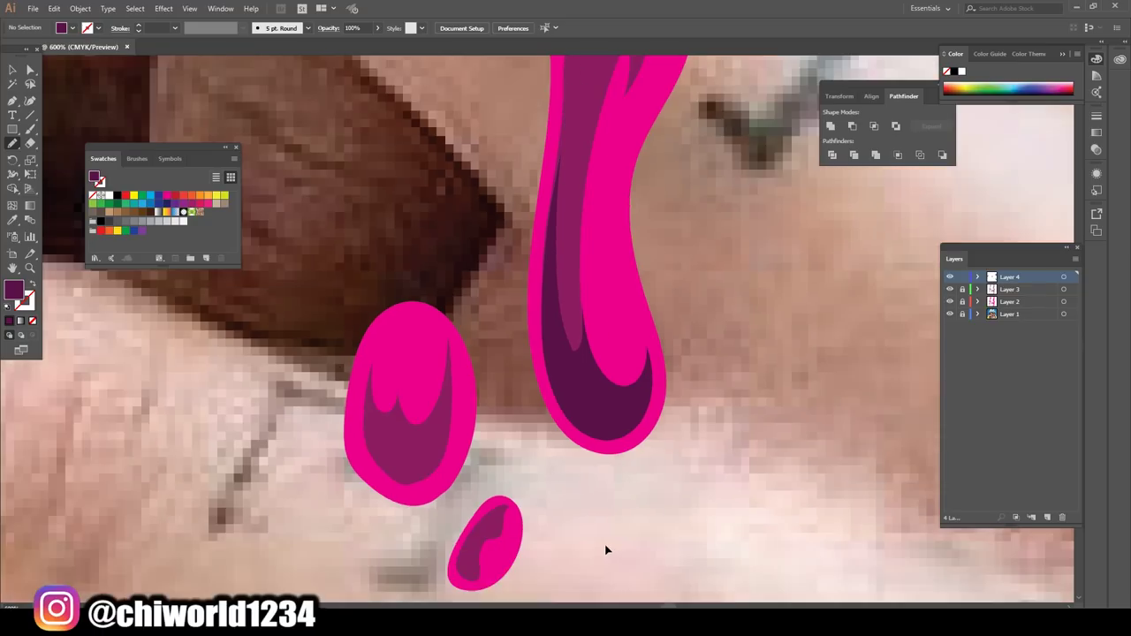
scroll(606, 548, "down", 3)
scroll(652, 522, "down", 3)
scroll(639, 475, "up", 3)
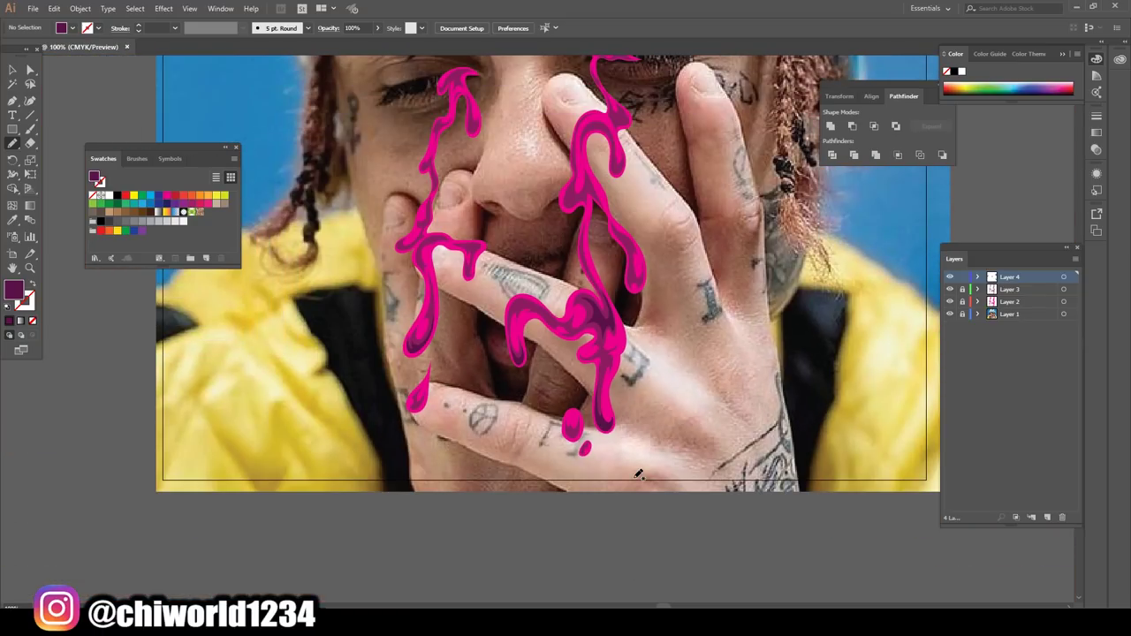
scroll(639, 474, "up", 1)
scroll(639, 474, "up", 1)
scroll(639, 475, "down", 1)
scroll(639, 474, "up", 3)
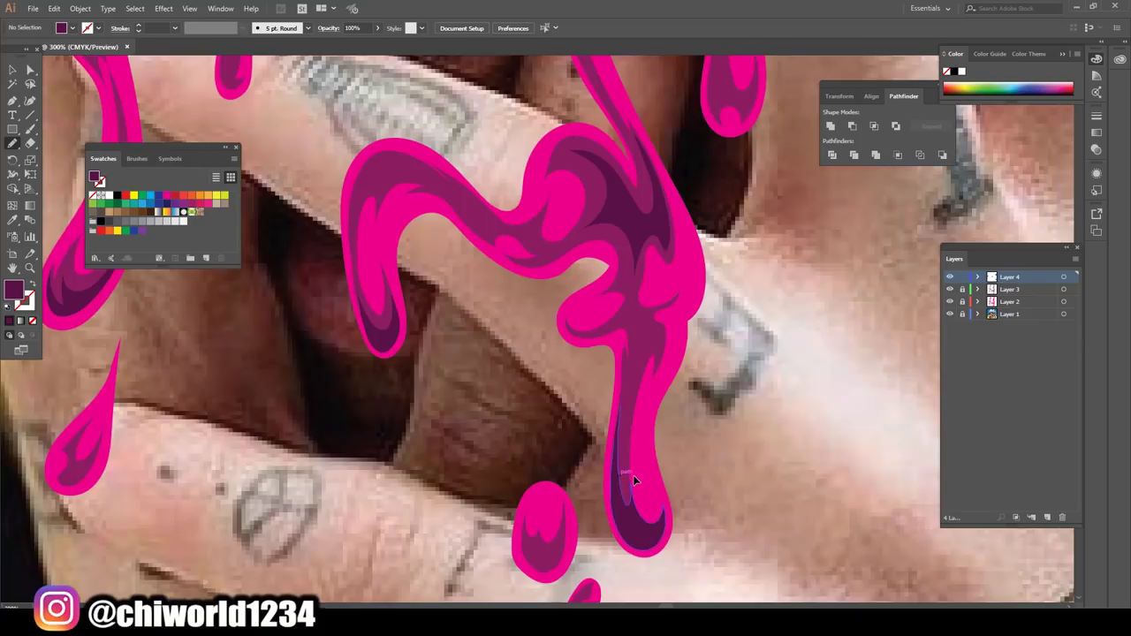
scroll(639, 474, "up", 2)
scroll(639, 474, "up", 1)
left_click_drag(451, 229, 419, 301)
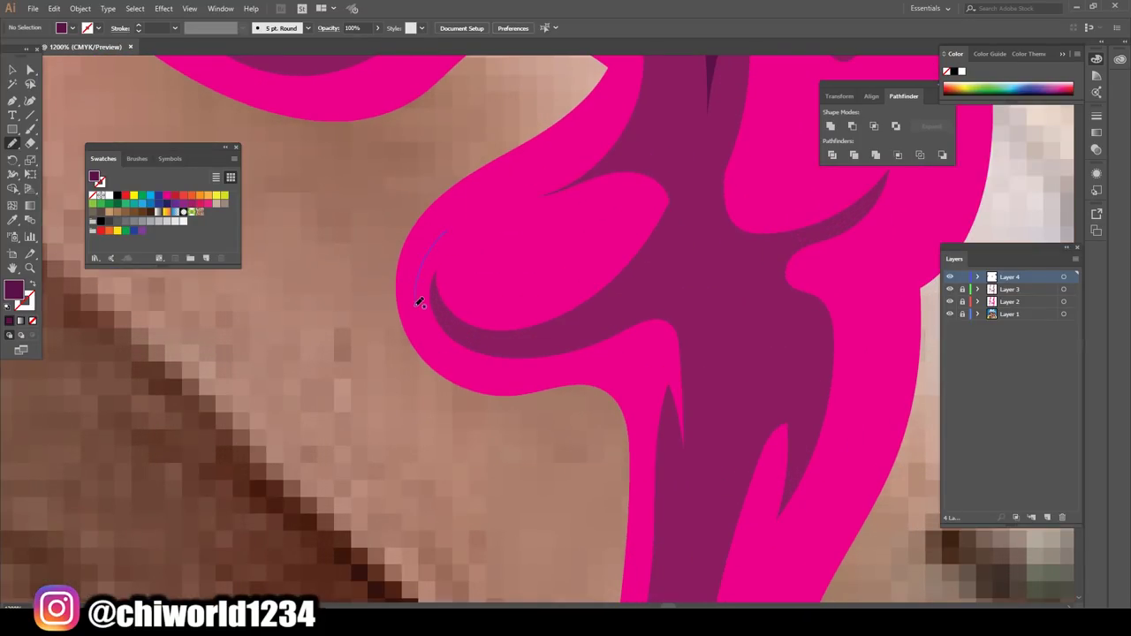
mouse_move(635, 355)
left_mouse_down()
mouse_move(677, 510)
mouse_move(704, 447)
mouse_move(720, 341)
mouse_move(765, 344)
mouse_move(695, 273)
mouse_move(542, 335)
mouse_move(459, 325)
left_mouse_up()
left_click_drag(477, 213, 496, 203)
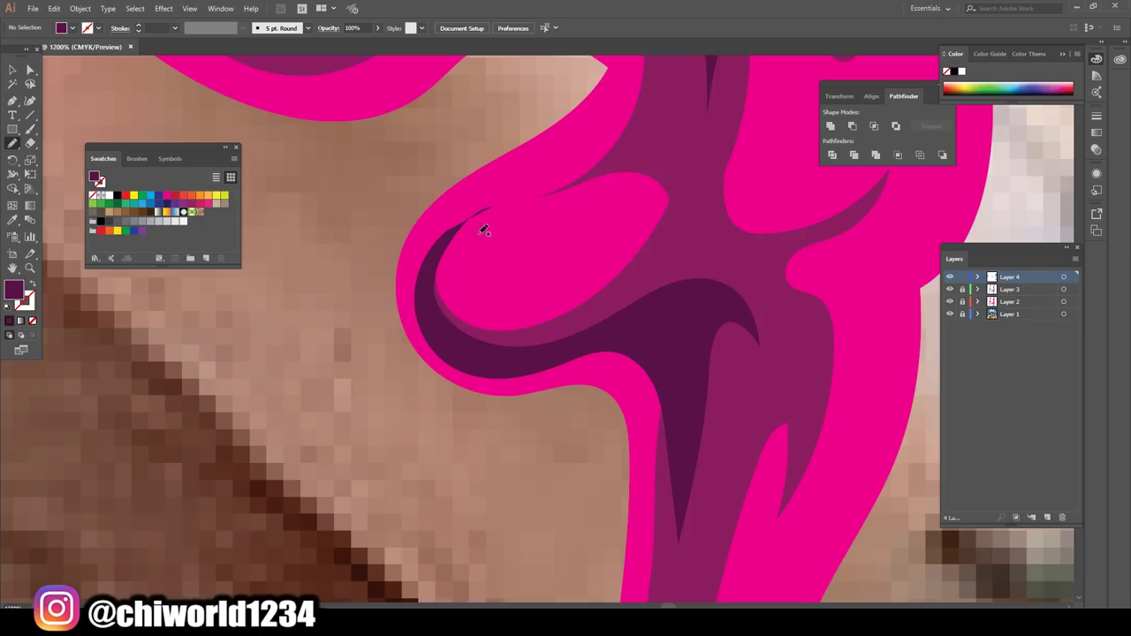
Shade the upper drip's curled left lobe and branch junction in dark purple
scroll(553, 433, "up", 1)
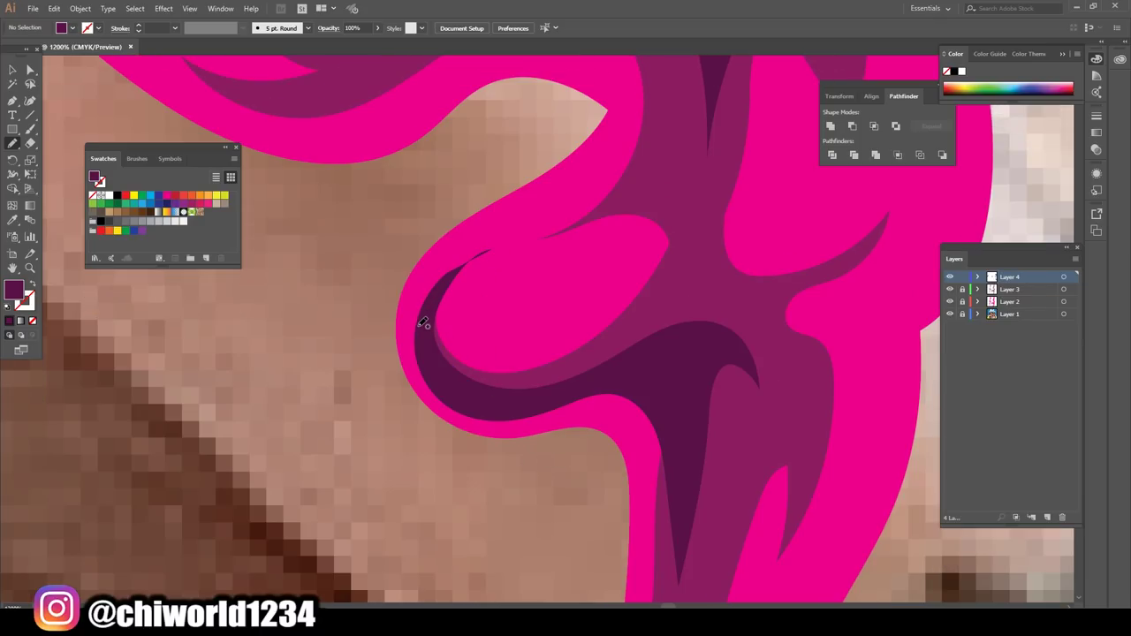
mouse_move(423, 341)
left_mouse_down()
mouse_move(453, 257)
mouse_move(457, 395)
left_mouse_up()
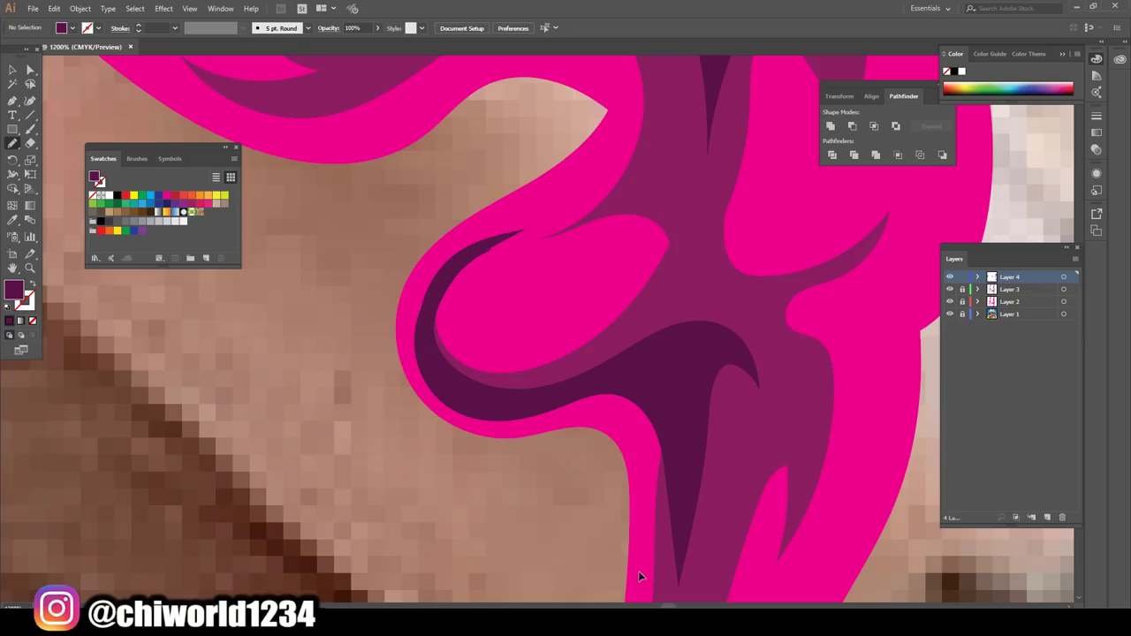
scroll(638, 571, "down", 3)
scroll(692, 549, "down", 2)
scroll(681, 530, "down", 1)
scroll(673, 518, "down", 1)
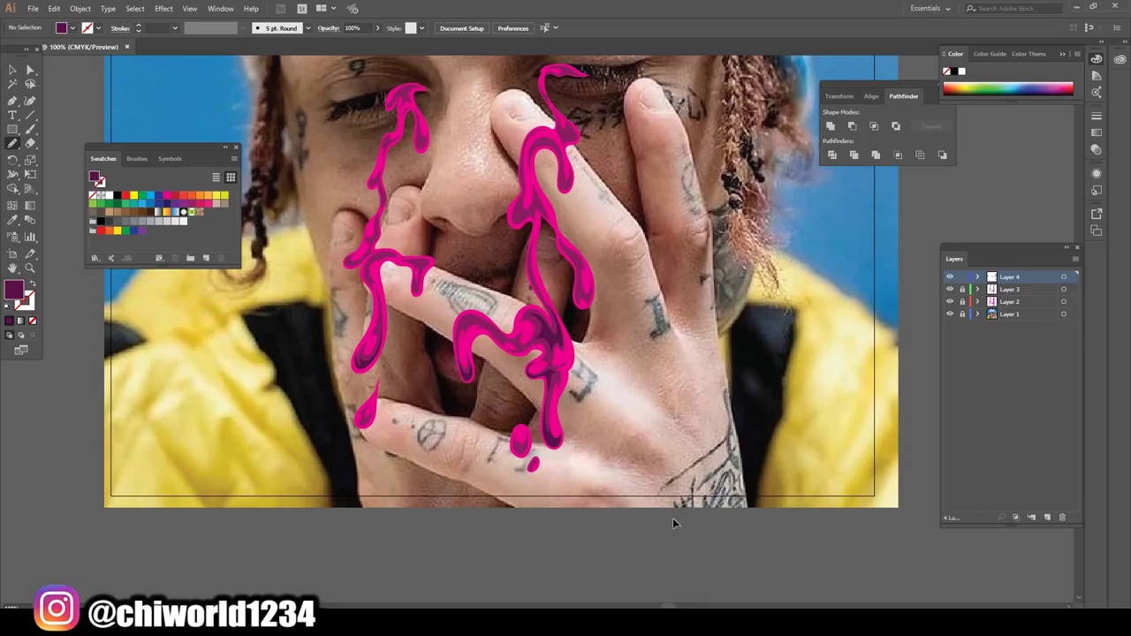
scroll(672, 518, "up", 2)
scroll(675, 517, "up", 1)
scroll(675, 516, "up", 1)
scroll(676, 515, "up", 1)
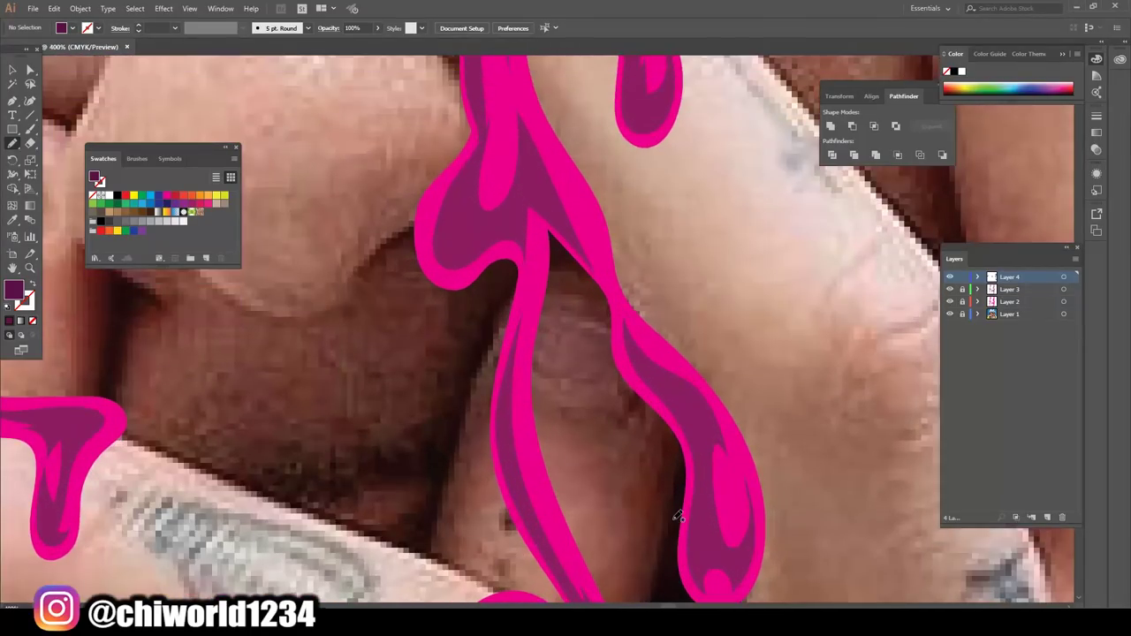
scroll(678, 517, "up", 1)
scroll(678, 516, "up", 1)
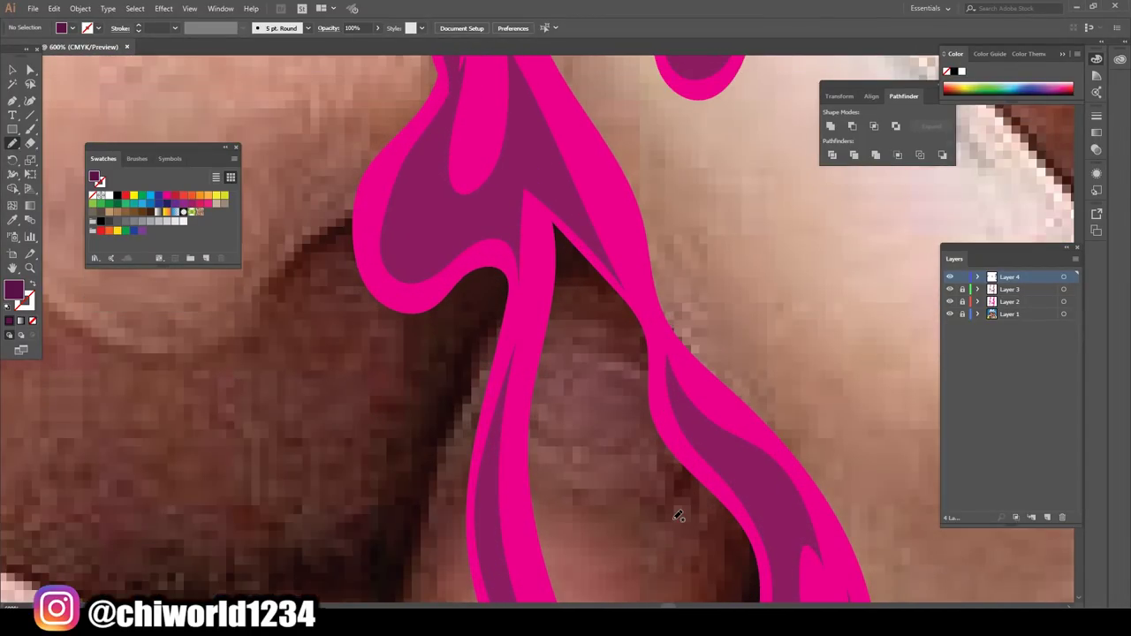
left_click_drag(529, 173, 497, 422)
left_click_drag(387, 201, 526, 163)
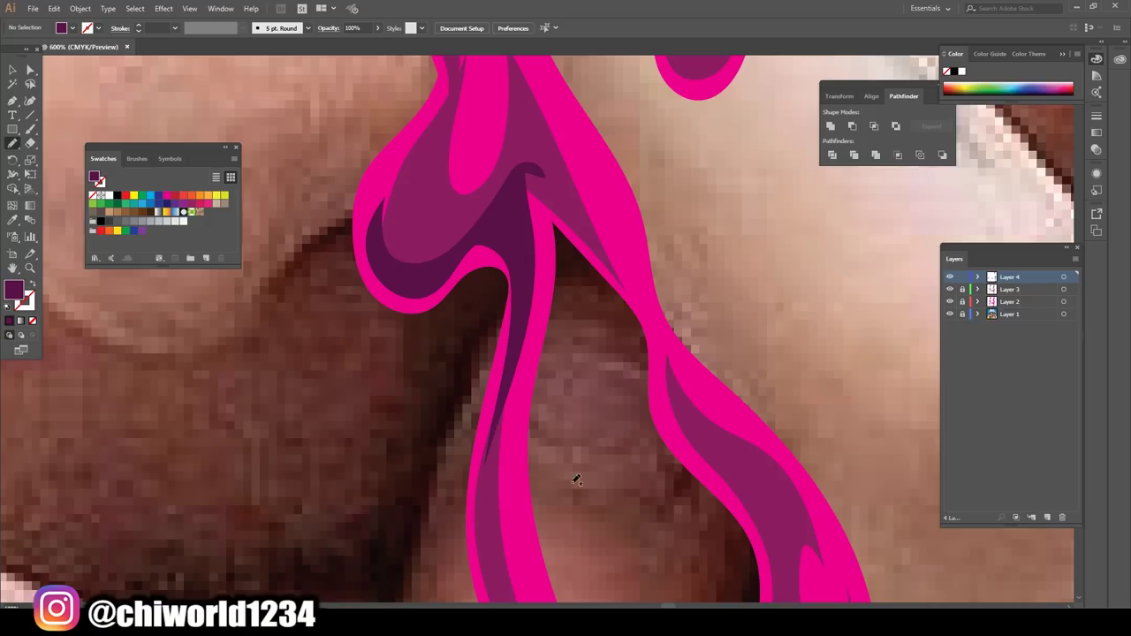
left_click_drag(528, 220, 510, 186)
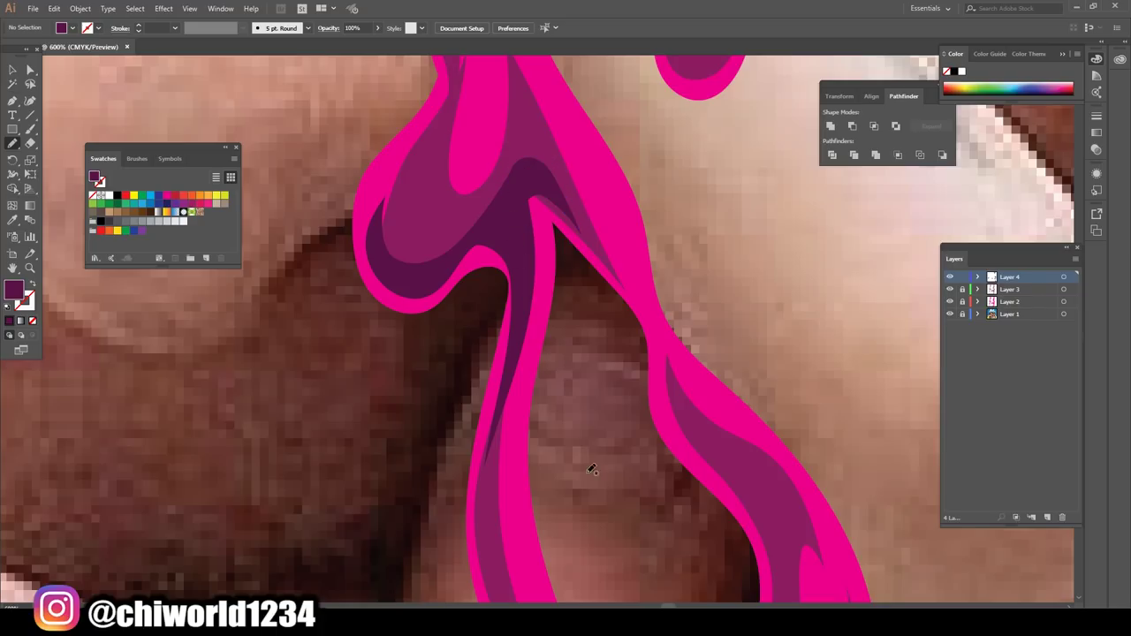
Draw a dark purple shading shape inside the right drip's tip
scroll(677, 530, "down", 2)
scroll(675, 517, "down", 1)
scroll(675, 506, "down", 1)
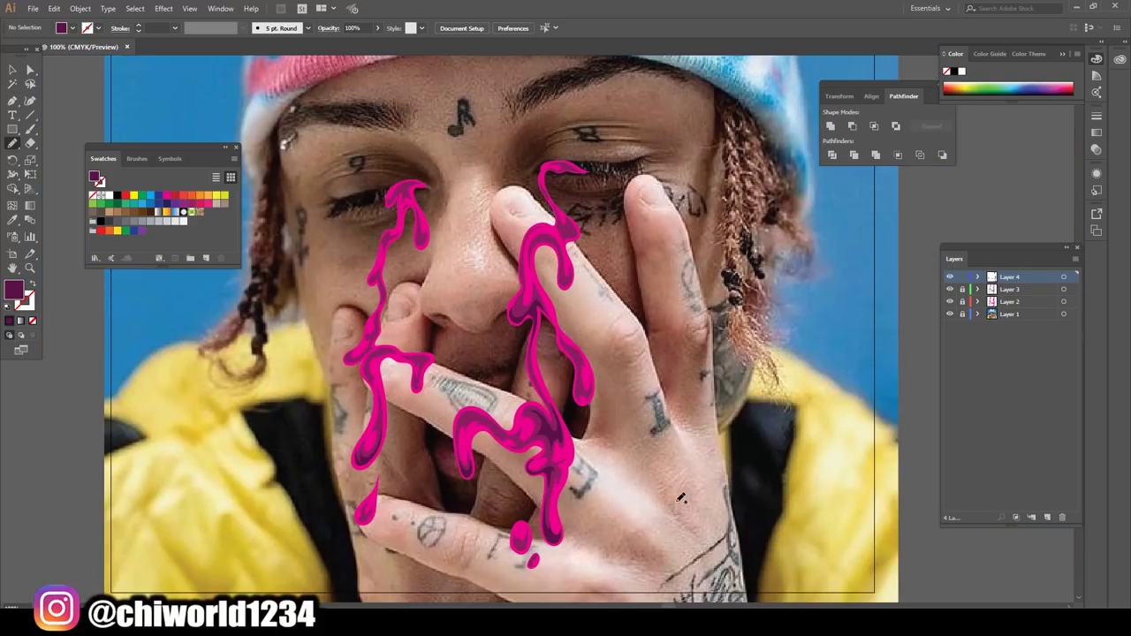
scroll(679, 495, "down", 1)
scroll(675, 495, "left", 1)
scroll(675, 495, "up", 3)
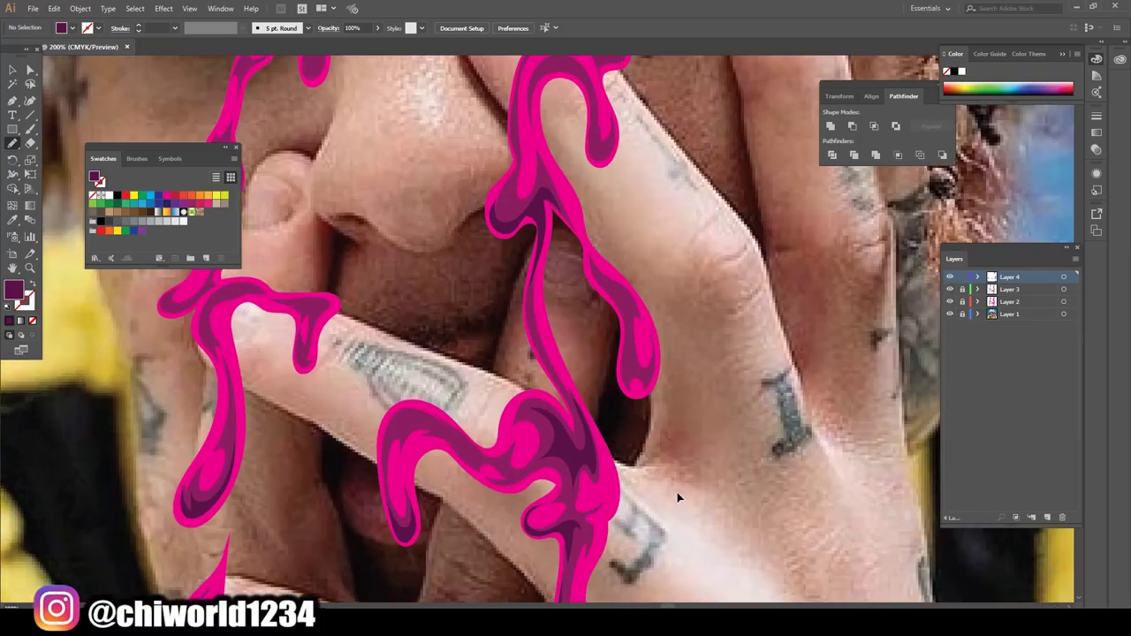
scroll(678, 491, "up", 2)
scroll(678, 492, "up", 1)
mouse_move(670, 427)
left_mouse_down()
mouse_move(593, 305)
mouse_move(547, 139)
mouse_move(467, 79)
left_mouse_up()
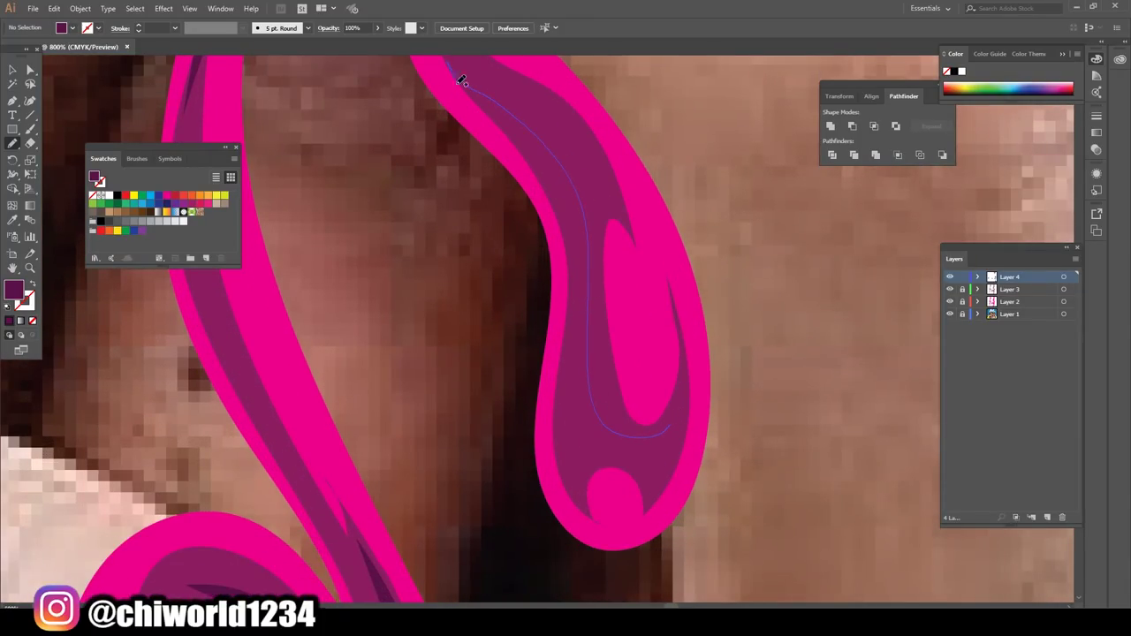
mouse_move(564, 334)
left_mouse_down()
mouse_move(553, 450)
mouse_move(593, 517)
mouse_move(619, 528)
left_mouse_up()
left_click_drag(681, 427, 675, 386)
Check the full artwork, then add a dark purple strip along the S-shaped finger drip
key("ctrl+minus")
key("ctrl+minus")
key("ctrl+minus")
key("ctrl+minus")
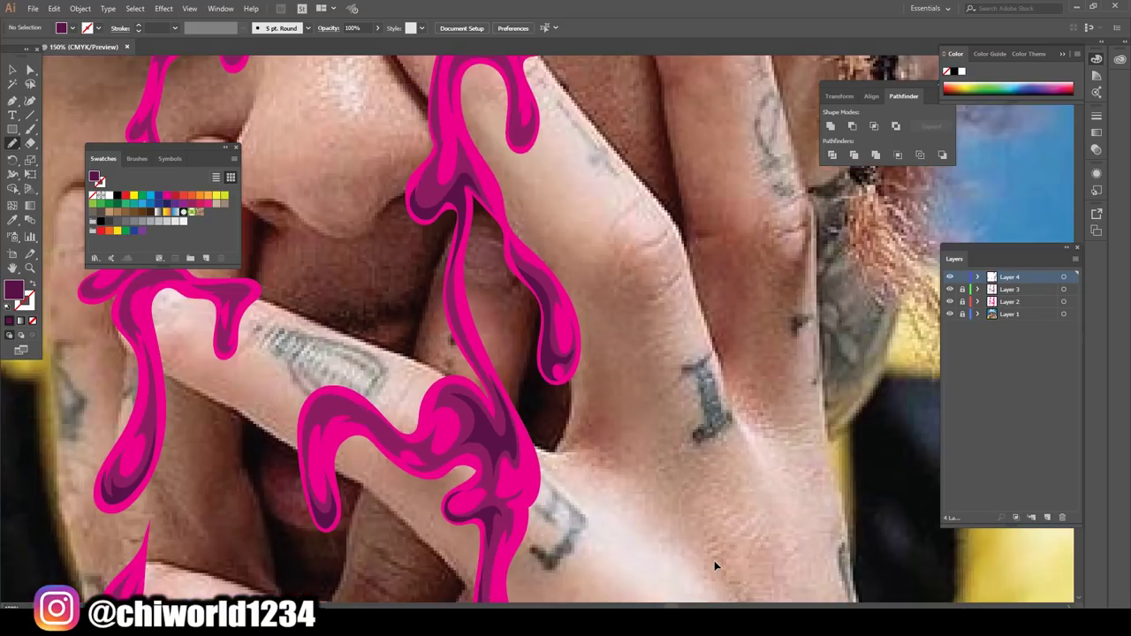
key("ctrl+minus")
key("ctrl+minus")
key("ctrl+minus")
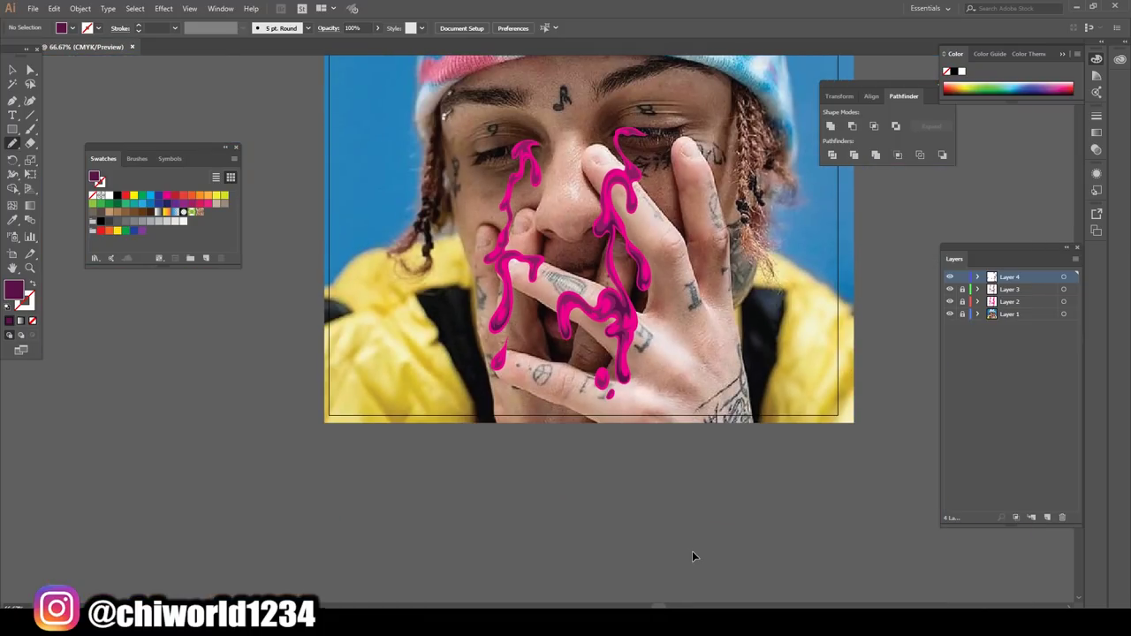
key("ctrl+plus")
key("ctrl+plus")
key("ctrl+plus")
key("ctrl+plus")
key("ctrl+plus")
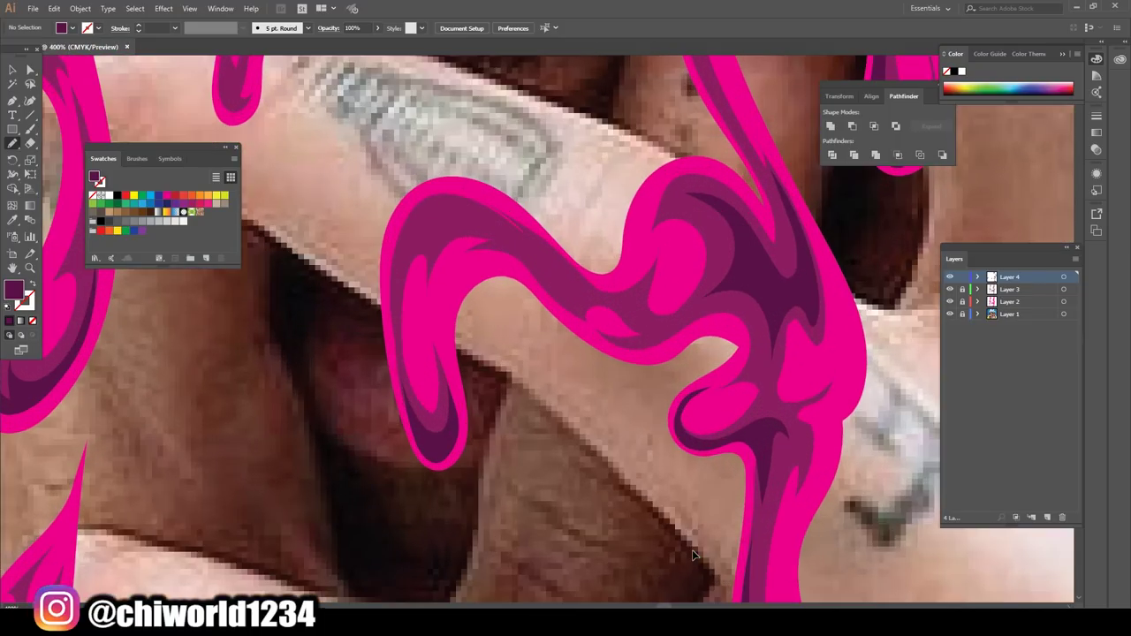
key("ctrl+plus")
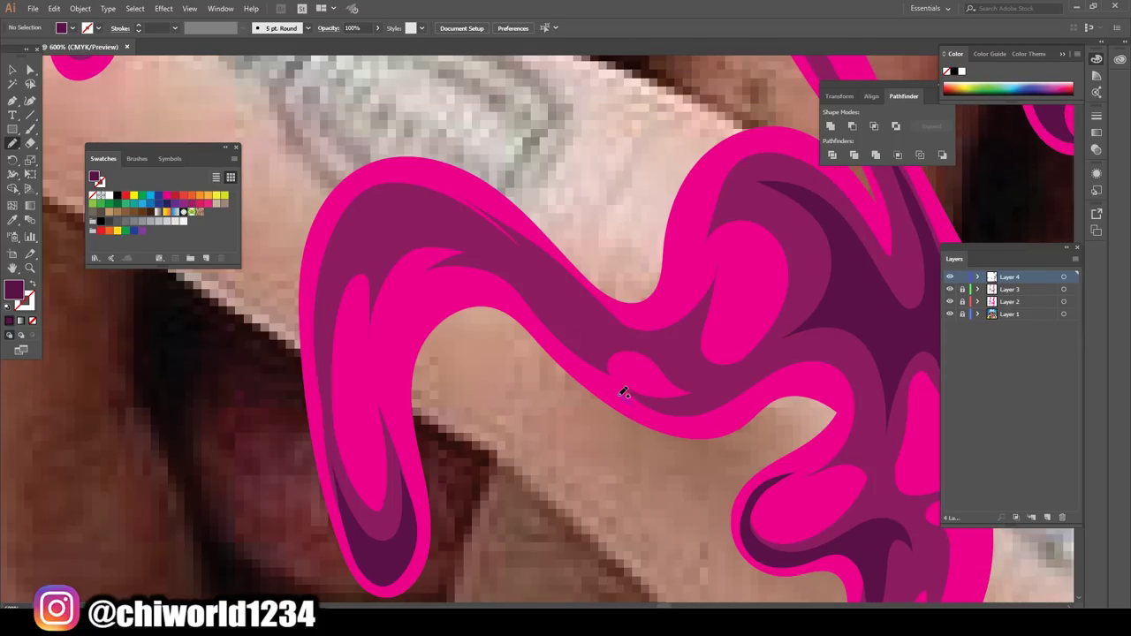
mouse_move(475, 270)
left_mouse_down()
mouse_move(379, 290)
mouse_move(424, 235)
mouse_move(513, 245)
mouse_move(651, 347)
mouse_move(639, 389)
mouse_move(730, 379)
mouse_move(712, 397)
mouse_move(773, 374)
mouse_move(675, 420)
mouse_move(617, 388)
left_mouse_up()
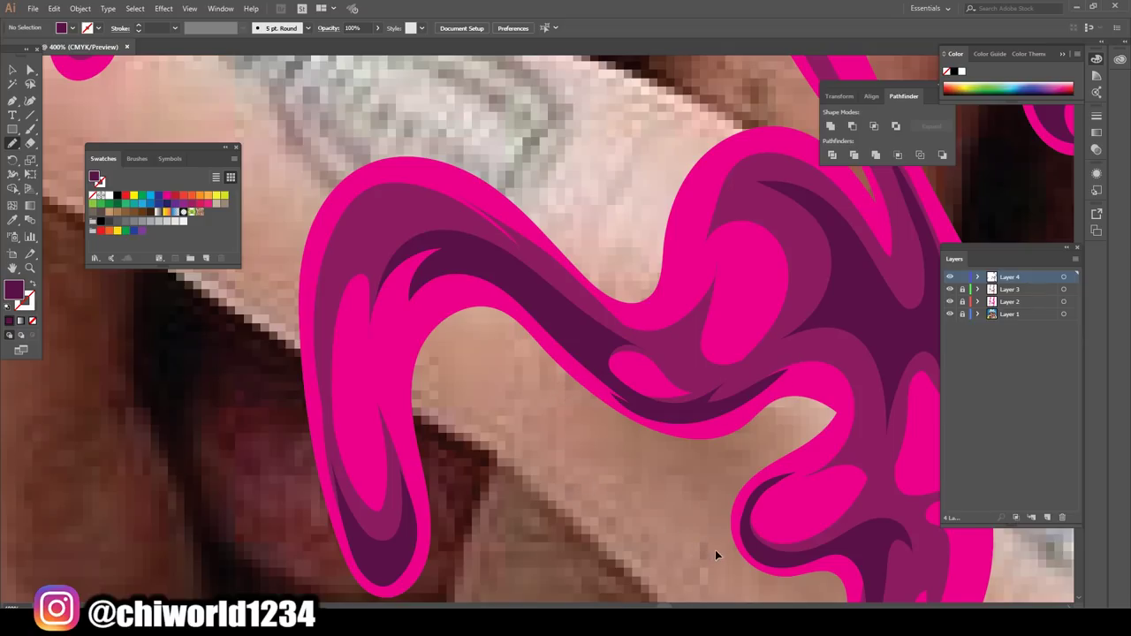
Draw a dark purple shading shape where the left drip bends over the finger
scroll(715, 550, "down", 5)
scroll(742, 497, "up", 1)
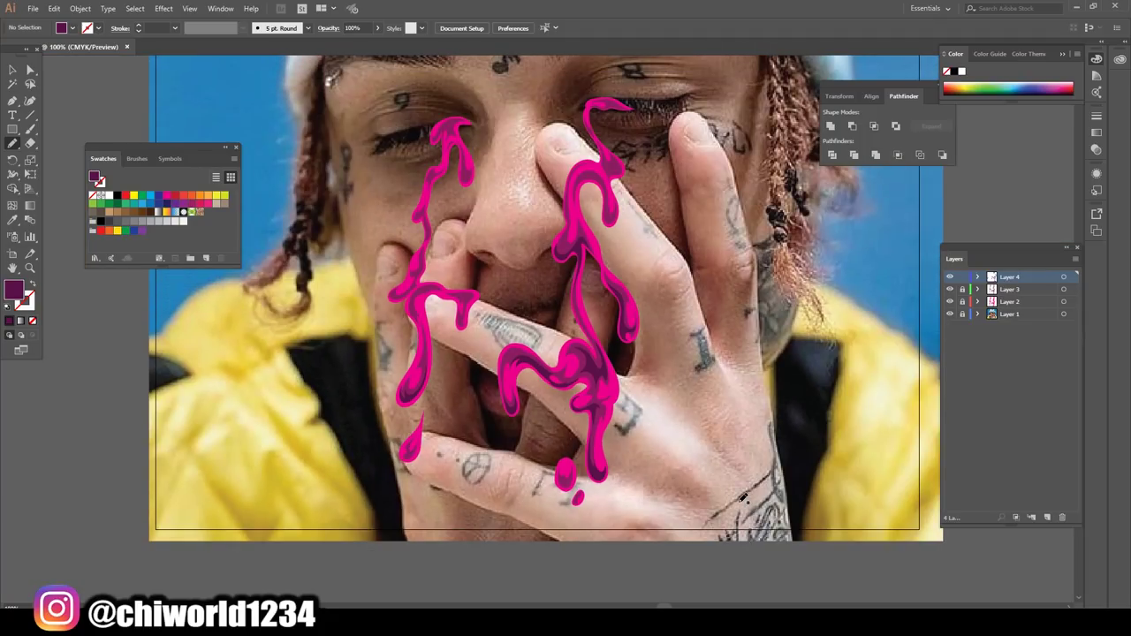
scroll(742, 498, "up", 1)
scroll(737, 501, "up", 2)
scroll(733, 508, "up", 2)
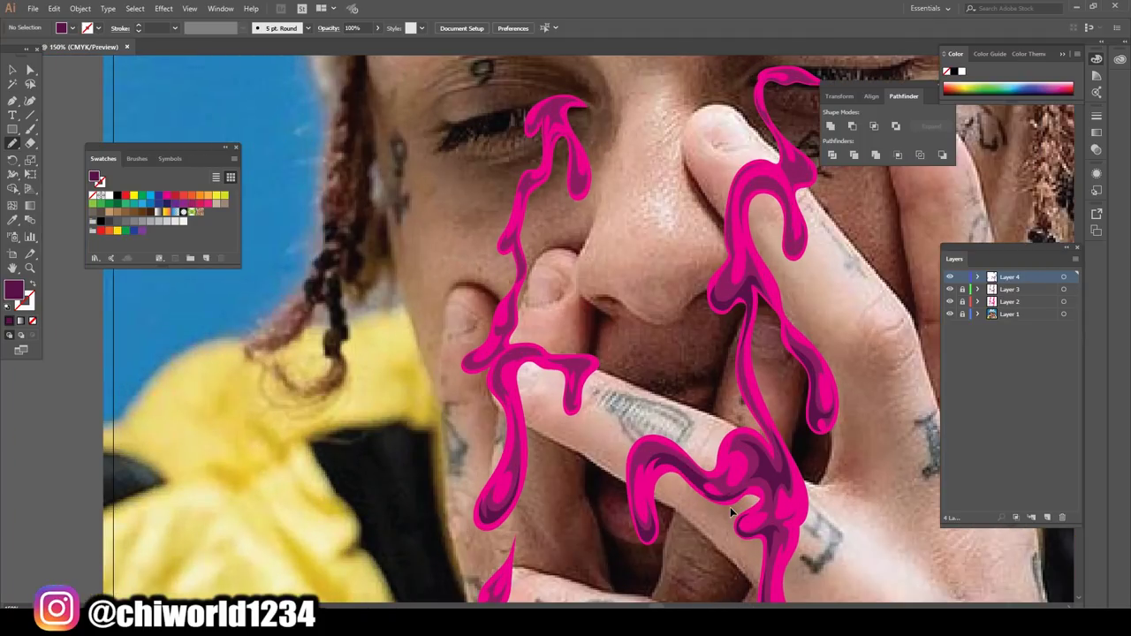
scroll(732, 511, "up", 1)
scroll(730, 506, "up", 2)
scroll(734, 505, "up", 1)
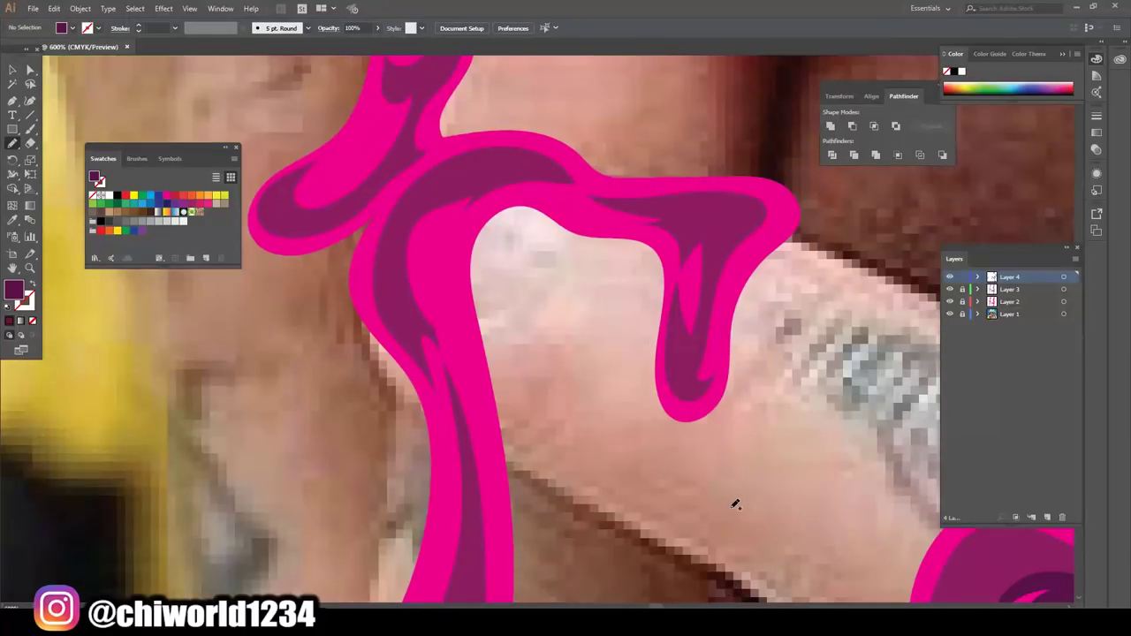
scroll(735, 504, "up", 2)
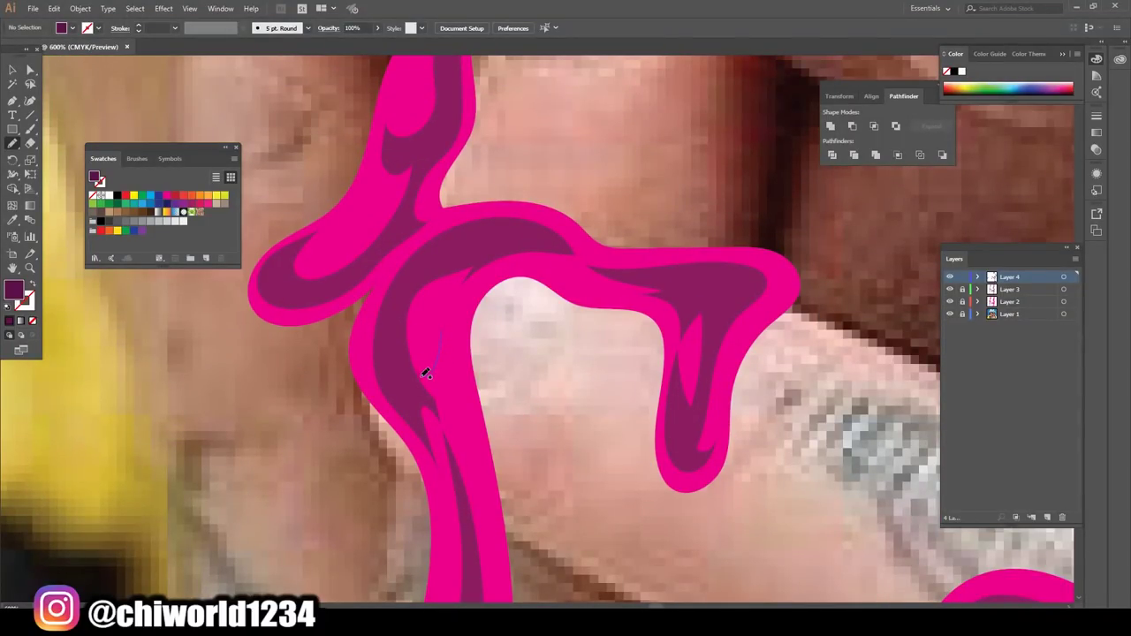
left_click_drag(424, 375, 389, 398)
left_click_drag(449, 324, 461, 295)
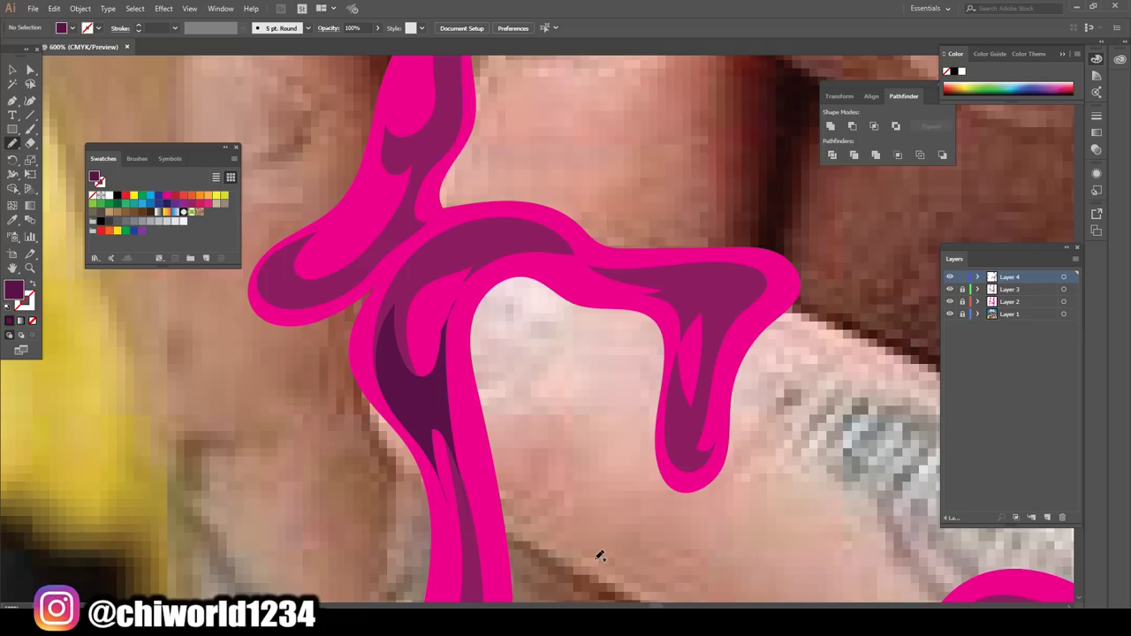
Add thin dark purple slivers down the inner edge of the drip's stem
scroll(600, 556, "down", 3)
scroll(583, 543, "down", 2)
scroll(572, 532, "up", 4)
scroll(572, 532, "up", 2)
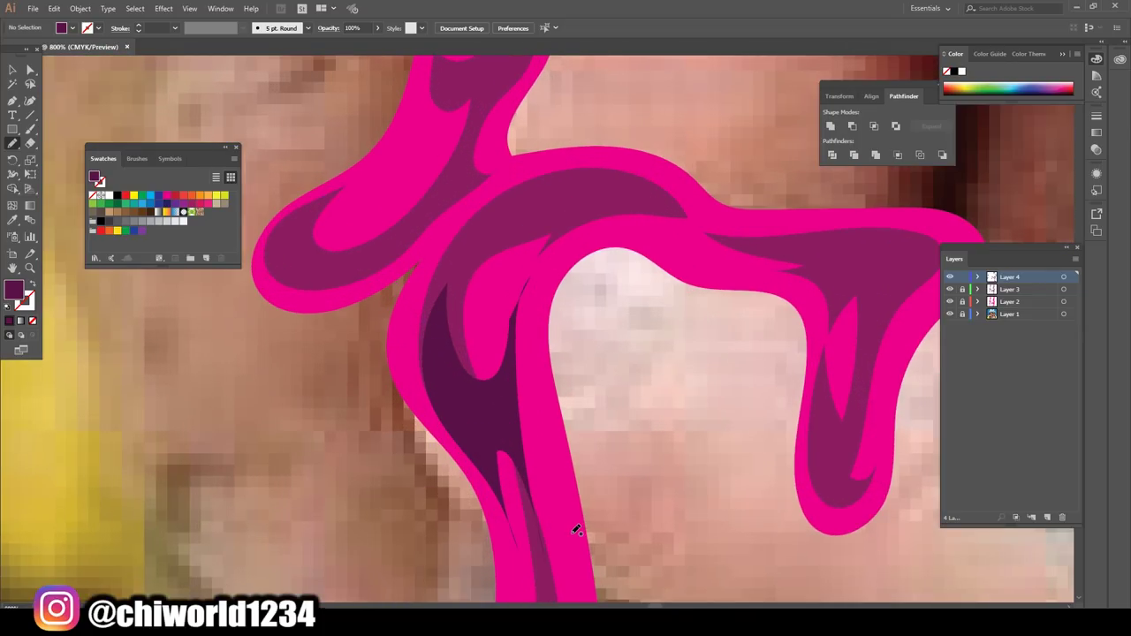
mouse_move(508, 409)
left_mouse_down()
mouse_move(532, 366)
mouse_move(557, 235)
mouse_move(536, 254)
mouse_move(498, 392)
mouse_move(506, 407)
mouse_move(516, 380)
left_mouse_up()
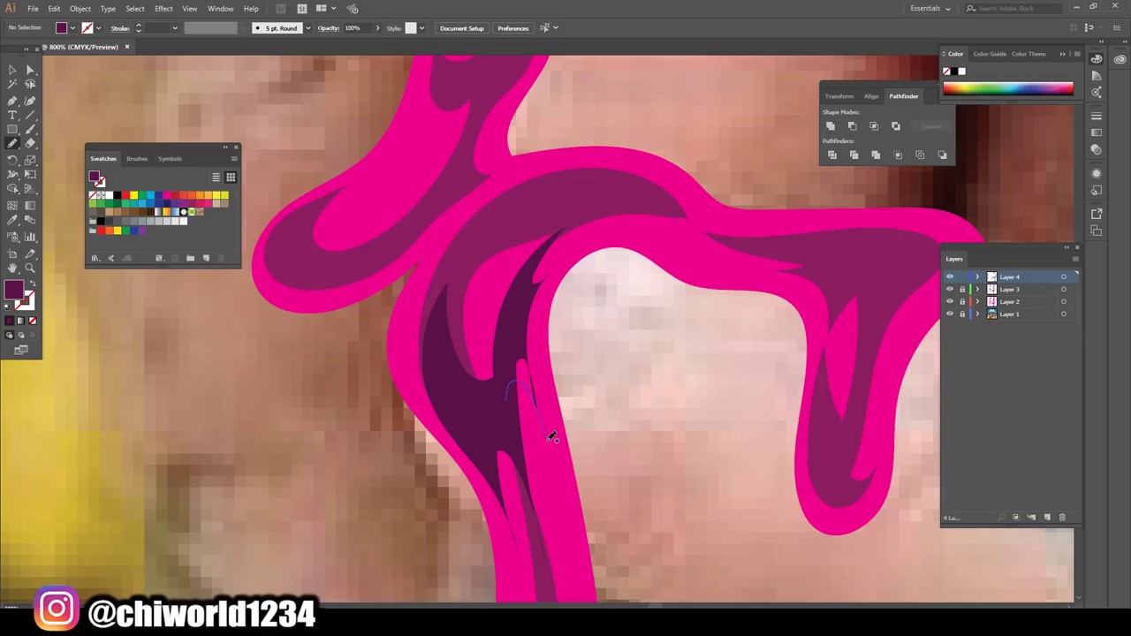
mouse_move(552, 436)
left_mouse_down()
mouse_move(525, 323)
mouse_move(510, 417)
left_mouse_up()
left_click_drag(501, 433, 503, 454)
left_click_drag(528, 573, 488, 470)
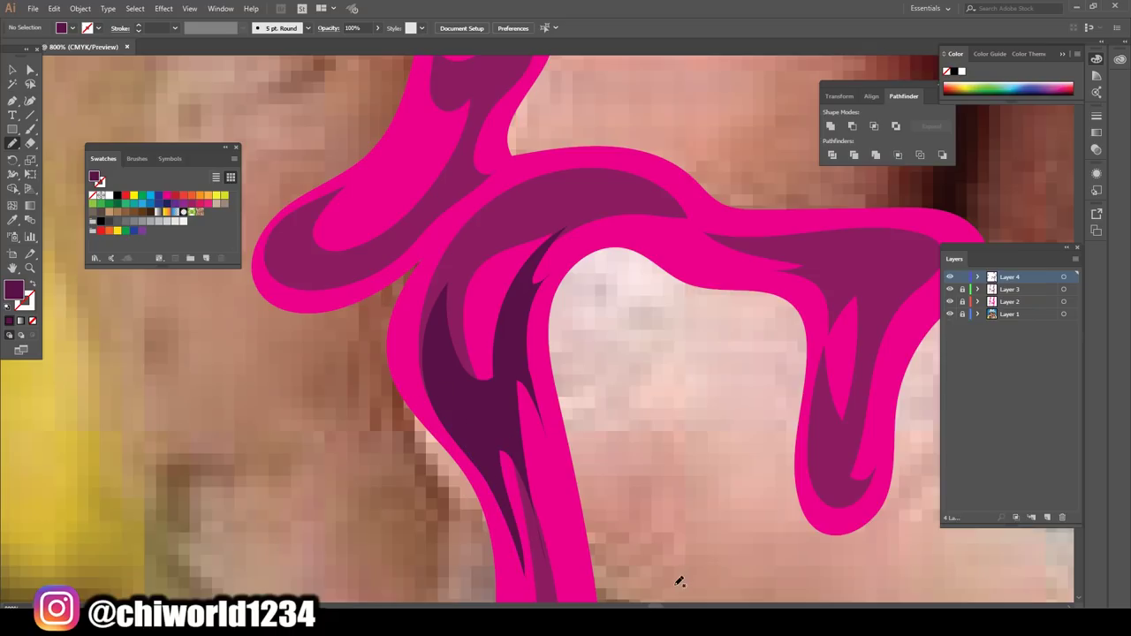
scroll(750, 539, "down", 3)
scroll(756, 519, "down", 2)
scroll(765, 491, "down", 1)
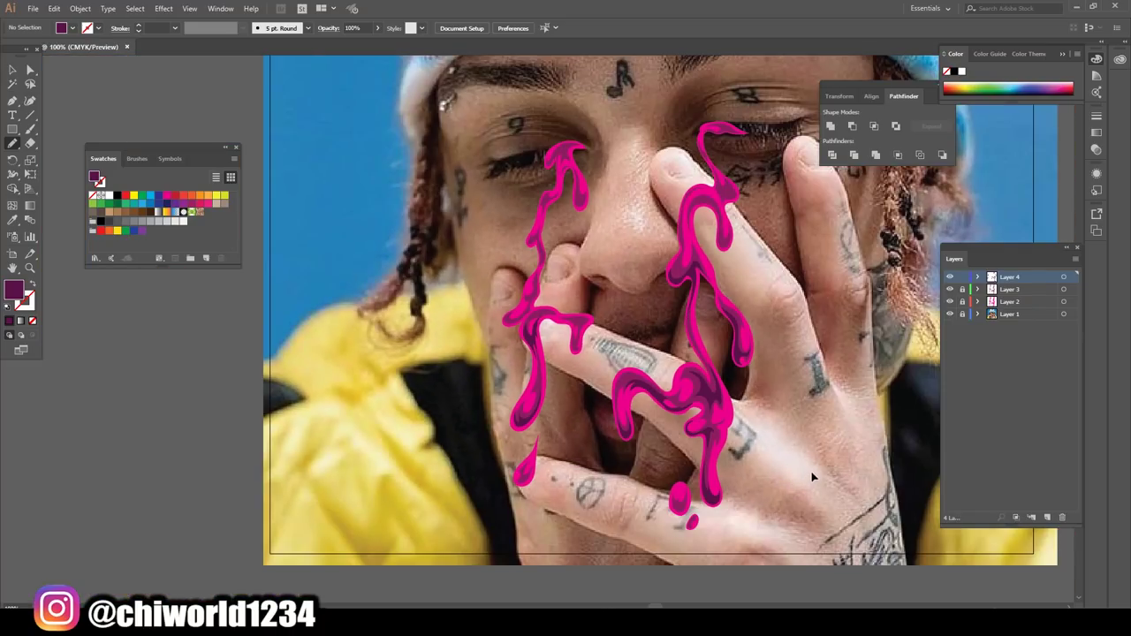
Shade the bottom end of the arched drip beside the nose in dark purple
scroll(813, 477, "up", 1)
scroll(813, 476, "up", 1)
scroll(814, 473, "up", 1)
scroll(814, 468, "up", 1)
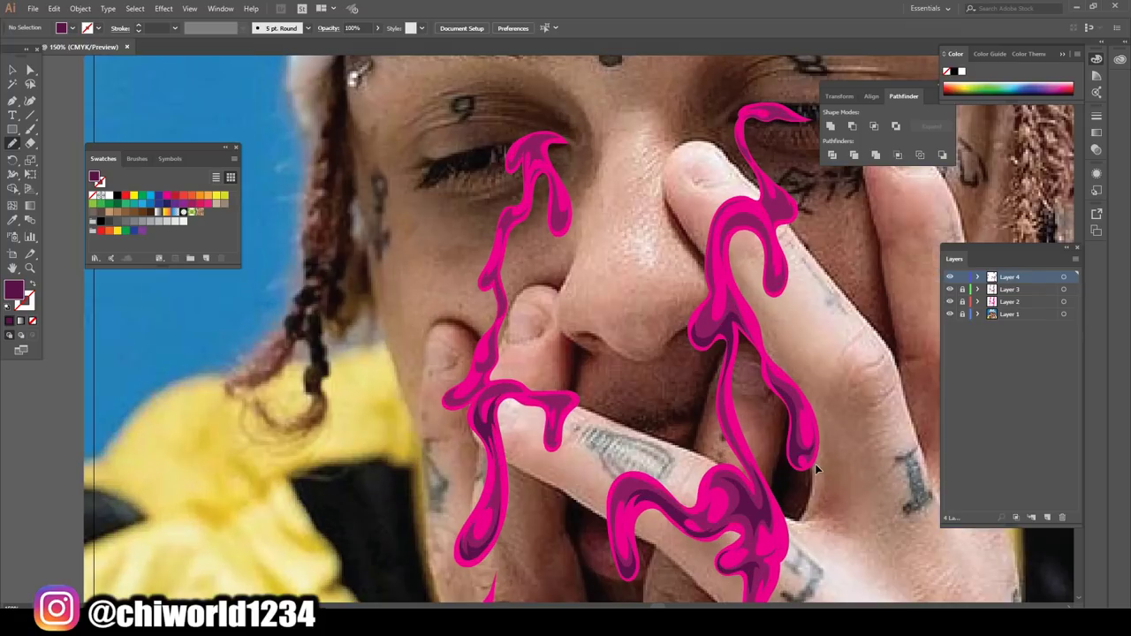
scroll(815, 464, "up", 1)
scroll(815, 463, "up", 1)
scroll(814, 463, "up", 1)
scroll(815, 465, "up", 1)
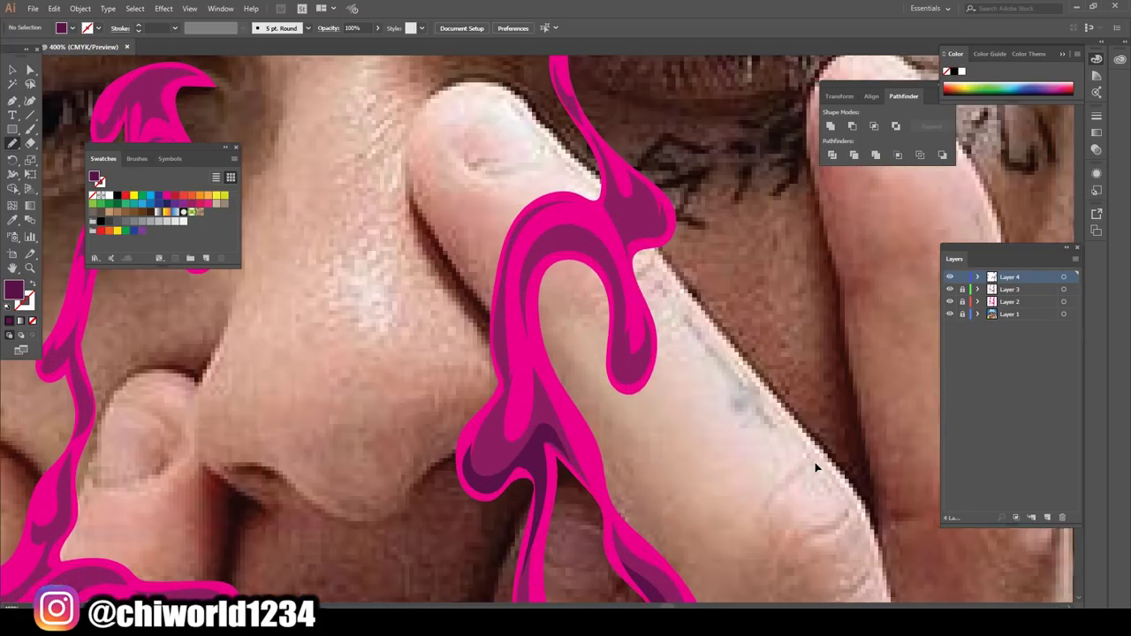
scroll(814, 468, "up", 1)
left_click_drag(734, 309, 656, 322)
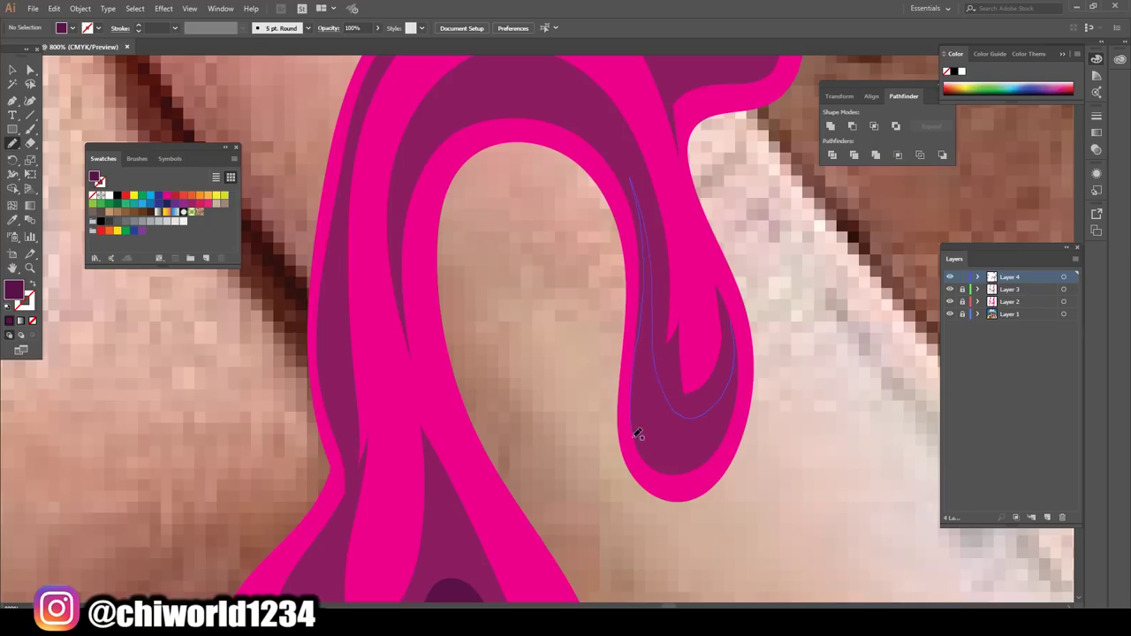
left_click_drag(696, 225, 672, 212)
Add dark purple shading along the arch's inner curve
scroll(613, 198, "up", 2)
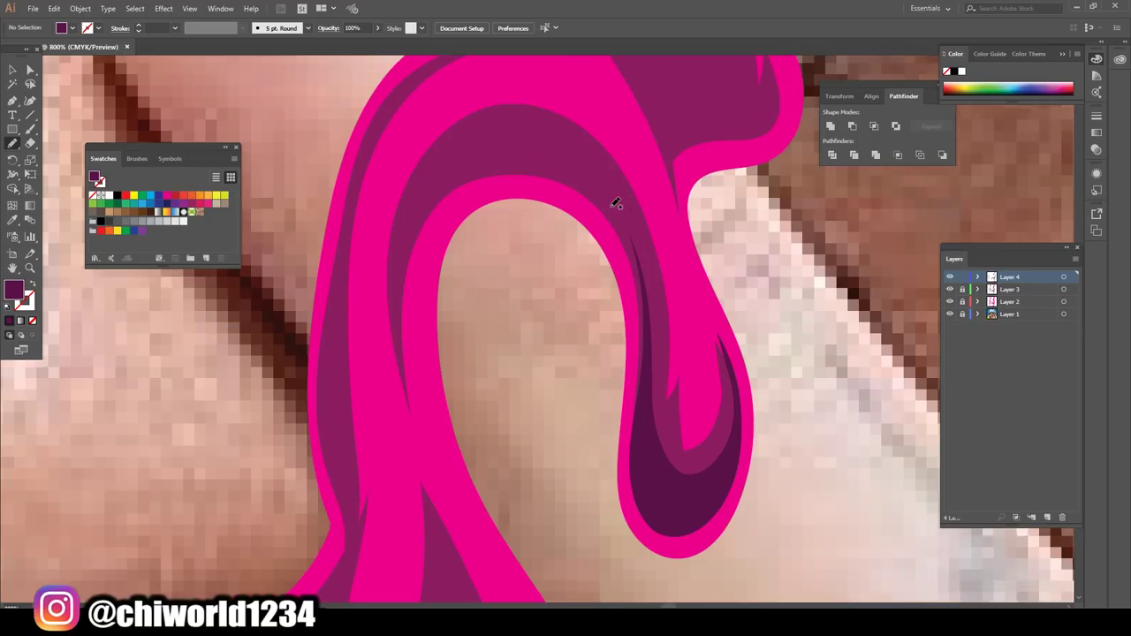
scroll(428, 278, "up", 2)
left_click_drag(518, 243, 439, 242)
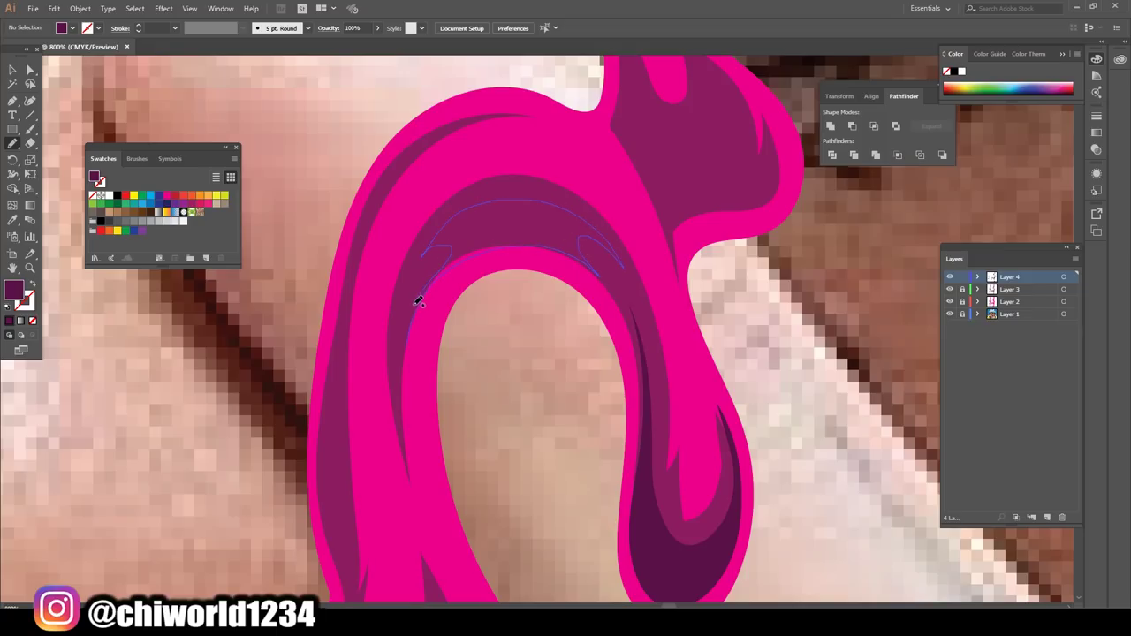
left_click_drag(439, 242, 410, 419)
Fill the upper head of the drip with dark purple shading
scroll(444, 401, "up", 2)
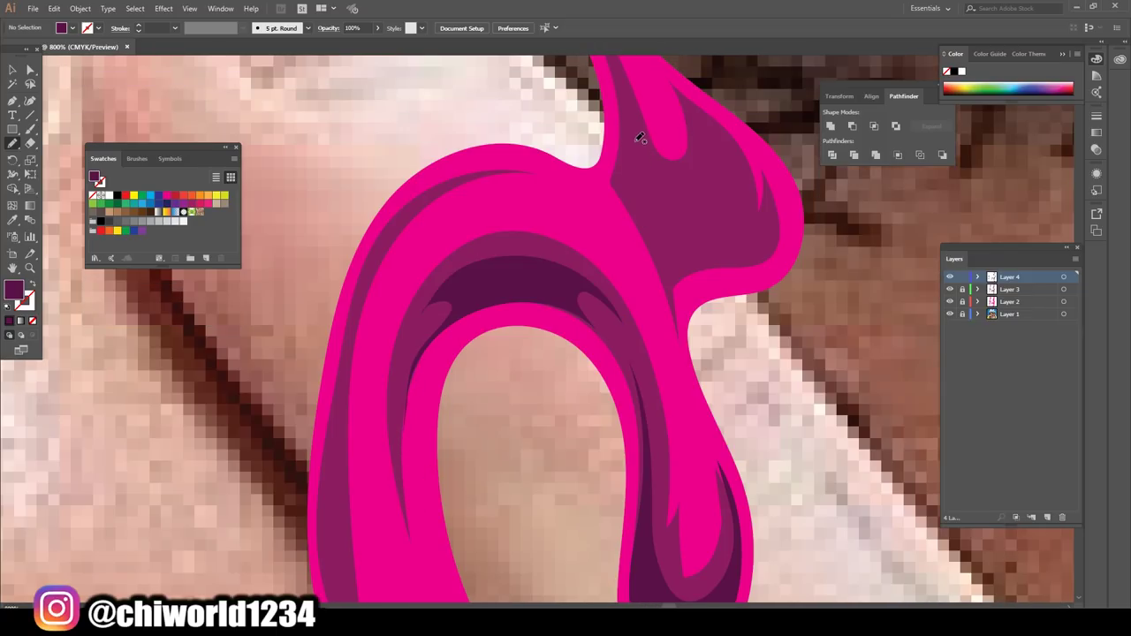
left_click_drag(638, 136, 739, 208)
mouse_move(638, 227)
left_mouse_down()
mouse_move(609, 186)
mouse_move(621, 64)
left_mouse_up()
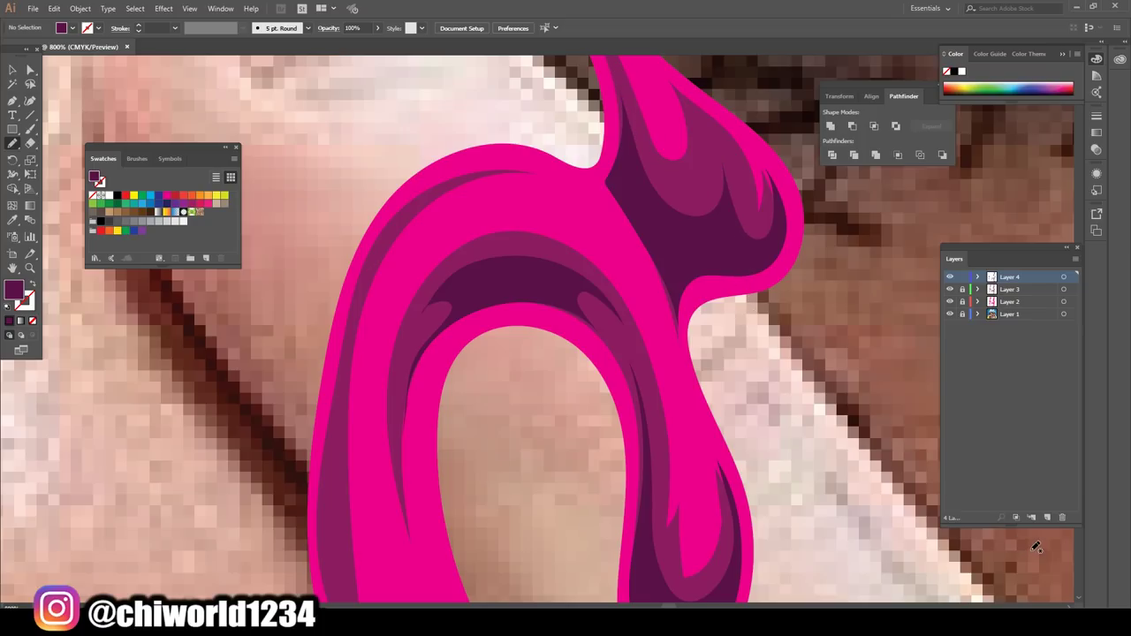
Draw a dark purple Pencil strip along the right arm of the drip's arch
scroll(1030, 546, "down", 1)
scroll(1026, 546, "down", 3)
scroll(1008, 548, "down", 1)
scroll(936, 521, "down", 1)
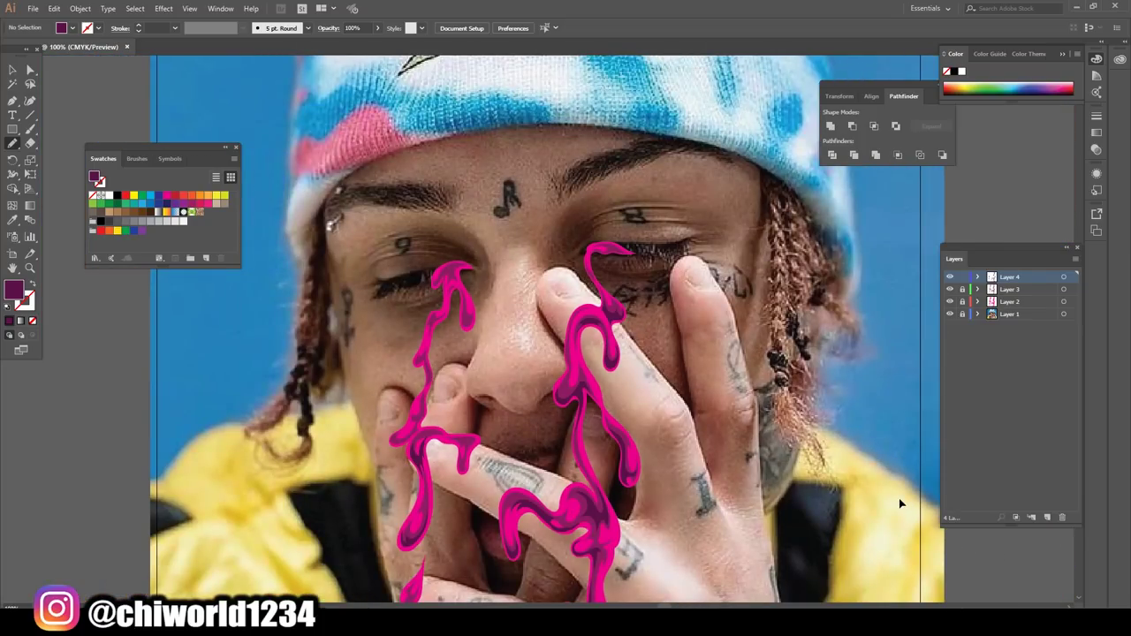
scroll(901, 503, "down", 1)
scroll(900, 504, "up", 2)
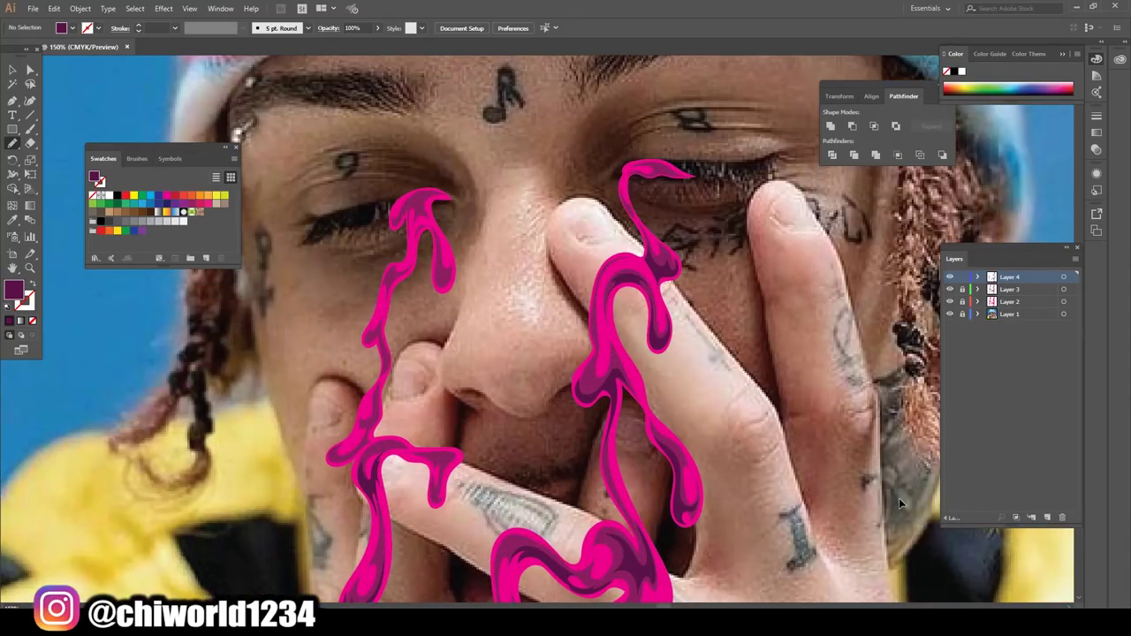
scroll(899, 501, "up", 2)
scroll(898, 501, "up", 1)
scroll(899, 501, "up", 1)
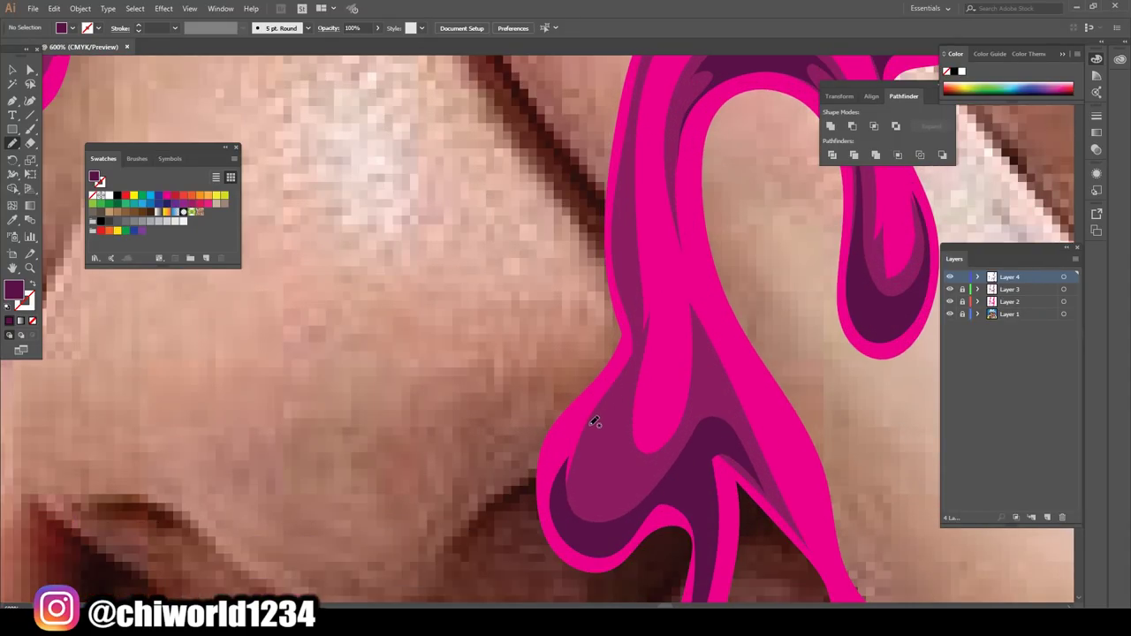
left_click_drag(654, 256, 628, 149)
left_click_drag(629, 342, 580, 451)
Trace a closed dark purple shadow shape inside the drip's bend over the finger
scroll(690, 574, "down", 2)
scroll(787, 587, "down", 2)
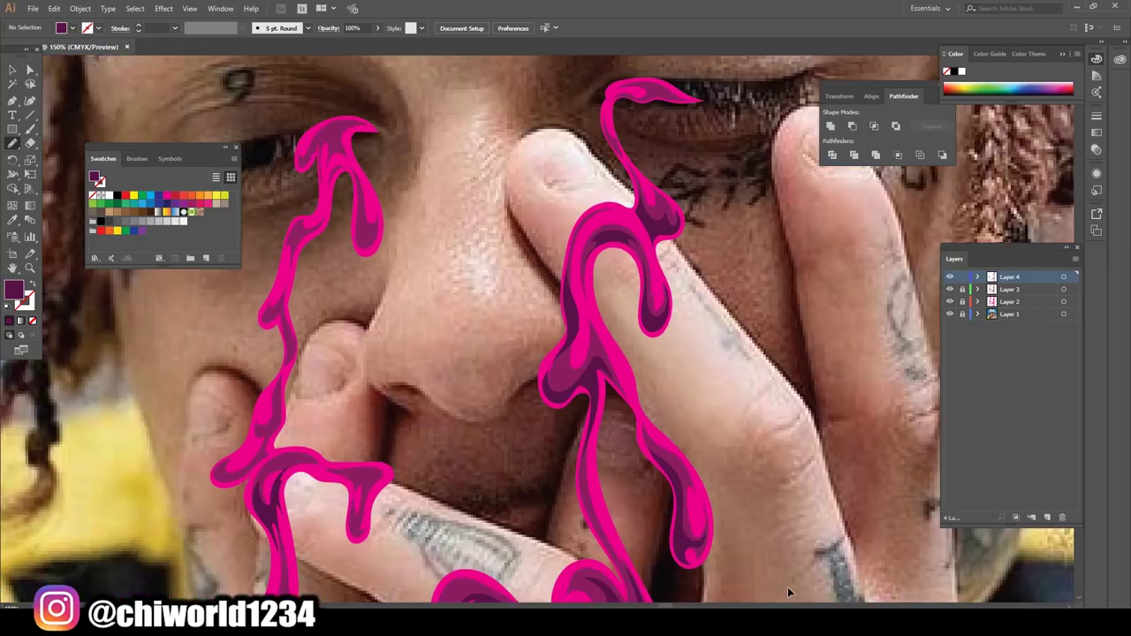
scroll(787, 587, "down", 1)
scroll(751, 566, "left", 1)
scroll(755, 557, "down", 1)
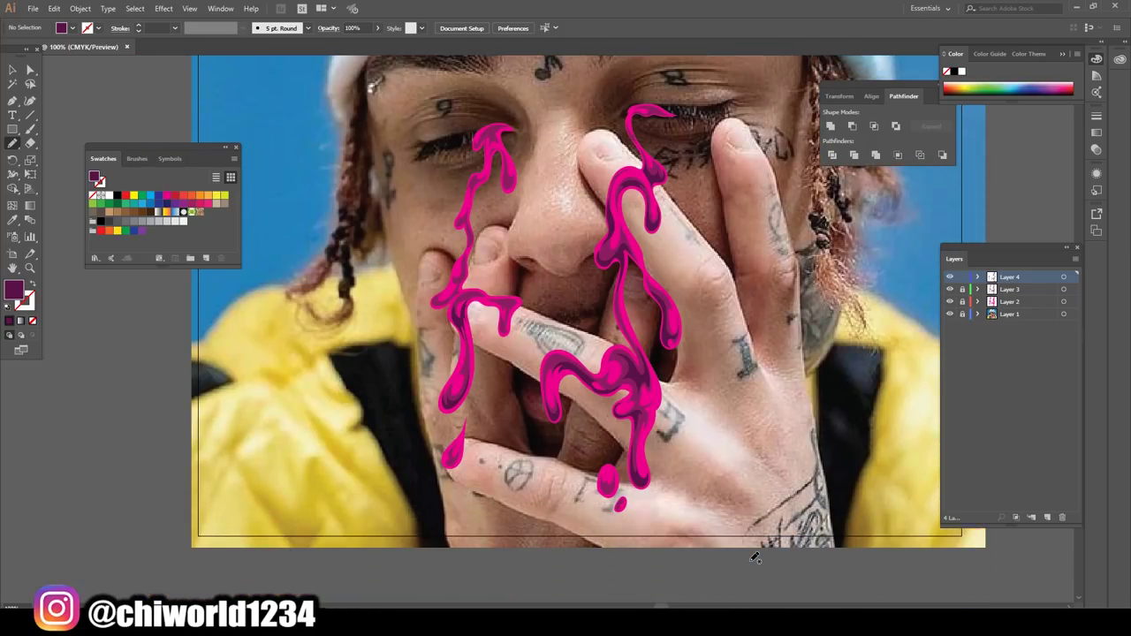
scroll(754, 556, "up", 2, "alt")
scroll(754, 557, "up", 1, "alt")
scroll(752, 562, "up", 1, "alt")
scroll(749, 566, "up", 2, "alt")
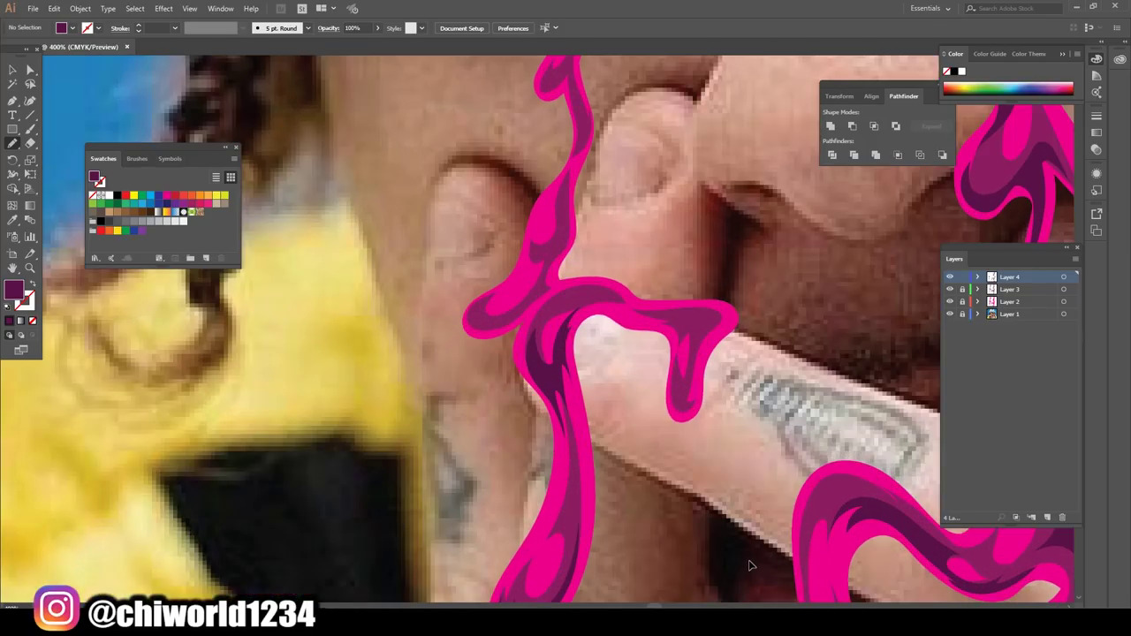
scroll(748, 560, "up", 1, "alt")
scroll(751, 558, "up", 1, "alt")
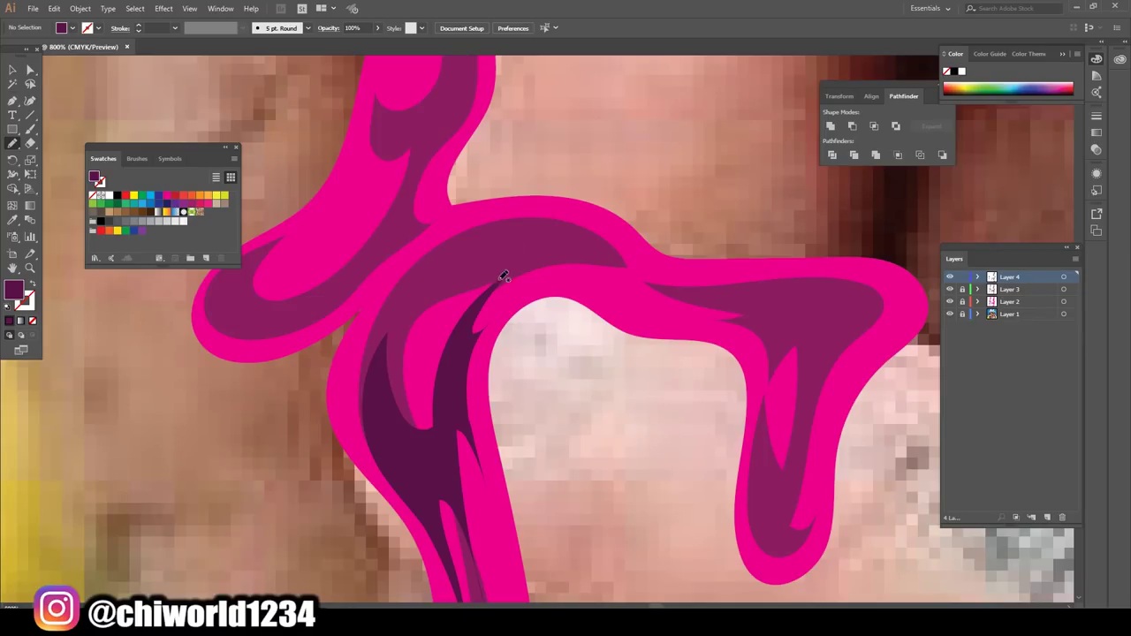
left_click_drag(470, 317, 532, 281)
left_click_drag(780, 327, 750, 301)
left_click_drag(563, 253, 470, 320)
Fill the hanging drip tip's inner left edge with dark purple
scroll(661, 458, "down", 1)
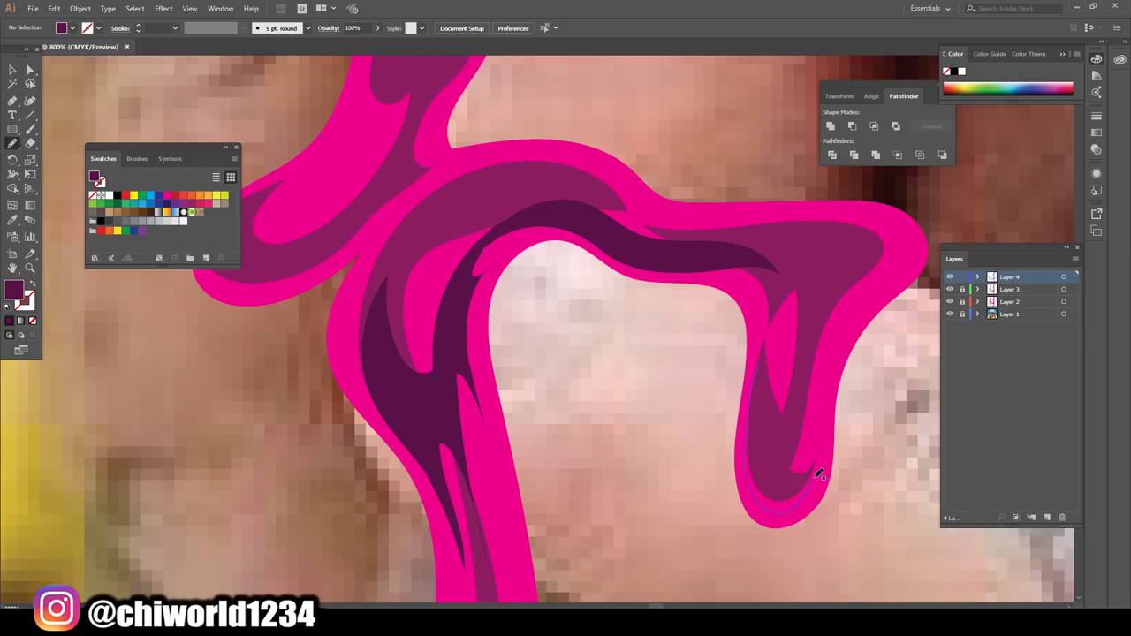
mouse_move(813, 467)
left_mouse_down()
mouse_move(765, 416)
mouse_move(756, 358)
left_mouse_up()
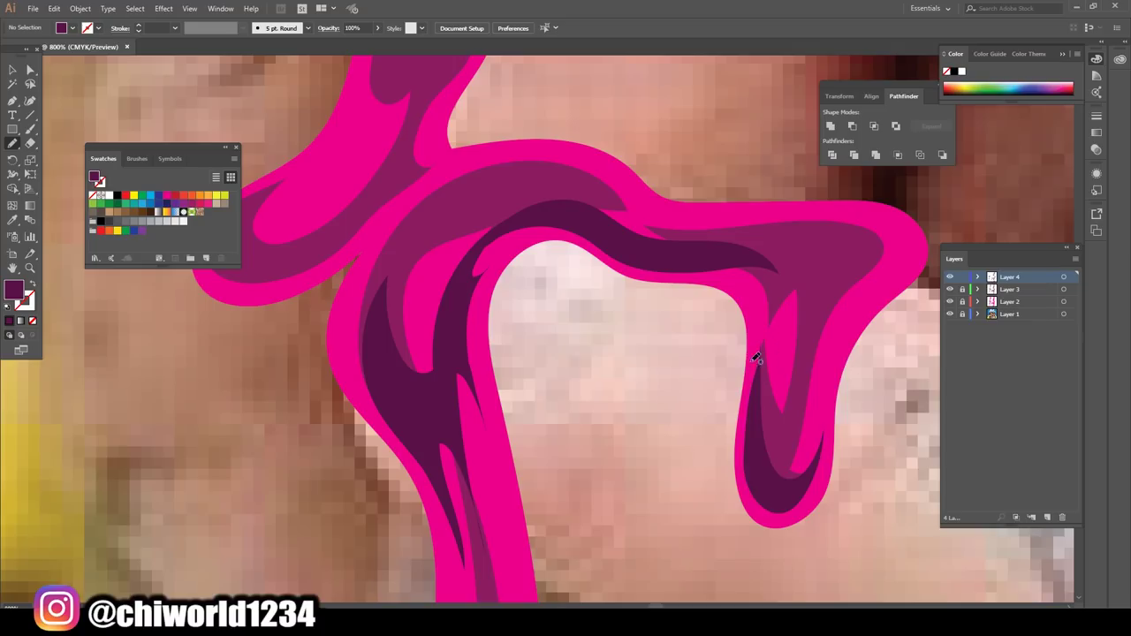
scroll(869, 574, "down", 2)
Draw a closed dark purple shadow shape in the drip's upper curve
scroll(819, 552, "down", 2)
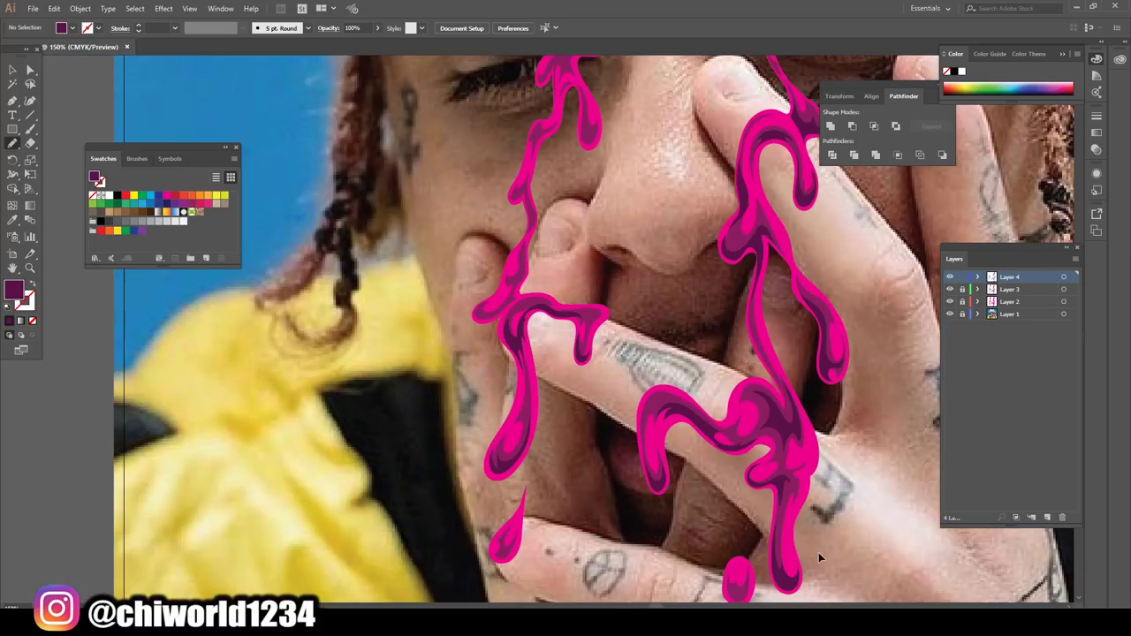
scroll(818, 553, "up", 1)
scroll(774, 538, "up", 2)
scroll(775, 539, "up", 2)
scroll(775, 538, "up", 2)
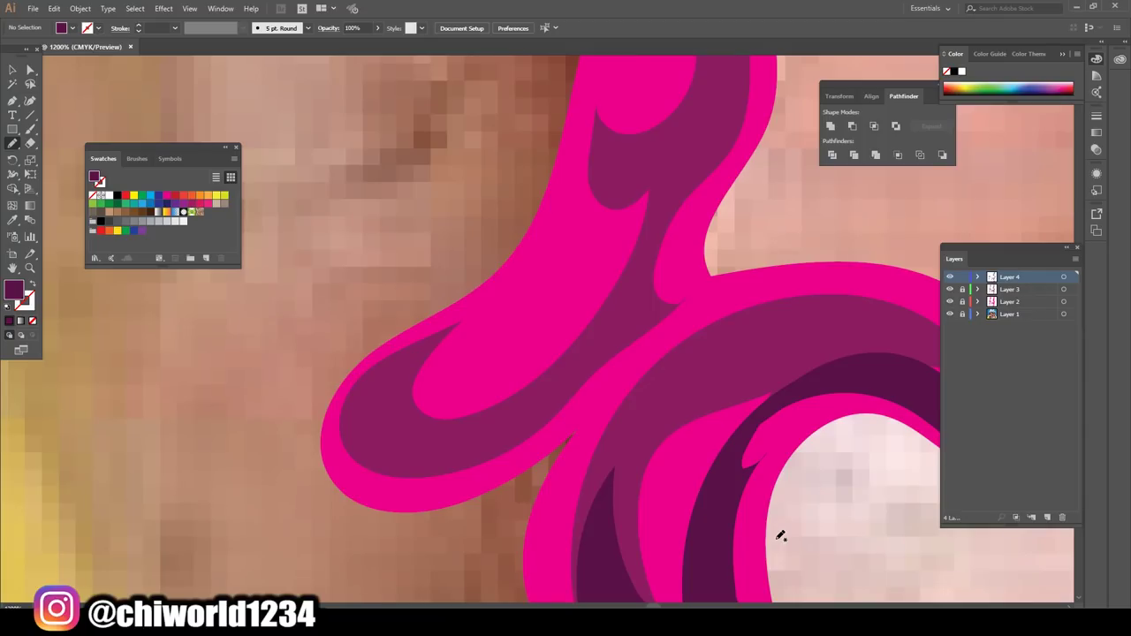
mouse_move(398, 354)
left_mouse_down()
mouse_move(428, 442)
mouse_move(590, 368)
left_mouse_up()
left_click_drag(437, 320, 466, 297)
Add a dark purple shadow strip down the drip's stem
scroll(466, 301, "up", 2)
scroll(466, 304, "up", 2)
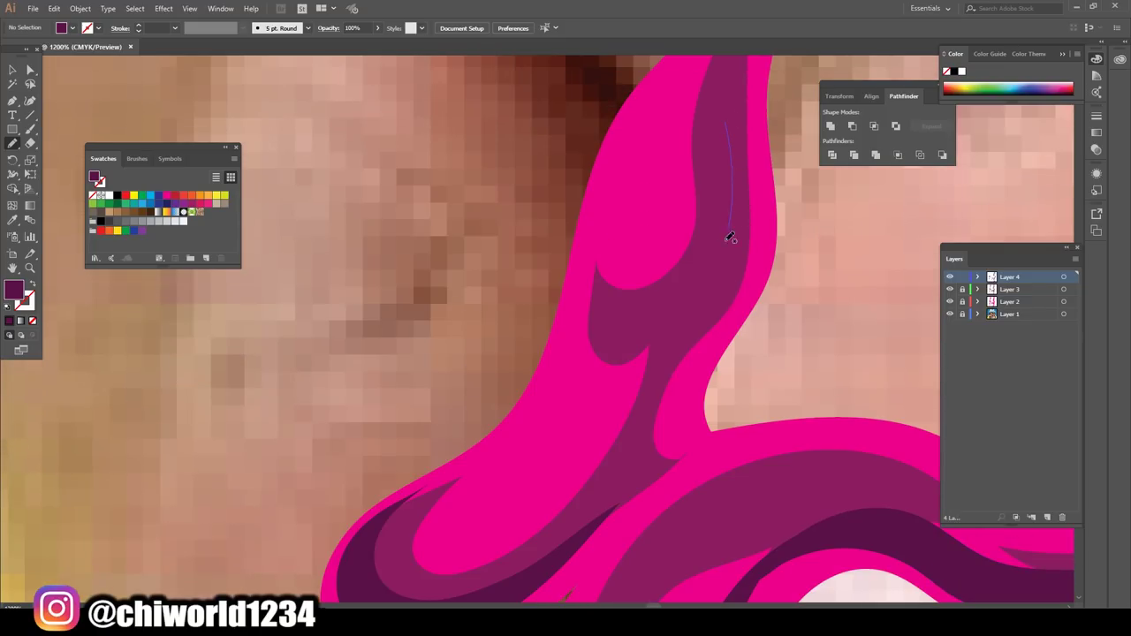
mouse_move(730, 237)
left_mouse_down()
mouse_move(608, 286)
mouse_move(606, 327)
mouse_move(669, 356)
mouse_move(746, 232)
left_mouse_up()
left_click_drag(732, 97, 732, 99)
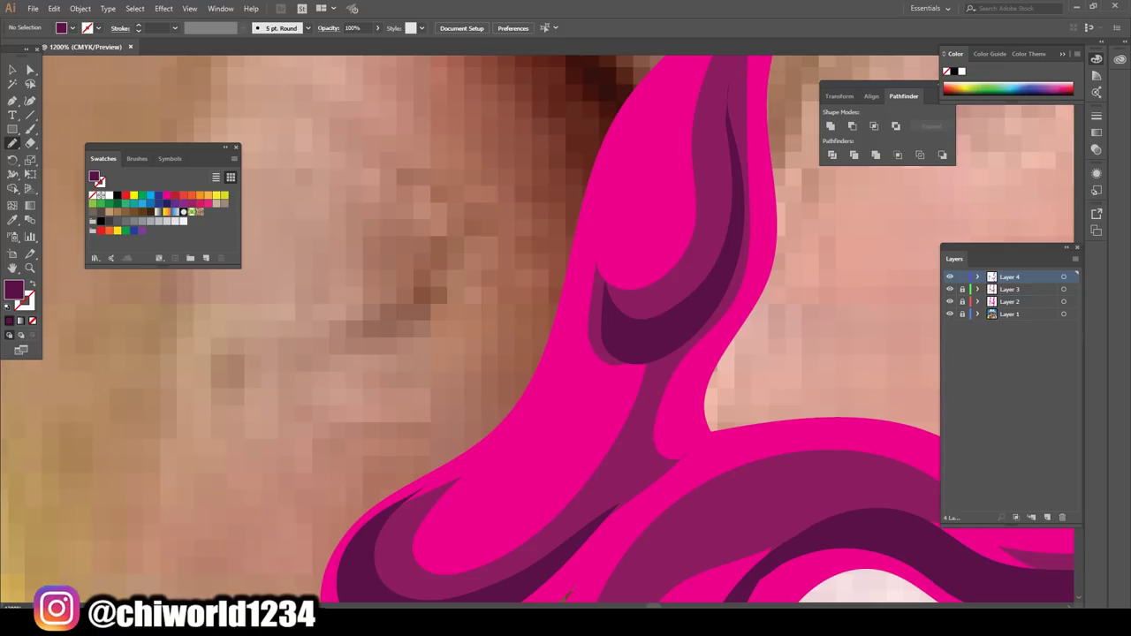
Shade the insides of the large drop and the small drop below it dark purple
scroll(817, 565, "down", 5)
scroll(818, 566, "down", 4)
scroll(817, 565, "down", 3)
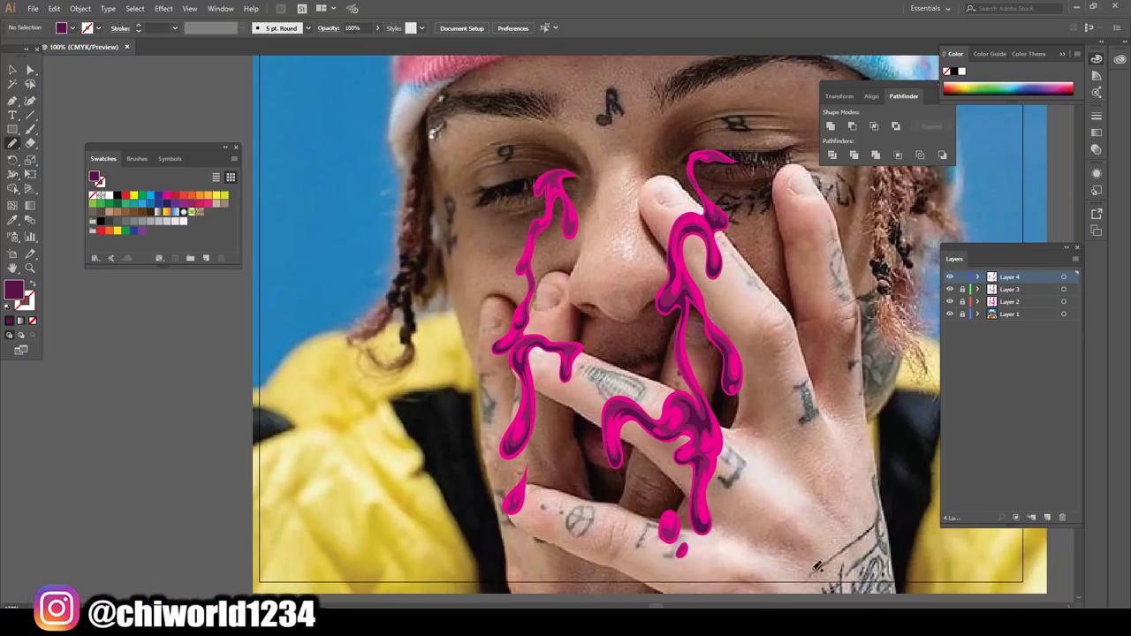
scroll(818, 566, "up", 1)
scroll(826, 539, "up", 1)
scroll(828, 536, "up", 1)
scroll(828, 539, "up", 2)
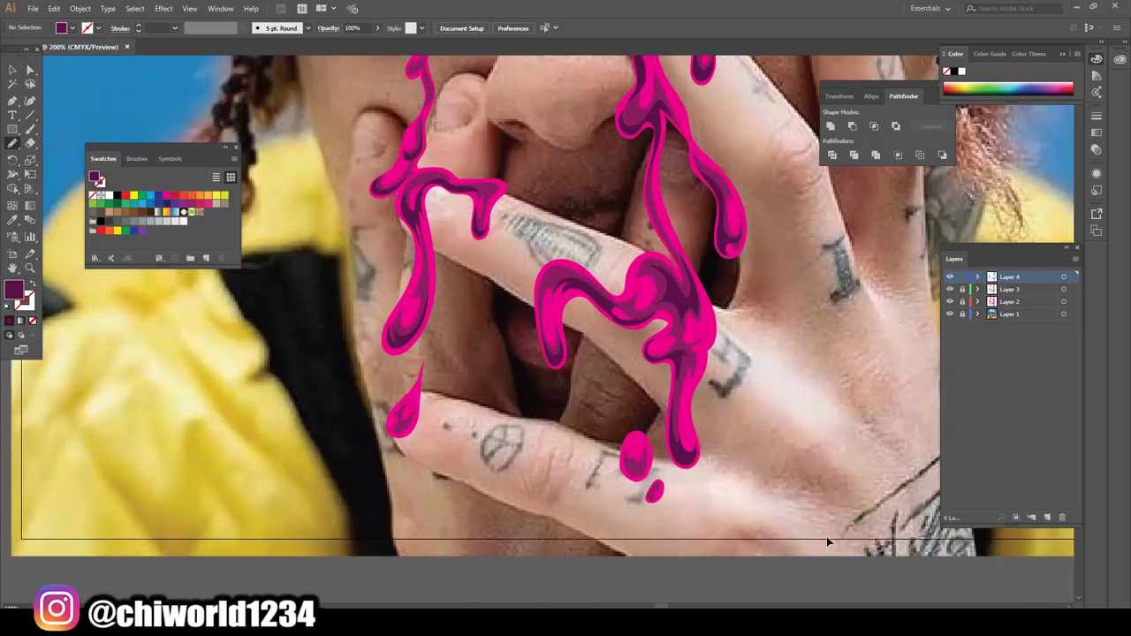
scroll(826, 537, "up", 1)
scroll(825, 530, "up", 1)
scroll(826, 526, "up", 1)
scroll(829, 522, "up", 1)
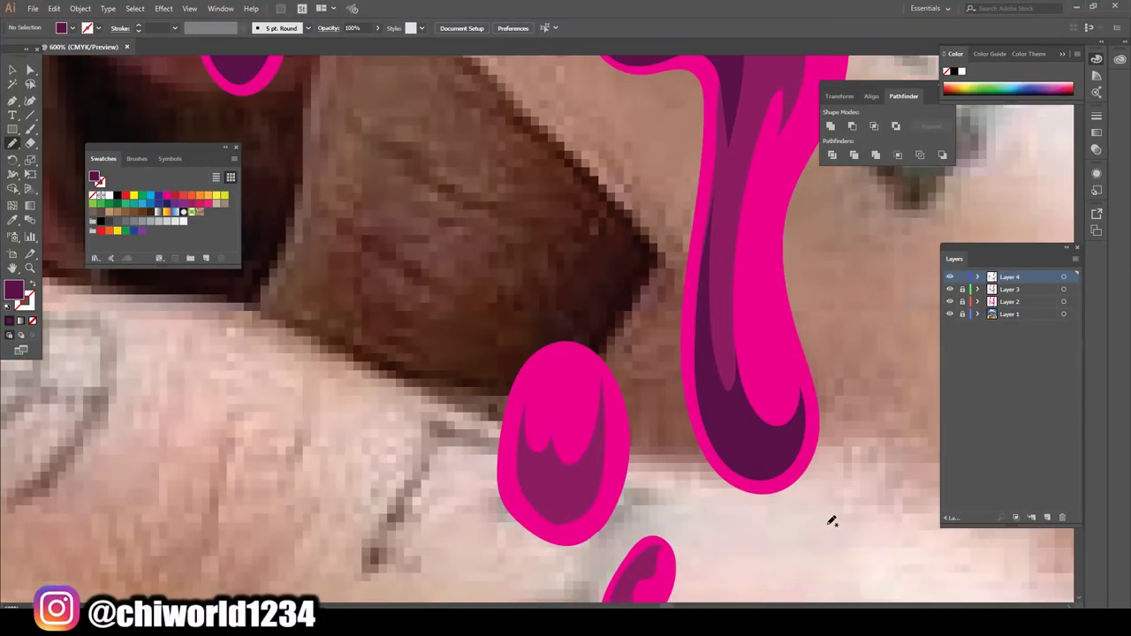
scroll(832, 521, "up", 1)
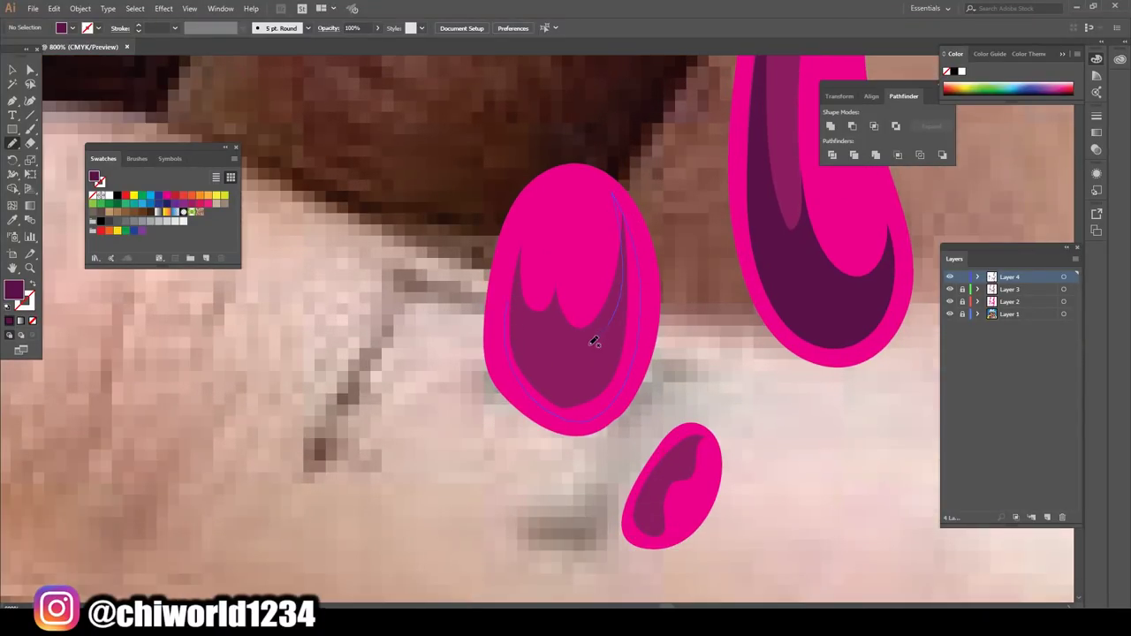
mouse_move(594, 342)
left_mouse_down()
mouse_move(523, 303)
mouse_move(518, 263)
left_mouse_up()
scroll(636, 475, "down", 2)
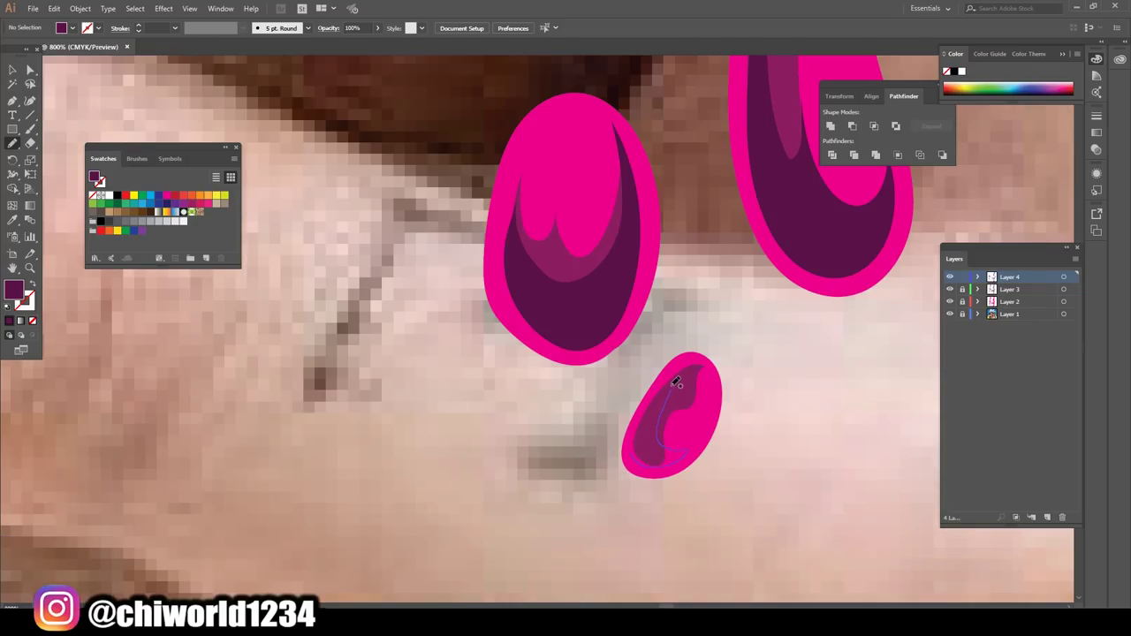
left_click_drag(636, 434, 633, 449)
Shade the inside of the pointed falling teardrop dark purple
scroll(601, 473, "down", 2)
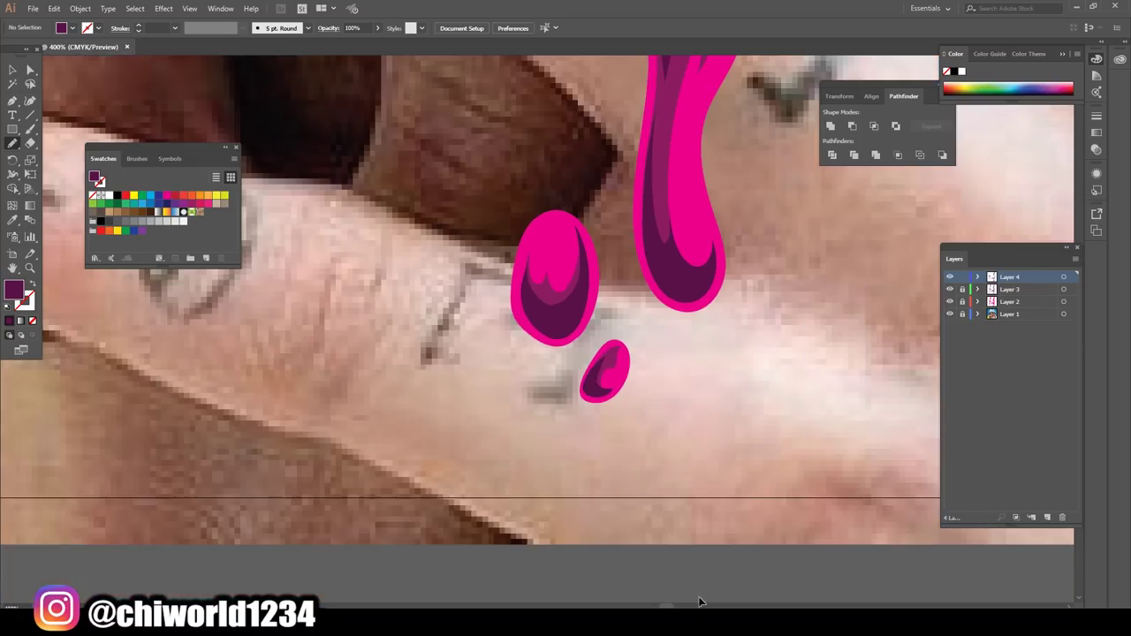
scroll(610, 476, "down", 1)
scroll(581, 463, "down", 1)
scroll(588, 461, "down", 1)
scroll(587, 462, "up", 3)
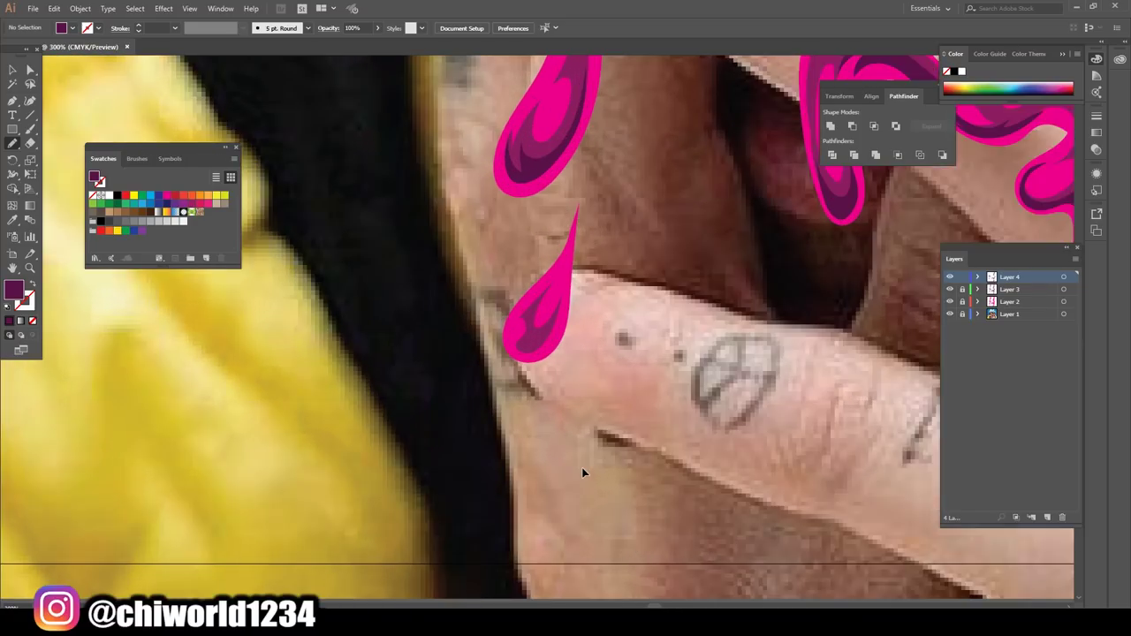
scroll(587, 467, "up", 2)
scroll(588, 466, "up", 1)
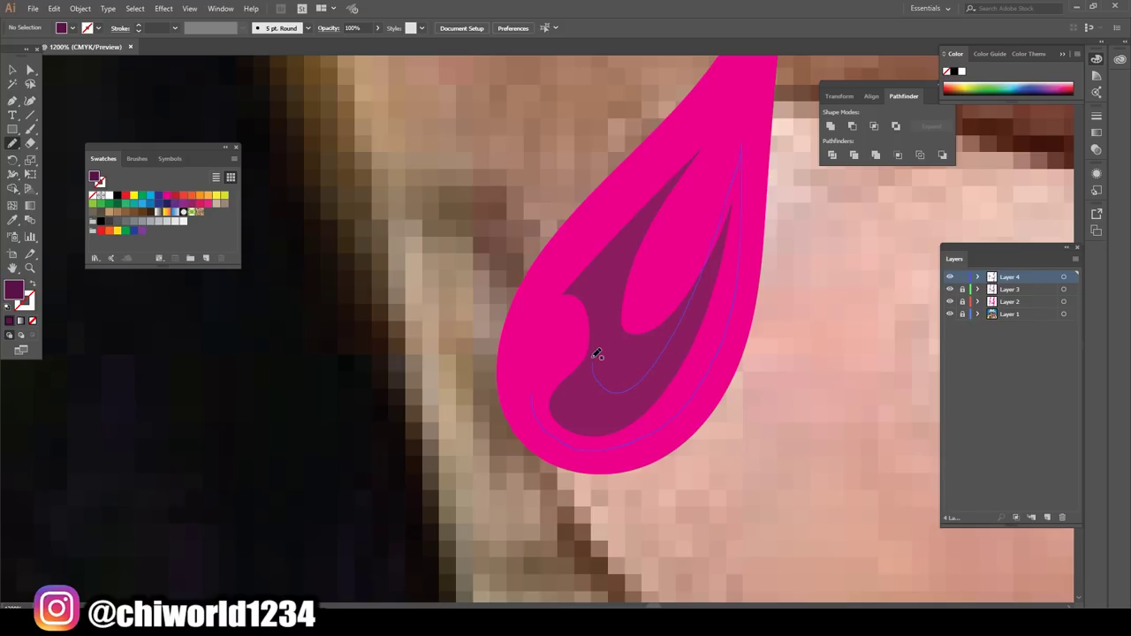
left_click_drag(593, 357, 558, 400)
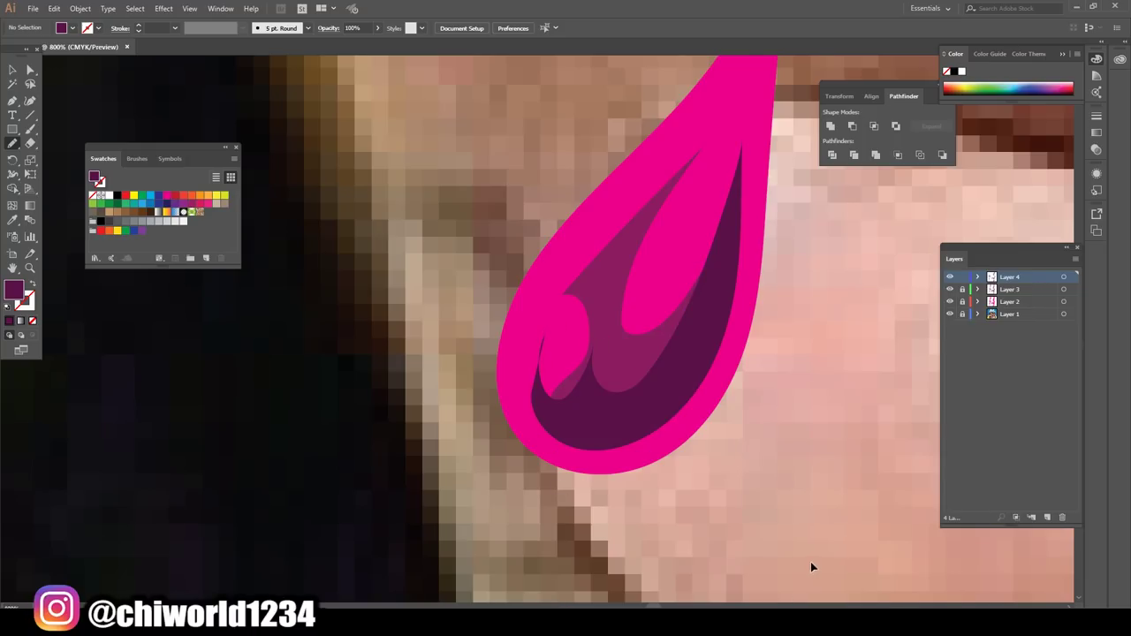
scroll(810, 562, "down", 3)
scroll(822, 550, "down", 3)
scroll(833, 517, "down", 1)
Fill the side lobe of the left tear's drip beside the nose with a dark purple shape
scroll(842, 455, "down", 1)
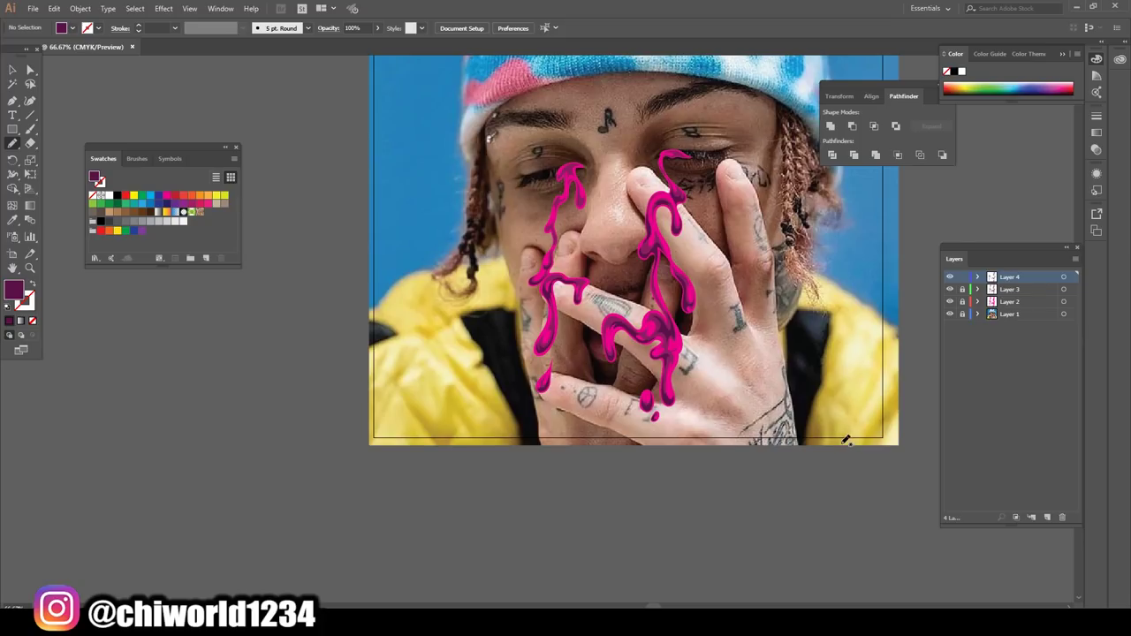
scroll(844, 433, "up", 2)
scroll(844, 422, "up", 2)
scroll(844, 424, "up", 1)
scroll(840, 424, "up", 1)
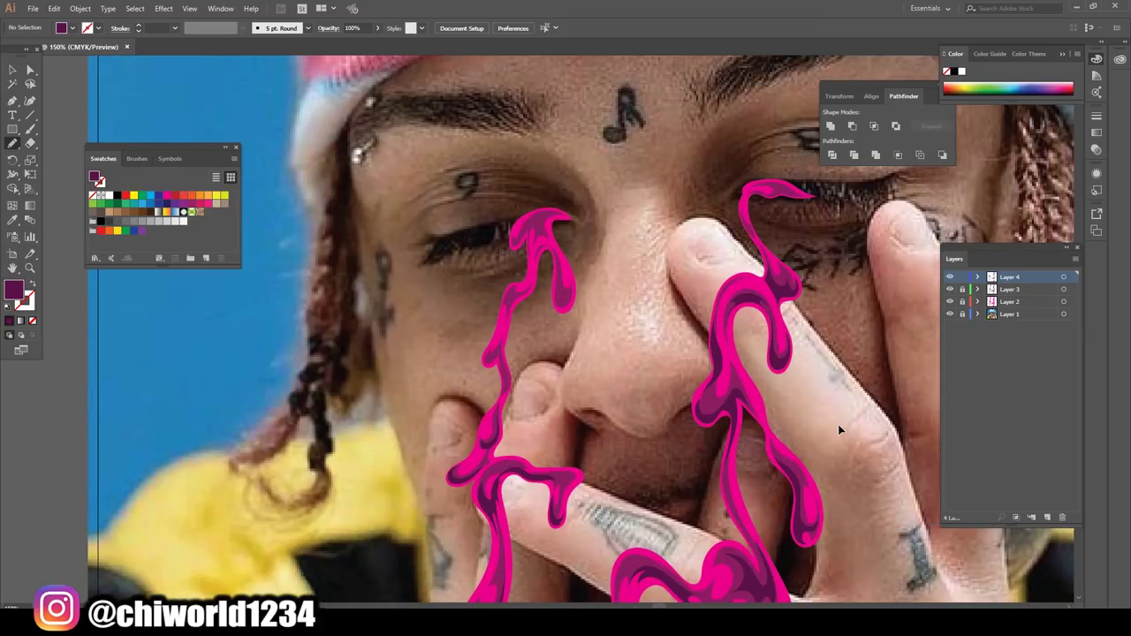
scroll(839, 425, "up", 1)
scroll(839, 428, "up", 1)
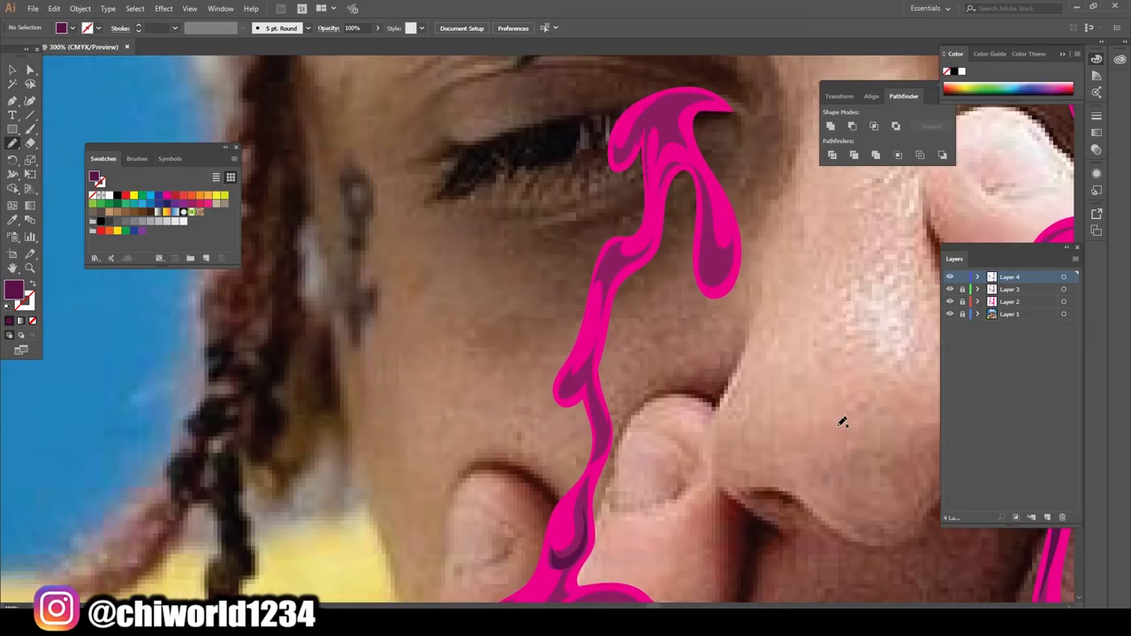
scroll(839, 429, "down", 2)
scroll(837, 424, "down", 1)
scroll(836, 423, "up", 2)
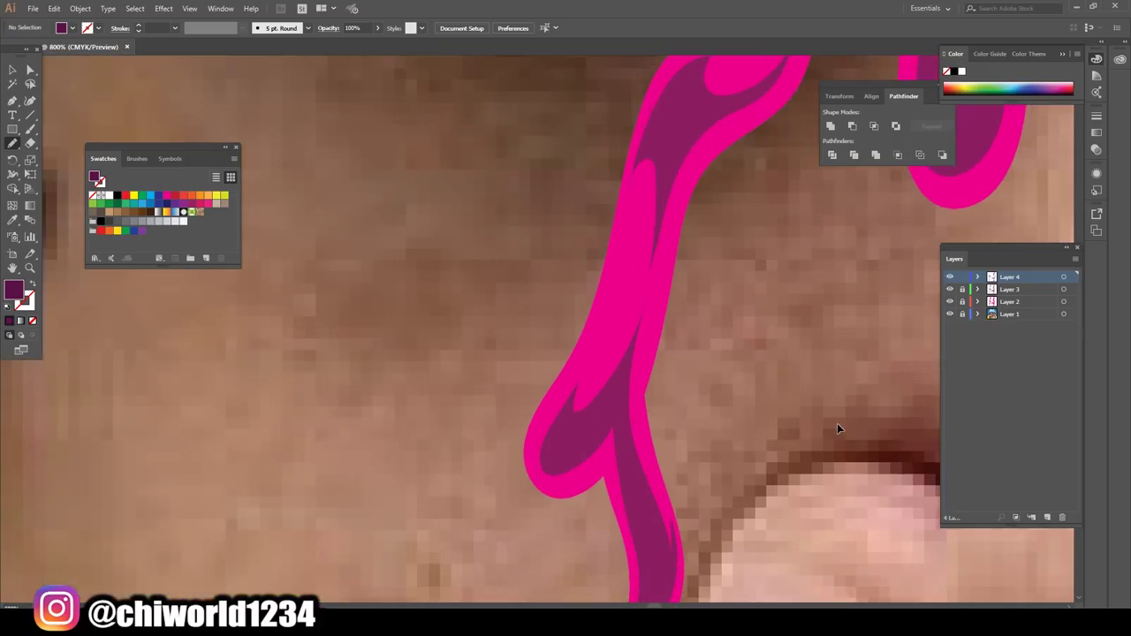
scroll(839, 420, "up", 3)
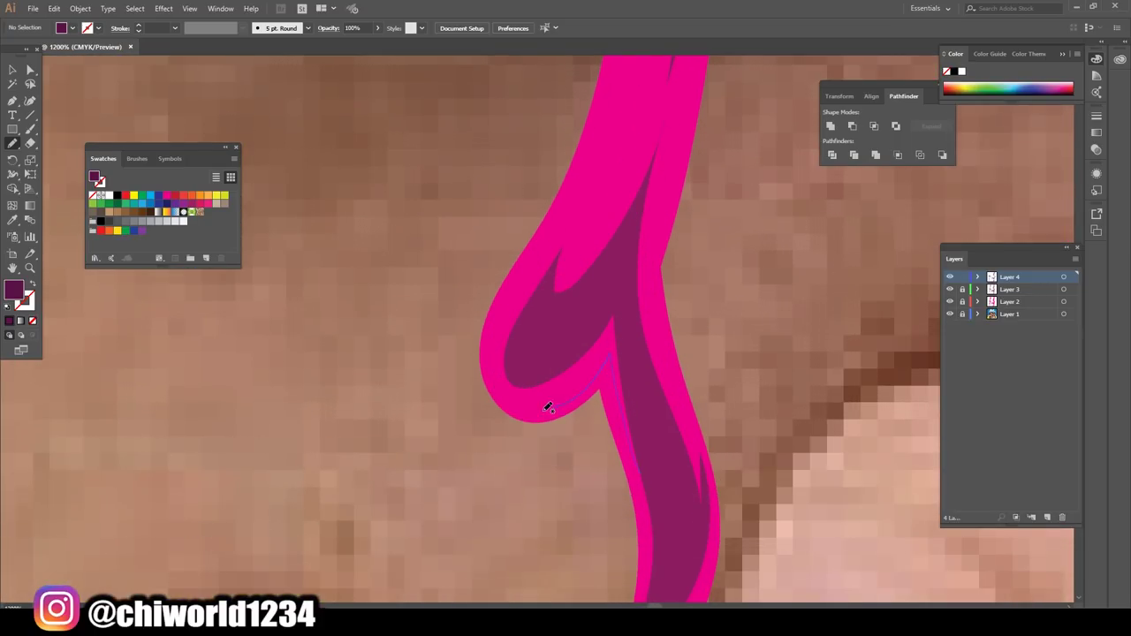
left_click_drag(533, 291, 599, 310)
left_click_drag(646, 449, 659, 586)
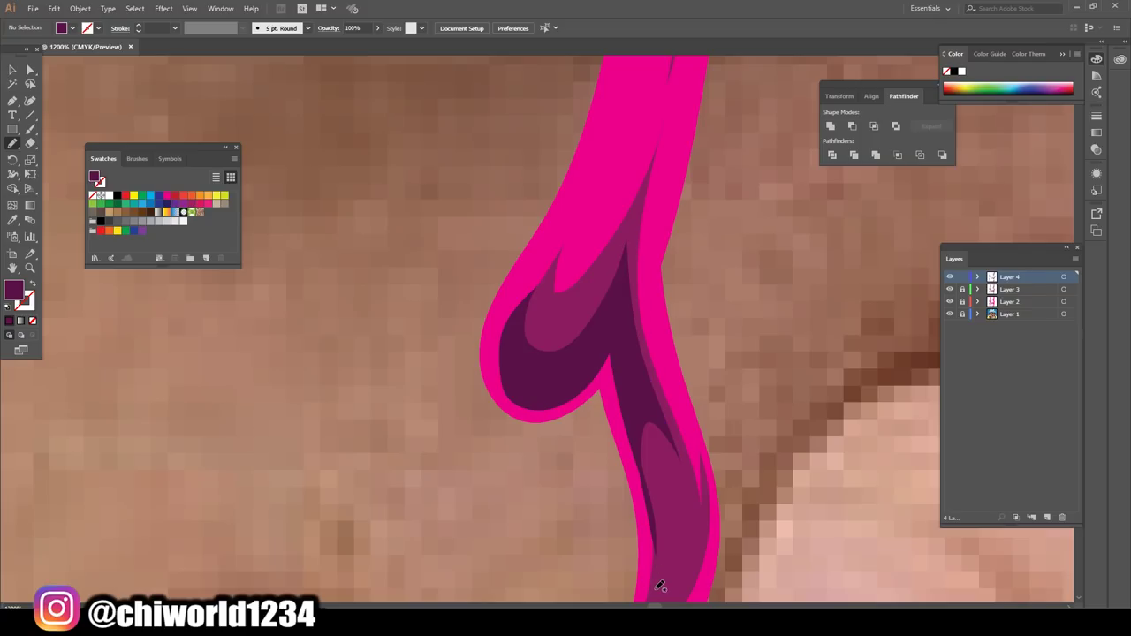
scroll(796, 548, "down", 2)
scroll(809, 532, "down", 2)
scroll(809, 532, "up", 1)
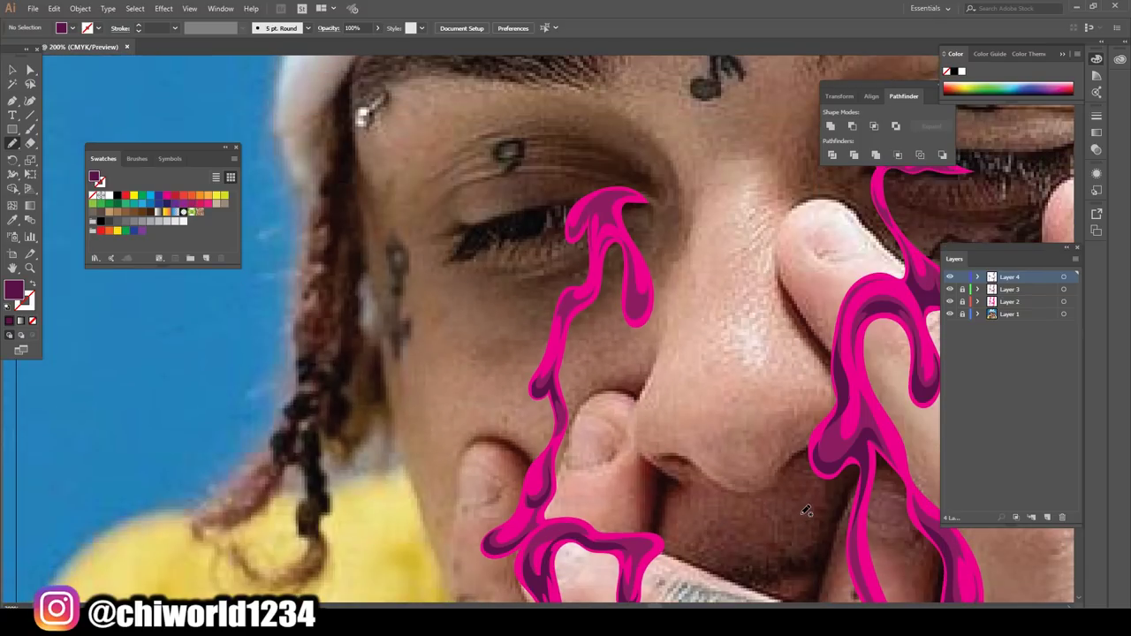
scroll(801, 518, "up", 2)
scroll(801, 516, "up", 1)
scroll(800, 513, "up", 1)
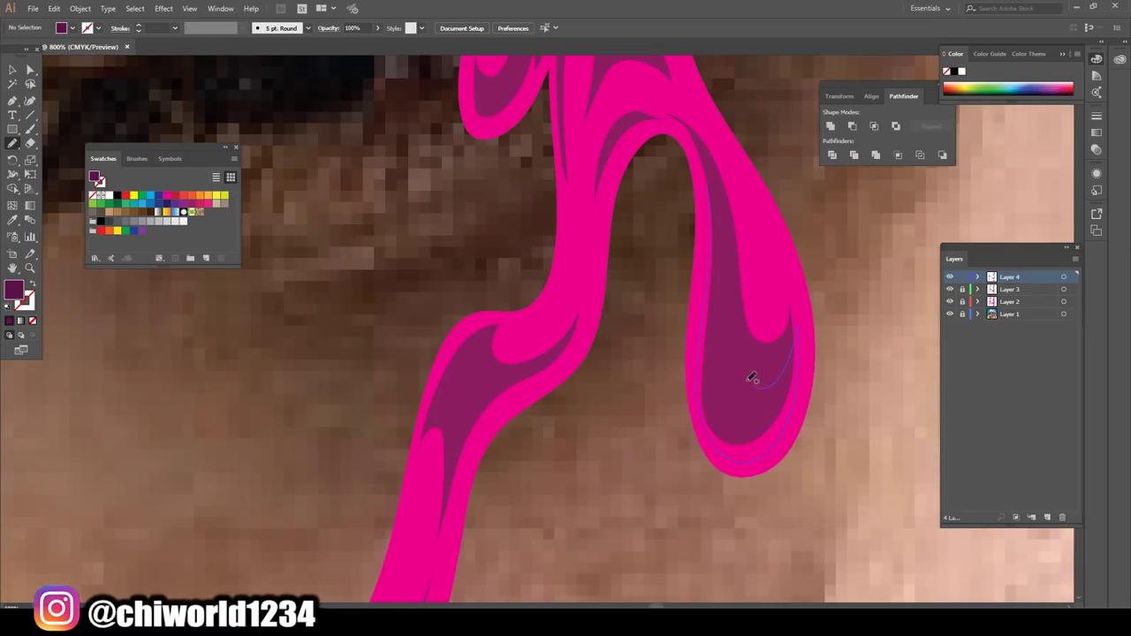
Draw closed dark purple shadow shapes inside the right and left pink drips
left_click_drag(750, 377, 727, 227)
left_click_drag(705, 152, 706, 154)
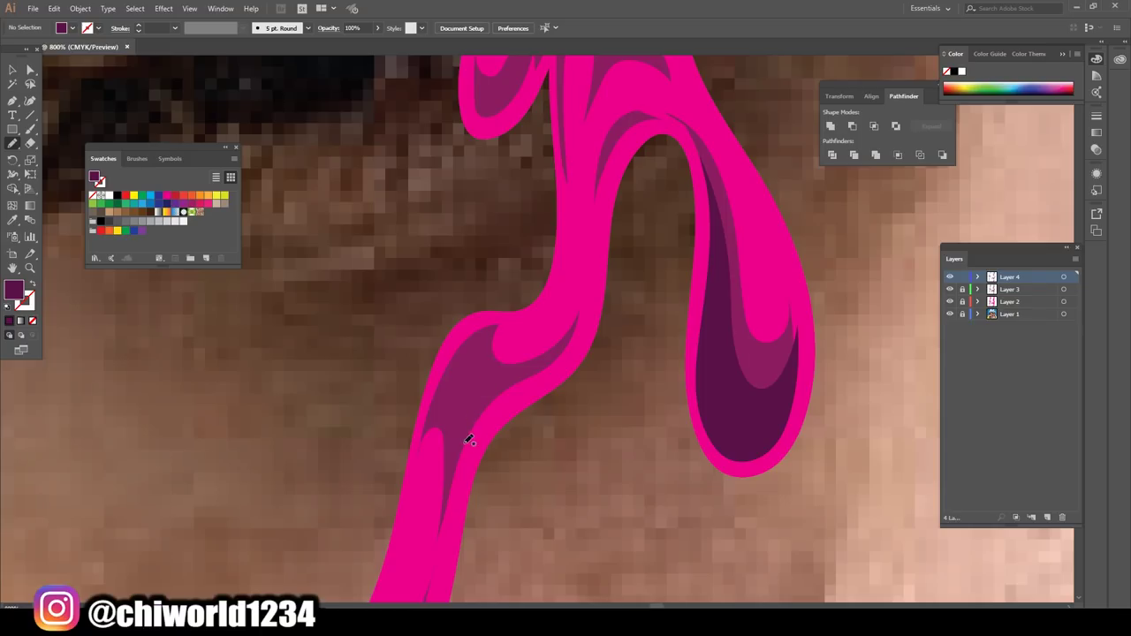
left_click_drag(595, 280, 462, 420)
left_click_drag(452, 494, 448, 536)
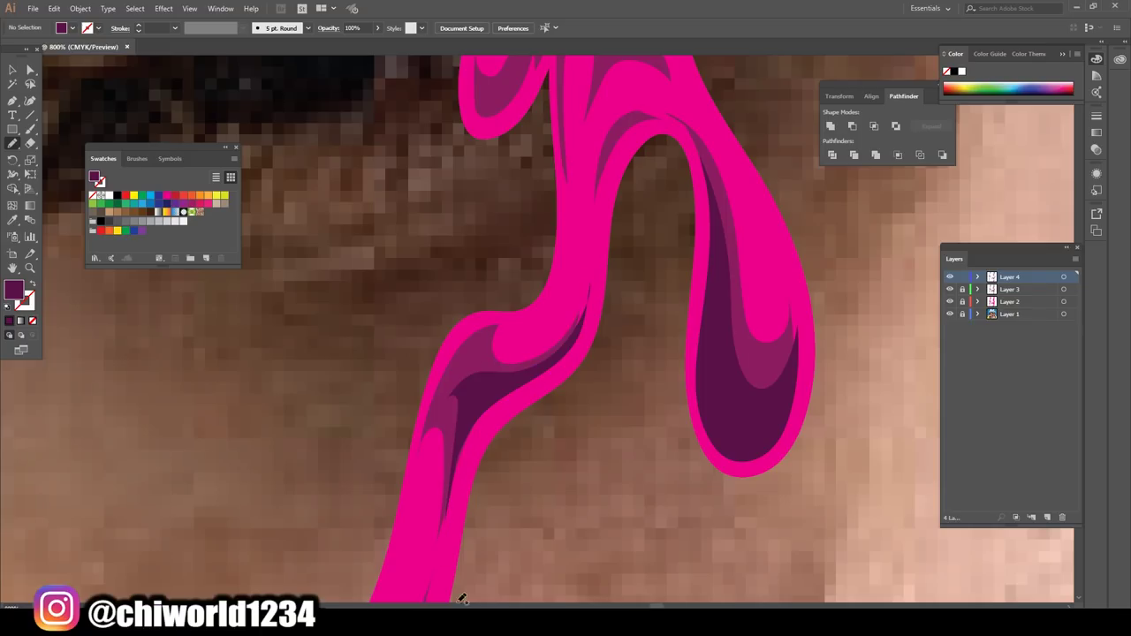
Draw a dark purple shadow along the top of the left drip's wave-like curl
scroll(594, 588, "down", 2)
scroll(609, 557, "down", 3)
scroll(622, 538, "down", 1)
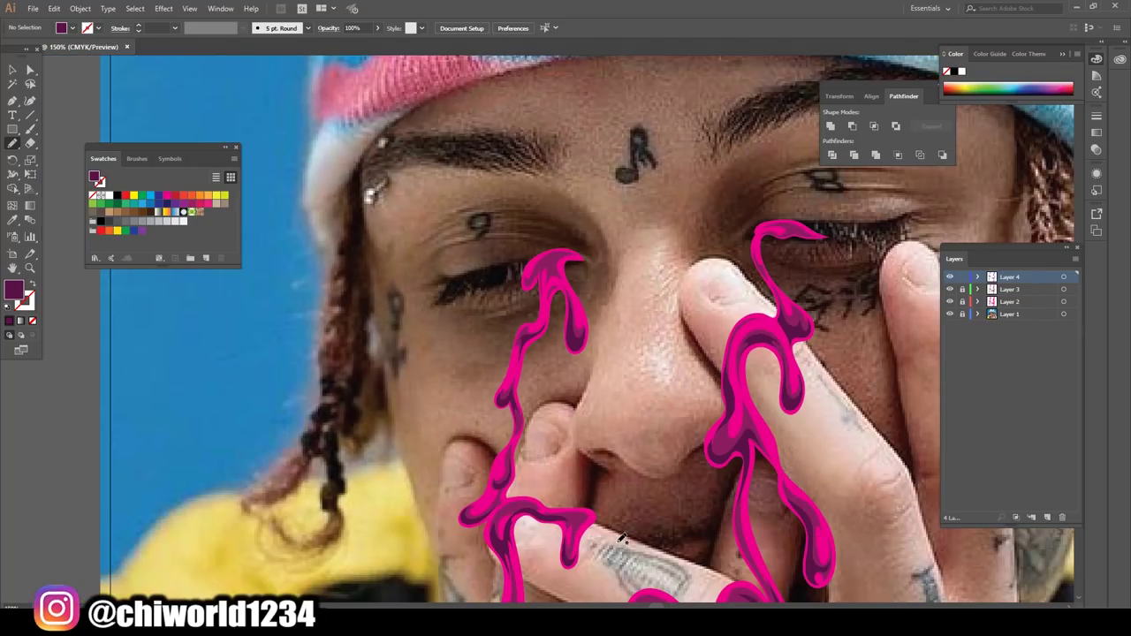
scroll(618, 537, "up", 1)
scroll(618, 535, "up", 1)
scroll(619, 535, "up", 2)
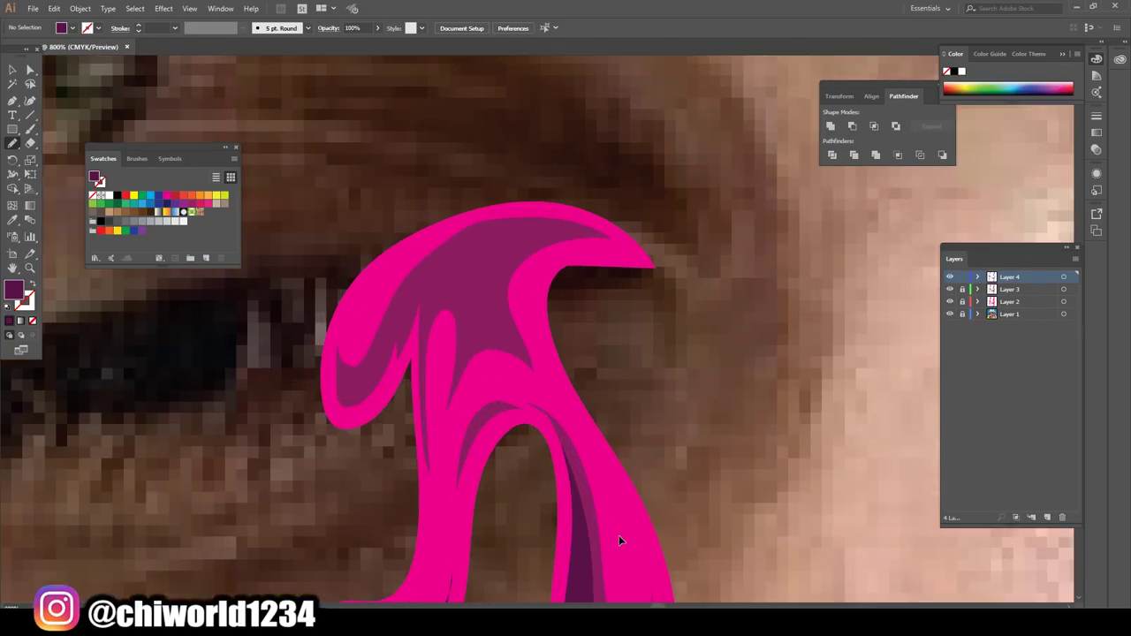
scroll(623, 534, "up", 1)
scroll(623, 533, "down", 1)
left_click_drag(469, 504, 491, 488)
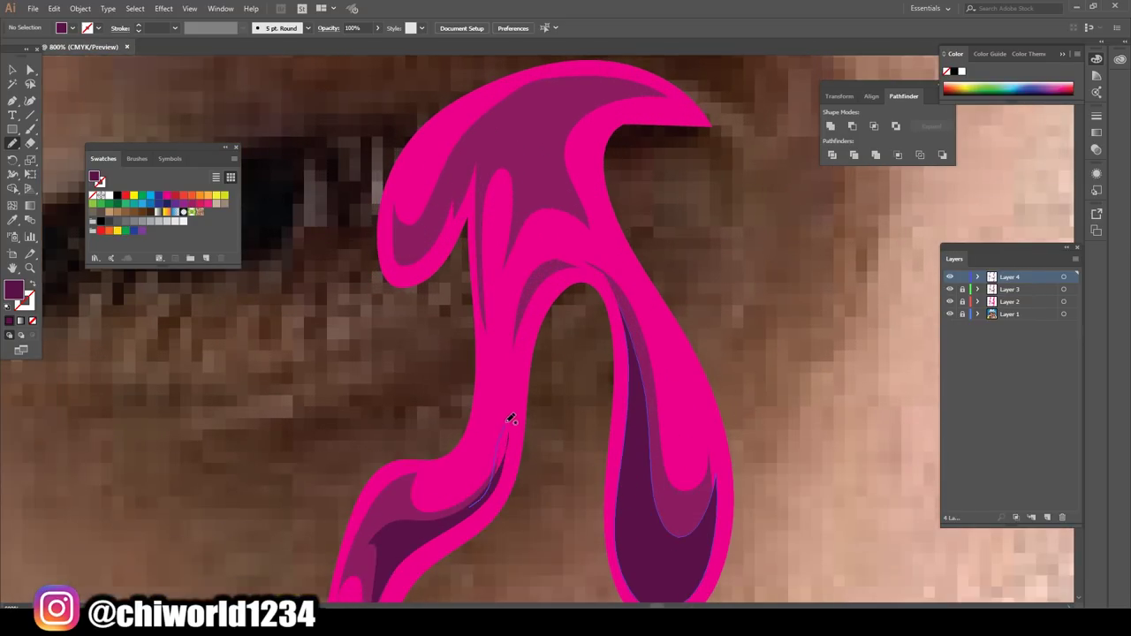
scroll(478, 397, "up", 1)
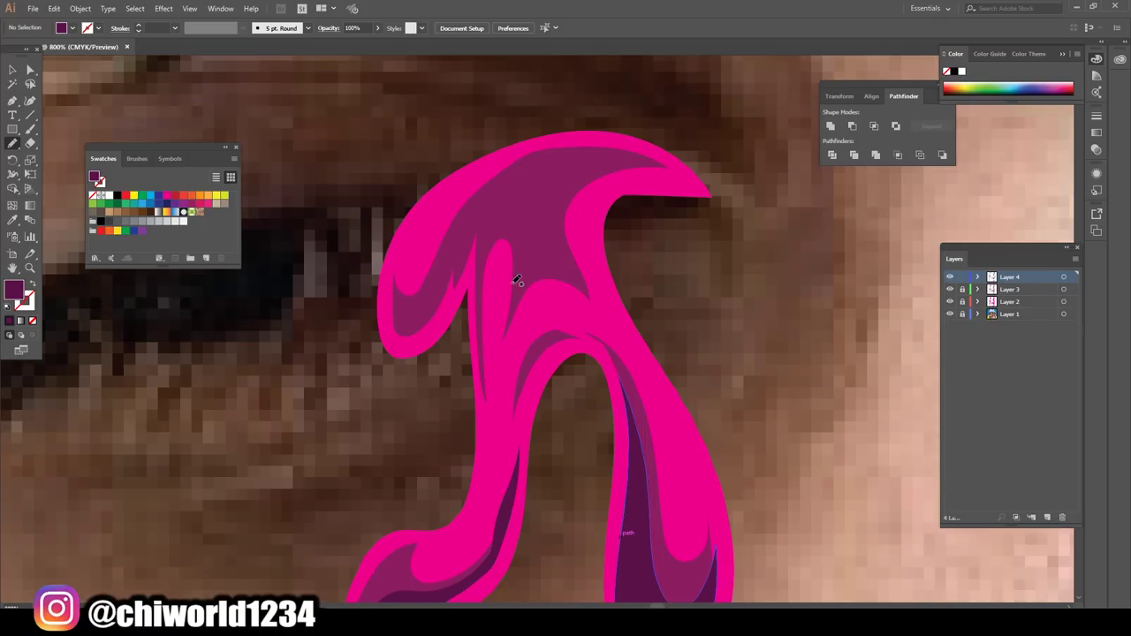
scroll(548, 256, "up", 1)
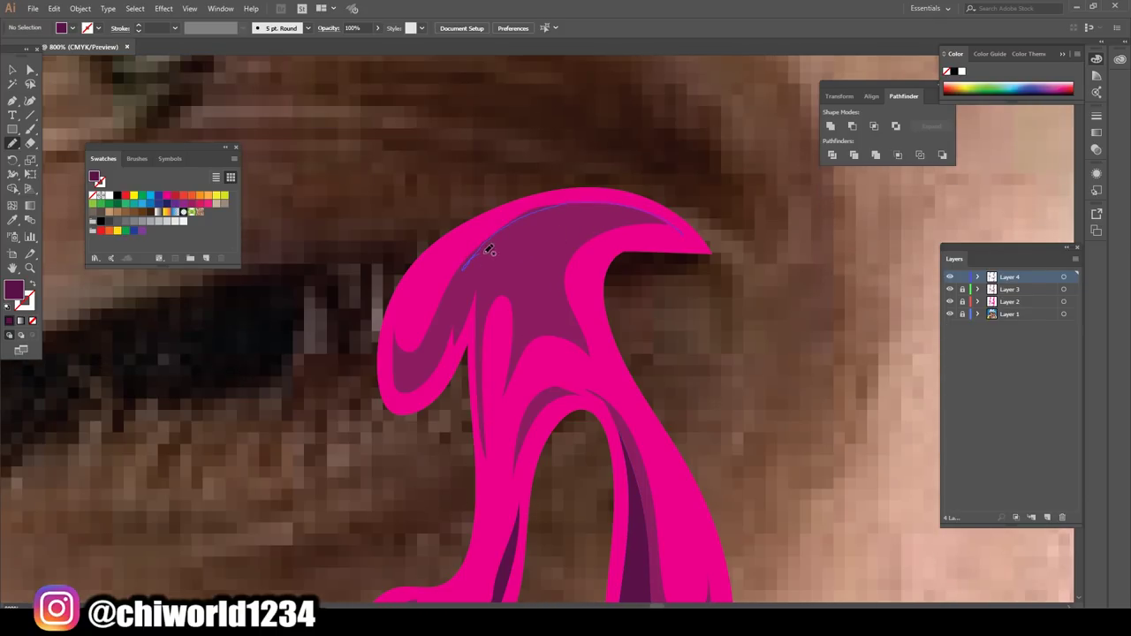
left_click_drag(489, 250, 532, 315)
left_click_drag(695, 241, 701, 235)
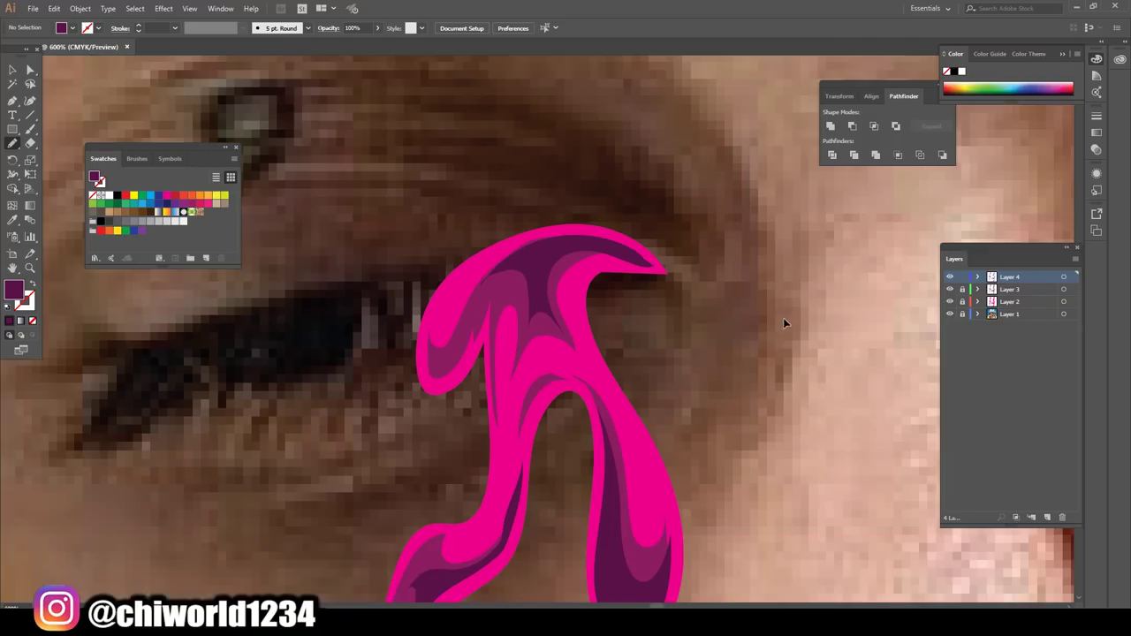
Add a second dark purple shadow shape inside the curled top
scroll(783, 317, "up", 1)
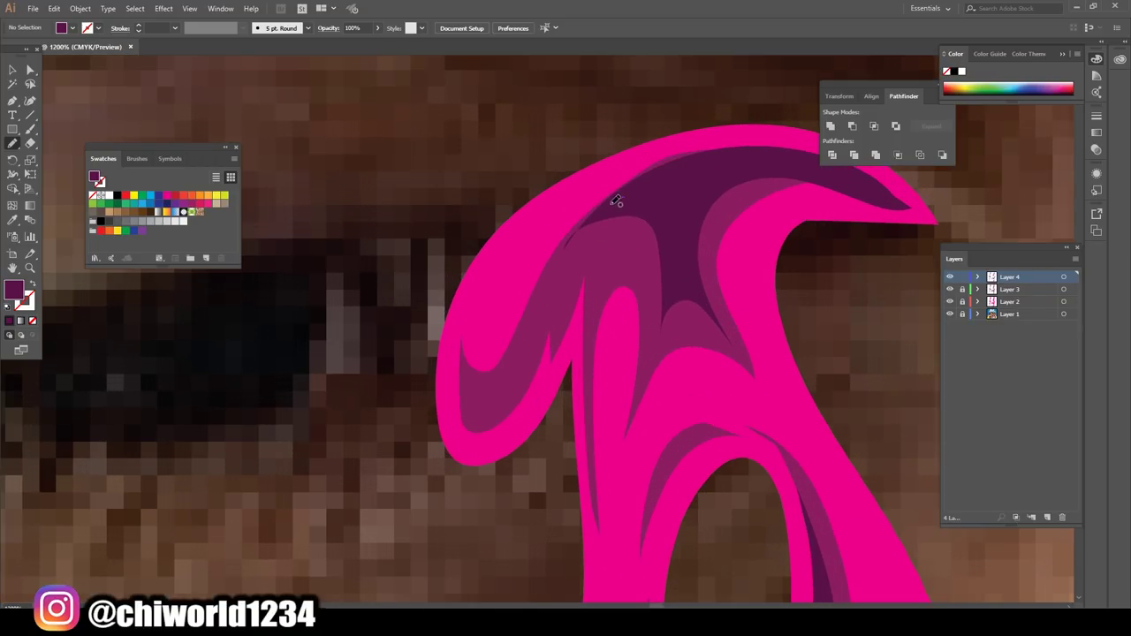
left_click_drag(616, 202, 560, 309)
left_click_drag(627, 186, 629, 187)
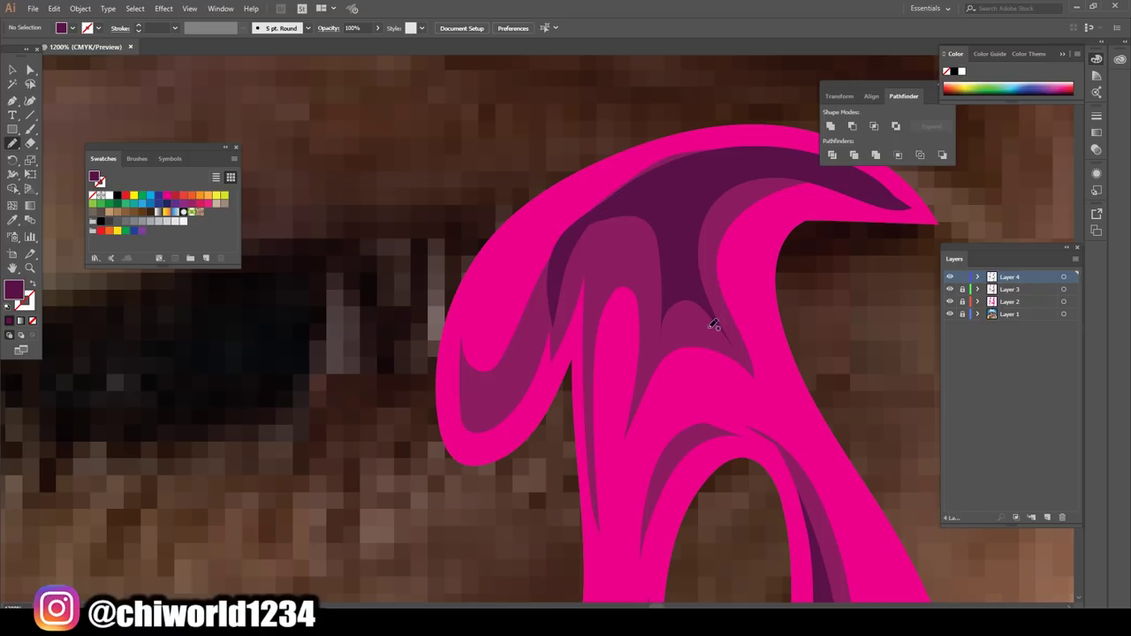
scroll(872, 382, "down", 3)
scroll(871, 382, "down", 2)
Add a dark purple shadow along the drip's edge
scroll(871, 382, "down", 1)
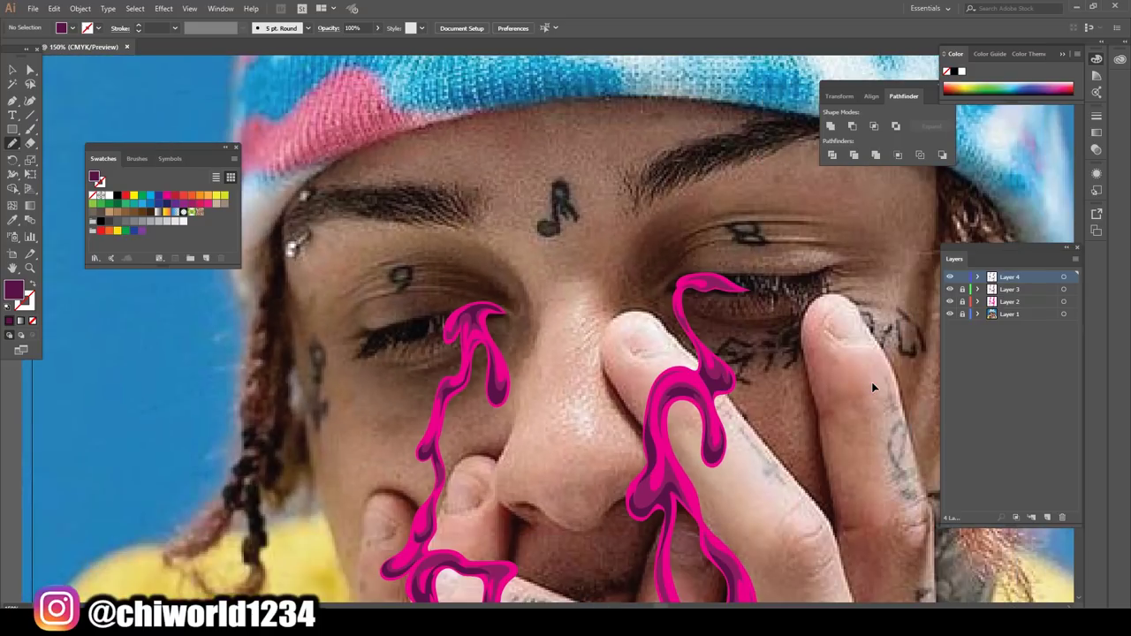
scroll(810, 427, "up", 3)
scroll(811, 428, "up", 2)
scroll(811, 428, "up", 1)
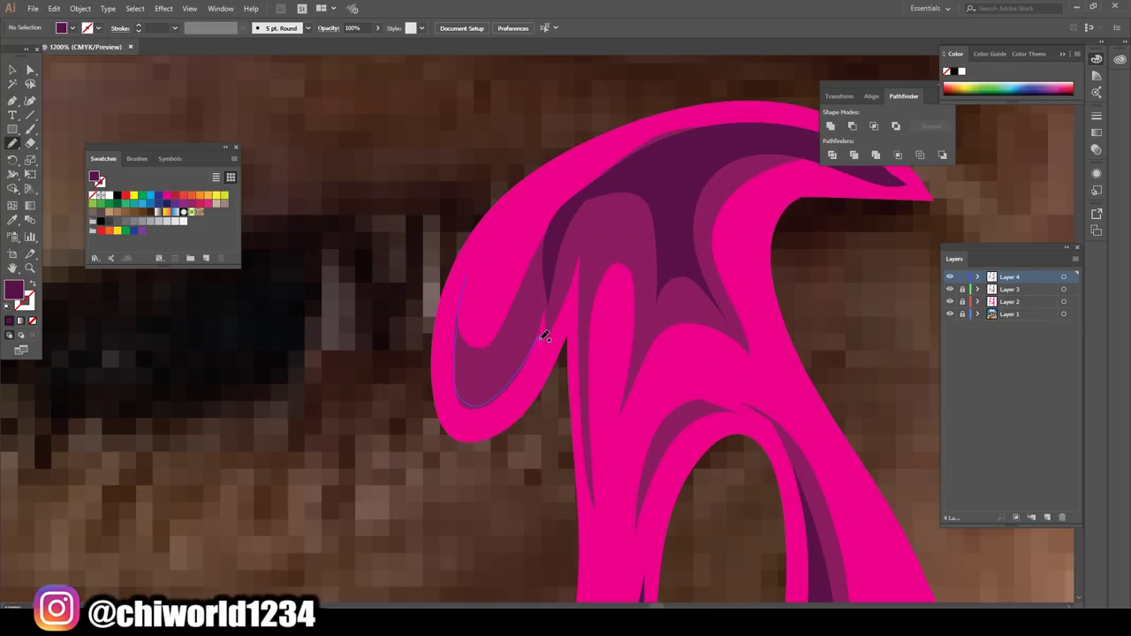
left_click_drag(451, 309, 452, 310)
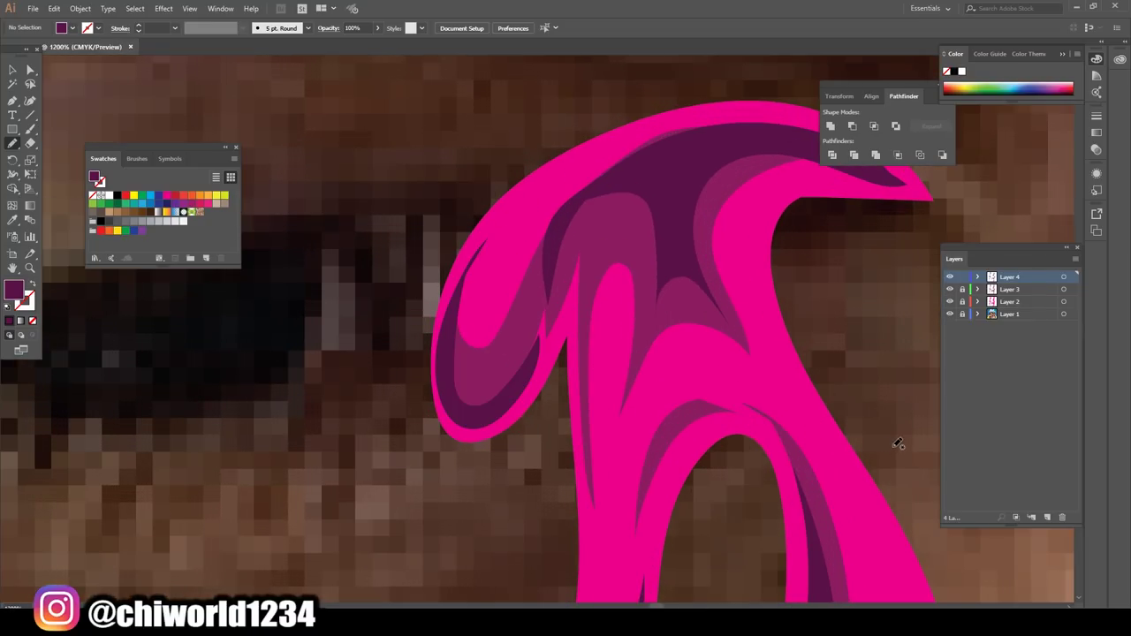
Outline a closed dark purple shadow shape inside the drip's curled tip
scroll(898, 443, "down", 3)
scroll(919, 429, "down", 2)
scroll(910, 428, "up", 1)
scroll(916, 426, "up", 2)
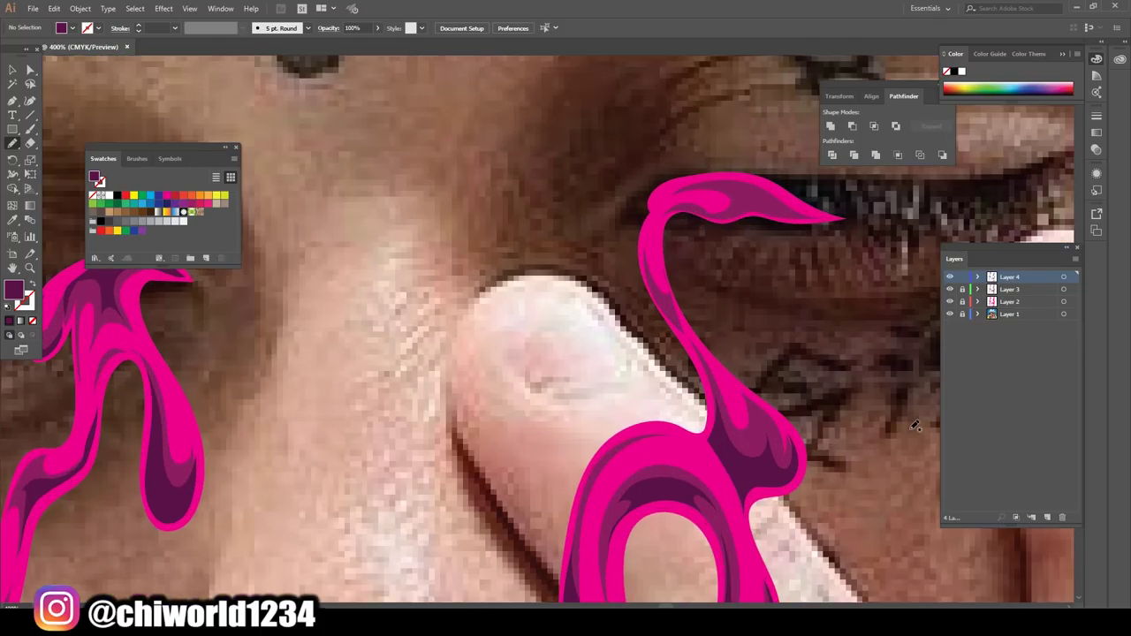
scroll(910, 424, "down", 2)
scroll(890, 417, "right", 2)
scroll(883, 425, "up", 3)
scroll(882, 426, "up", 3)
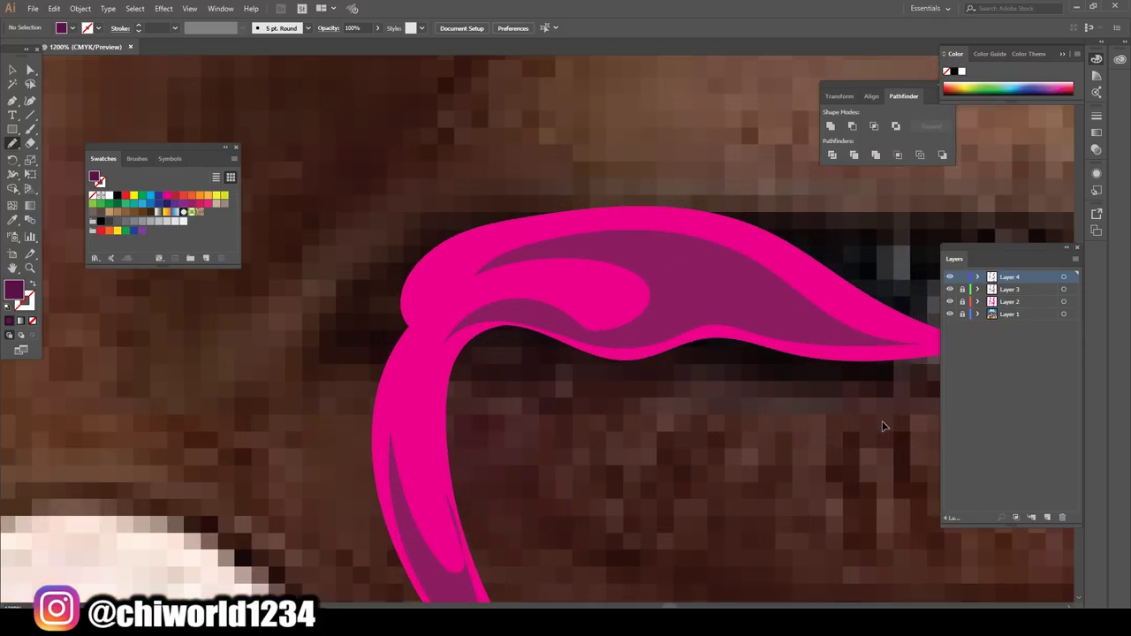
scroll(882, 424, "up", 1)
scroll(751, 372, "up", 1)
left_click_drag(732, 230, 566, 191)
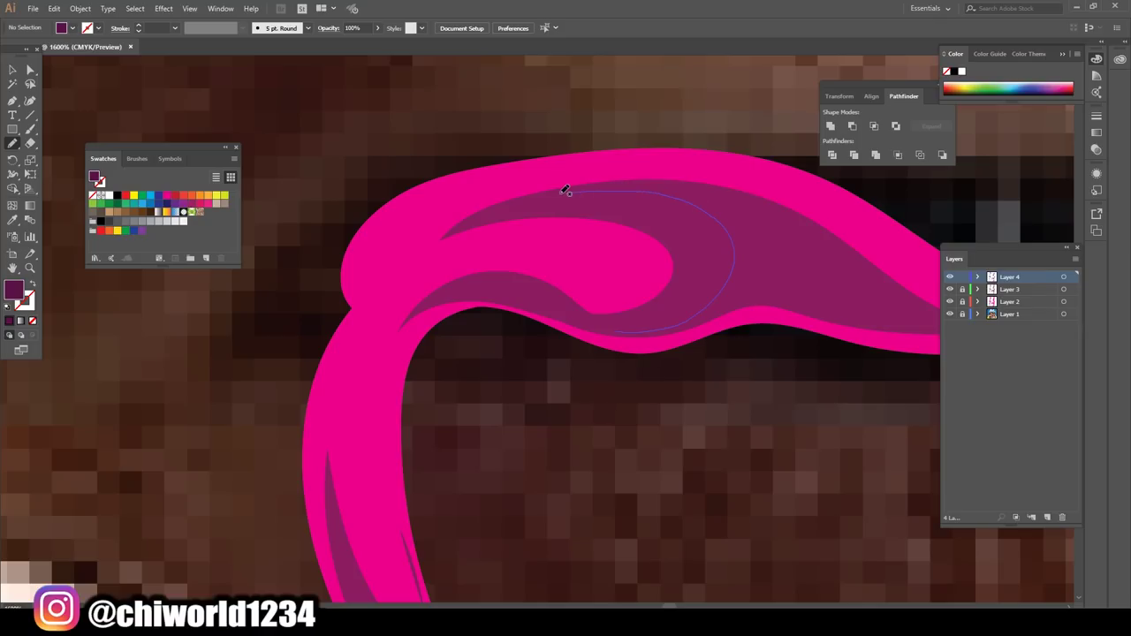
left_click_drag(868, 259, 817, 314)
left_click_drag(612, 335, 548, 328)
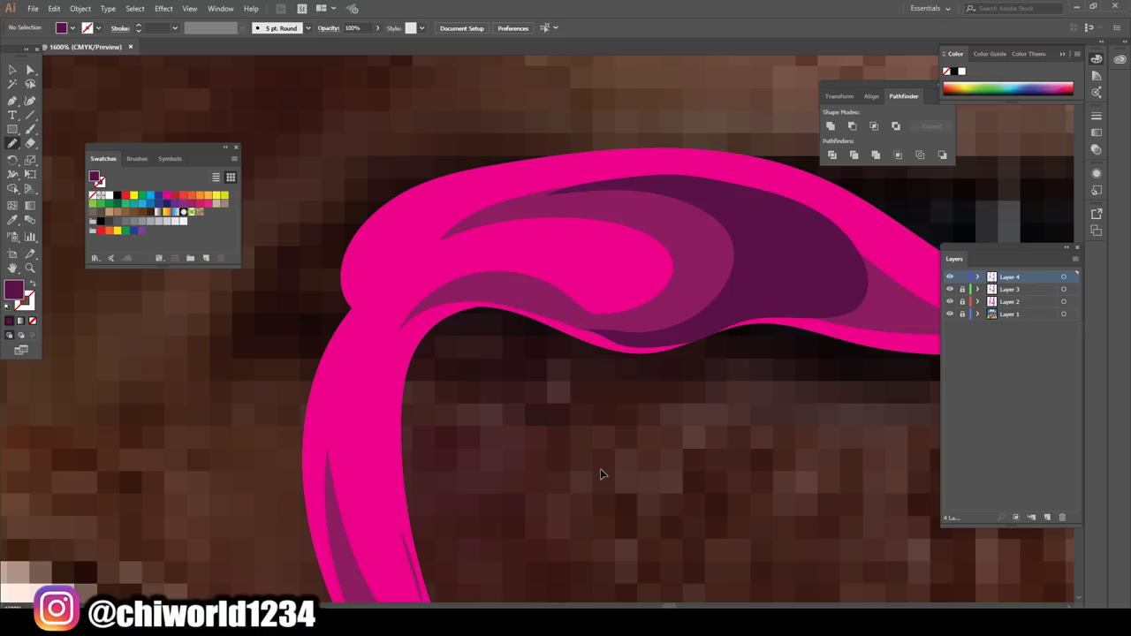
Zoom back out to view both shaded drips across the face
scroll(600, 474, "down", 3)
scroll(619, 468, "down", 2)
scroll(672, 464, "down", 2)
scroll(690, 461, "down", 2)
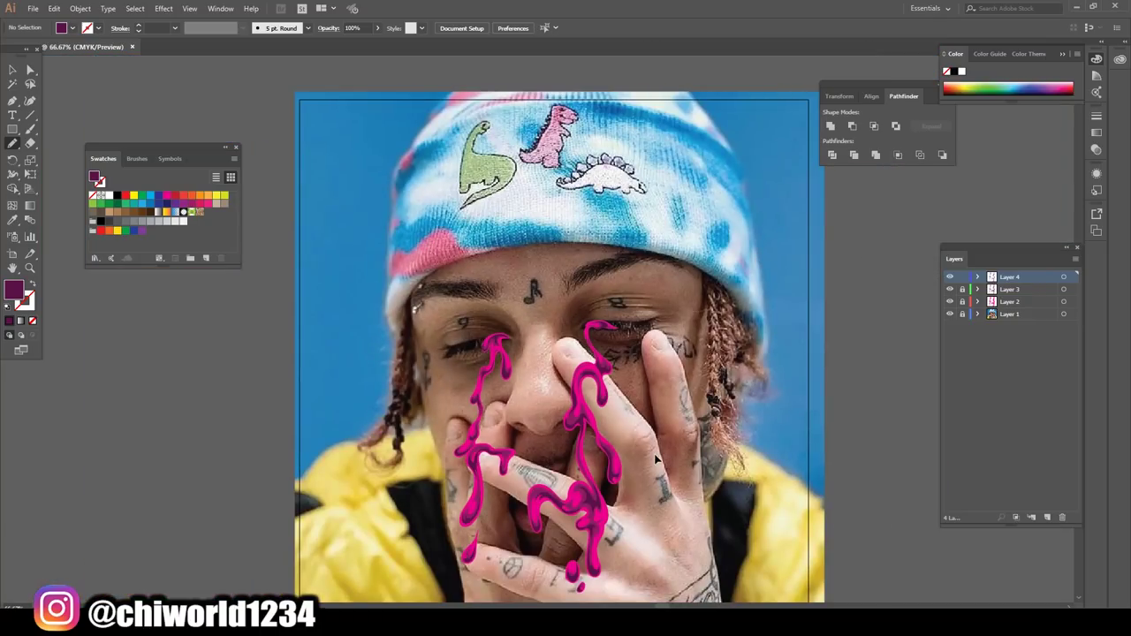
scroll(652, 456, "down", 1)
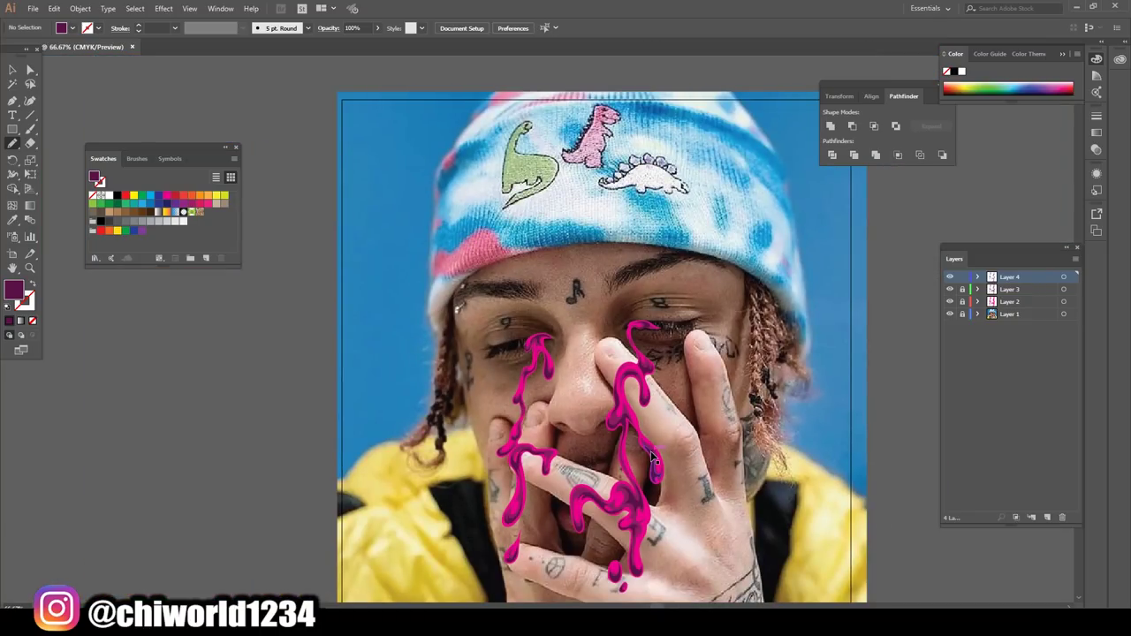
scroll(658, 456, "down", 1)
scroll(672, 456, "down", 1)
scroll(677, 456, "down", 1)
scroll(679, 456, "left", 2)
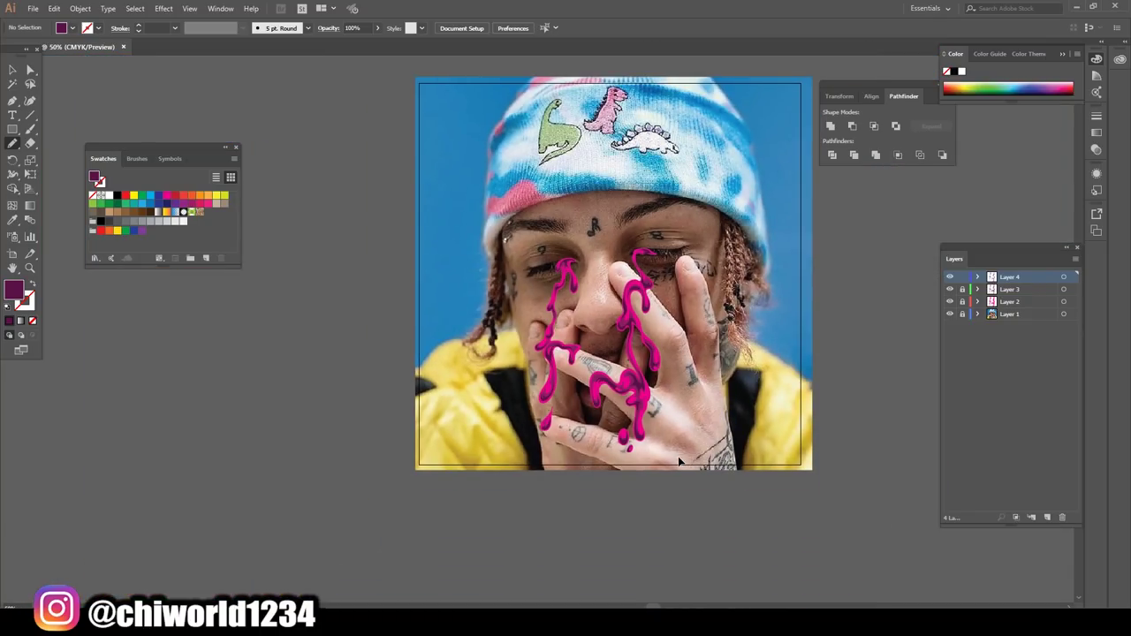
scroll(678, 456, "up", 1)
scroll(679, 456, "right", 2)
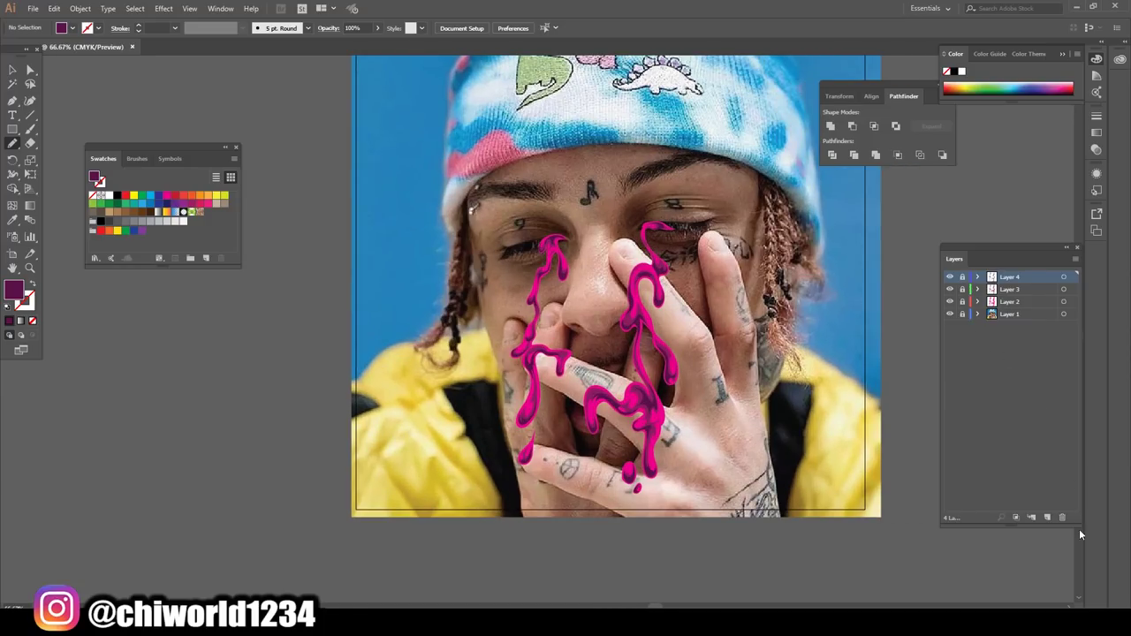
Add a new layer above the drips and set the fill to light pink
left_click(1047, 517)
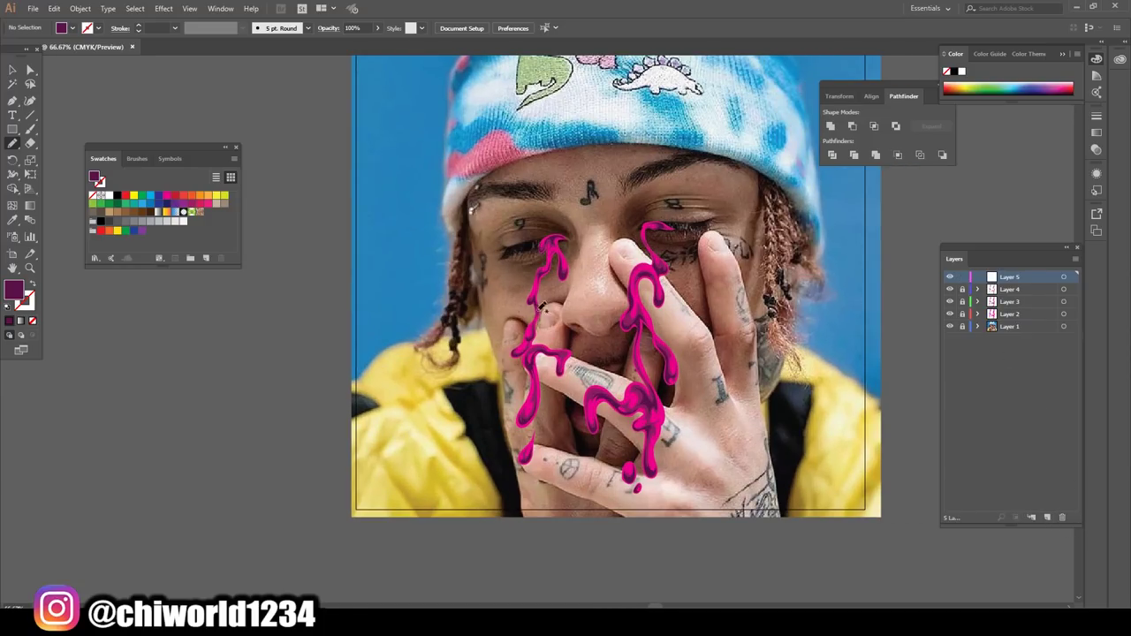
double_click(14, 289)
left_click_drag(76, 80, 71, 27)
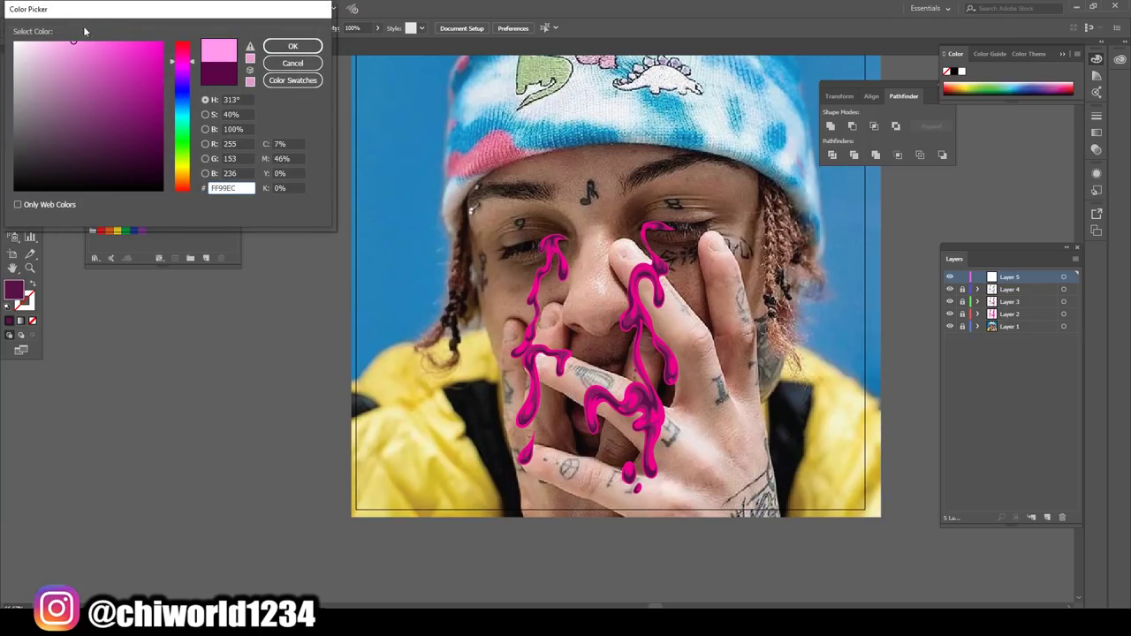
left_click_drag(181, 61, 181, 70)
left_click_drag(103, 44, 81, 24)
left_click(183, 66)
left_click(293, 46)
Draw a light pink highlight shape inside the drip's curl
scroll(800, 386, "down", 2)
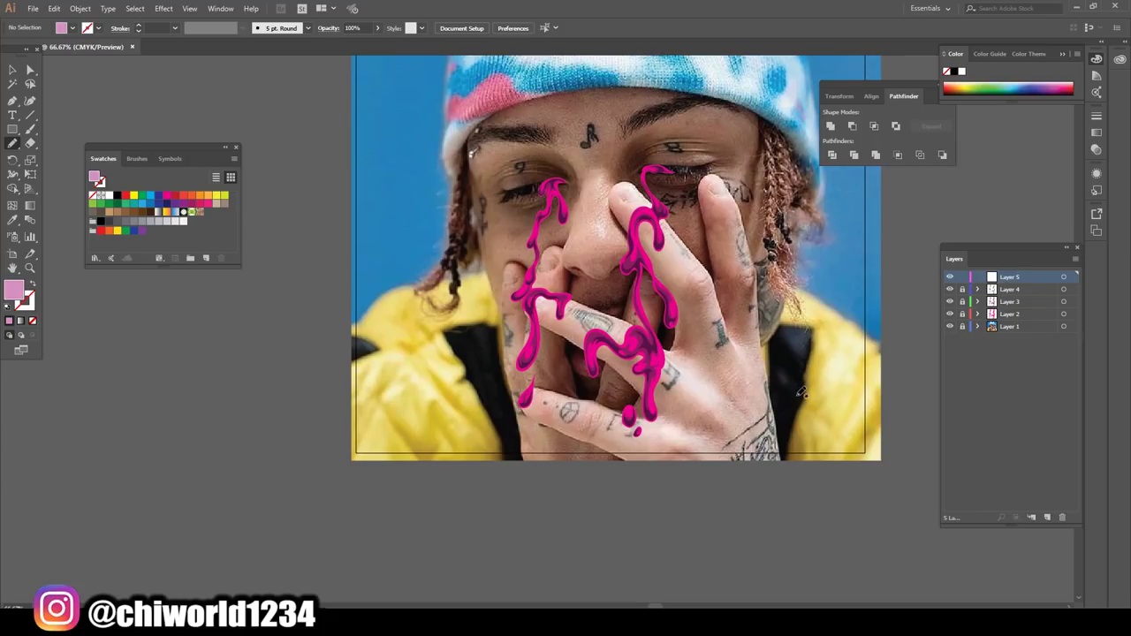
scroll(796, 386, "up", 3)
scroll(794, 386, "up", 2)
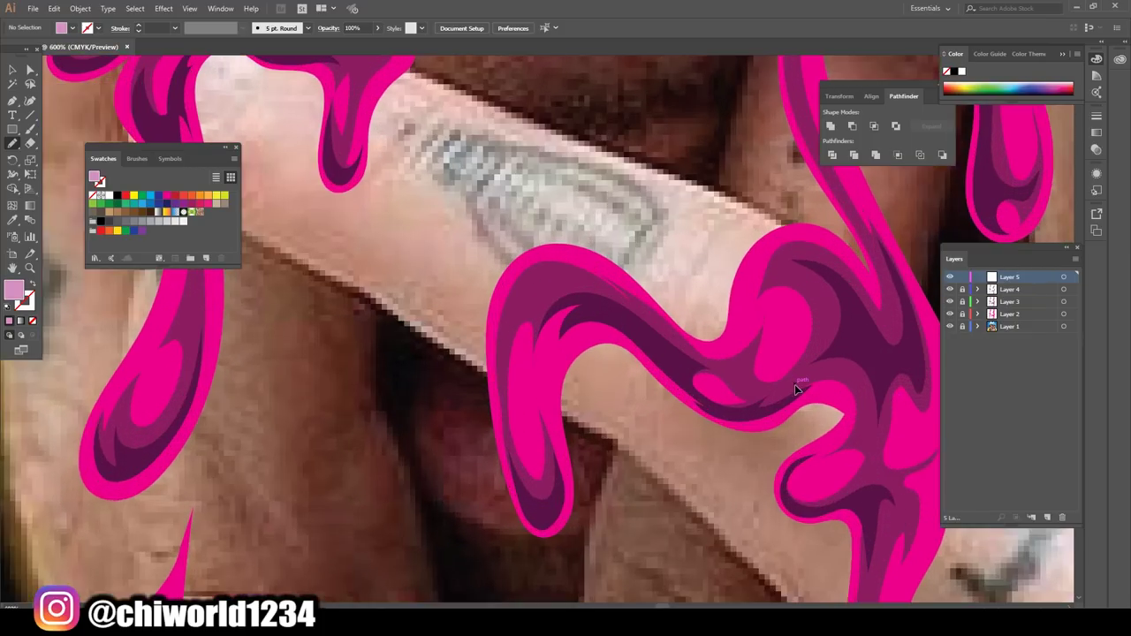
scroll(795, 385, "up", 1)
left_click_drag(514, 420, 616, 270)
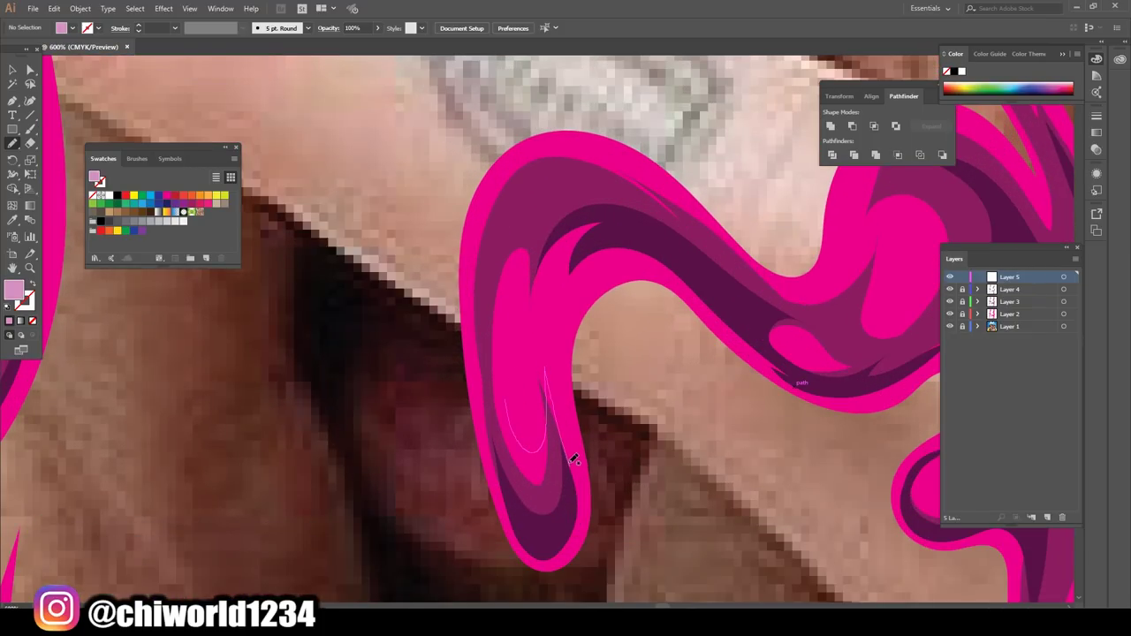
left_click_drag(544, 330, 502, 351)
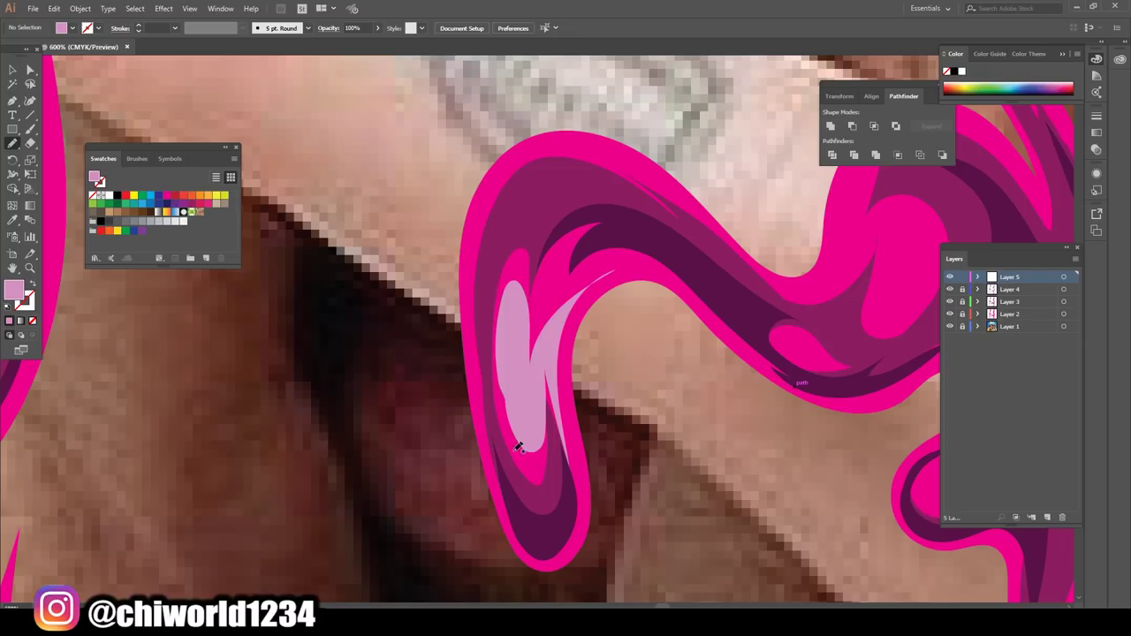
Undo the light pink highlight and reopen the fill colour picker
scroll(676, 579, "down", 2)
scroll(676, 579, "down", 1)
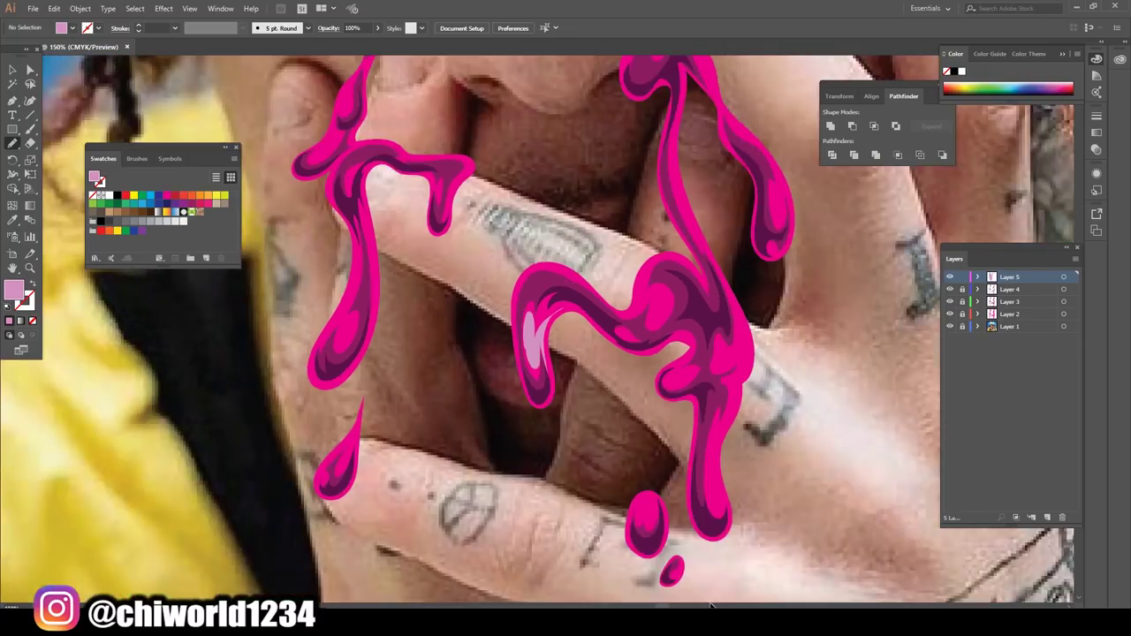
scroll(676, 579, "down", 1)
scroll(678, 583, "up", 1)
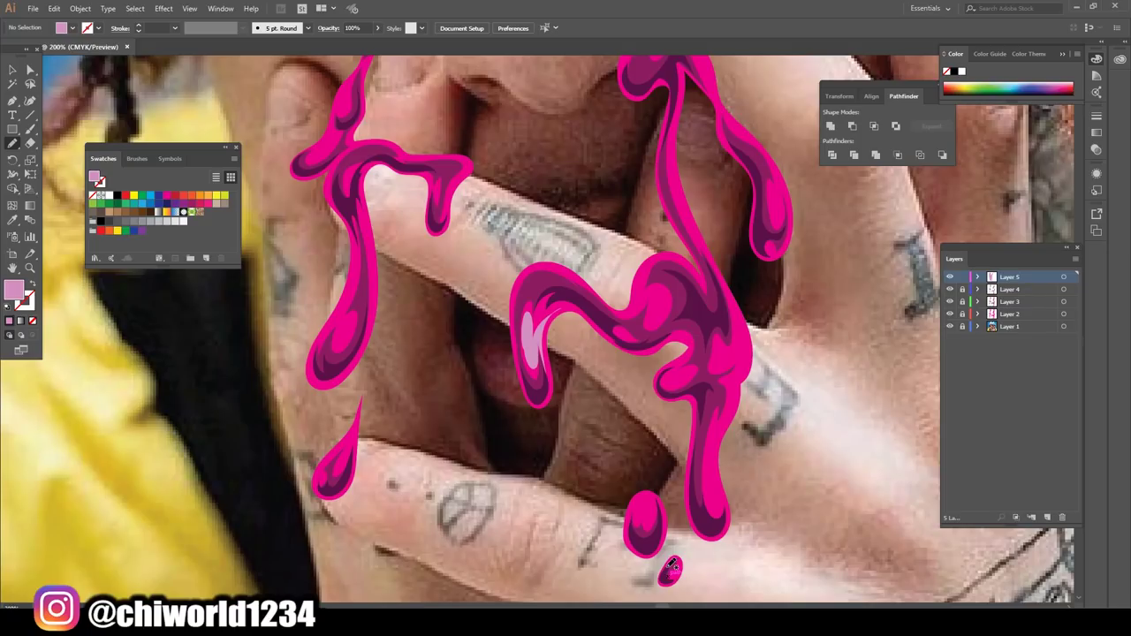
key("ctrl+z")
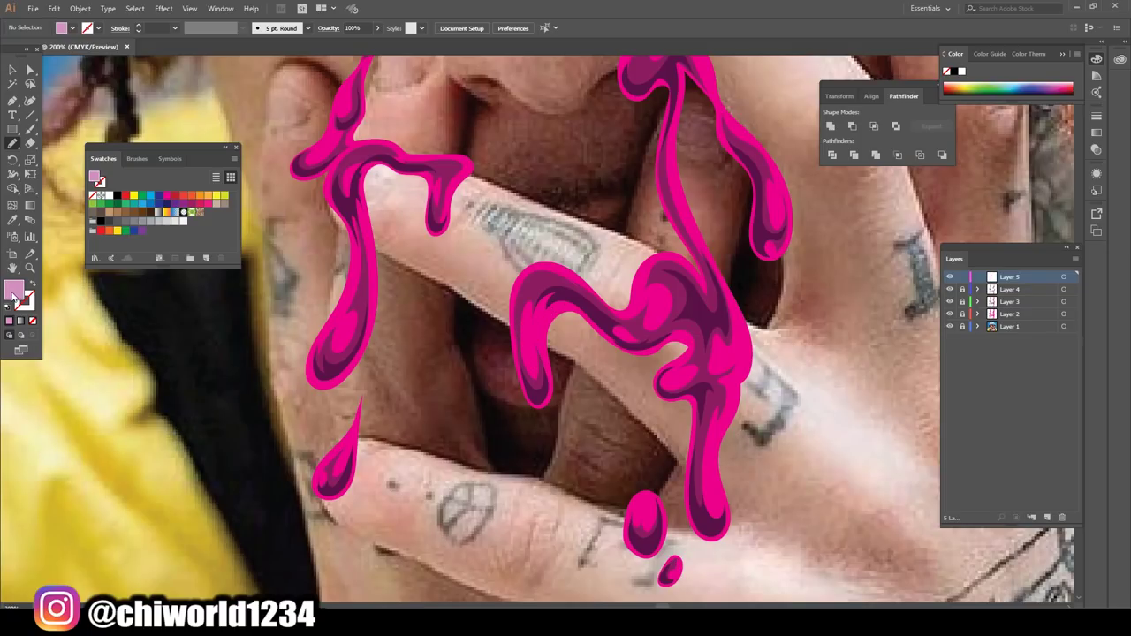
double_click(14, 291)
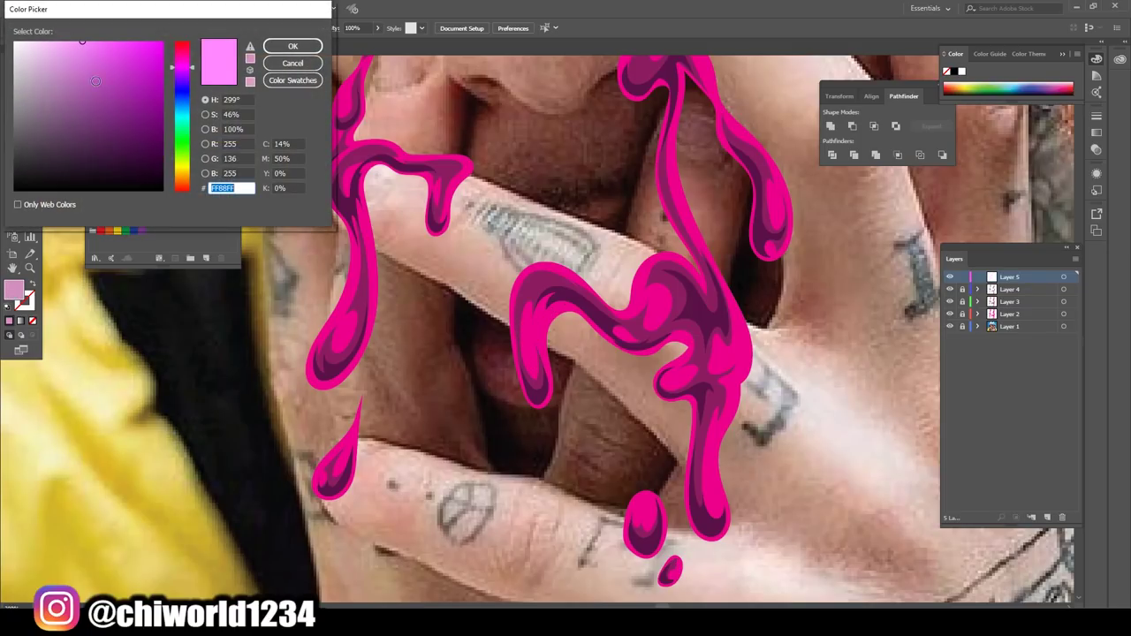
Set the fill to white and draw a highlight at the drip bottom
left_click(292, 46)
scroll(491, 323, "up", 1)
scroll(507, 364, "up", 3)
scroll(506, 364, "down", 2)
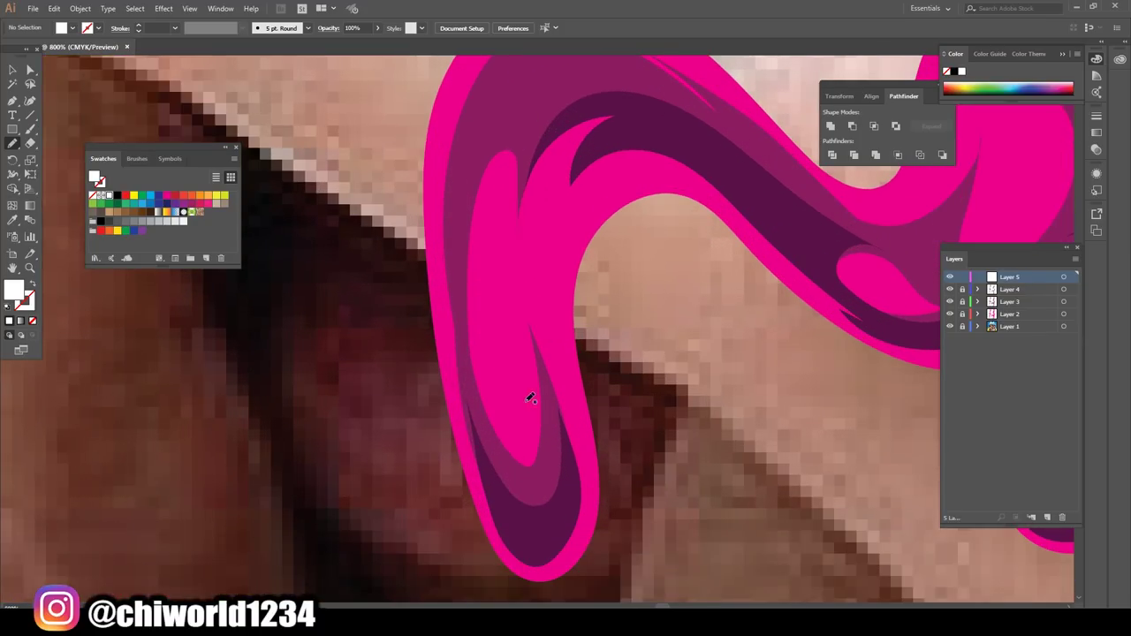
left_click_drag(508, 424, 549, 265)
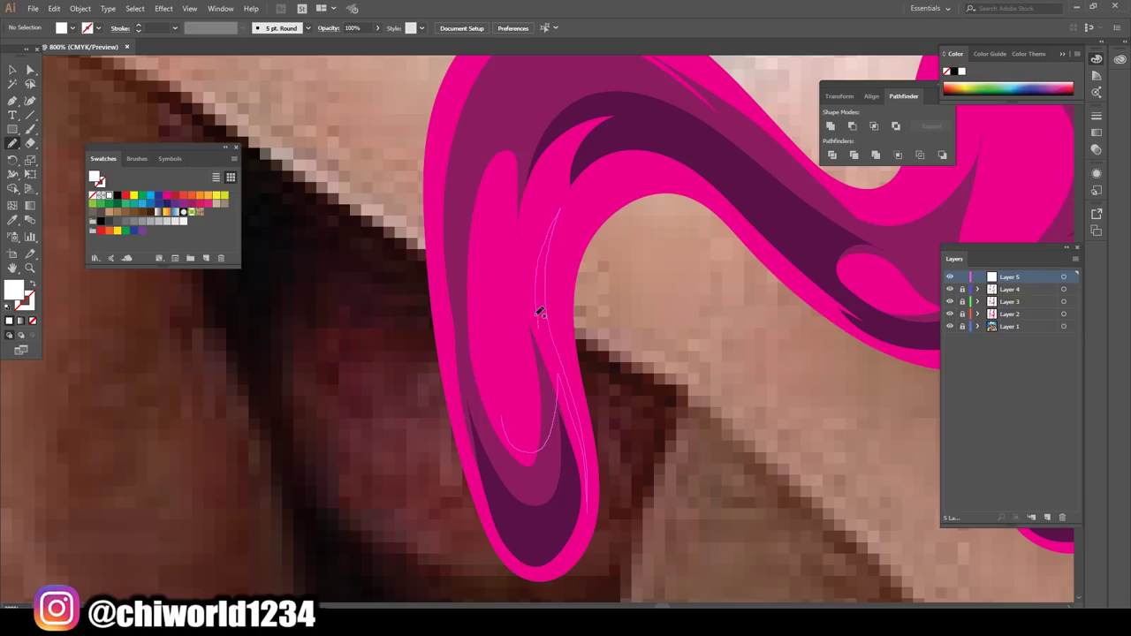
left_click_drag(549, 265, 510, 501)
Add white highlights inside the right drip, a small oval above, and one on the left drip
key("ctrl+minus")
key("ctrl+minus")
key("ctrl+minus")
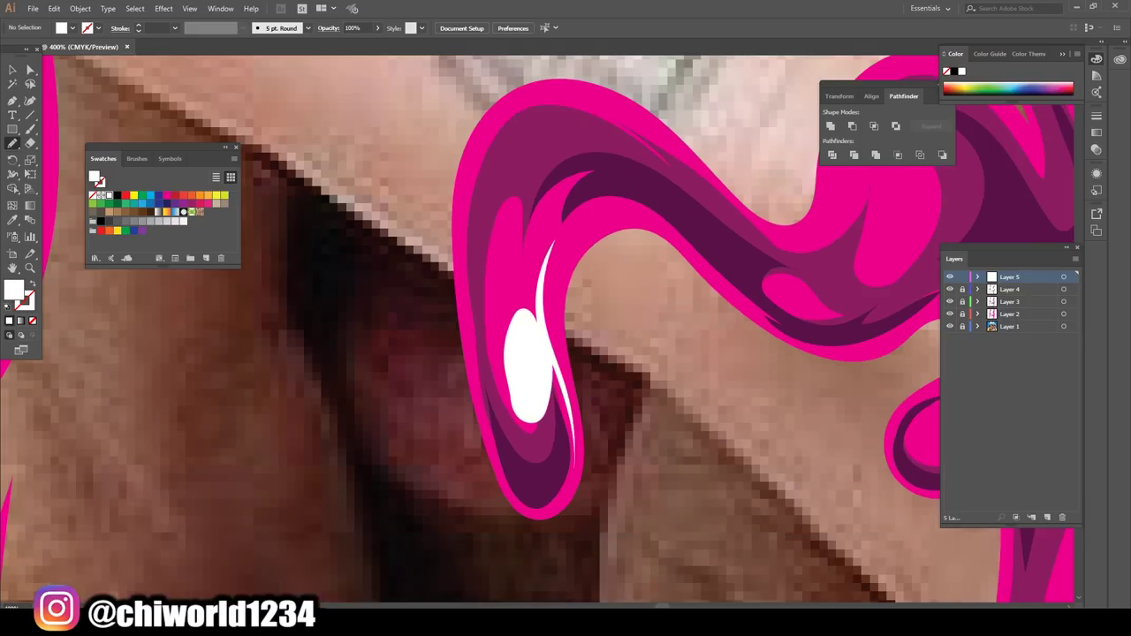
key("ctrl+minus")
key("ctrl+minus")
key("ctrl+minus")
key("ctrl+minus")
key("ctrl+plus")
key("ctrl+plus")
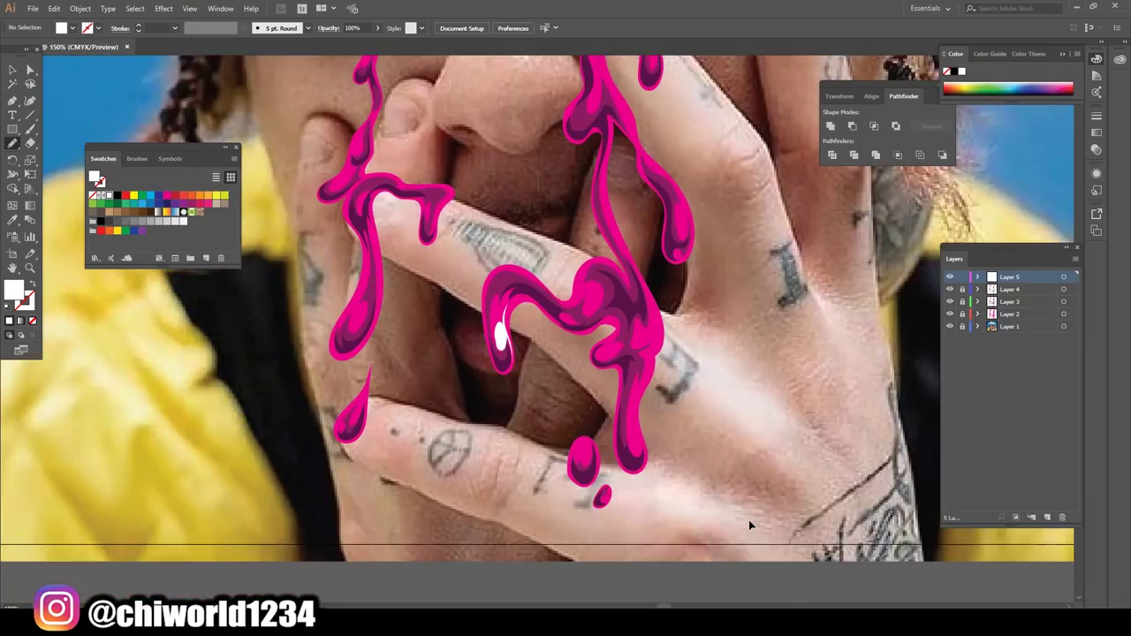
key("ctrl+plus")
key("ctrl+plus")
key("ctrl+plus")
key("ctrl+plus")
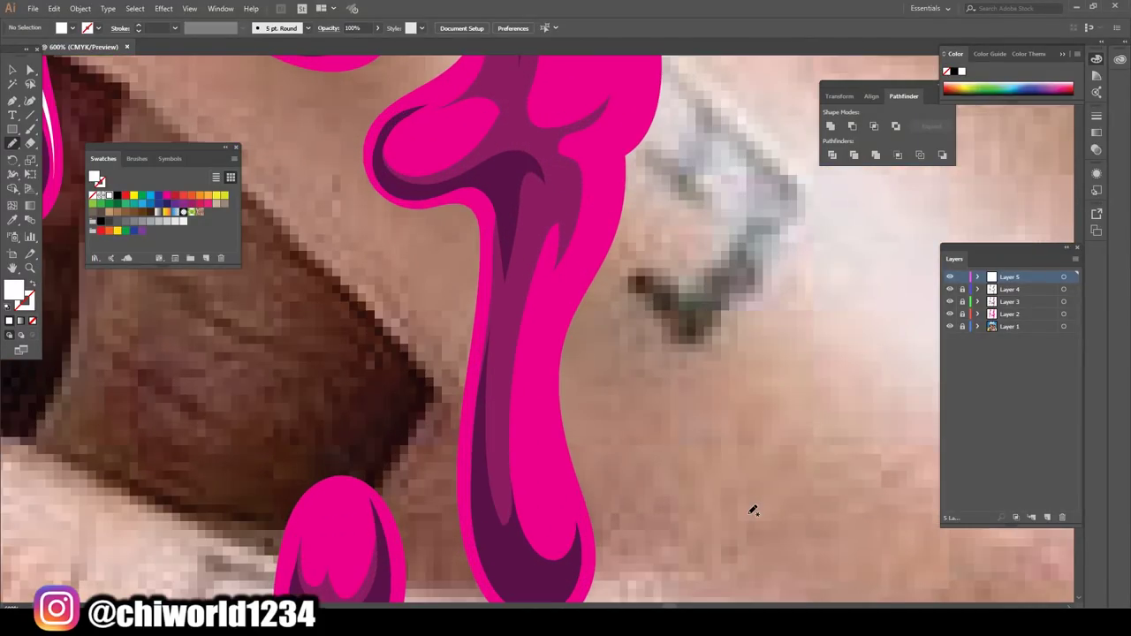
scroll(750, 513, "down", 2)
left_click_drag(555, 475, 535, 440)
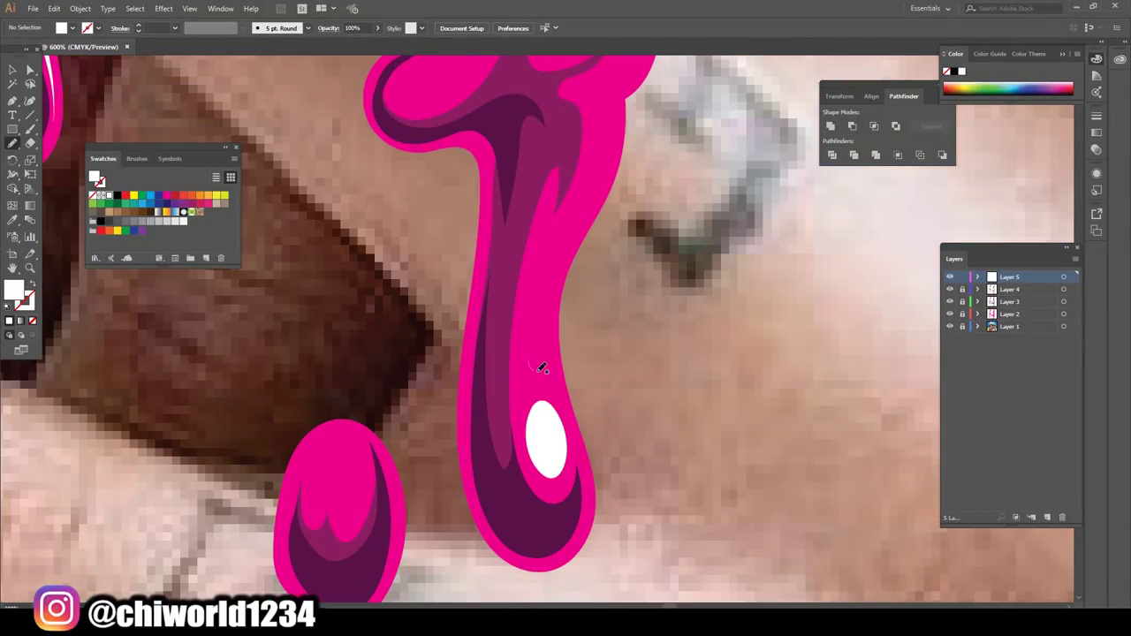
left_click_drag(532, 364, 534, 341)
mouse_move(337, 476)
left_mouse_down()
mouse_move(341, 434)
mouse_move(336, 485)
left_mouse_up()
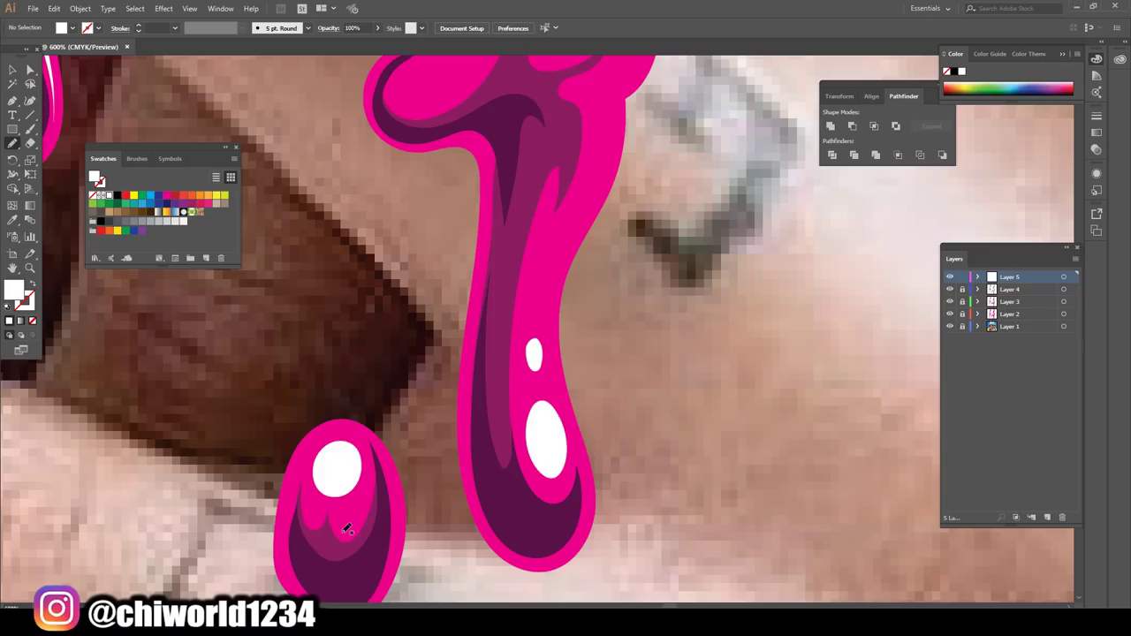
Add a white oval in the upper drip and a curved highlight along its lower edge
key("ctrl+0")
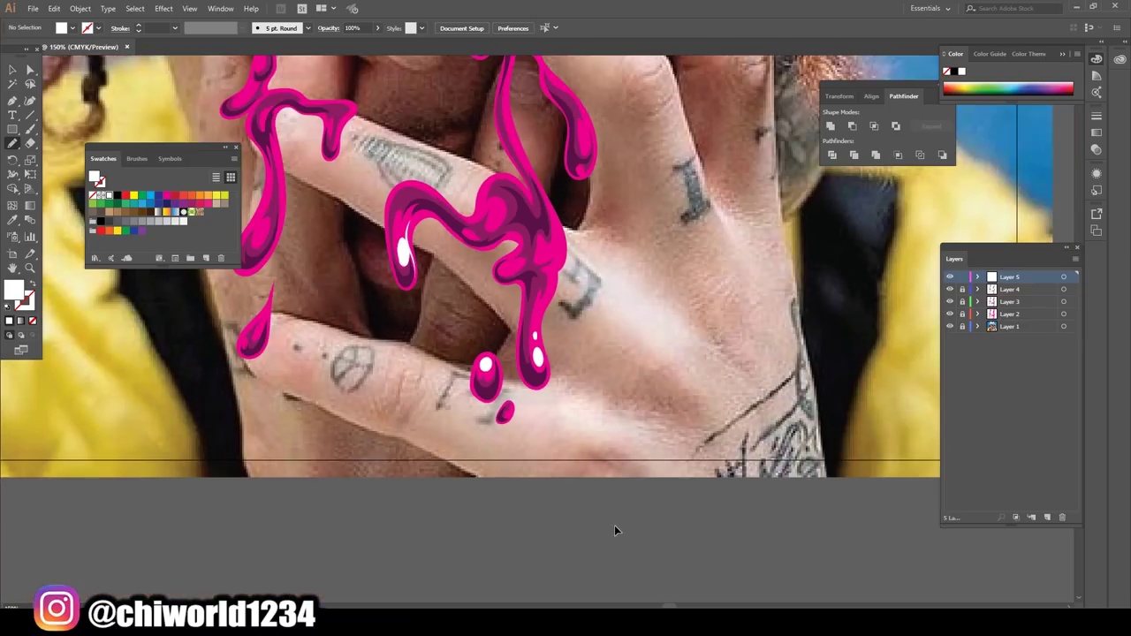
key("ctrl+plus")
key("ctrl+plus")
key("ctrl+plus")
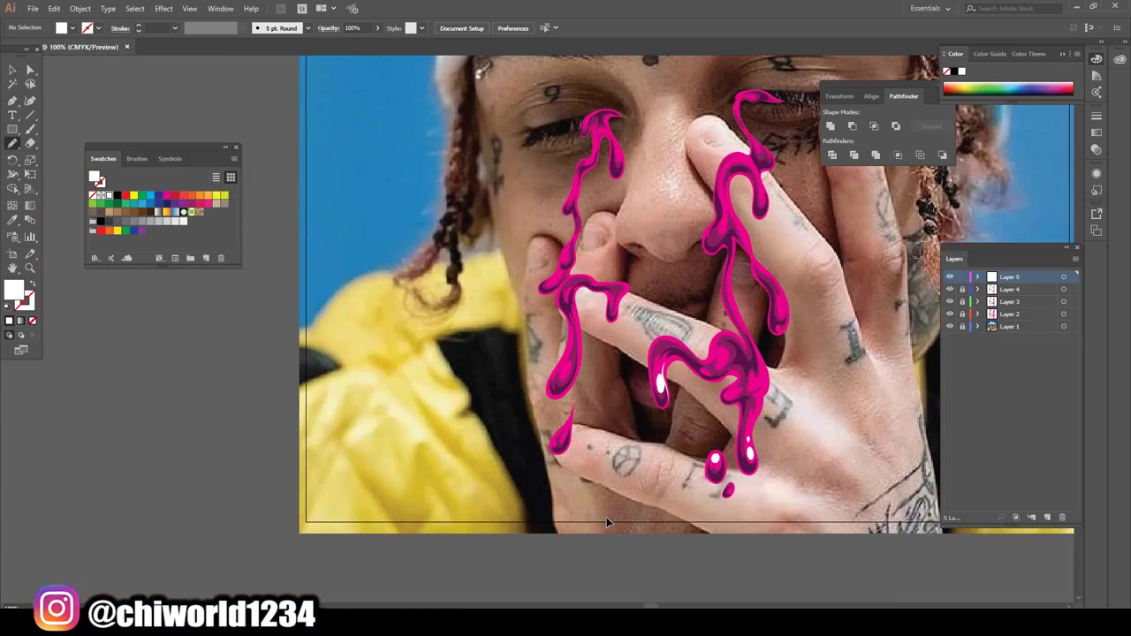
key("ctrl+plus")
key("ctrl+plus")
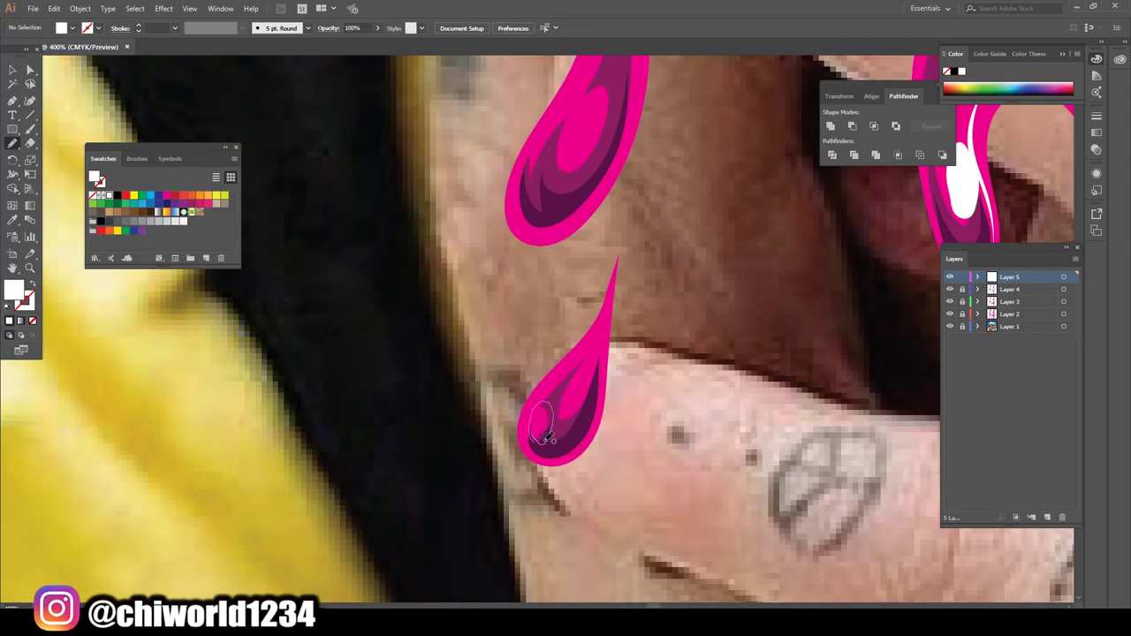
scroll(552, 381, "up", 3)
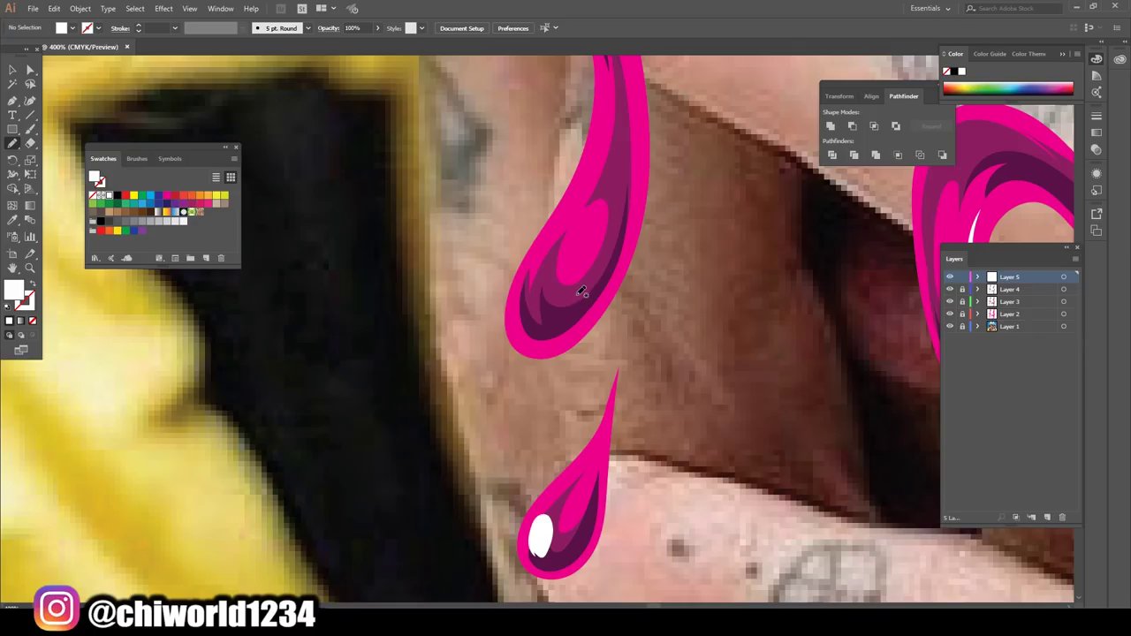
left_click_drag(565, 285, 574, 283)
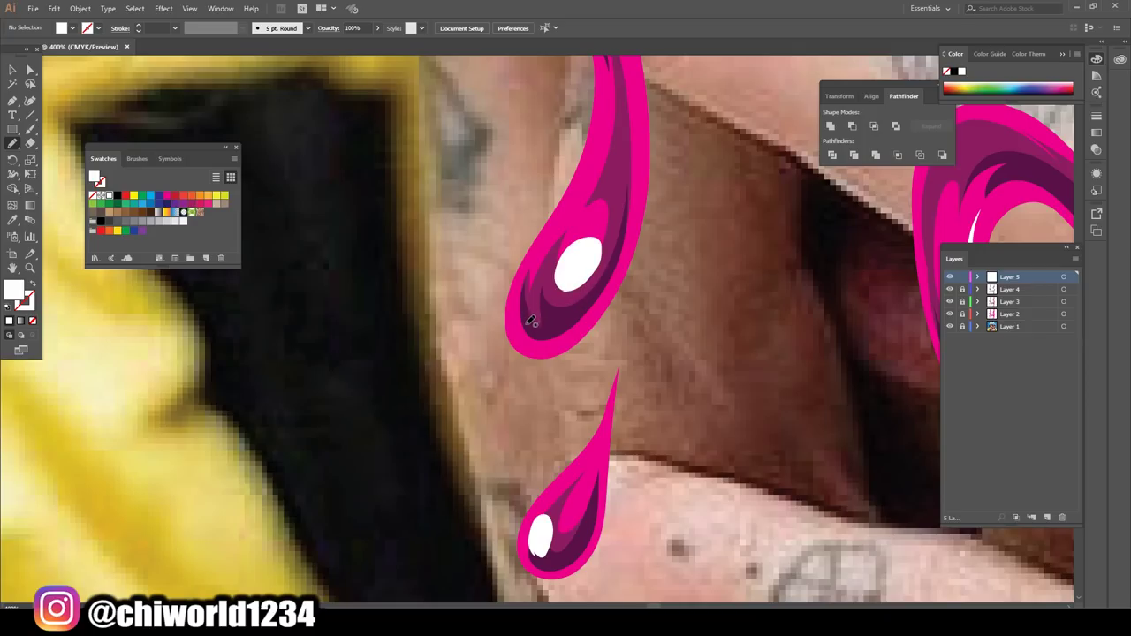
left_click_drag(613, 269, 522, 320)
Draw a white streak highlight down the drip
scroll(776, 535, "down", 3)
scroll(789, 519, "down", 3)
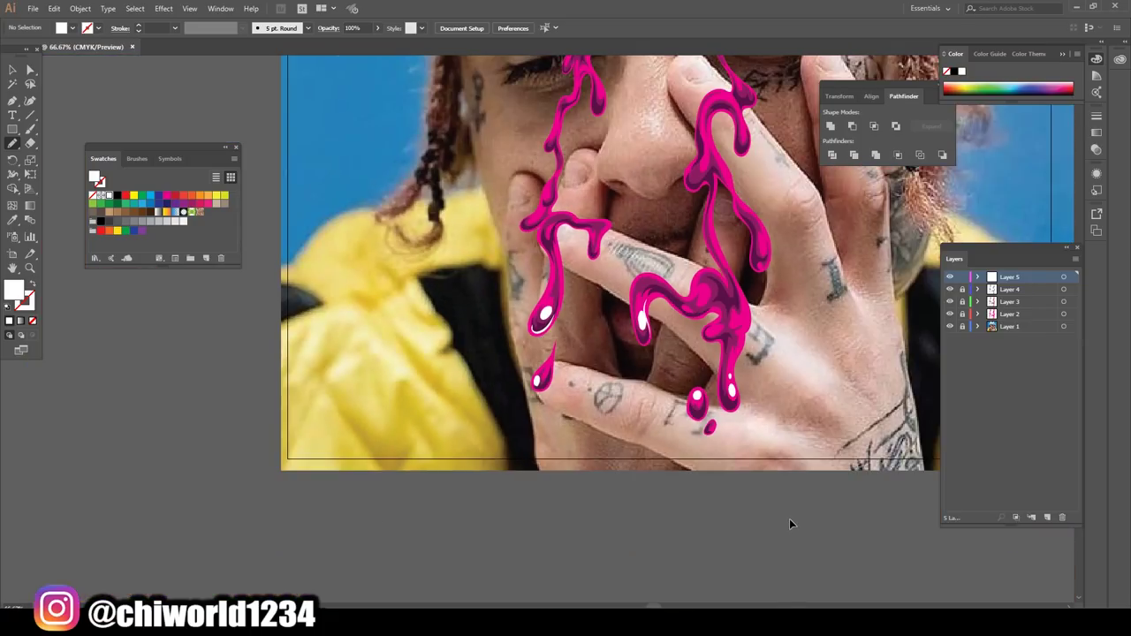
scroll(789, 519, "down", 1)
scroll(806, 468, "up", 1)
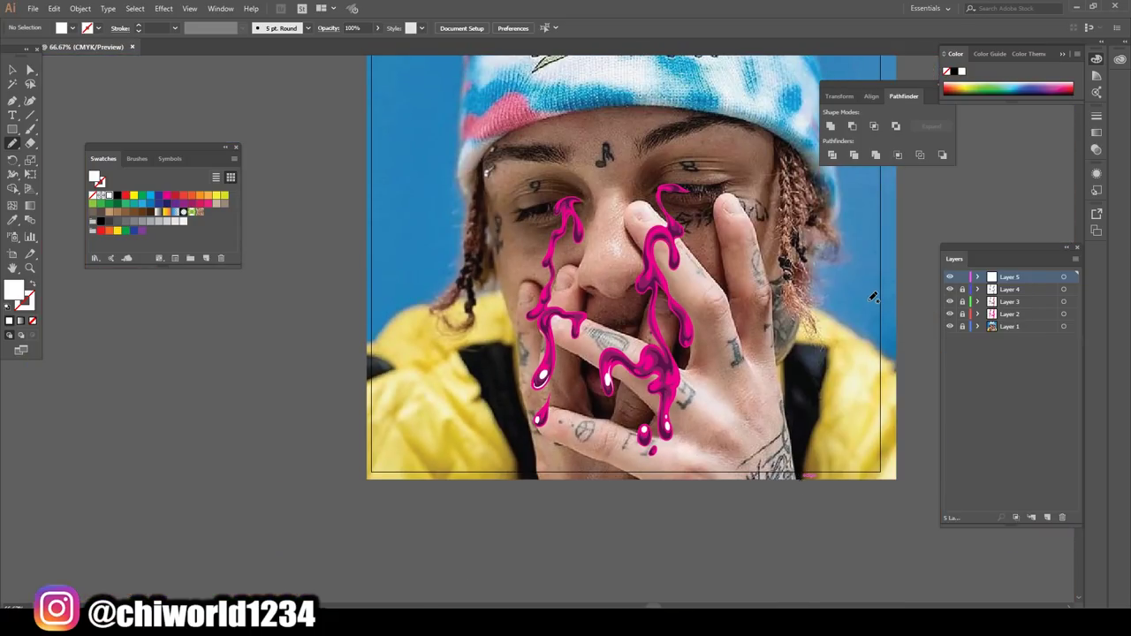
scroll(784, 327, "right", 2)
scroll(784, 327, "right", 1)
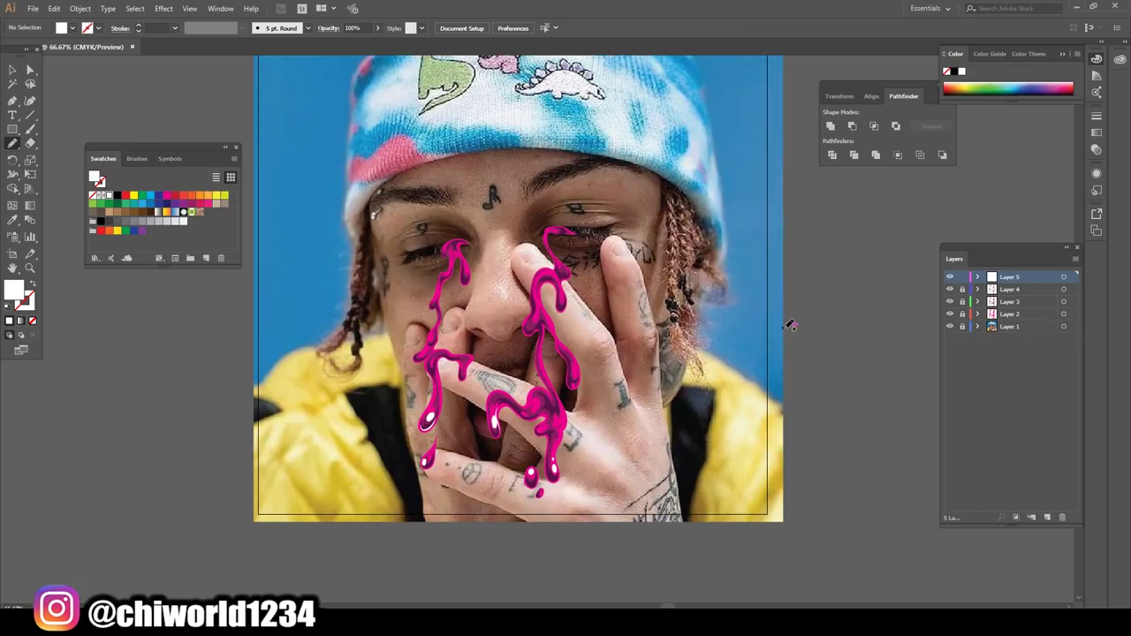
scroll(784, 327, "up", 1)
scroll(784, 326, "up", 2)
scroll(784, 326, "up", 2)
scroll(783, 326, "up", 2)
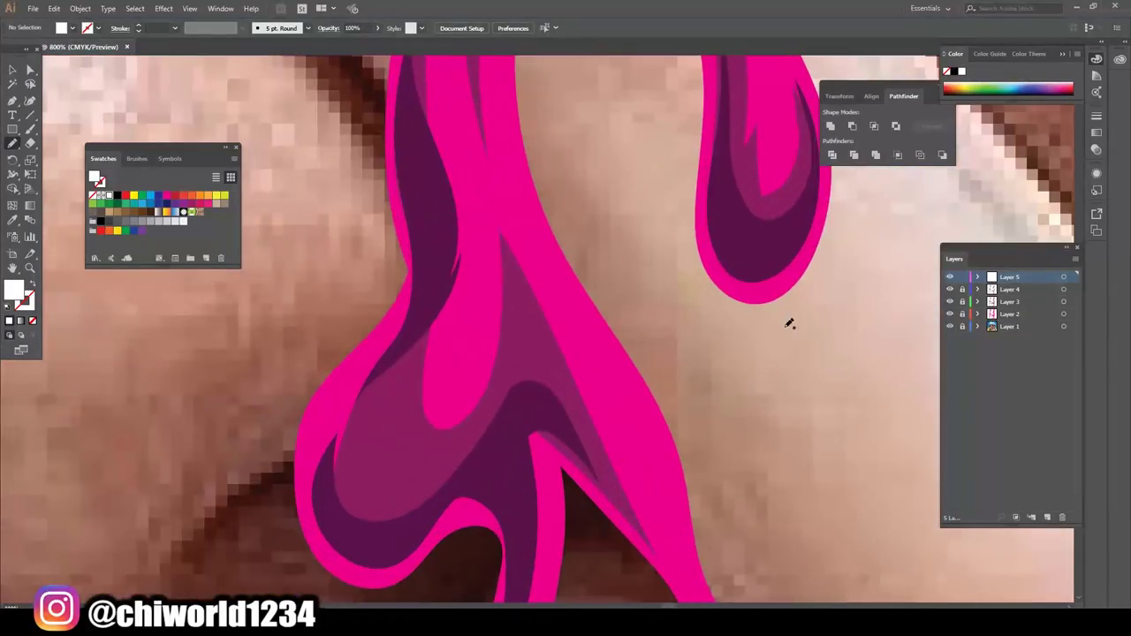
mouse_move(492, 365)
left_mouse_down()
mouse_move(501, 278)
mouse_move(465, 156)
mouse_move(492, 291)
mouse_move(484, 397)
left_mouse_up()
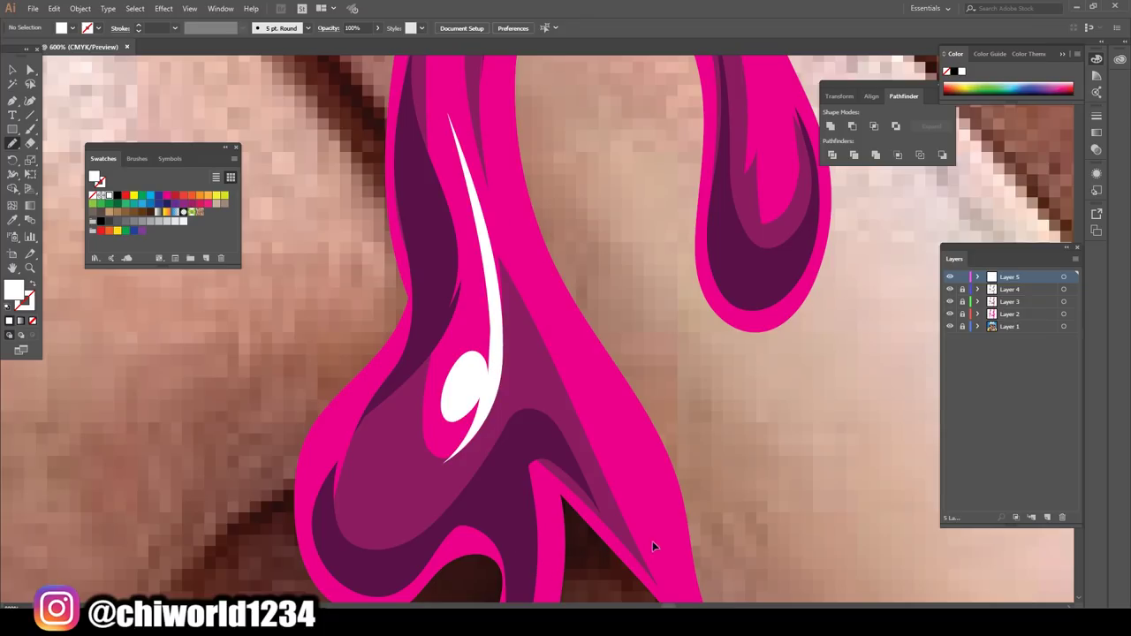
Add a white highlight along the drip's right edge
scroll(689, 530, "down", 3)
scroll(688, 530, "down", 2)
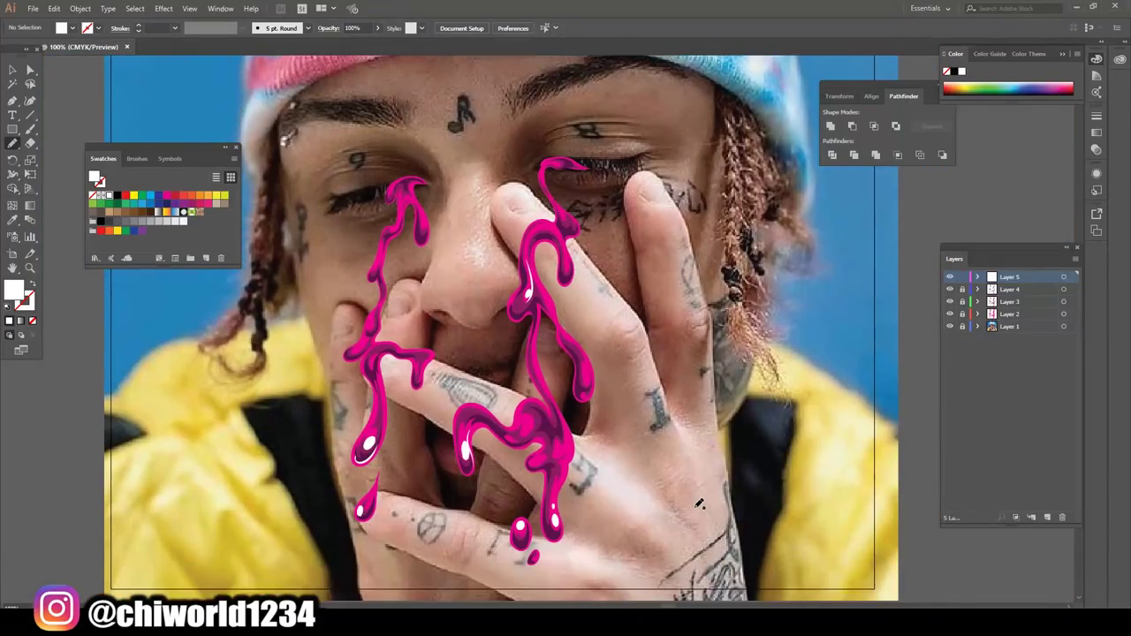
scroll(699, 503, "up", 1)
scroll(699, 504, "up", 2)
scroll(699, 503, "up", 2)
scroll(699, 503, "up", 1)
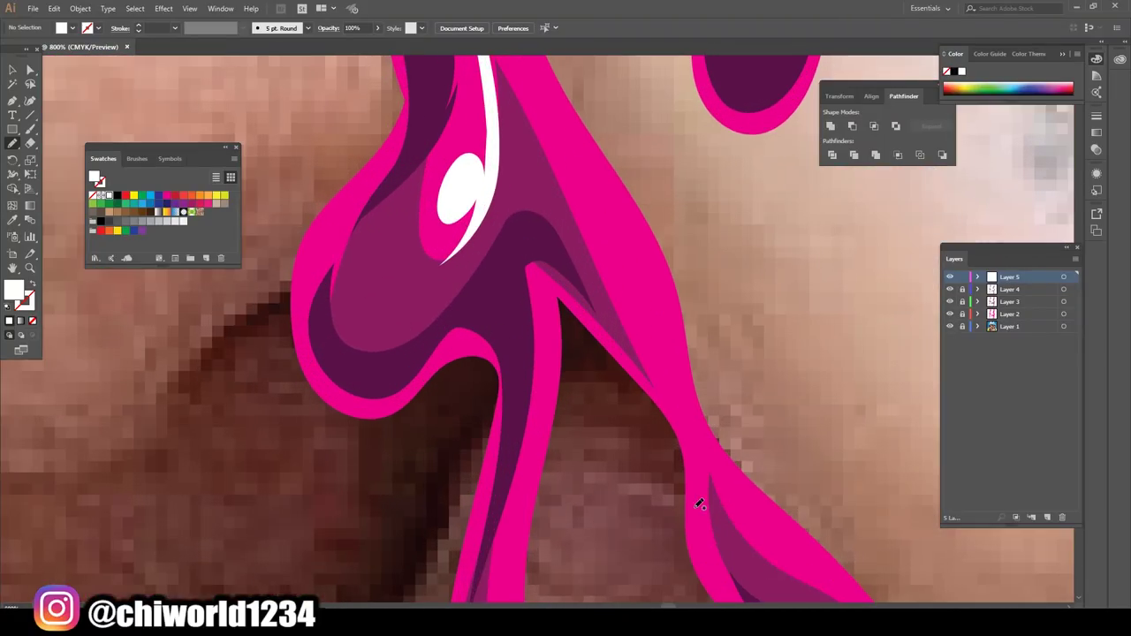
scroll(699, 504, "up", 2)
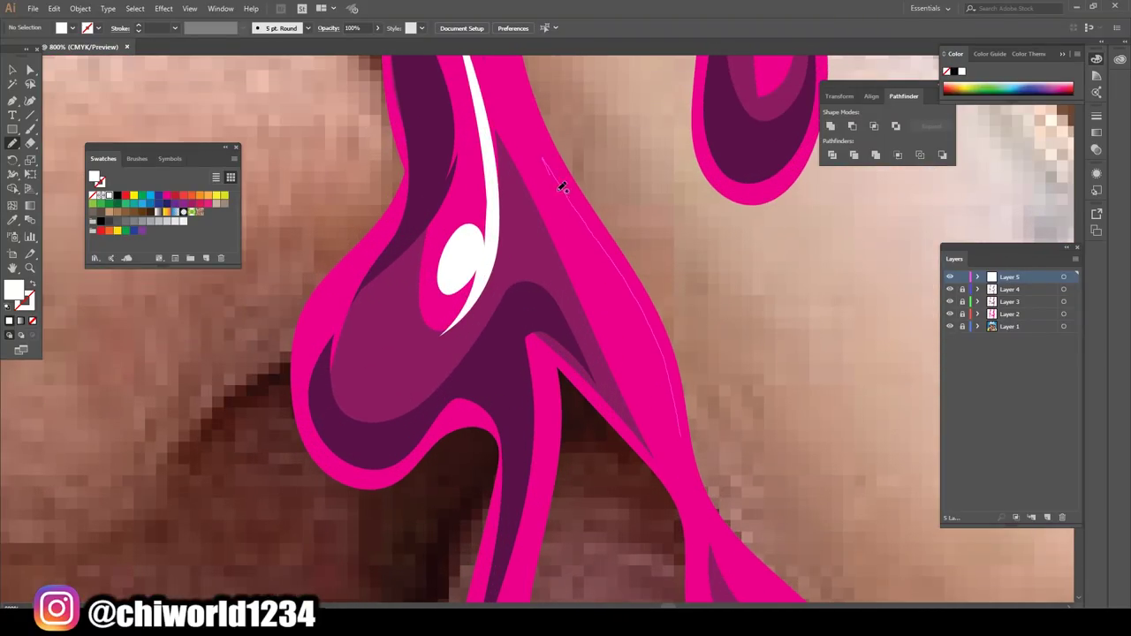
left_click_drag(606, 242, 698, 473)
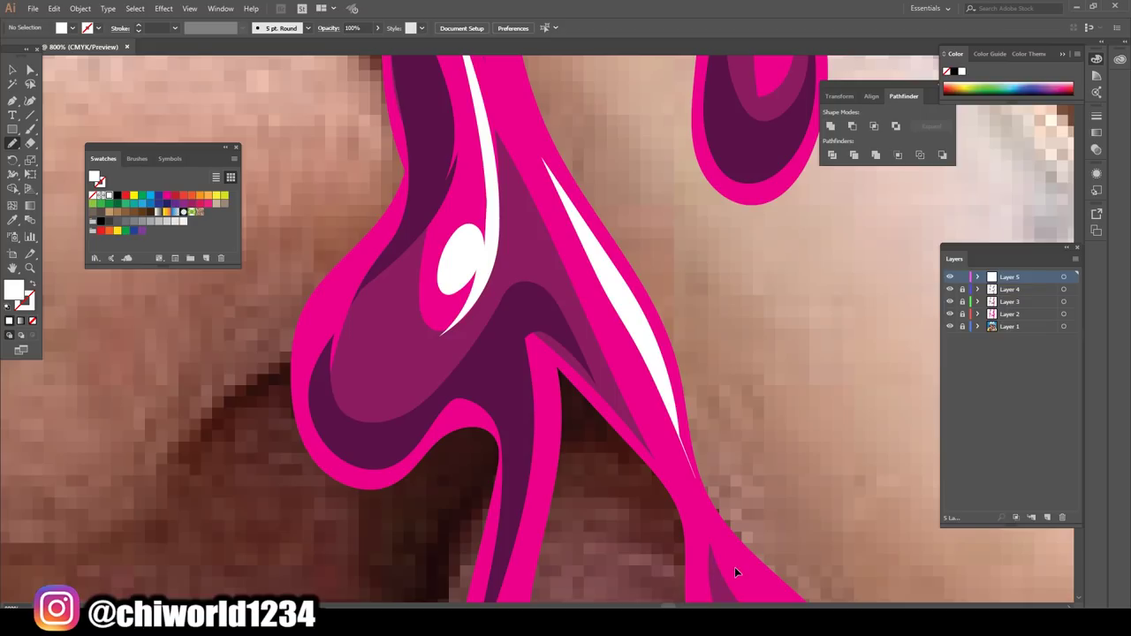
Draw white highlights in the drip beside the nose
key("ctrl+0")
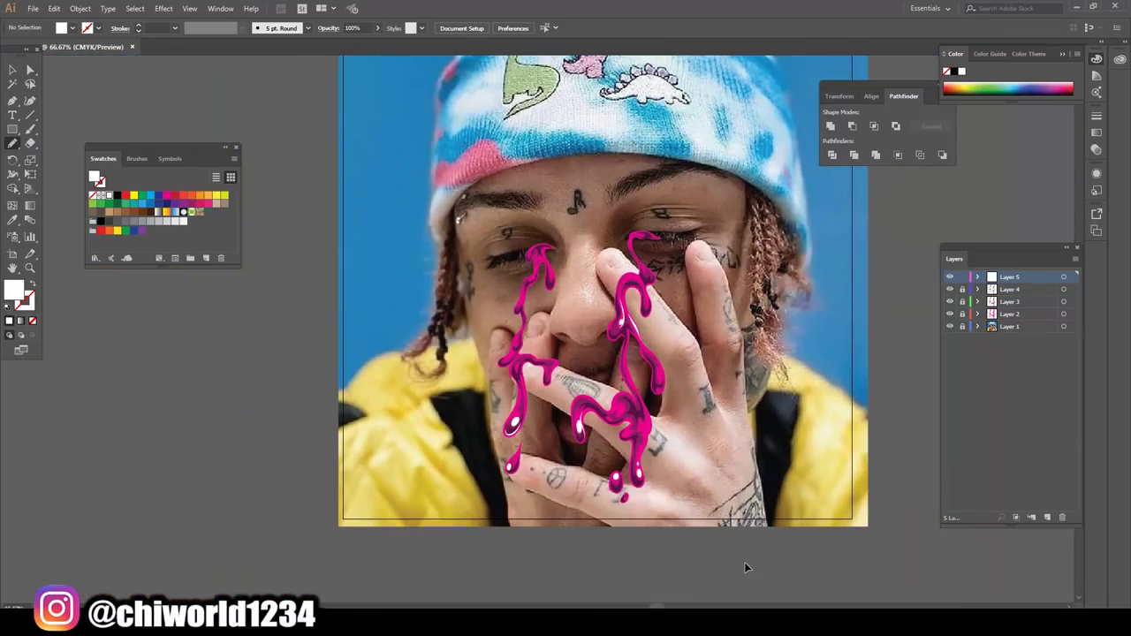
key("ctrl+plus")
key("ctrl+plus")
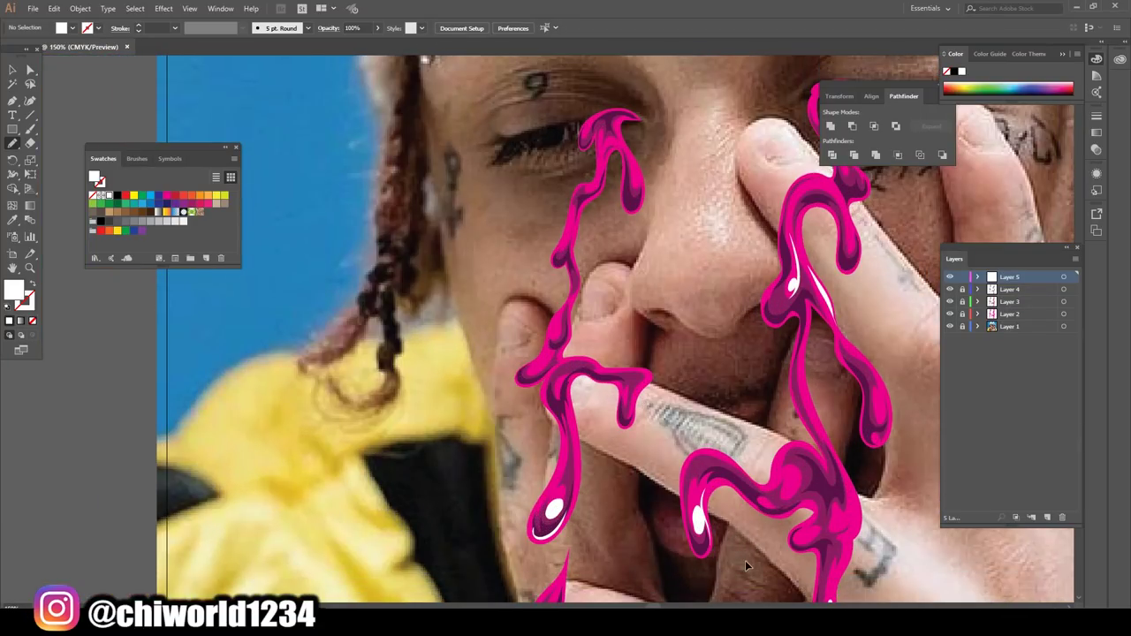
key("ctrl+plus")
key("ctrl+plus")
key("ctrl+plus")
key("ctrl+plus")
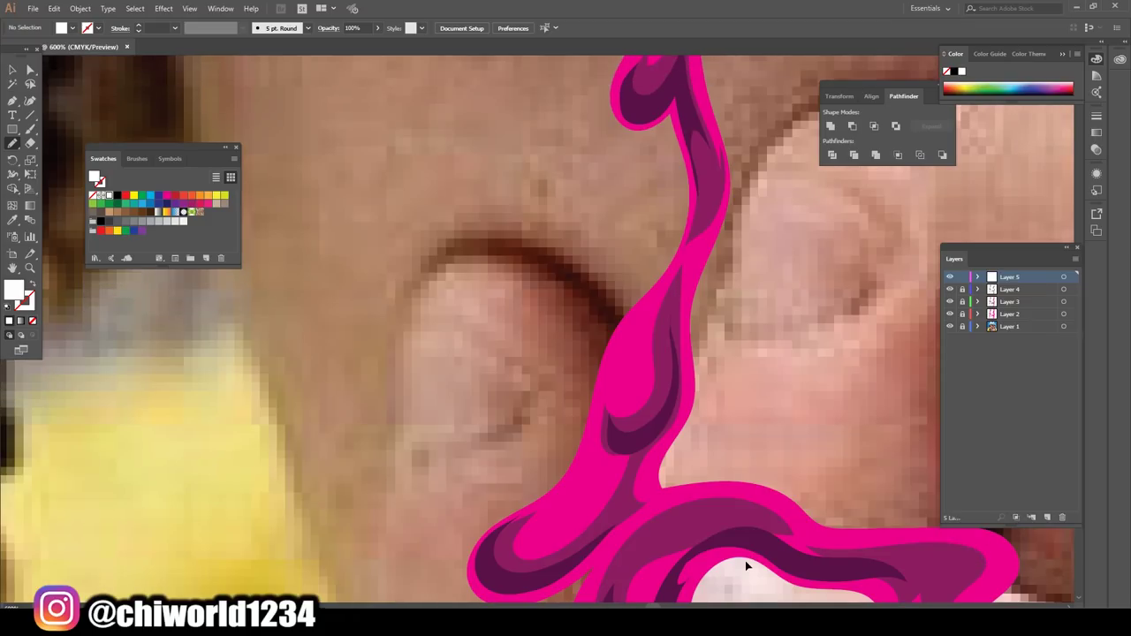
key("ctrl+plus")
mouse_move(667, 335)
left_mouse_down()
mouse_move(630, 338)
mouse_move(624, 393)
left_mouse_up()
scroll(575, 480, "down", 1)
mouse_move(570, 425)
left_mouse_down()
mouse_move(528, 486)
mouse_move(602, 394)
left_mouse_up()
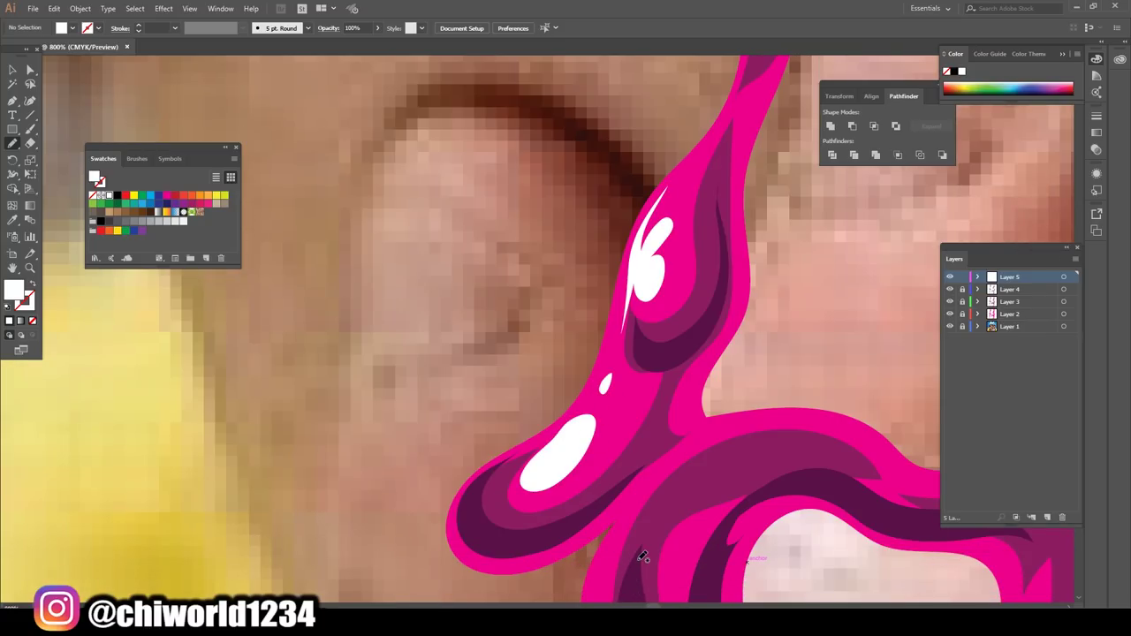
Add a white blob, a stroke, and a right-edge highlight in the right drip
scroll(642, 557, "down", 2)
scroll(643, 557, "down", 3)
scroll(642, 557, "down", 1)
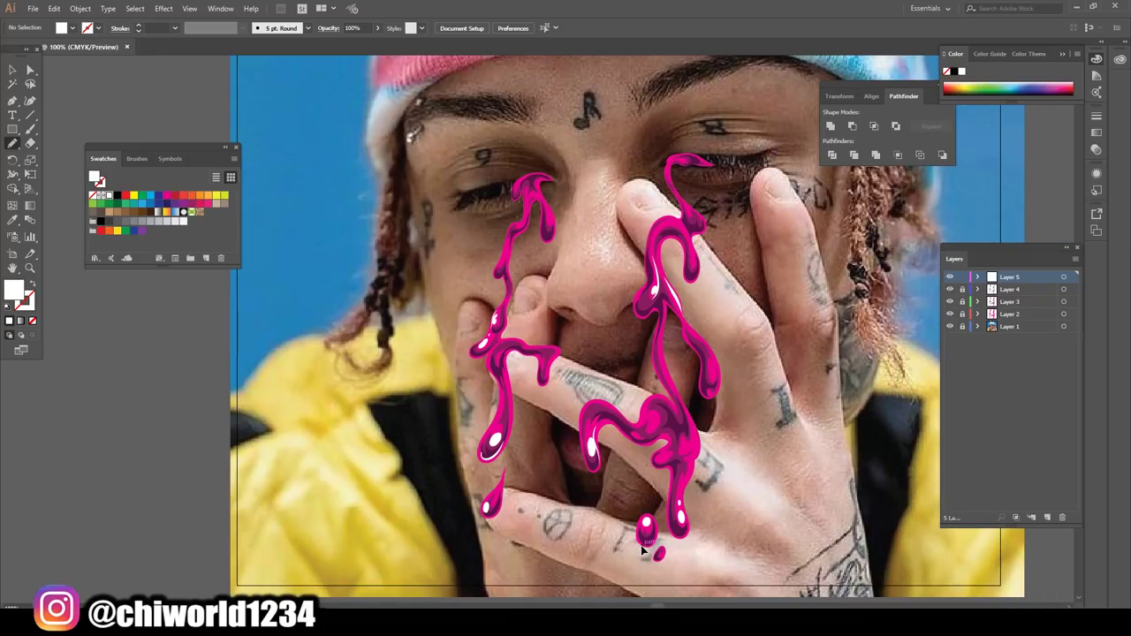
scroll(645, 550, "up", 1)
scroll(654, 543, "up", 1)
scroll(676, 530, "up", 1)
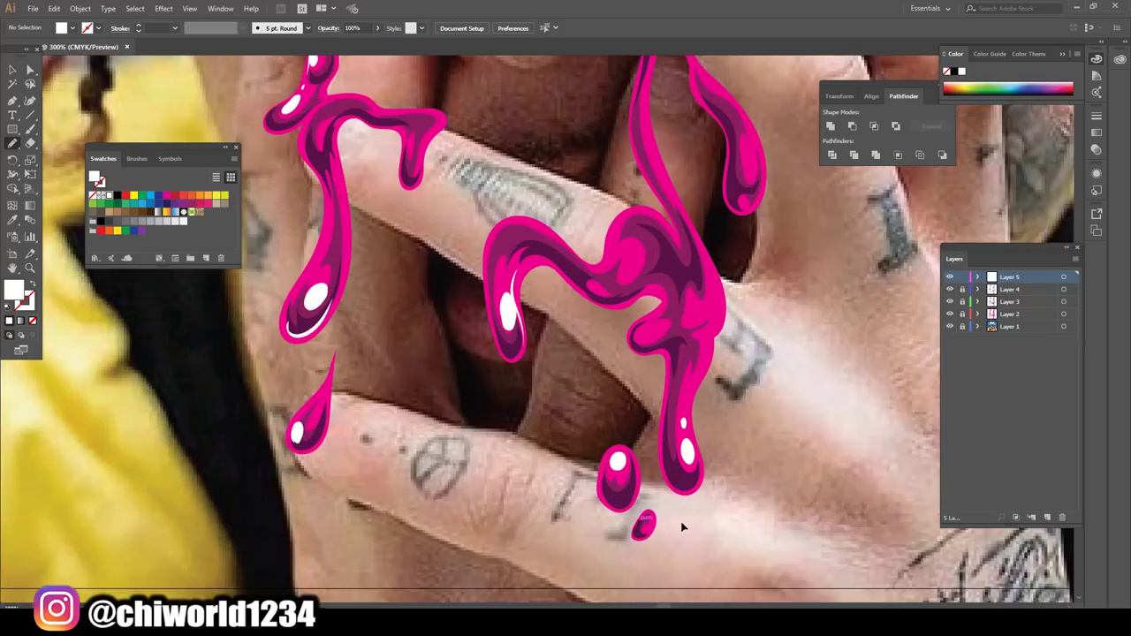
scroll(682, 528, "up", 1)
left_click_drag(638, 320, 651, 327)
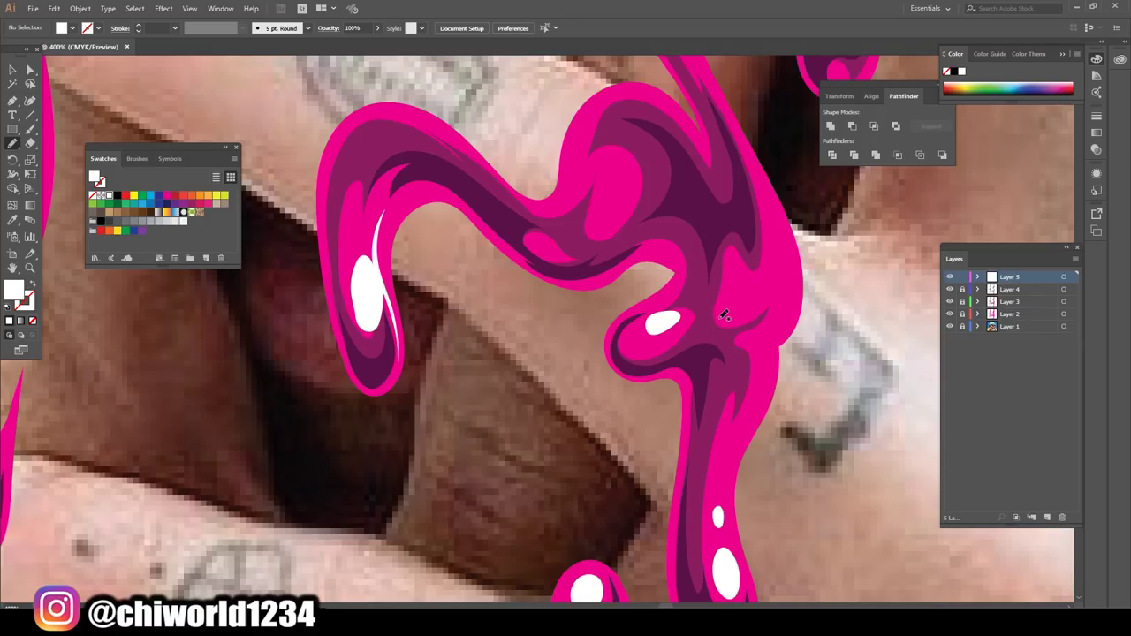
left_click_drag(723, 314, 734, 319)
left_click_drag(802, 281, 766, 341)
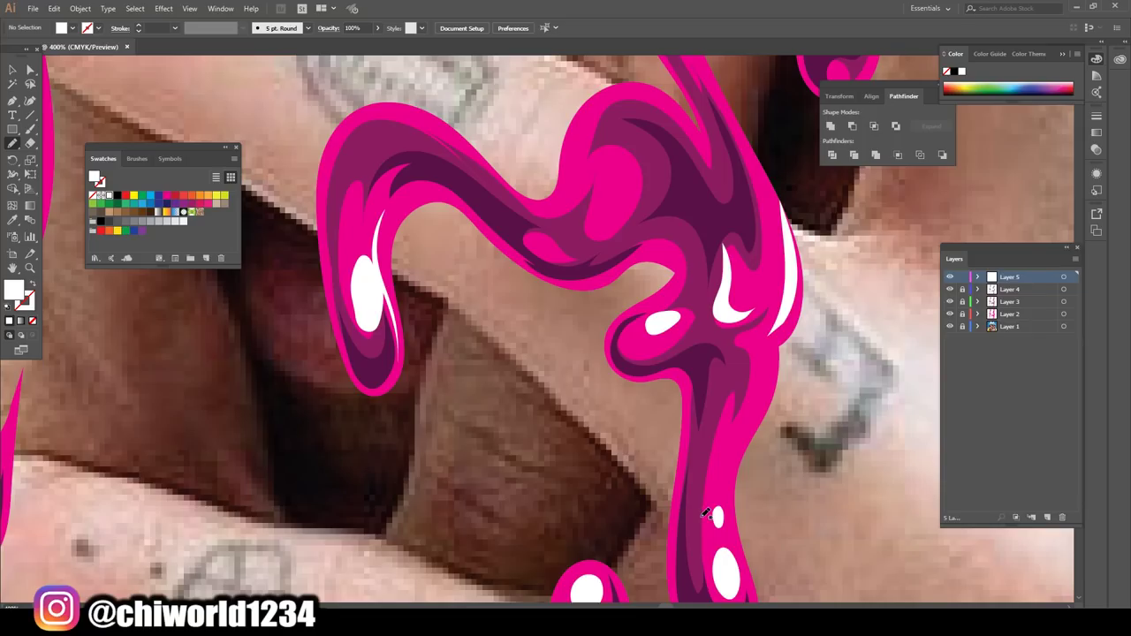
key("ctrl+minus")
key("ctrl+minus")
key("ctrl+minus")
key("ctrl+minus")
key("ctrl+minus")
Trace white Pencil highlights along the right drip's upper stretch and curved arm
scroll(690, 442, "up", 2)
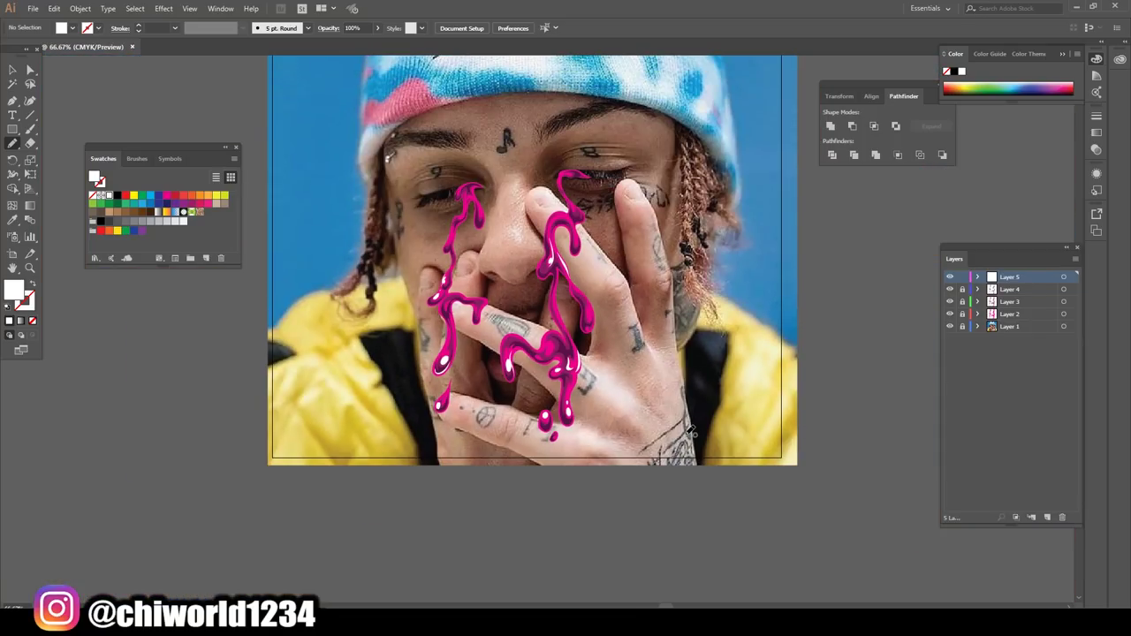
key("ctrl+plus")
key("ctrl+plus")
key("ctrl+plus")
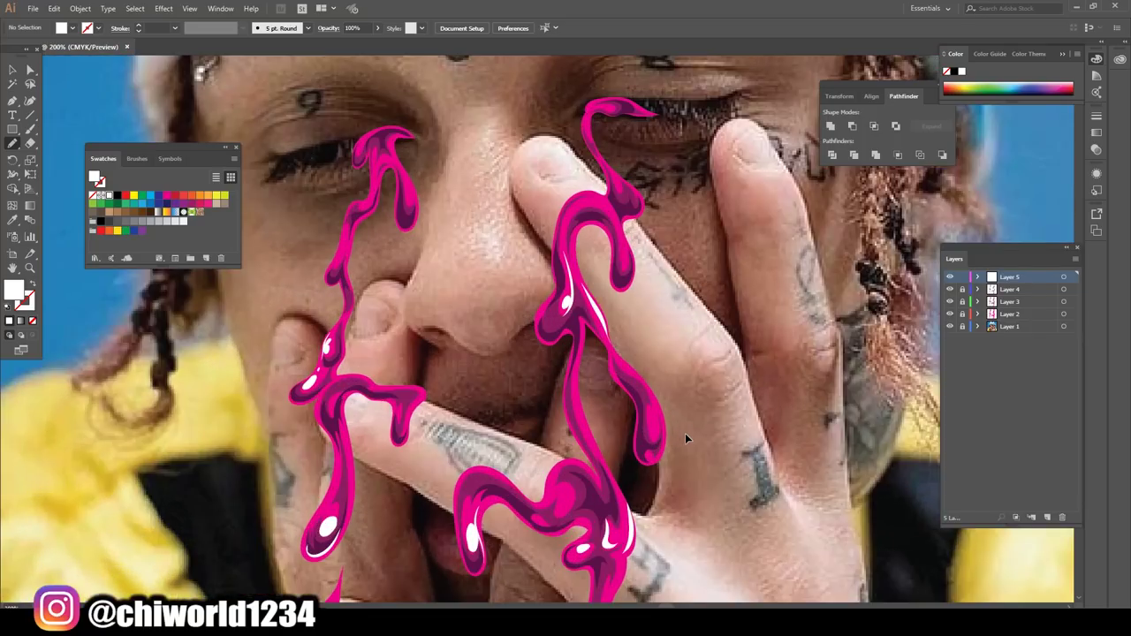
scroll(690, 431, "up", 2)
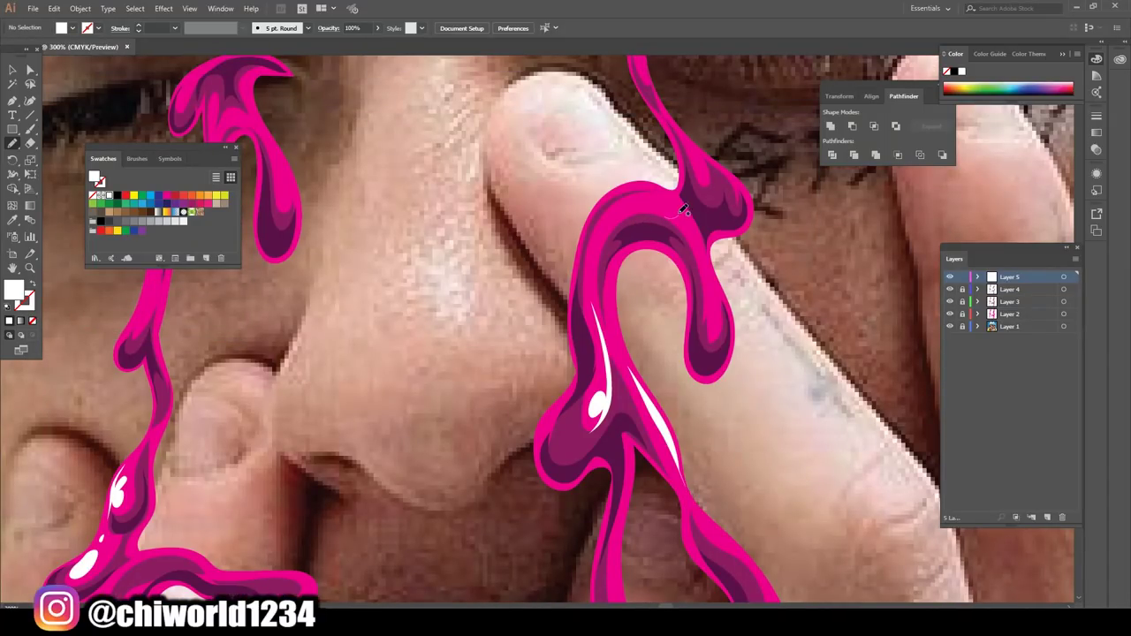
left_click_drag(659, 205, 625, 215)
left_click_drag(690, 230, 700, 261)
scroll(690, 411, "up", 1)
scroll(690, 411, "up", 1)
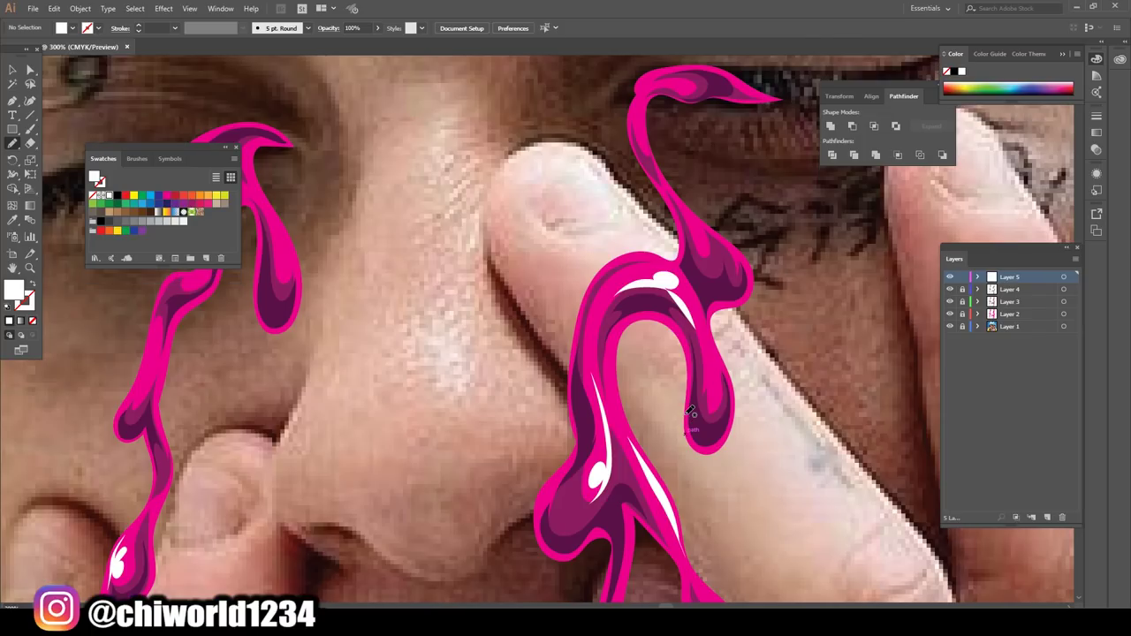
scroll(690, 411, "up", 2)
scroll(690, 411, "up", 1)
scroll(767, 369, "up", 1)
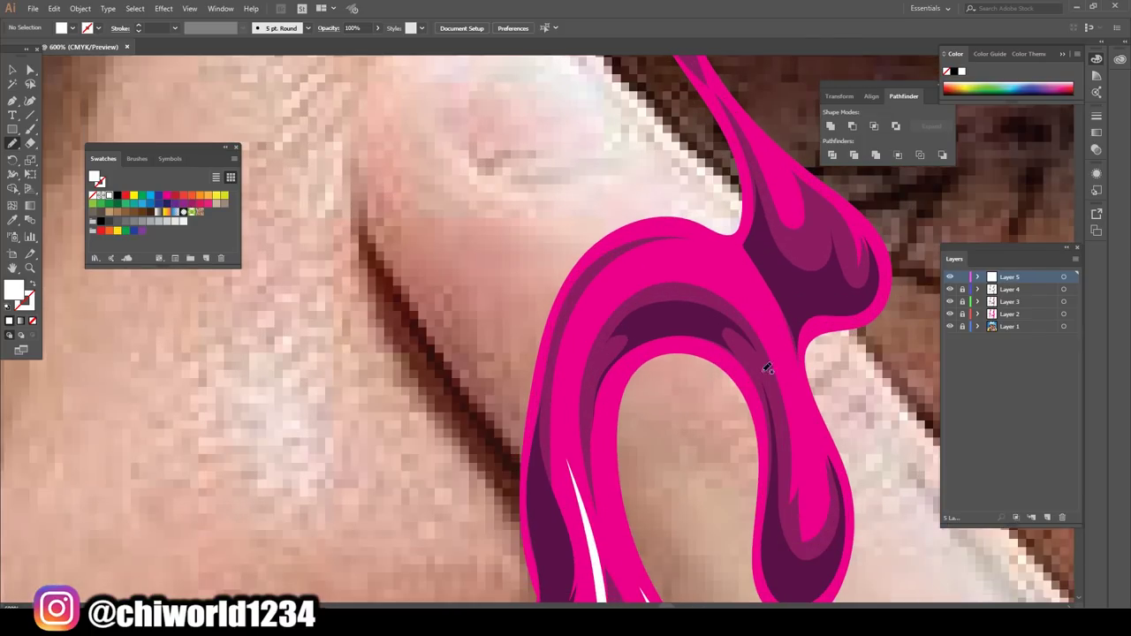
mouse_move(775, 351)
left_mouse_down()
mouse_move(648, 277)
mouse_move(752, 284)
mouse_move(780, 369)
left_mouse_up()
Add white highlights on the drip's right arm and down the middle drip
scroll(802, 442, "down", 1)
mouse_move(806, 425)
left_mouse_down()
mouse_move(825, 442)
mouse_move(785, 333)
left_mouse_up()
scroll(1016, 539, "down", 2)
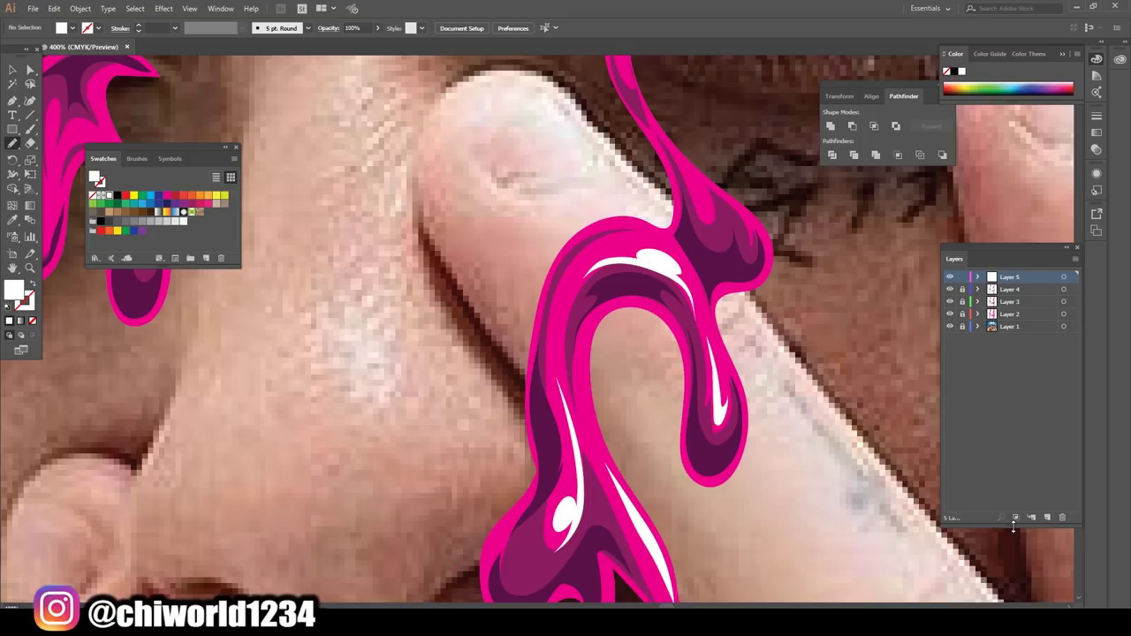
scroll(970, 514, "down", 2)
scroll(842, 494, "down", 2)
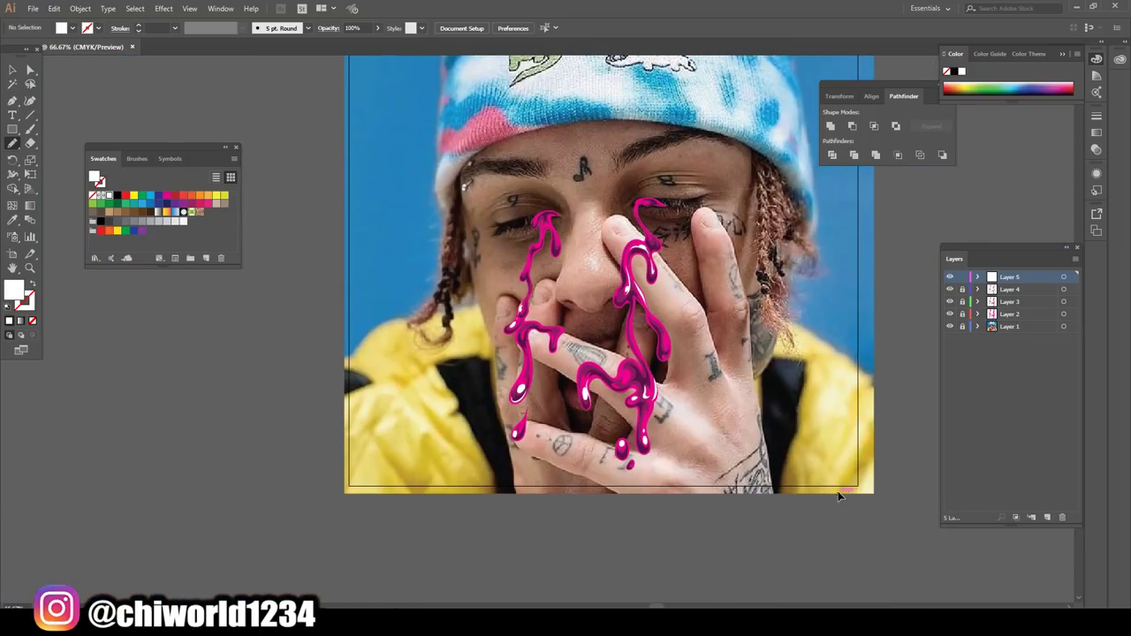
scroll(839, 491, "up", 2)
scroll(839, 489, "up", 2)
scroll(841, 486, "up", 1)
scroll(845, 483, "down", 1)
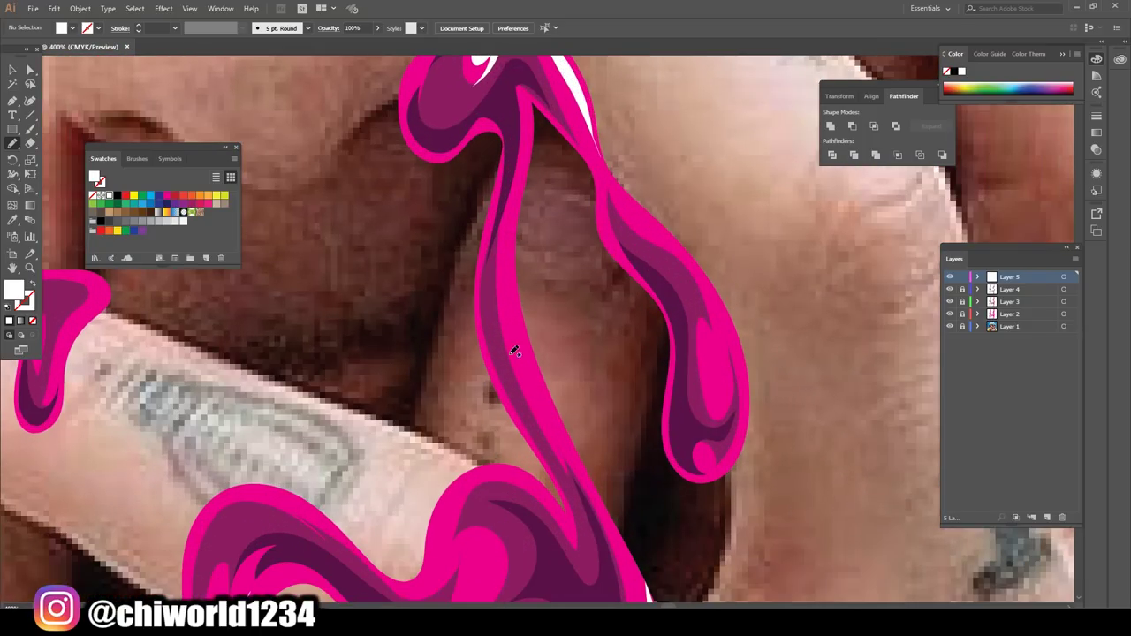
mouse_move(507, 281)
left_mouse_down()
mouse_move(523, 376)
mouse_move(578, 478)
left_mouse_up()
Draw white highlights inside the right drip's bulb and at its bottom
mouse_move(714, 368)
left_mouse_down()
mouse_move(732, 377)
mouse_move(705, 415)
left_mouse_up()
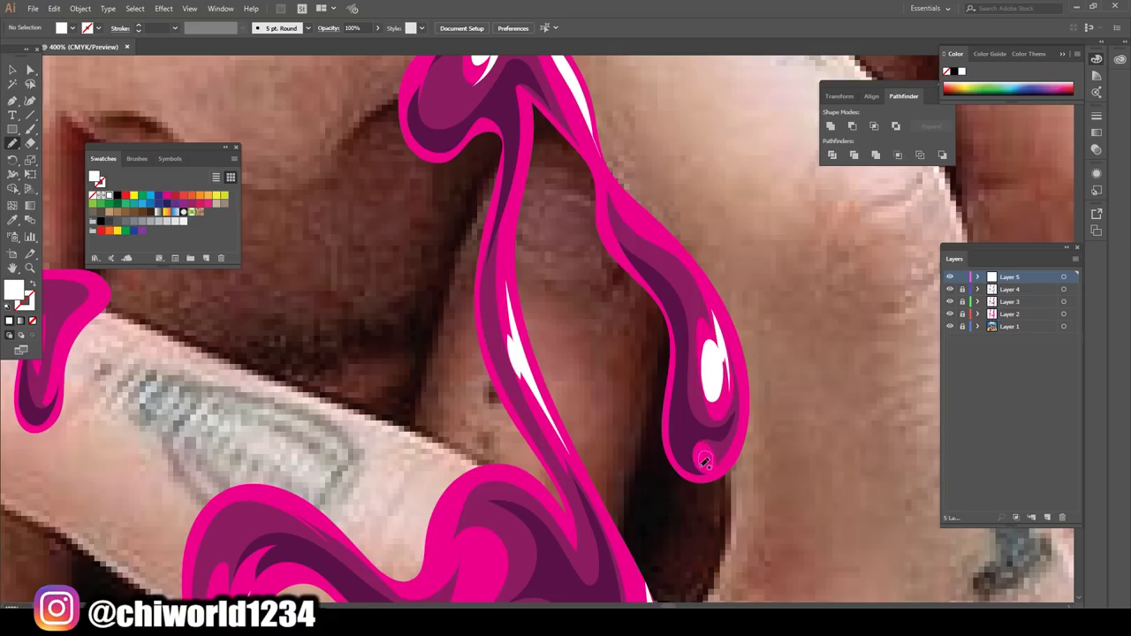
left_click_drag(720, 469, 738, 446)
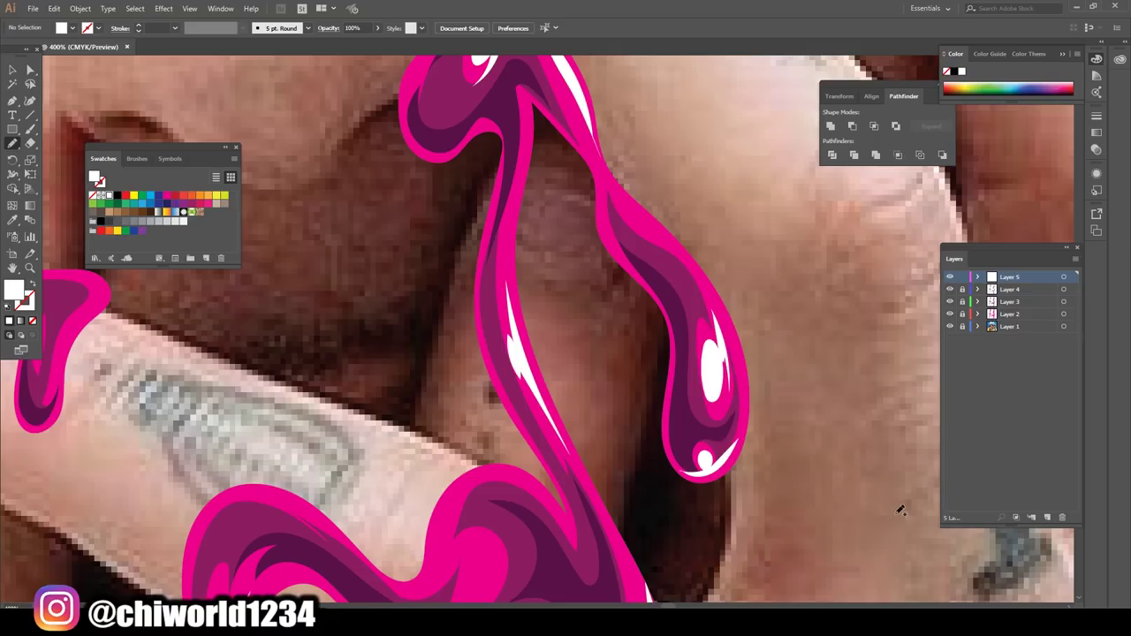
scroll(900, 511, "down", 2)
scroll(883, 499, "down", 1)
scroll(857, 486, "down", 2)
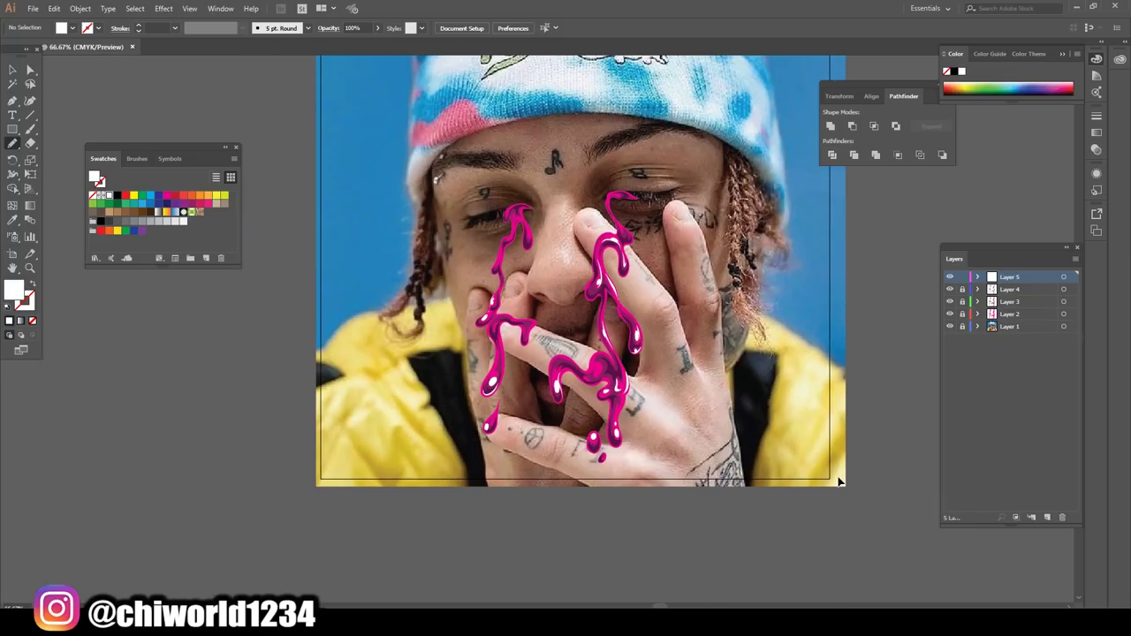
Trace a white highlight along the right edge of the lower drip
scroll(838, 476, "up", 2)
scroll(844, 475, "up", 1)
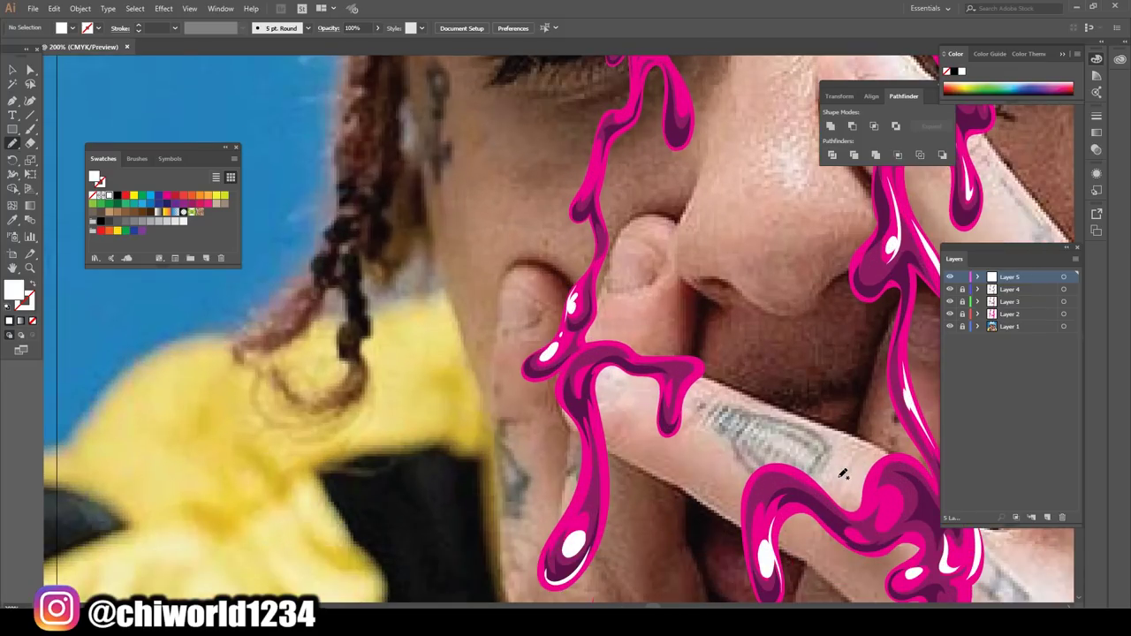
scroll(838, 477, "up", 1)
scroll(838, 476, "up", 1)
scroll(836, 471, "up", 1)
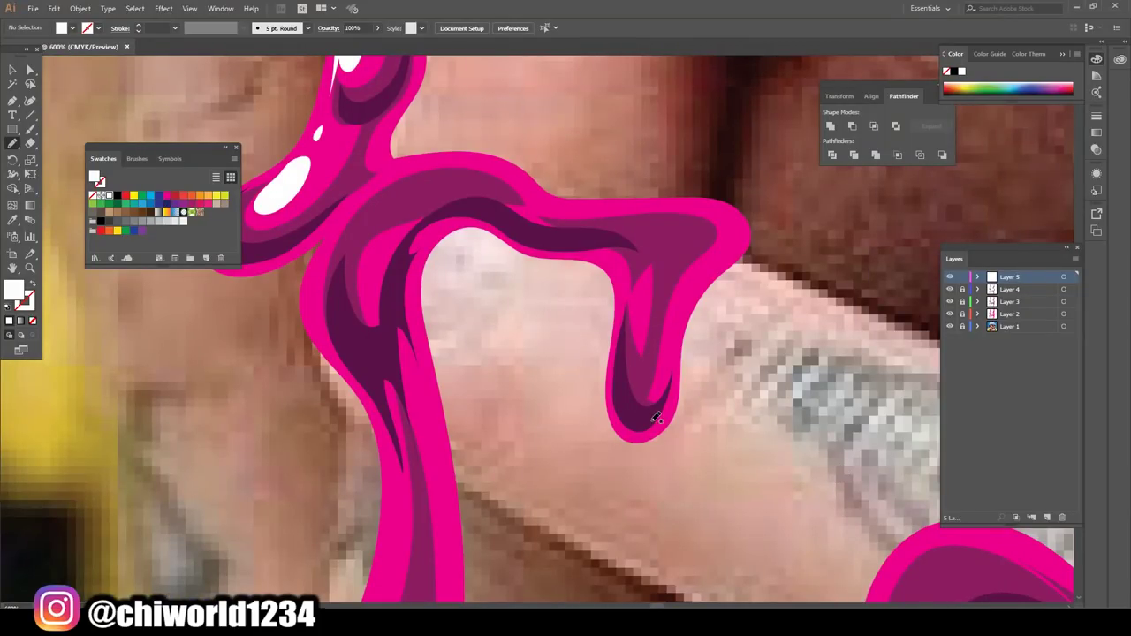
mouse_move(679, 364)
left_mouse_down()
mouse_move(707, 279)
mouse_move(731, 245)
mouse_move(681, 305)
mouse_move(655, 355)
mouse_move(659, 400)
mouse_move(638, 429)
left_mouse_up()
Add an oval white highlight and an edge streak inside the lower curled drip
key("ctrl+1")
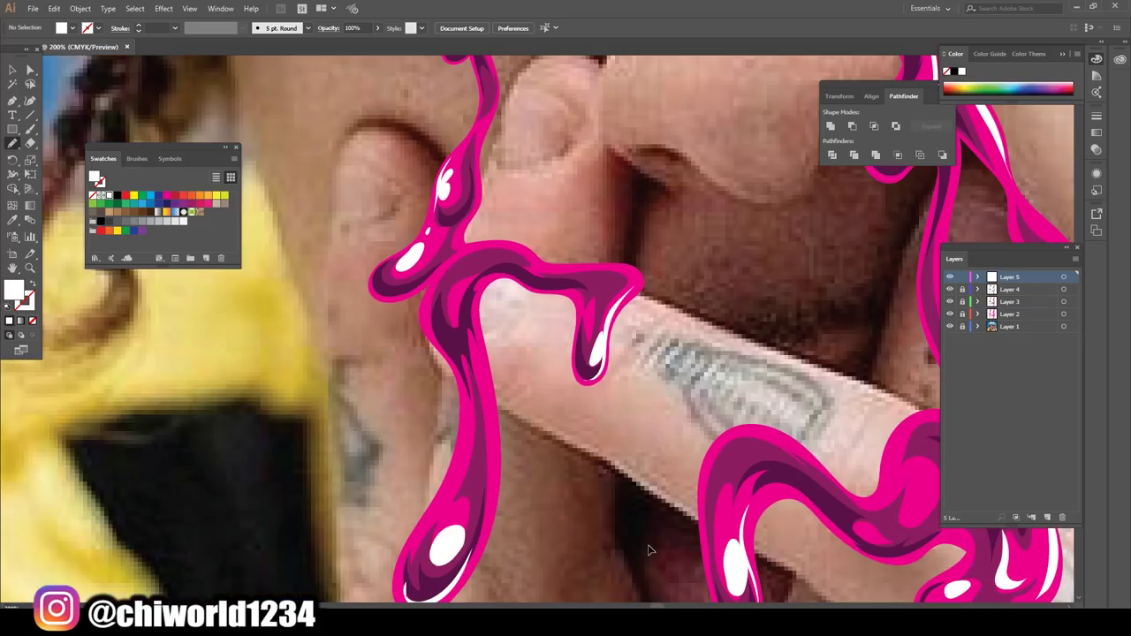
scroll(654, 538, "up", 2)
scroll(654, 533, "down", 2)
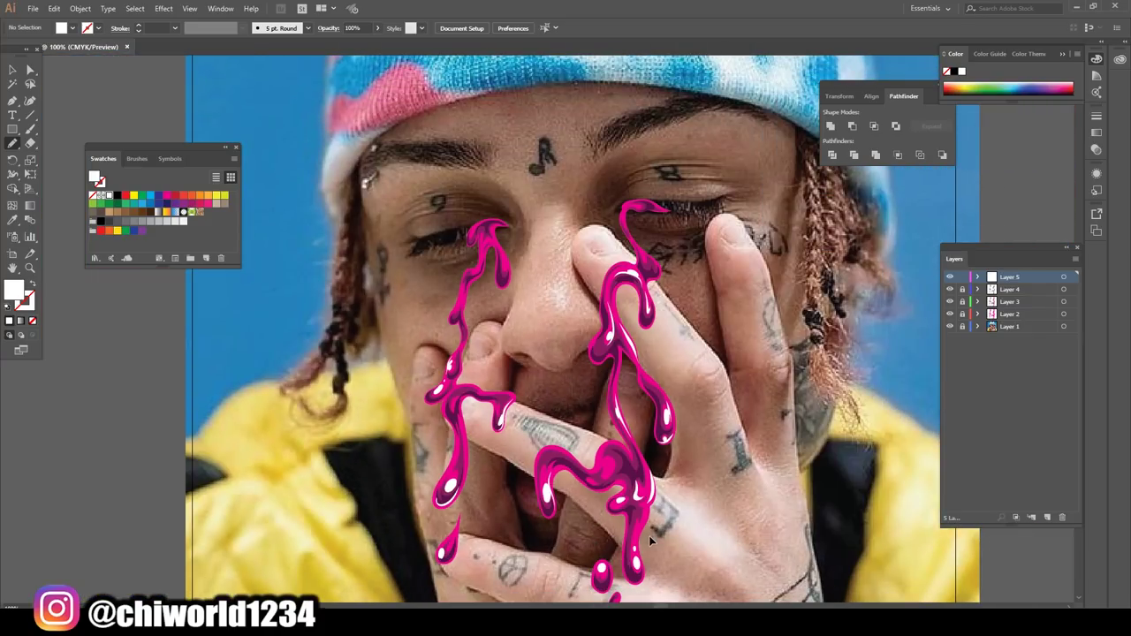
scroll(654, 534, "down", 2)
scroll(653, 534, "down", 2)
key("ctrl+plus")
key("ctrl+plus")
key("ctrl+plus")
scroll(654, 533, "up", 3)
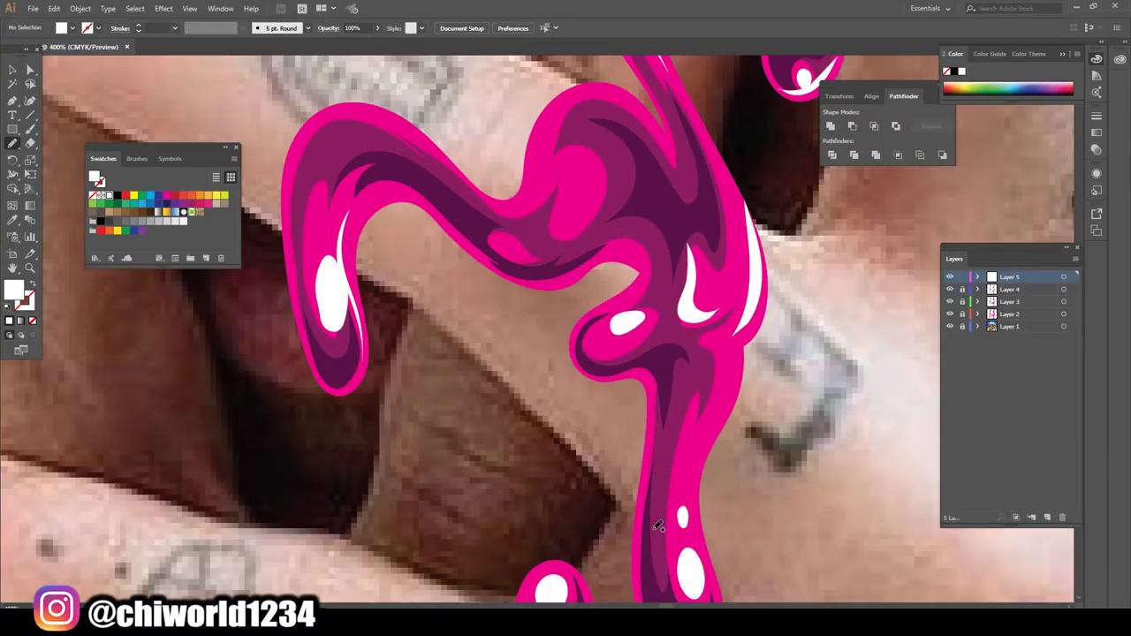
scroll(618, 397, "up", 3)
mouse_move(568, 228)
left_mouse_down()
mouse_move(560, 237)
mouse_move(566, 228)
left_mouse_up()
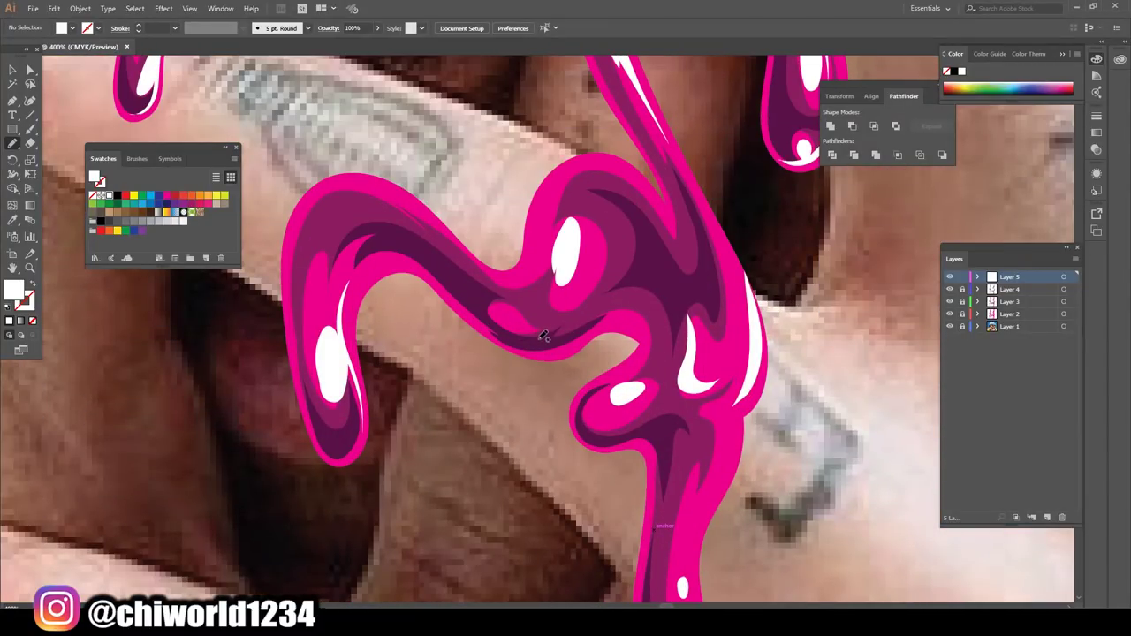
left_click_drag(573, 158, 512, 276)
left_click_drag(546, 240, 543, 237)
scroll(840, 577, "down", 6)
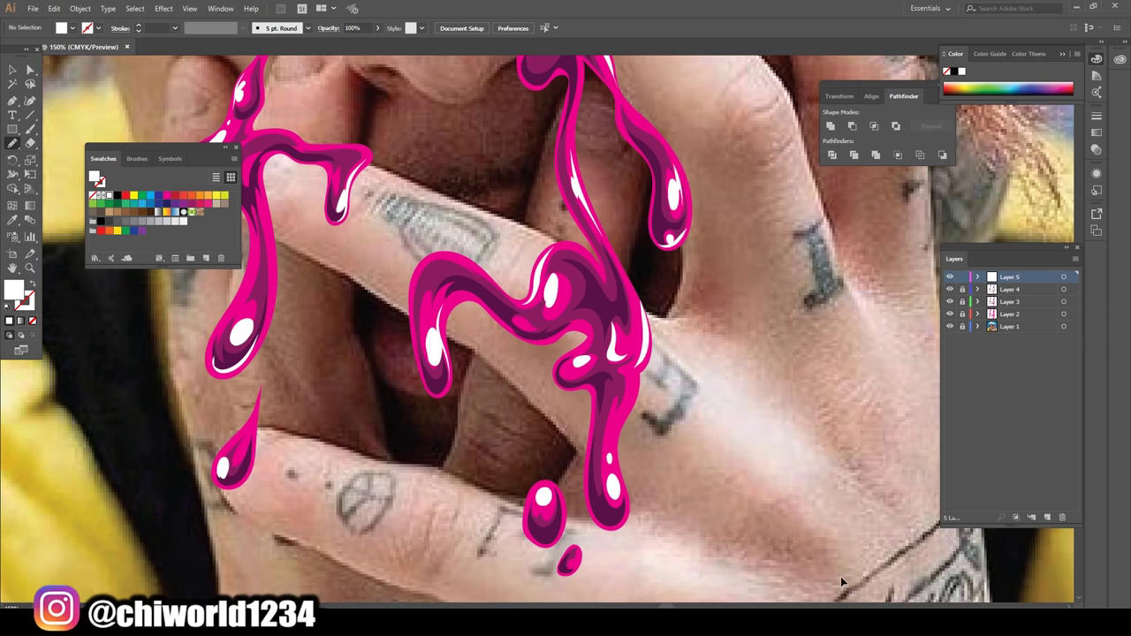
scroll(796, 533, "up", 3)
Trace white highlights along the right-eye drip's inner edge, bend, top and upper curl
scroll(789, 535, "up", 2)
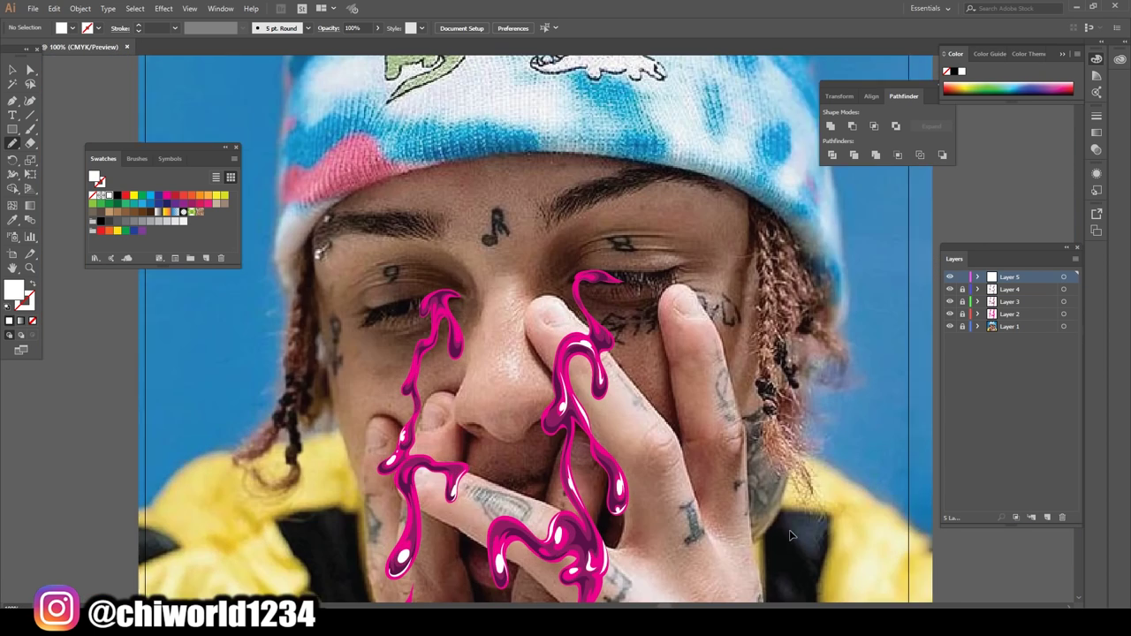
scroll(789, 535, "up", 2)
scroll(789, 534, "up", 2)
scroll(789, 535, "up", 2)
mouse_move(647, 371)
left_mouse_down()
mouse_move(669, 342)
mouse_move(645, 394)
left_mouse_up()
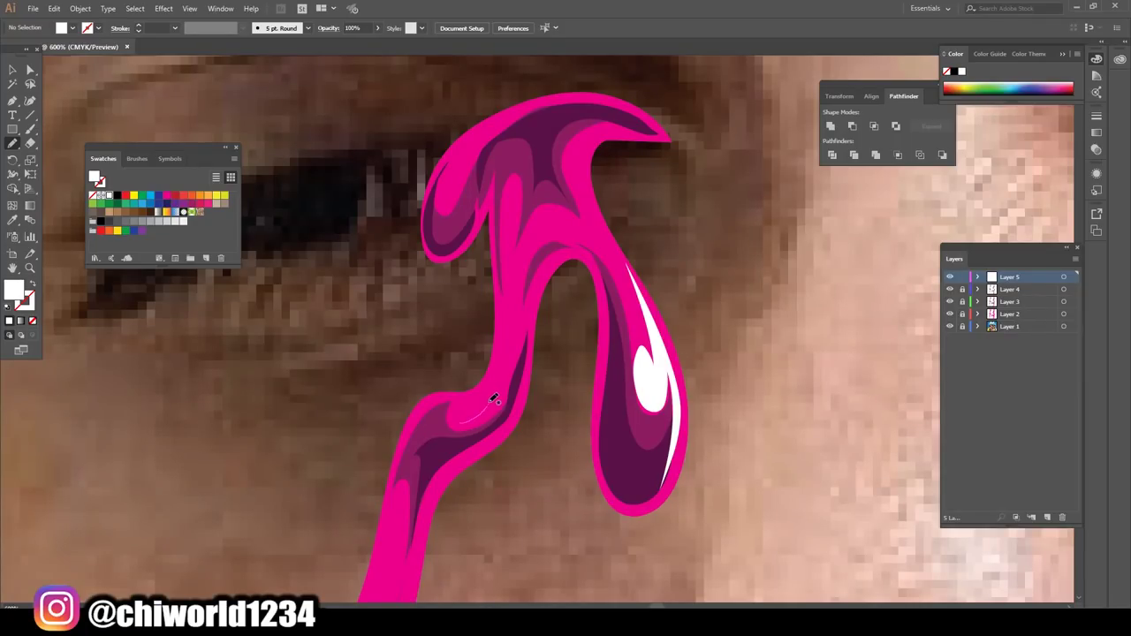
mouse_move(493, 399)
left_mouse_down()
mouse_move(449, 404)
mouse_move(498, 365)
left_mouse_up()
left_click_drag(444, 179, 437, 230)
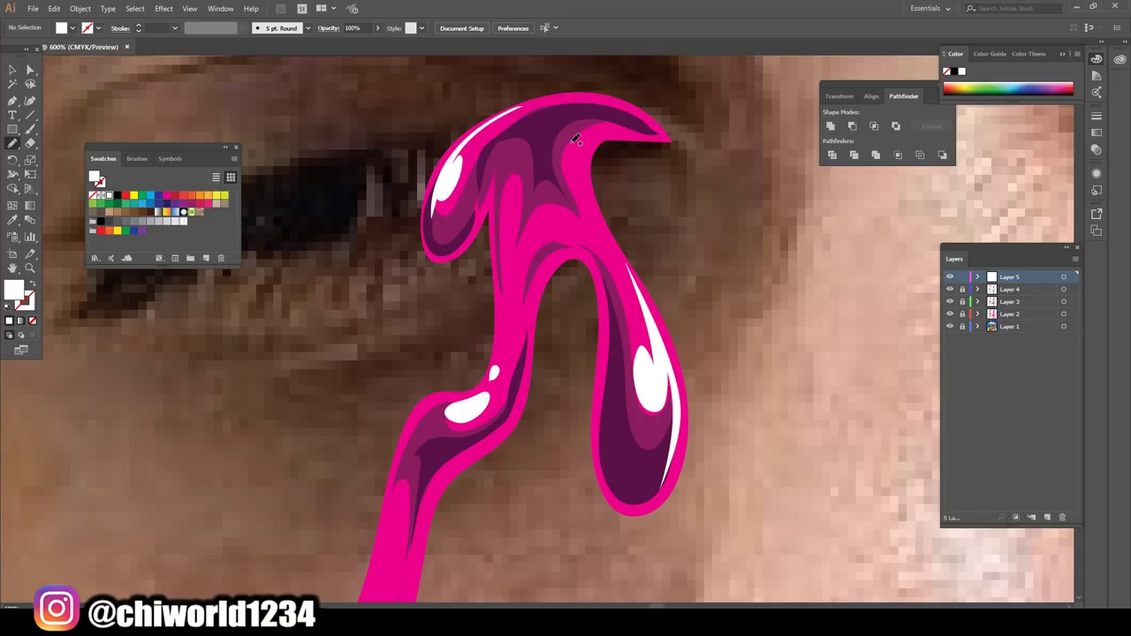
left_click_drag(587, 150, 585, 148)
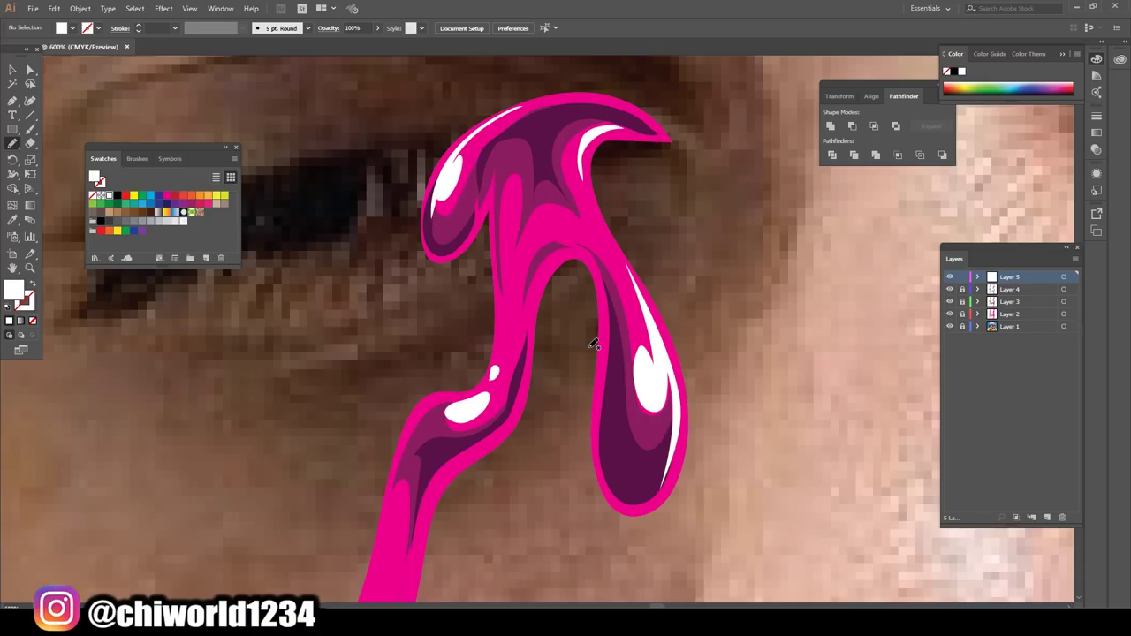
Zoom in close and add white highlights inside the drip and its upper stem
key("ctrl+1")
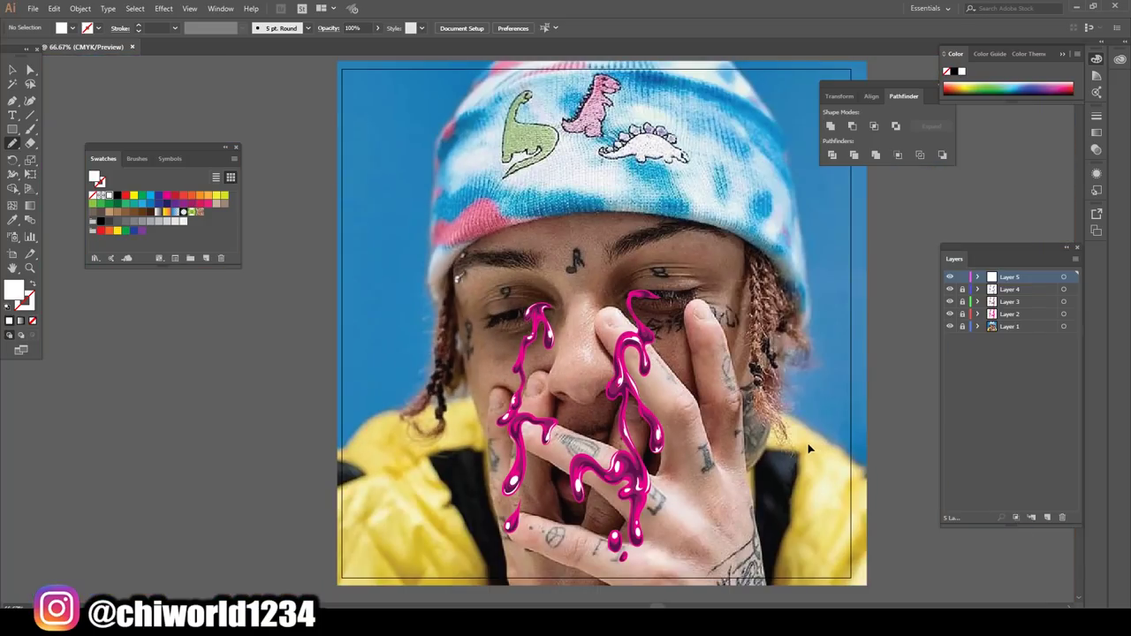
key("ctrl+equal")
key("ctrl+equal")
key("ctrl+equal")
key("ctrl+equal")
key("ctrl+equal")
key("ctrl+equal")
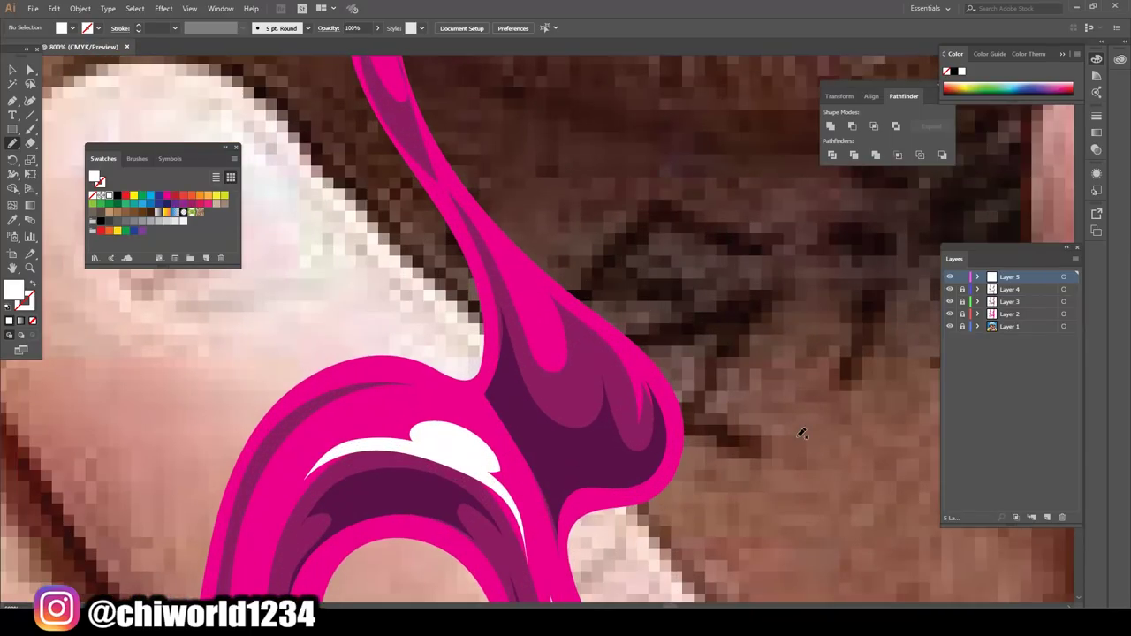
mouse_move(535, 318)
left_mouse_down()
mouse_move(620, 369)
mouse_move(617, 348)
mouse_move(513, 246)
mouse_move(533, 279)
mouse_move(516, 382)
left_mouse_up()
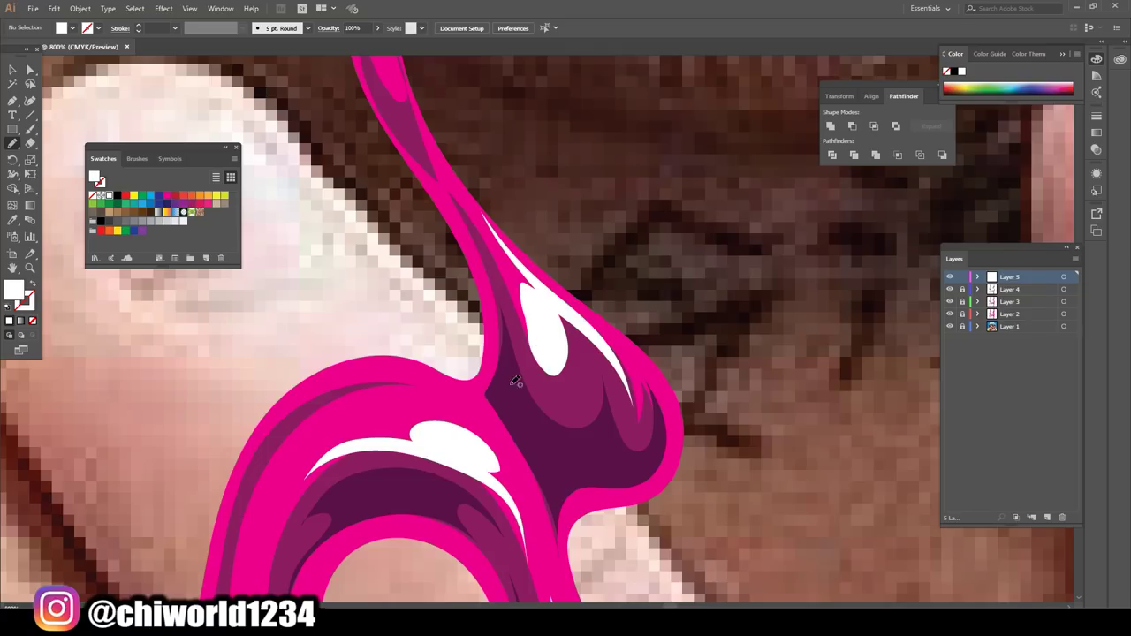
scroll(503, 382, "up", 3)
mouse_move(376, 200)
left_mouse_down()
mouse_move(394, 221)
mouse_move(389, 159)
mouse_move(367, 177)
mouse_move(378, 208)
left_mouse_up()
Add a white highlight running down the cheek part of the drip
scroll(870, 548, "down", 2)
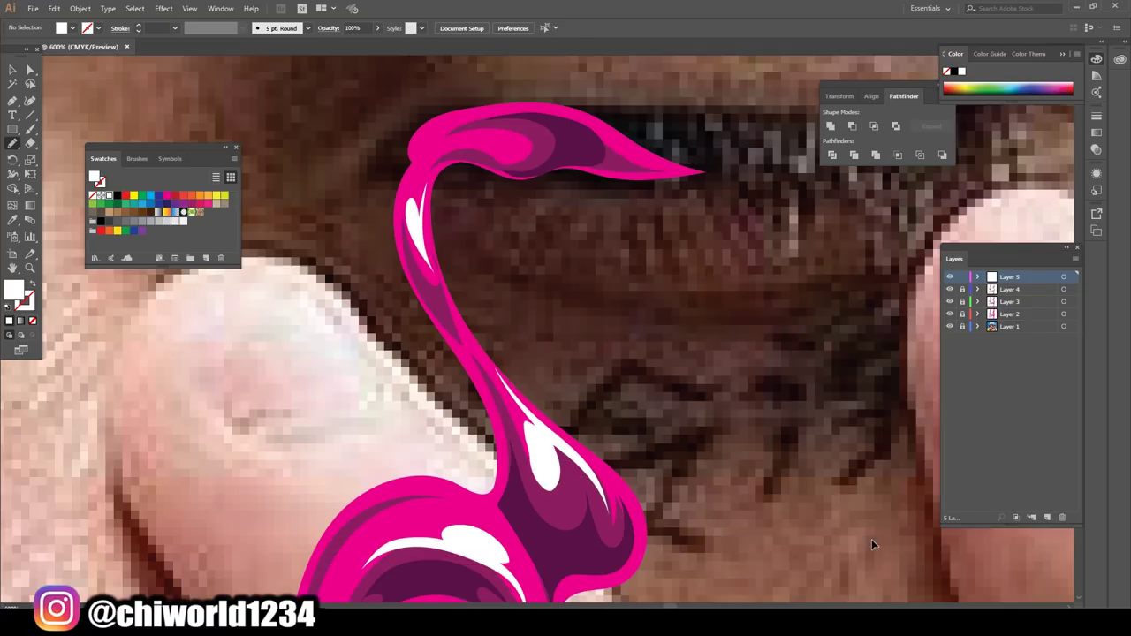
scroll(857, 521, "down", 2)
scroll(831, 508, "down", 2)
scroll(809, 507, "down", 1)
scroll(804, 508, "left", 2)
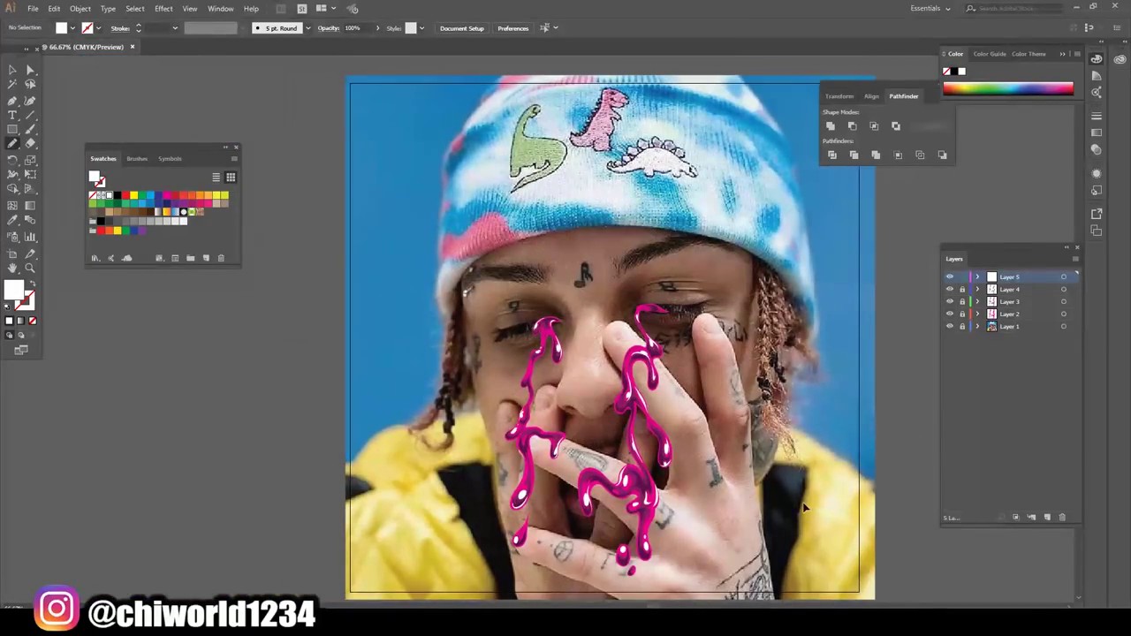
scroll(804, 508, "left", 2)
scroll(806, 500, "up", 1)
scroll(804, 502, "up", 2)
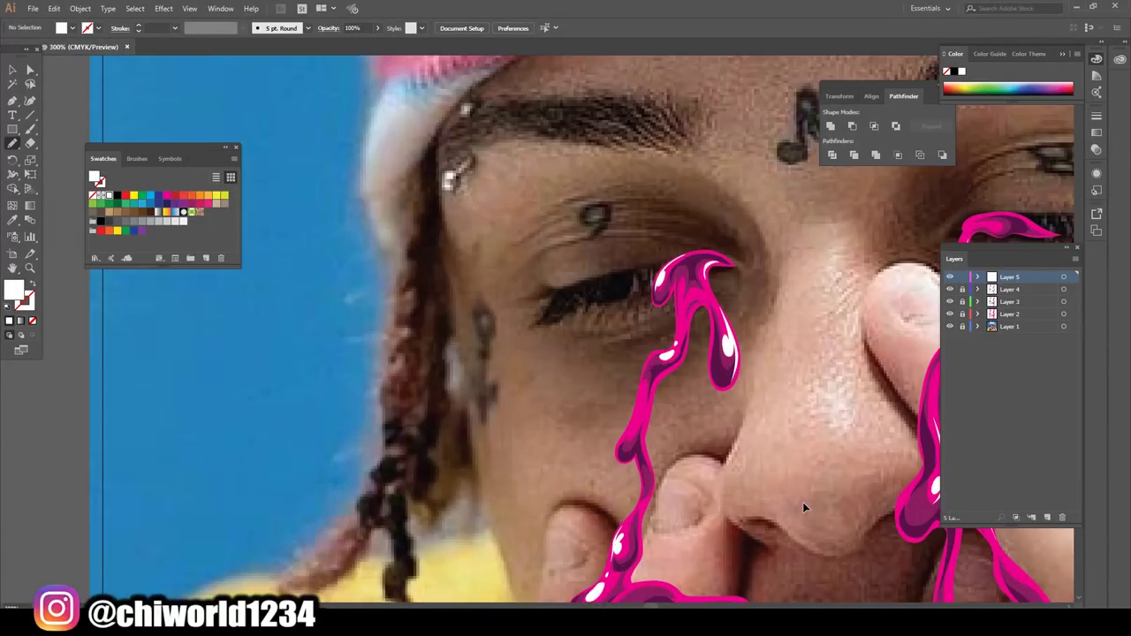
scroll(802, 502, "up", 2)
scroll(804, 500, "up", 1)
scroll(806, 495, "down", 1)
scroll(809, 493, "up", 2)
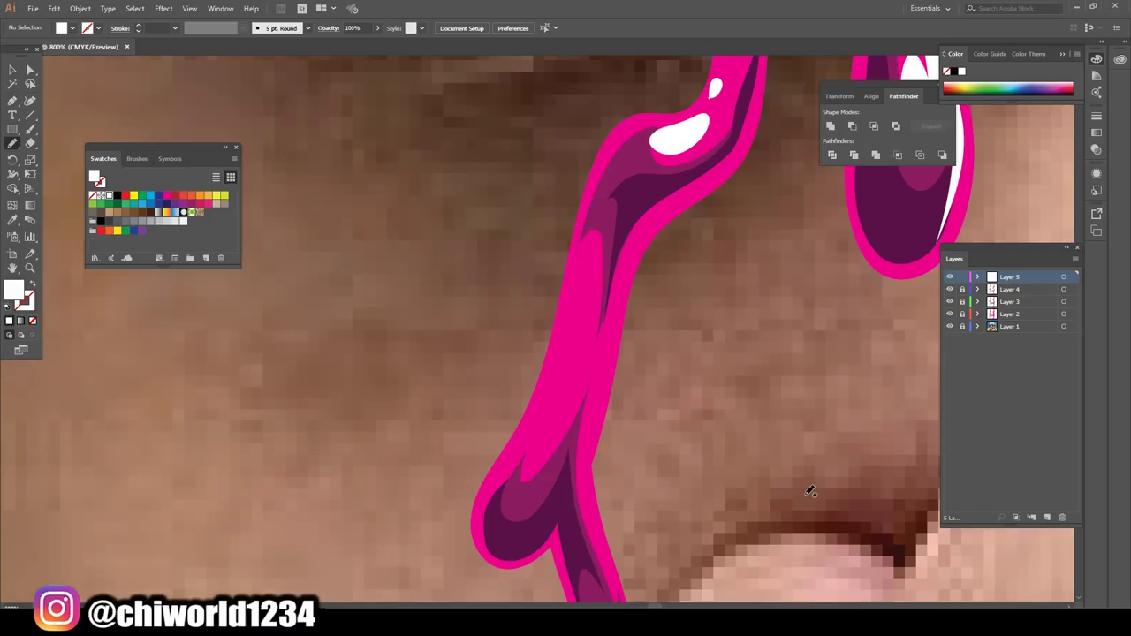
mouse_move(543, 444)
left_mouse_down()
mouse_move(577, 293)
mouse_move(499, 475)
mouse_move(546, 444)
left_mouse_up()
Marquee-select all the pink drip shapes with the Selection tool
key("ctrl+minus")
key("ctrl+minus")
key("ctrl+minus")
key("ctrl+minus")
key("ctrl+minus")
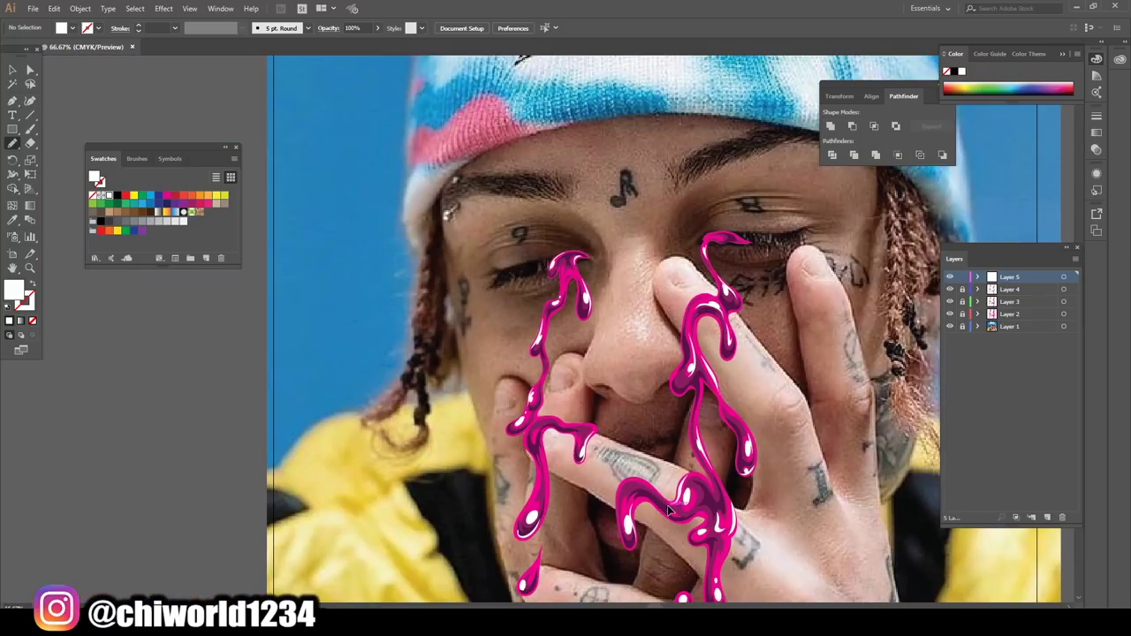
key("ctrl+minus")
key("ctrl+plus")
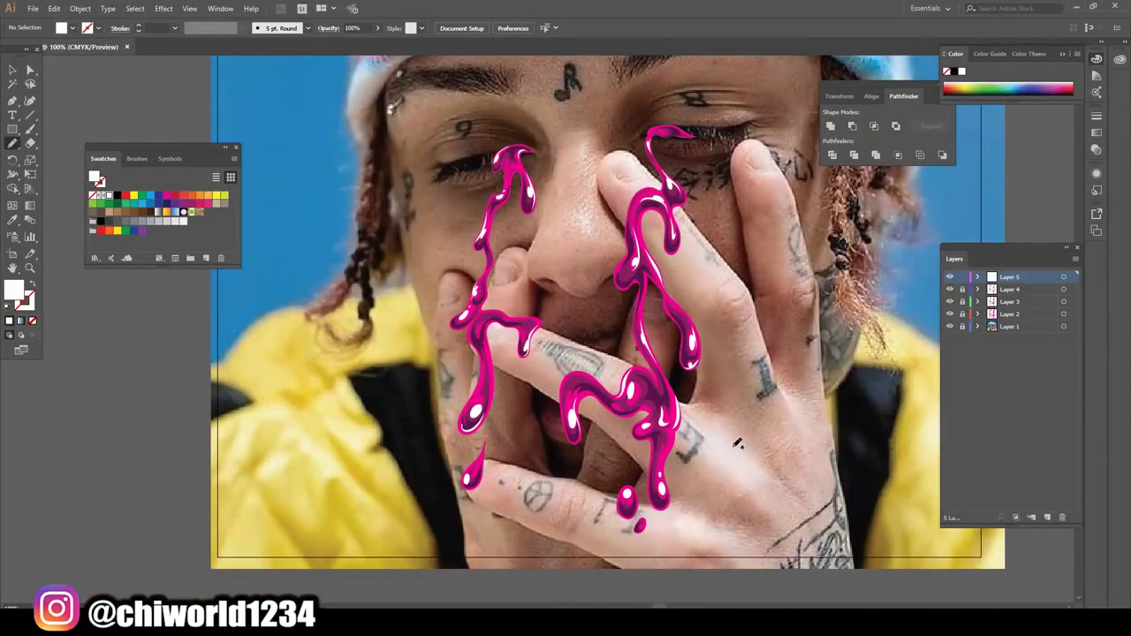
scroll(821, 419, "right", 1)
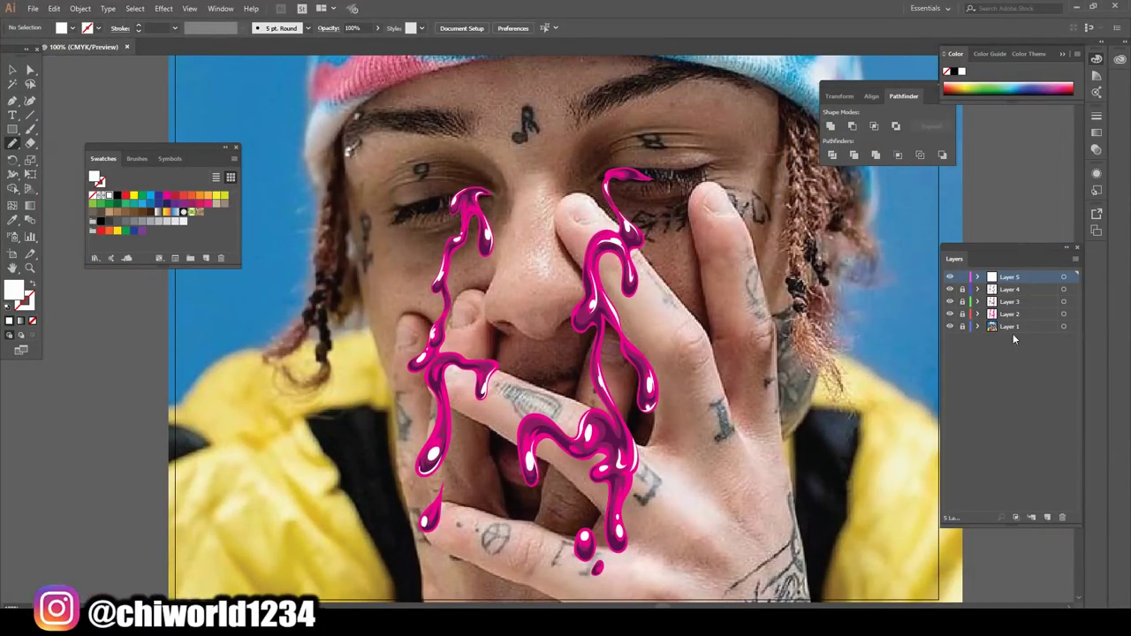
left_click(12, 69)
left_click_drag(359, 127, 820, 593)
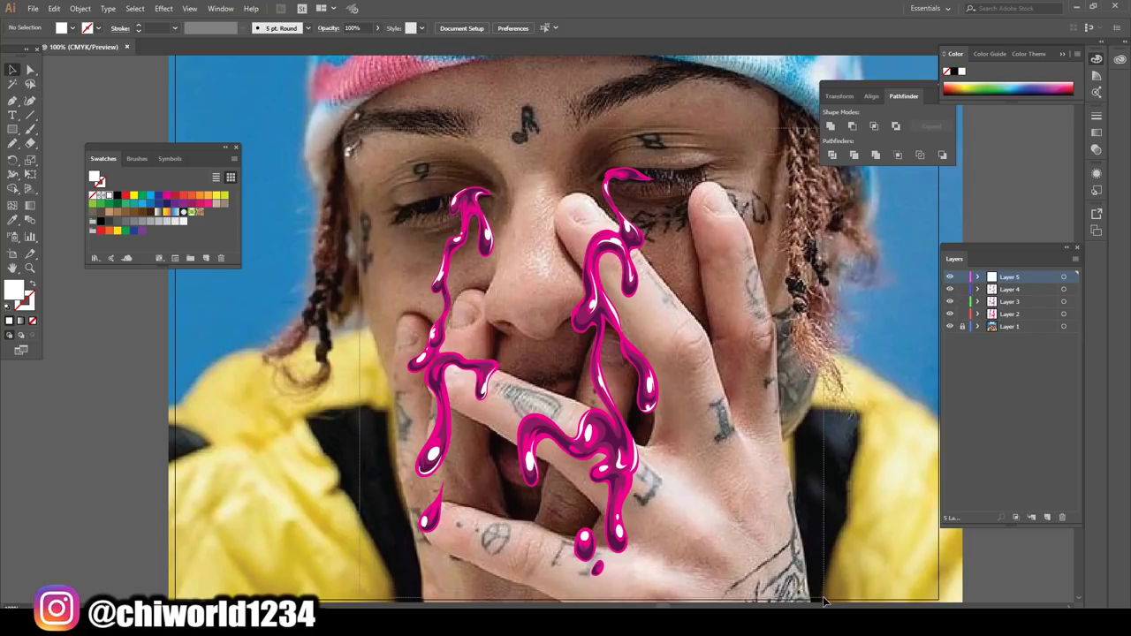
key("ctrl+plus")
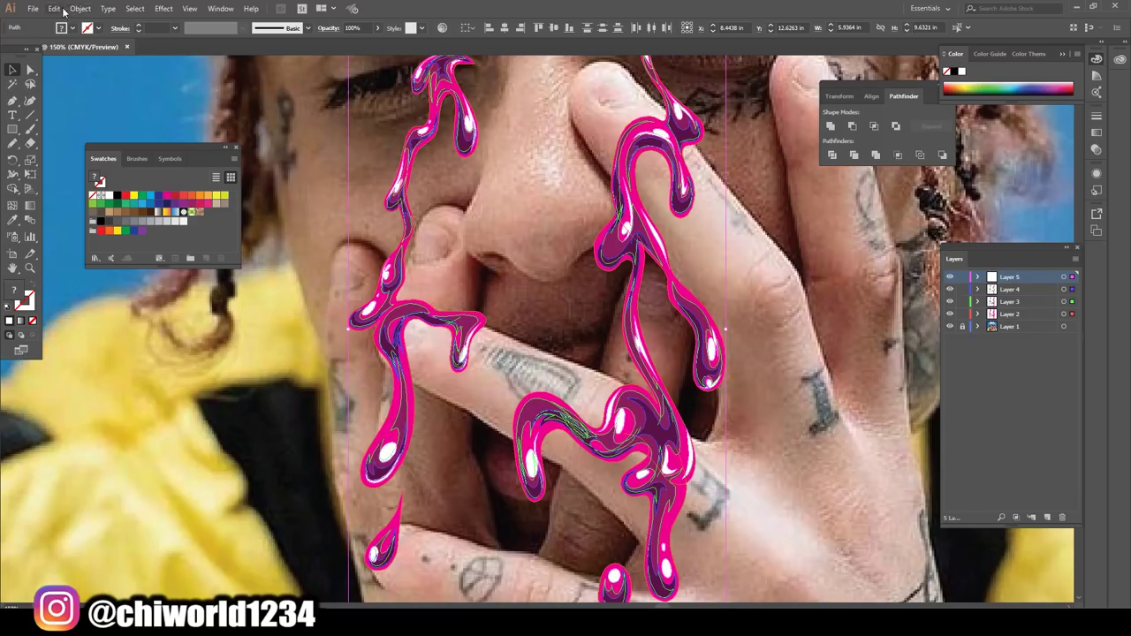
Adjust Color Balance to Cyan -18, Yellow -10, Black -16, then deselect
left_click(54, 8)
mouse_move(81, 216)
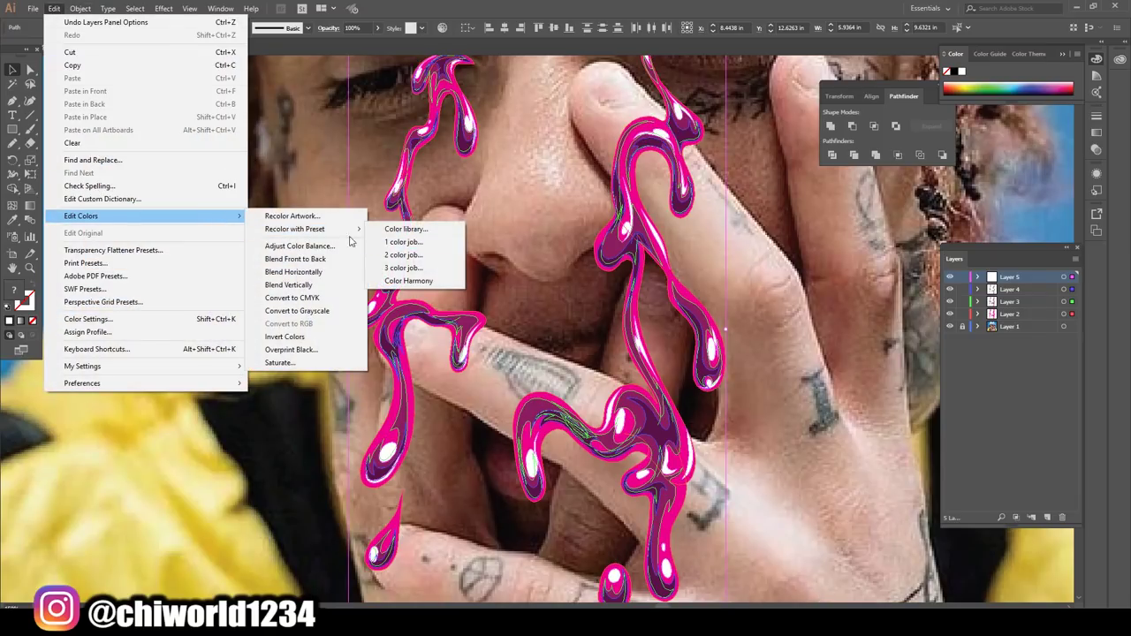
left_click(327, 245)
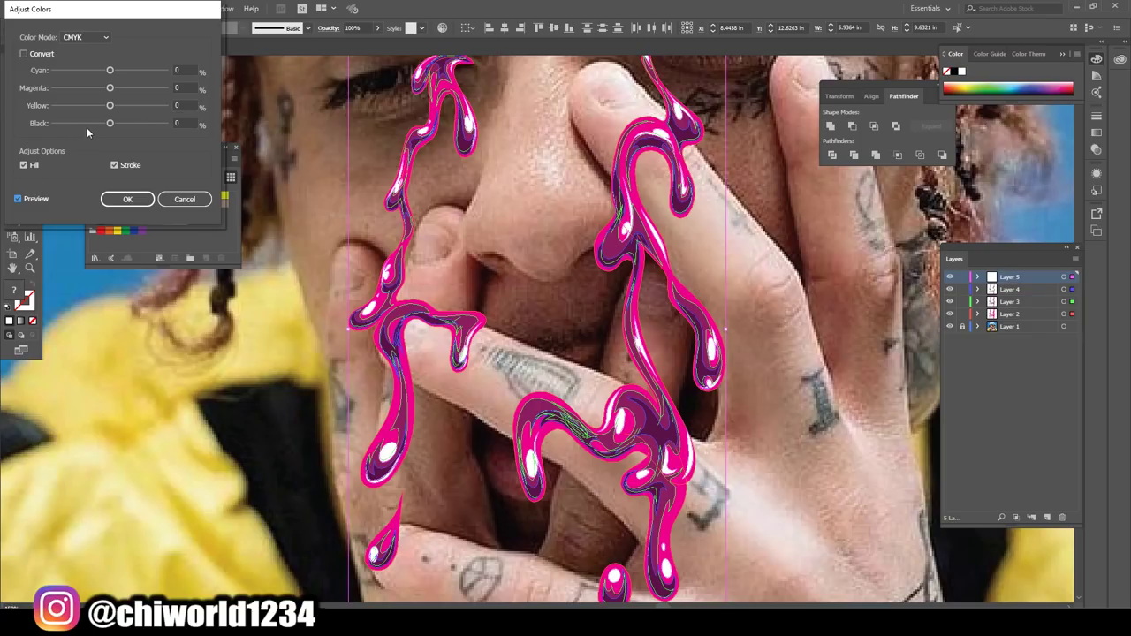
mouse_move(109, 123)
left_mouse_down()
mouse_move(117, 106)
mouse_move(101, 107)
mouse_move(115, 107)
left_mouse_up()
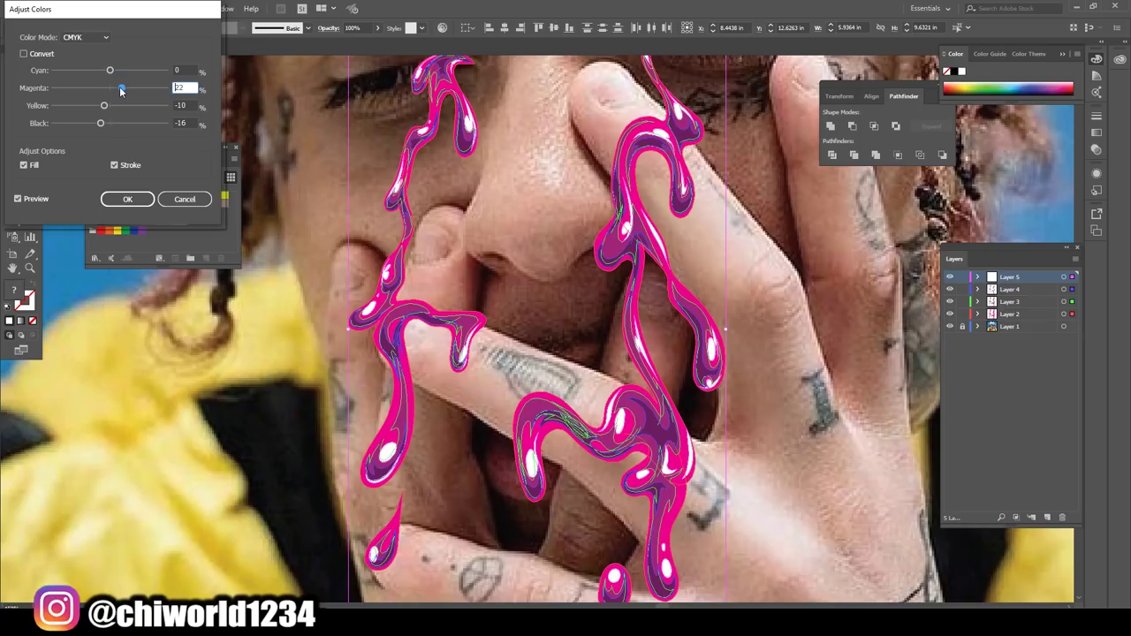
mouse_move(109, 89)
left_mouse_down()
mouse_move(89, 90)
mouse_move(113, 91)
mouse_move(86, 71)
left_mouse_up()
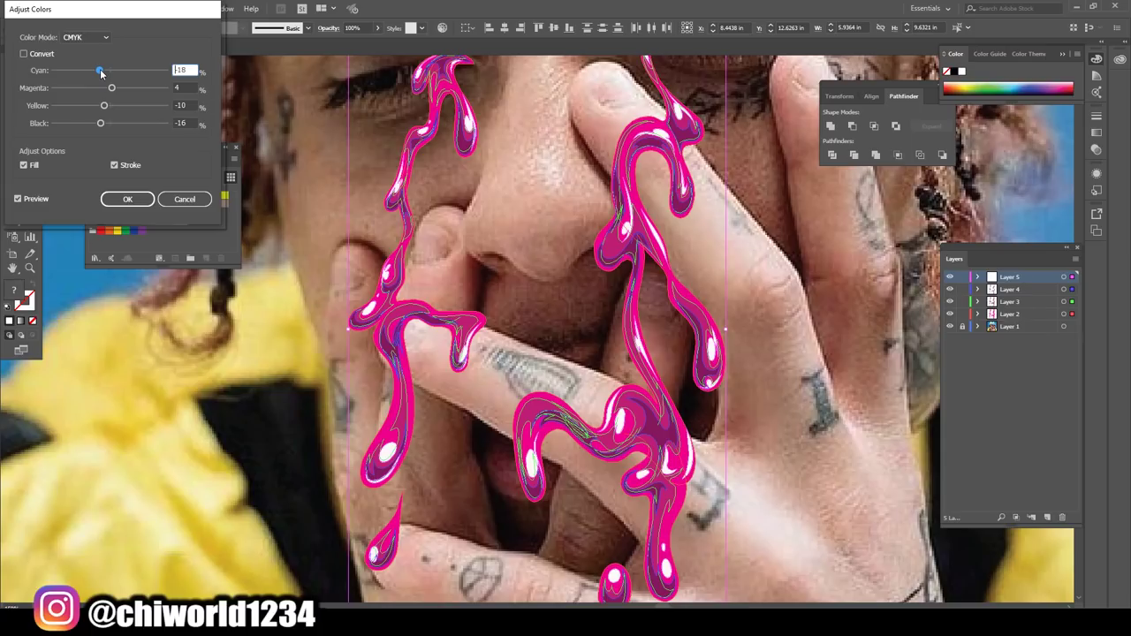
left_click(127, 199)
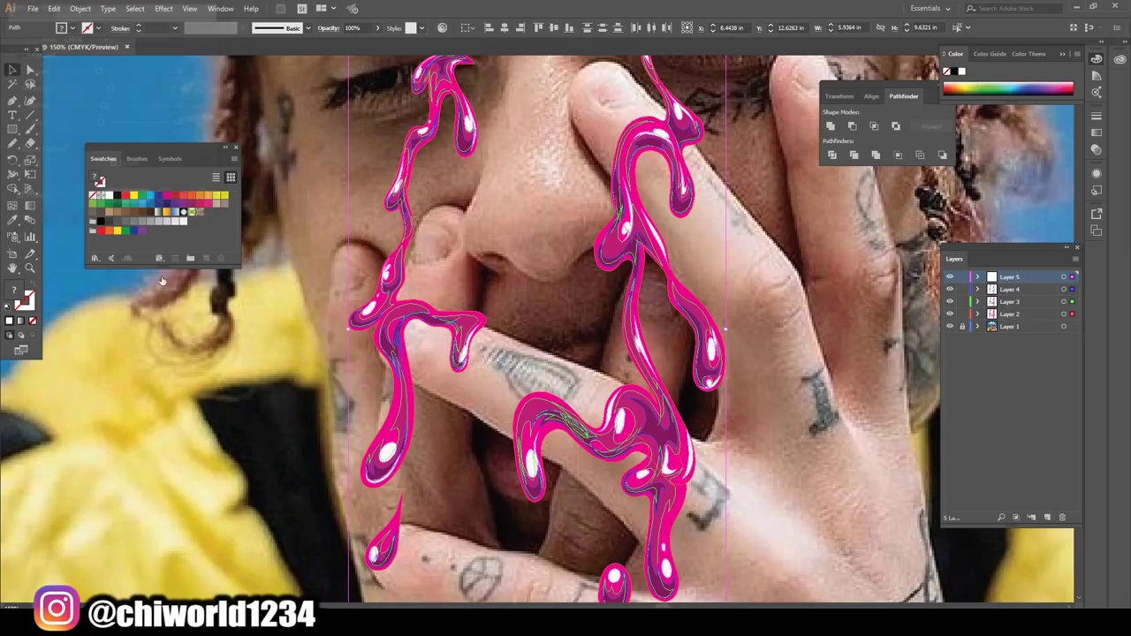
left_click(198, 400)
In Recolor Artwork, set the third drip colour to saturation 100, purpler hue, slightly brighter
scroll(240, 418, "down", 1)
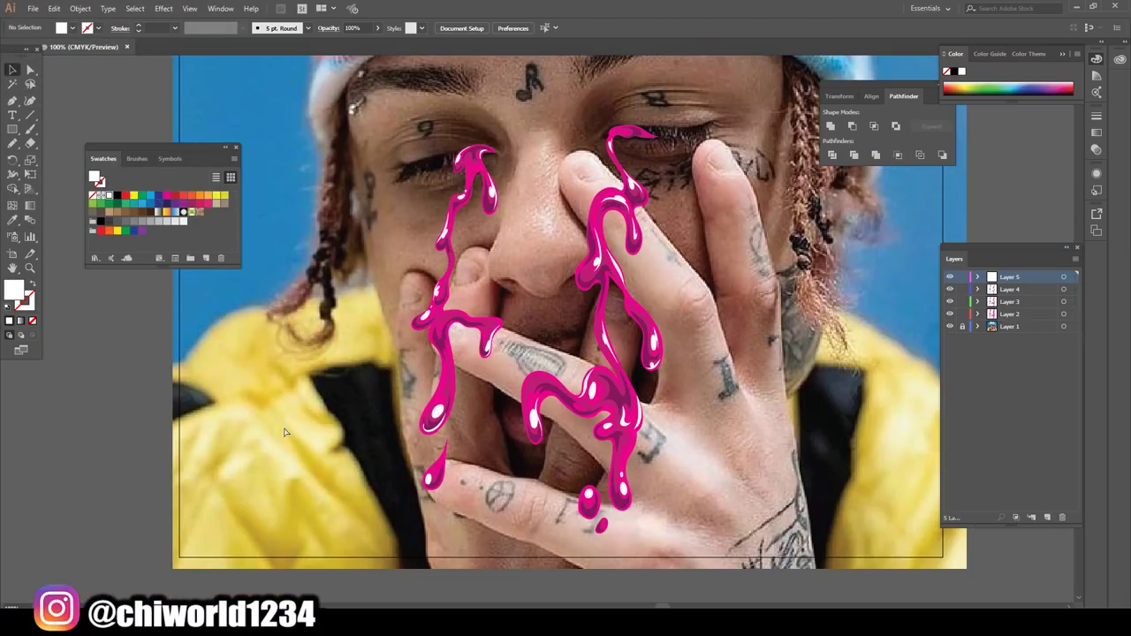
scroll(454, 472, "down", 2)
scroll(454, 472, "up", 1)
scroll(268, 180, "up", 1)
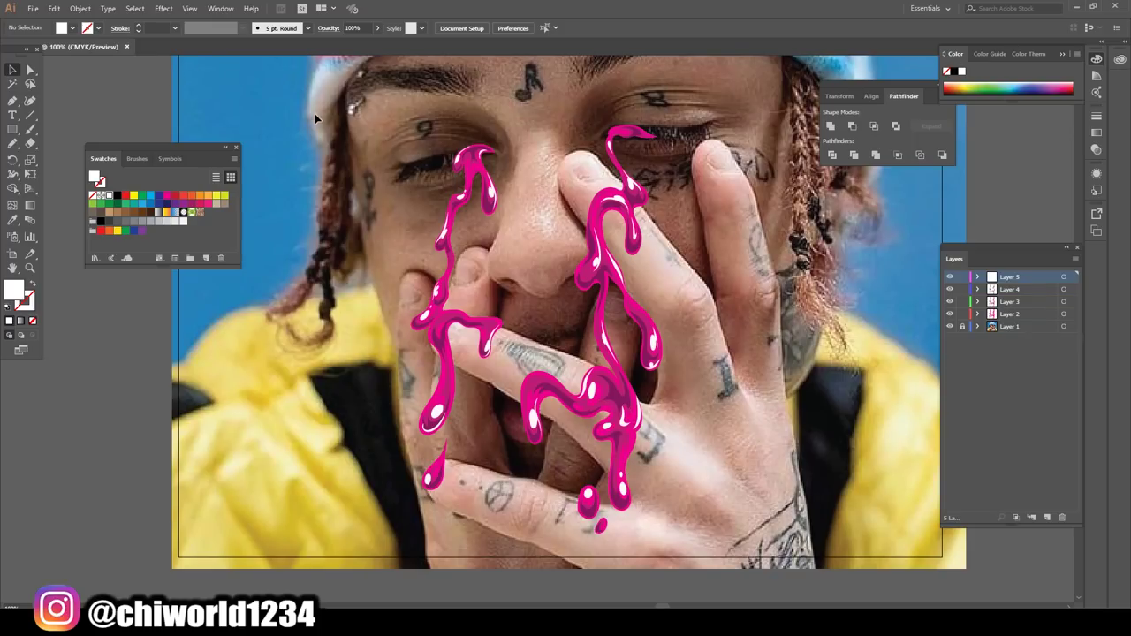
key("ctrl+a")
key("ctrl+equal")
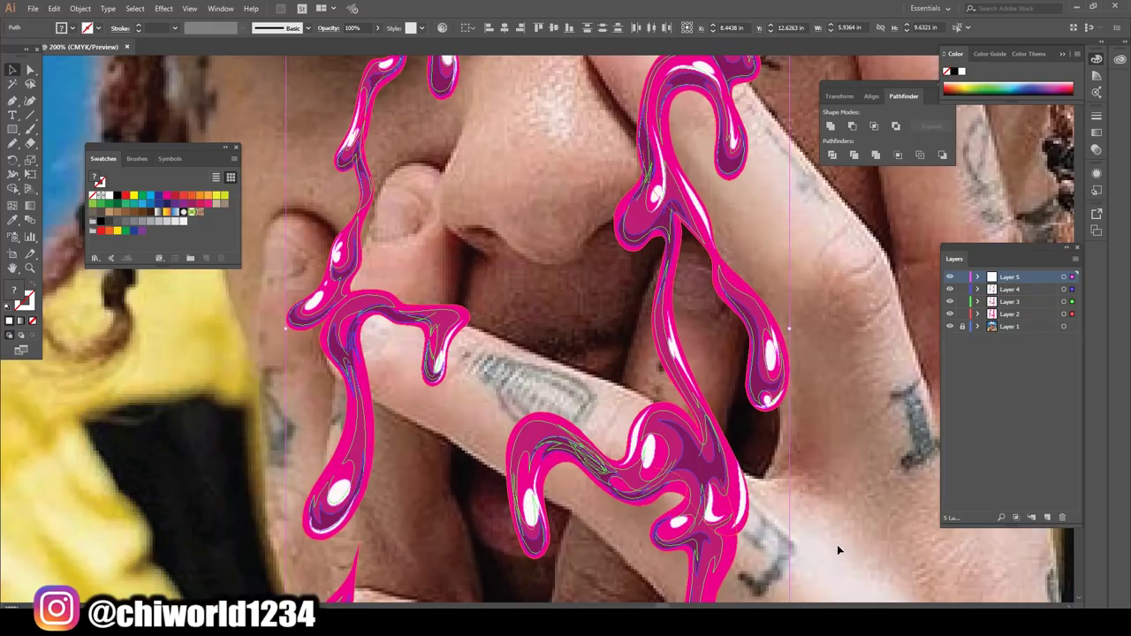
left_click(56, 10)
mouse_move(82, 216)
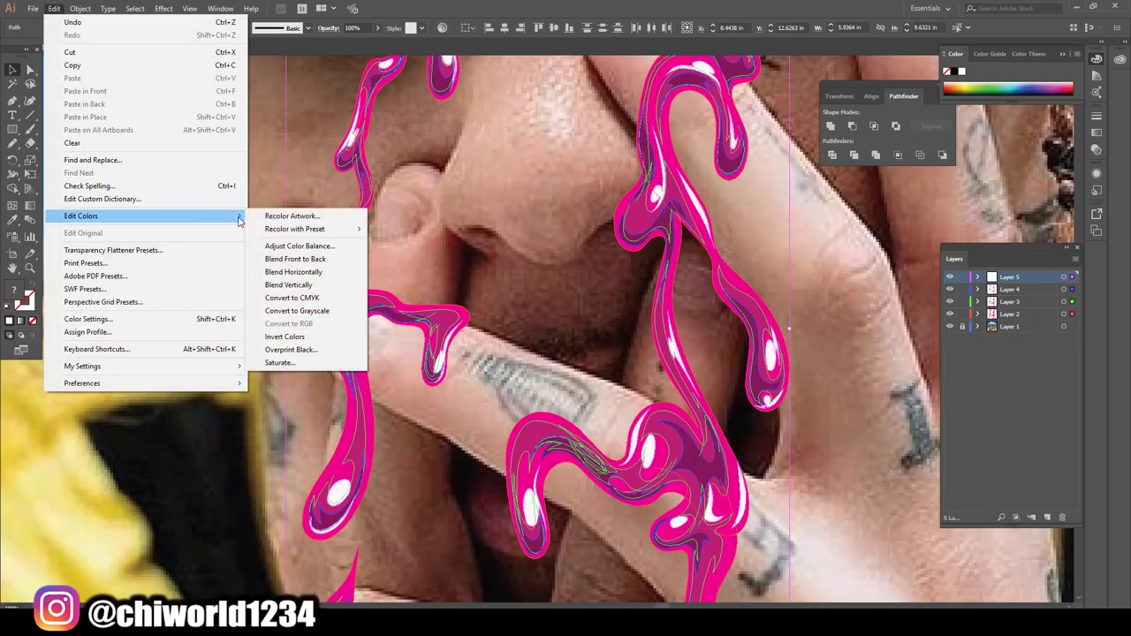
mouse_move(294, 229)
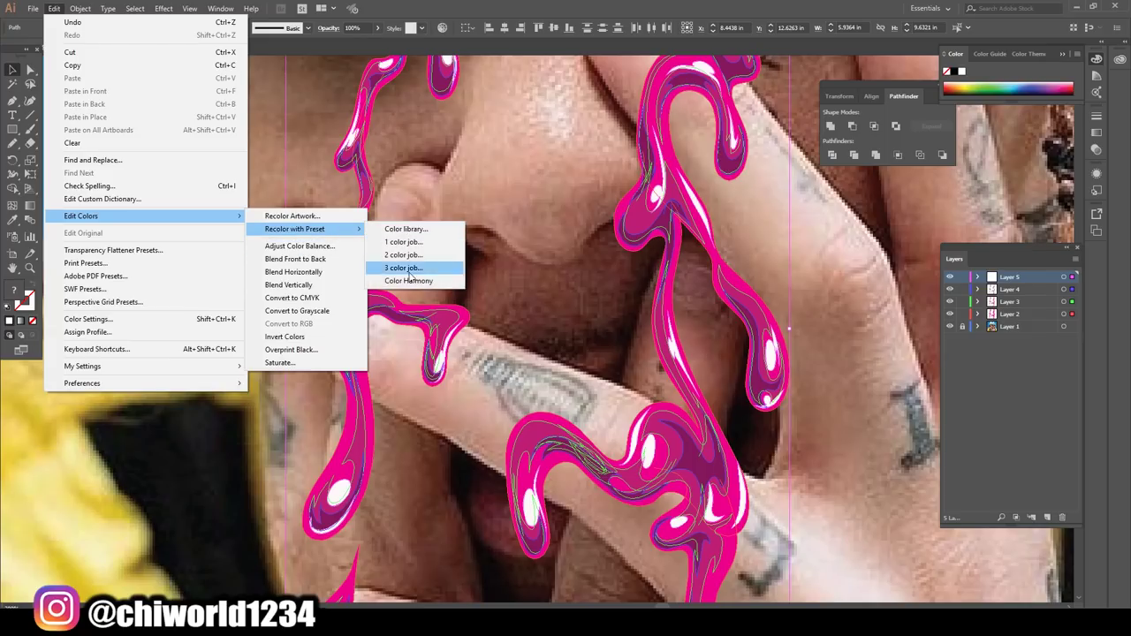
left_click(412, 281)
left_click(113, 145)
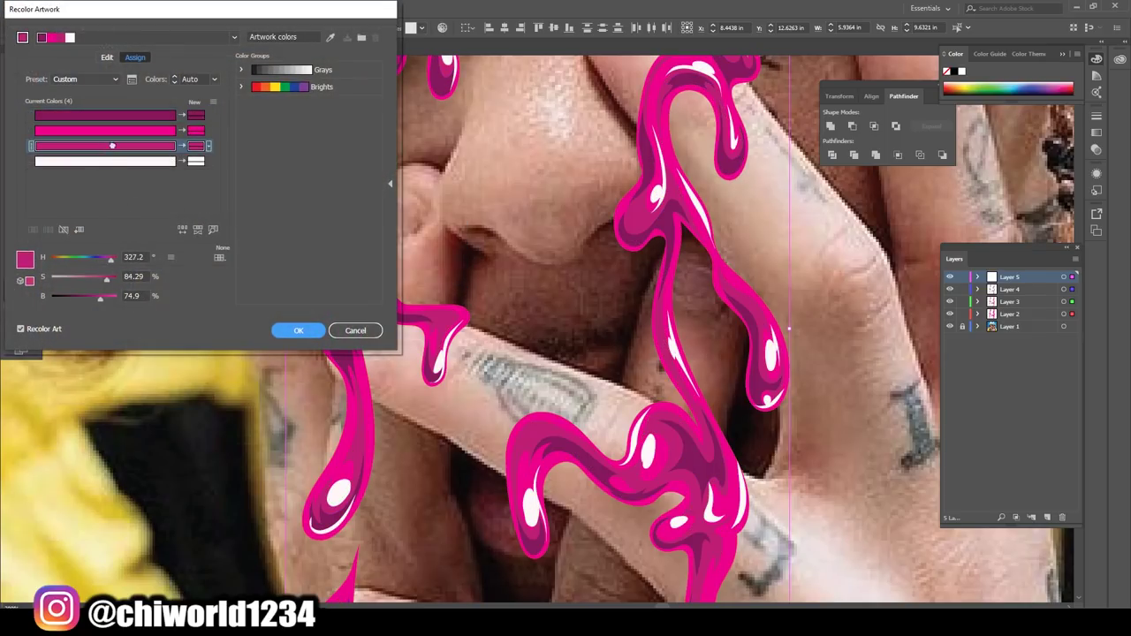
left_click_drag(99, 279, 119, 280)
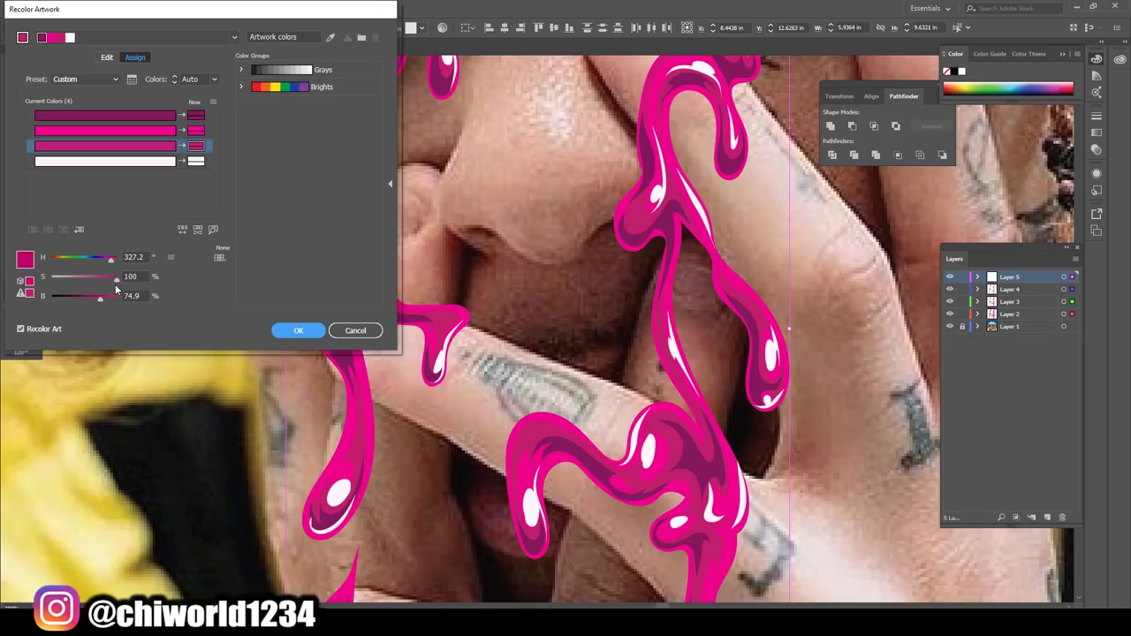
left_click_drag(111, 263, 111, 265)
left_click_drag(103, 301, 96, 297)
Shift the darkest colour toward purple with less saturation, and drop the second colour's saturation to 65
left_click(151, 116)
left_click_drag(115, 278, 116, 280)
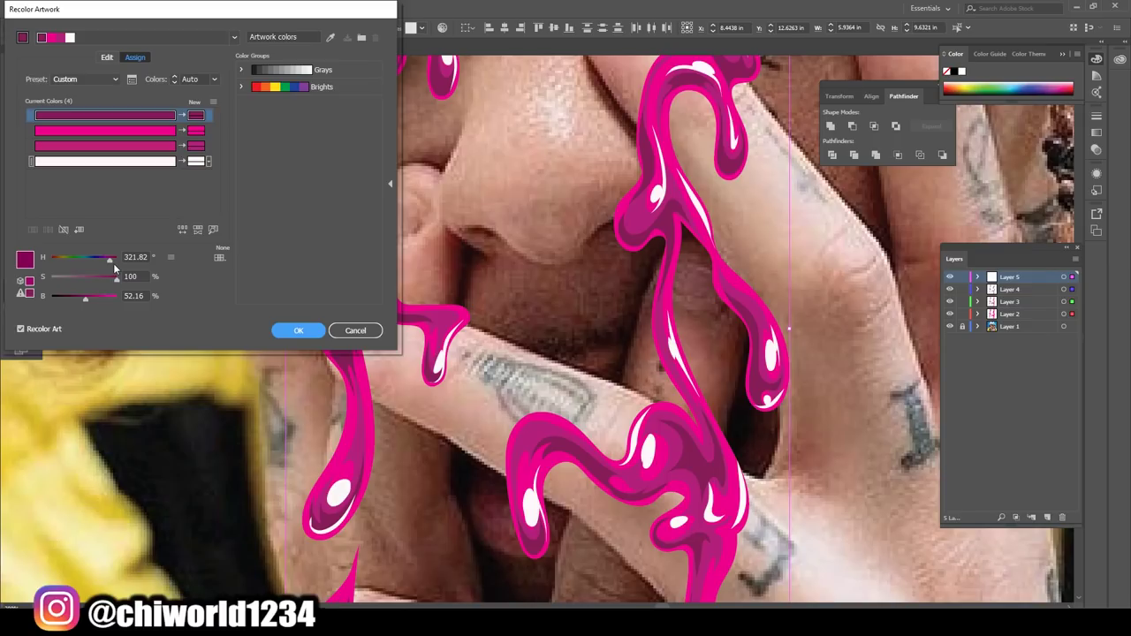
left_click_drag(107, 263, 108, 264)
left_click(137, 131)
mouse_move(112, 282)
left_mouse_down()
mouse_move(93, 283)
mouse_move(112, 282)
left_mouse_up()
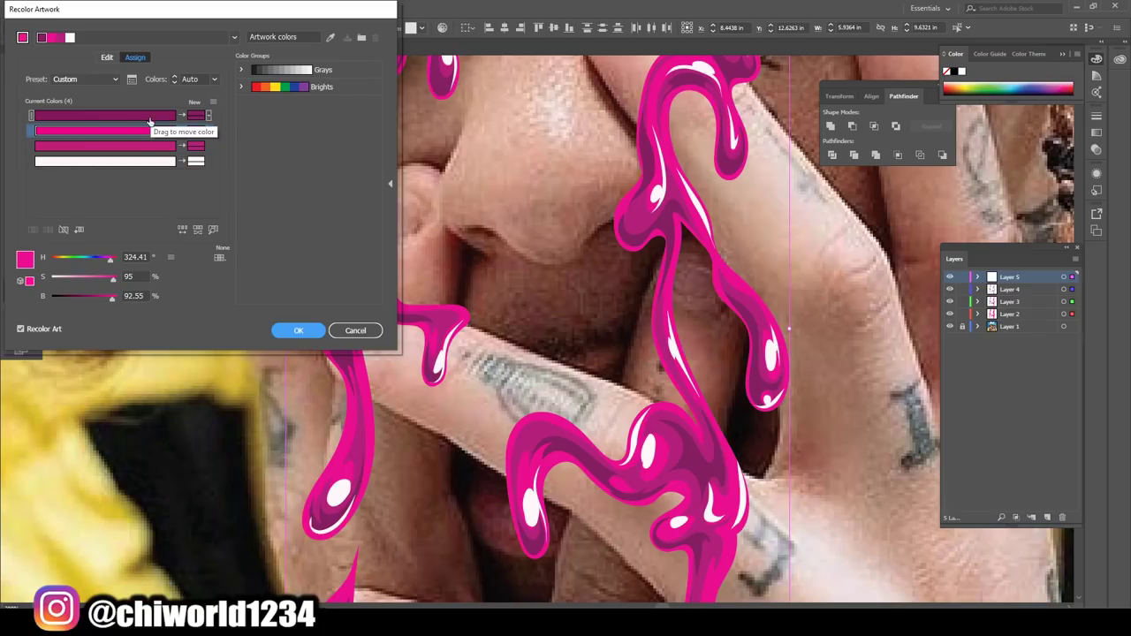
Set the darkest colour to brightness 33, hue 310, the third to brightness 54, and apply
left_click(106, 115)
left_click(79, 298)
left_click_drag(80, 298, 79, 297)
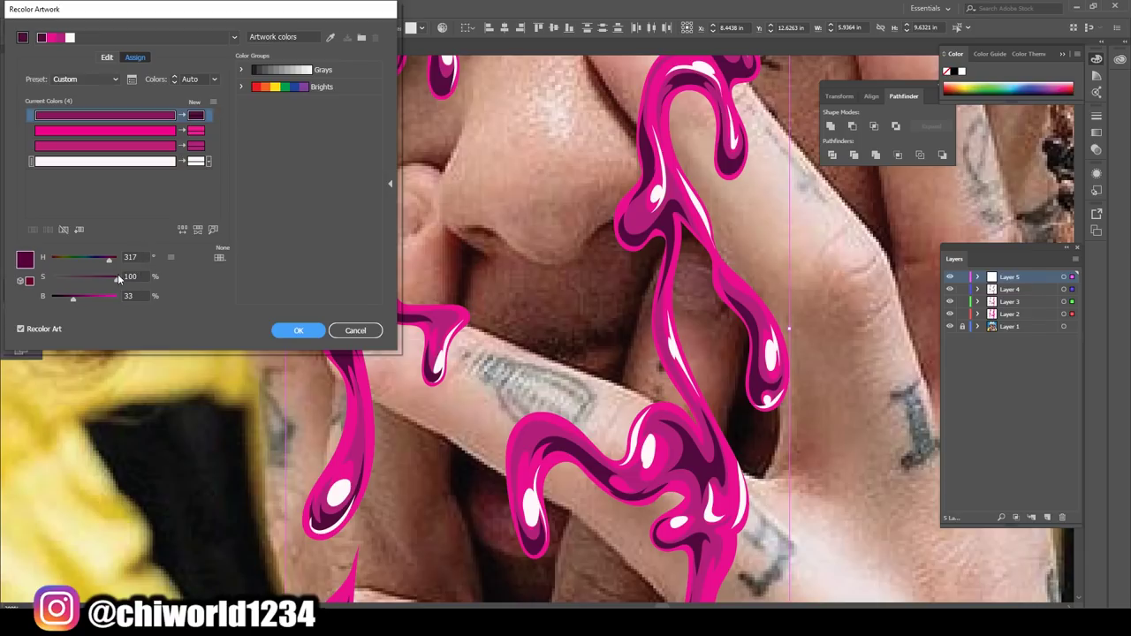
left_click_drag(108, 263, 107, 263)
left_click(107, 257)
left_click(133, 146)
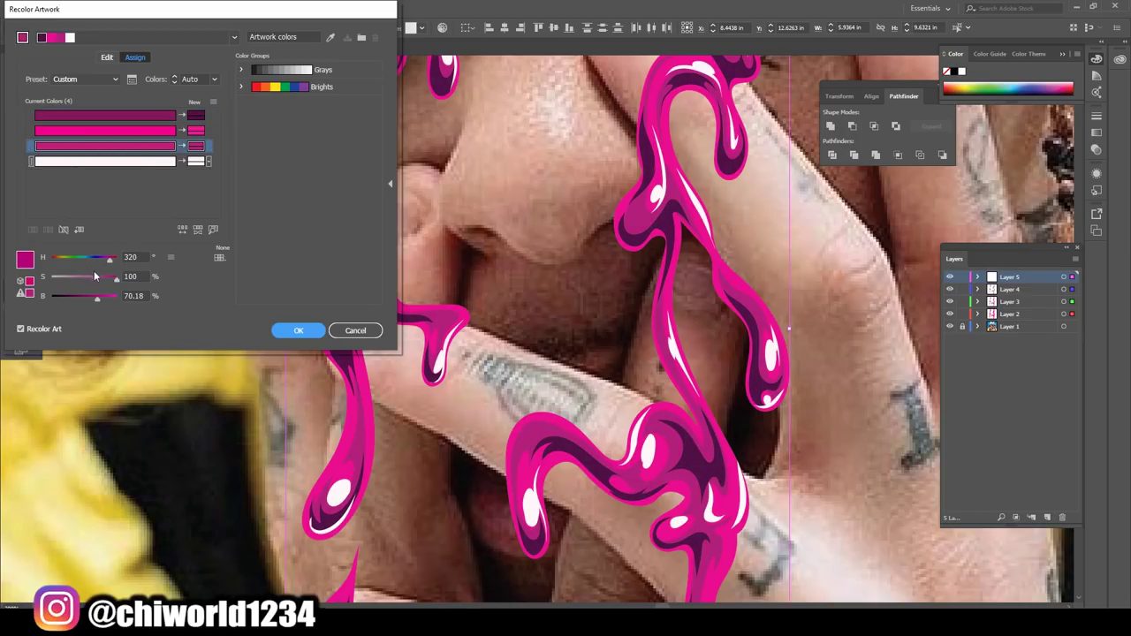
left_click_drag(97, 298, 85, 299)
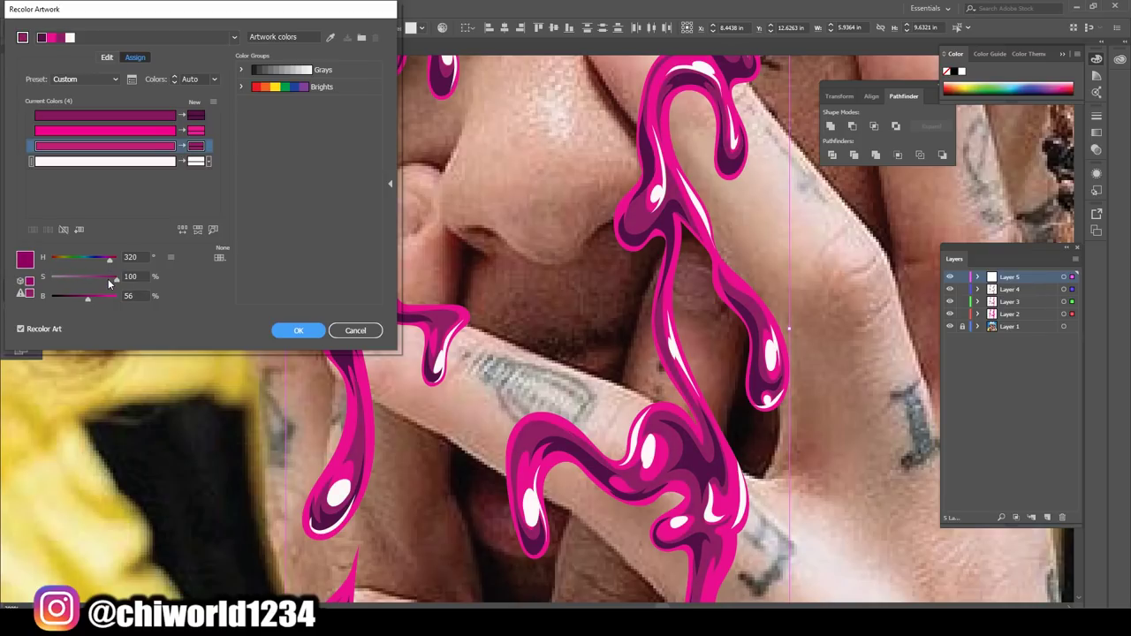
left_click_drag(109, 264, 107, 264)
left_click(292, 331)
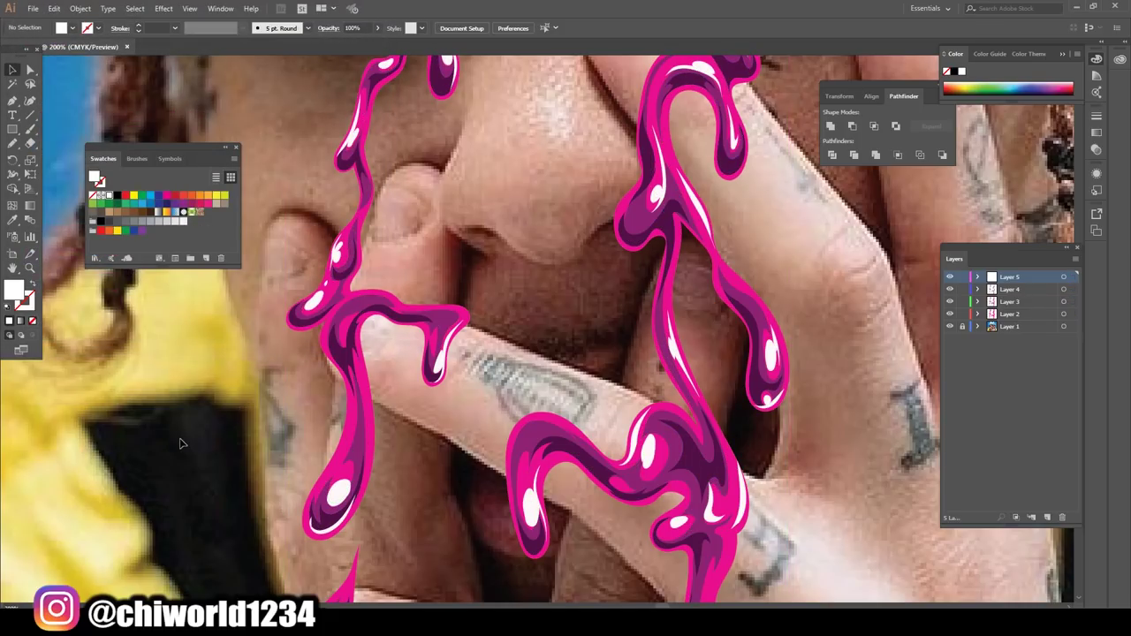
Recolor all drip artwork with Color Harmony, moving the hue to about 305
scroll(189, 442, "down", 2)
scroll(423, 416, "down", 1)
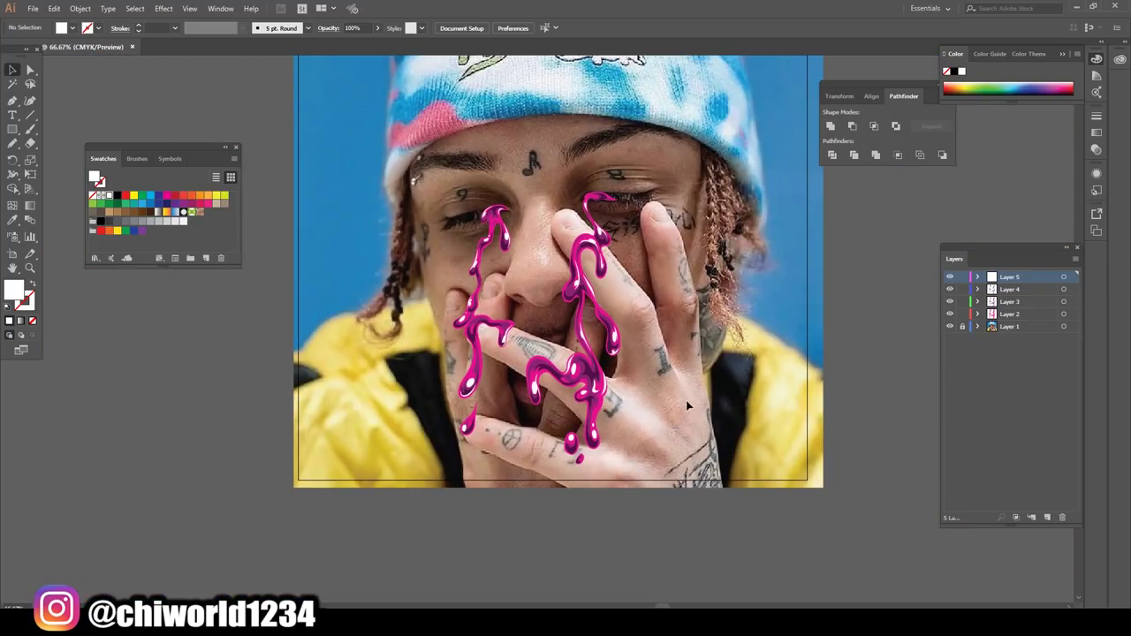
scroll(835, 400, "up", 1)
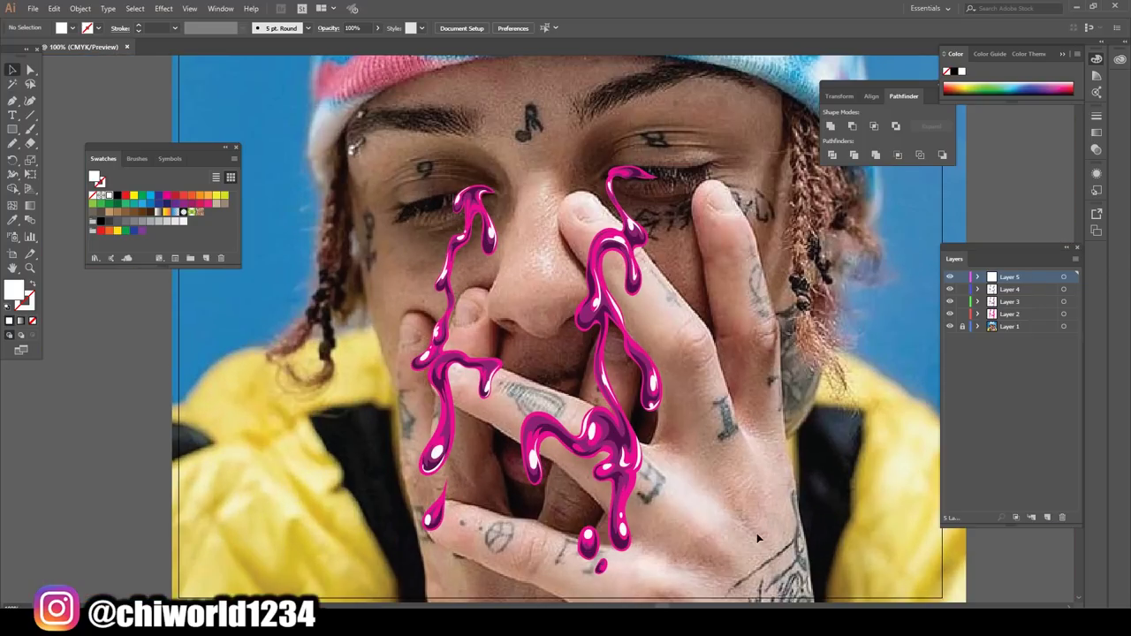
key("ctrl+a")
key("ctrl+plus")
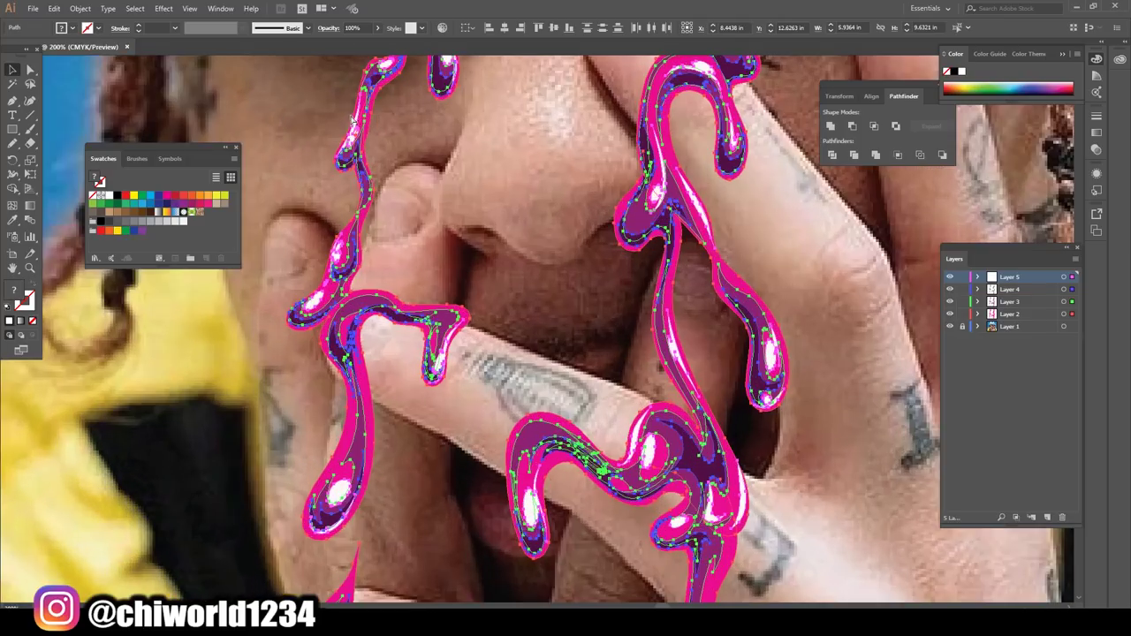
left_click(54, 8)
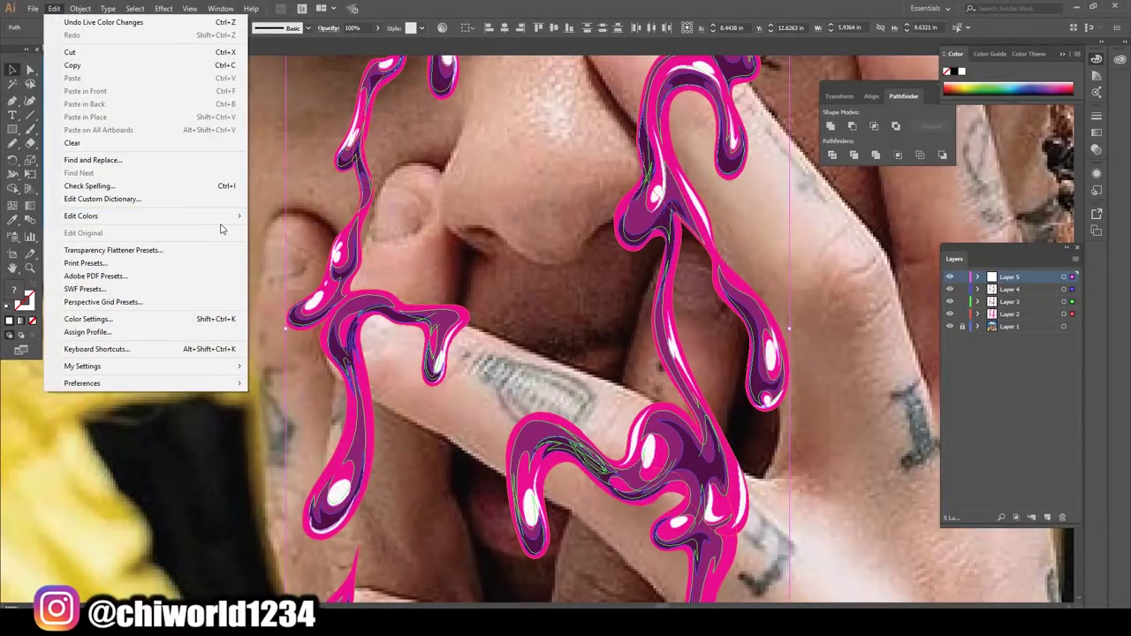
left_click(399, 282)
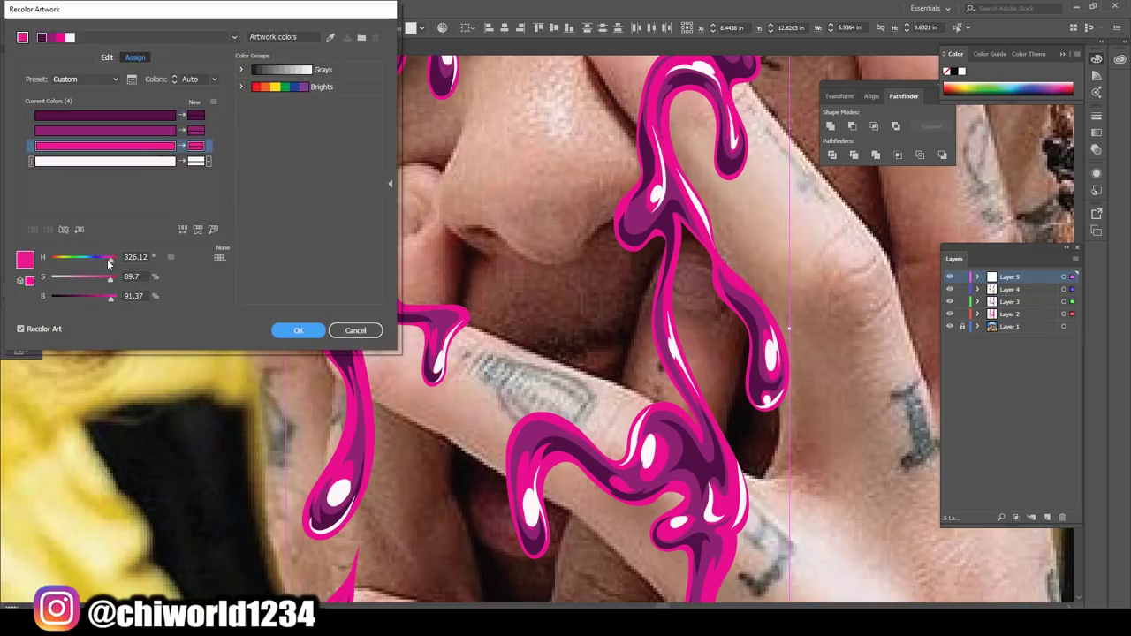
left_click_drag(113, 262, 113, 263)
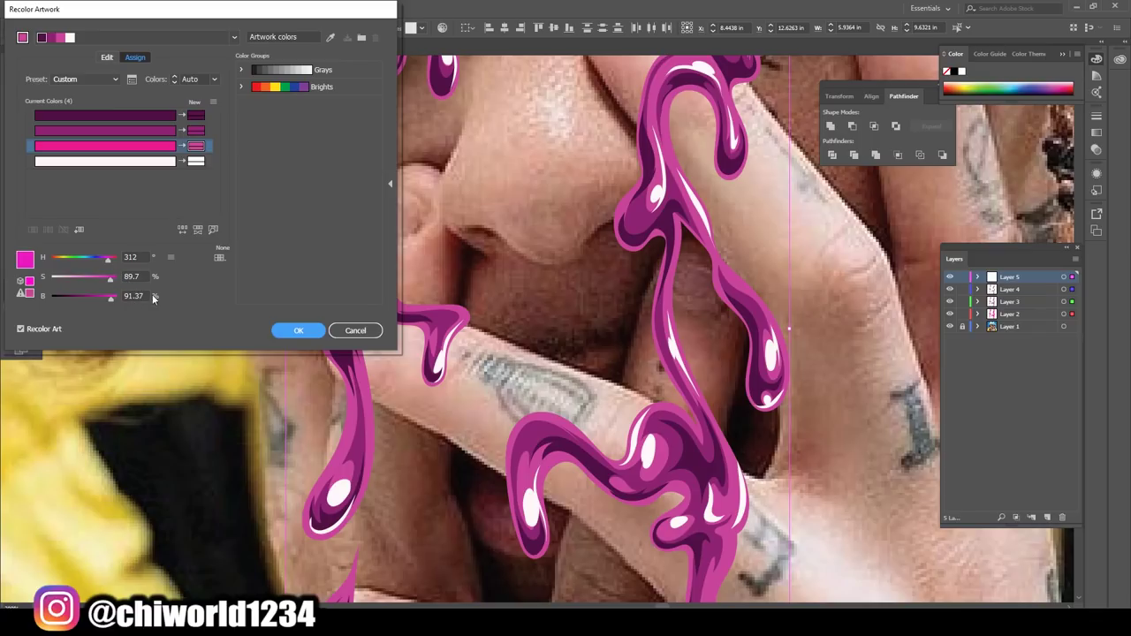
left_click(295, 330)
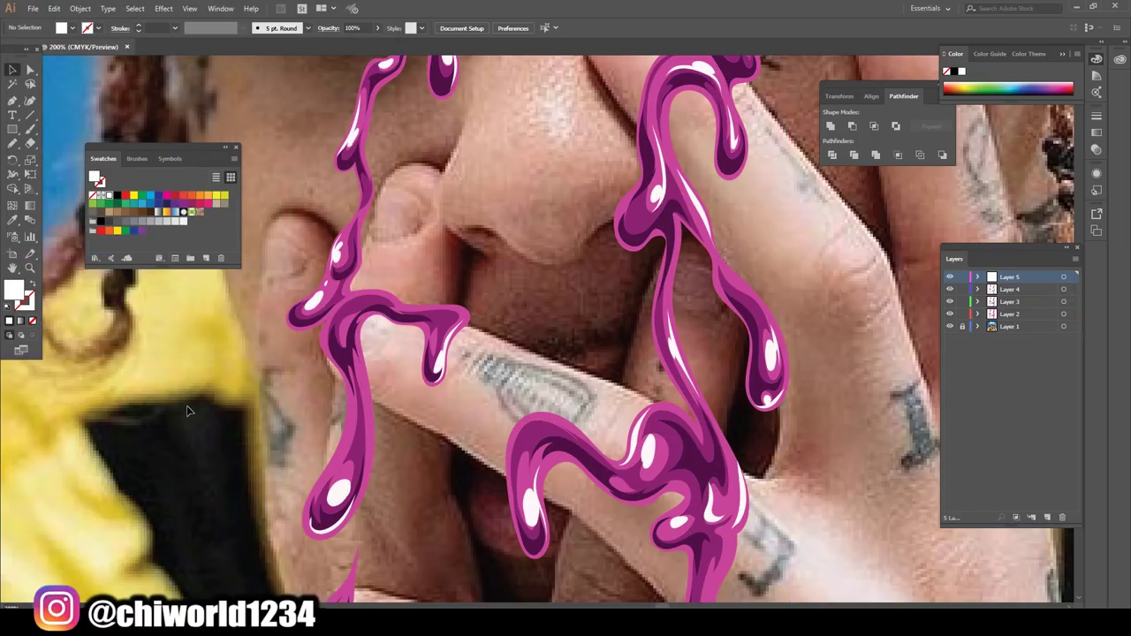
key("ctrl+minus")
key("ctrl+minus")
key("ctrl+minus")
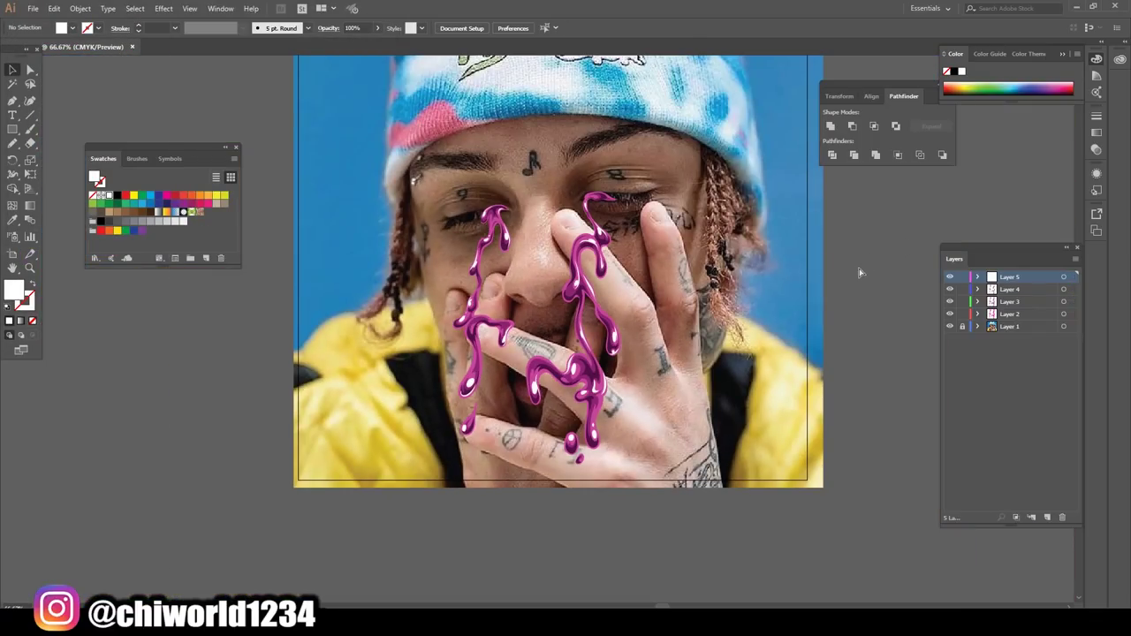
key("ctrl+plus")
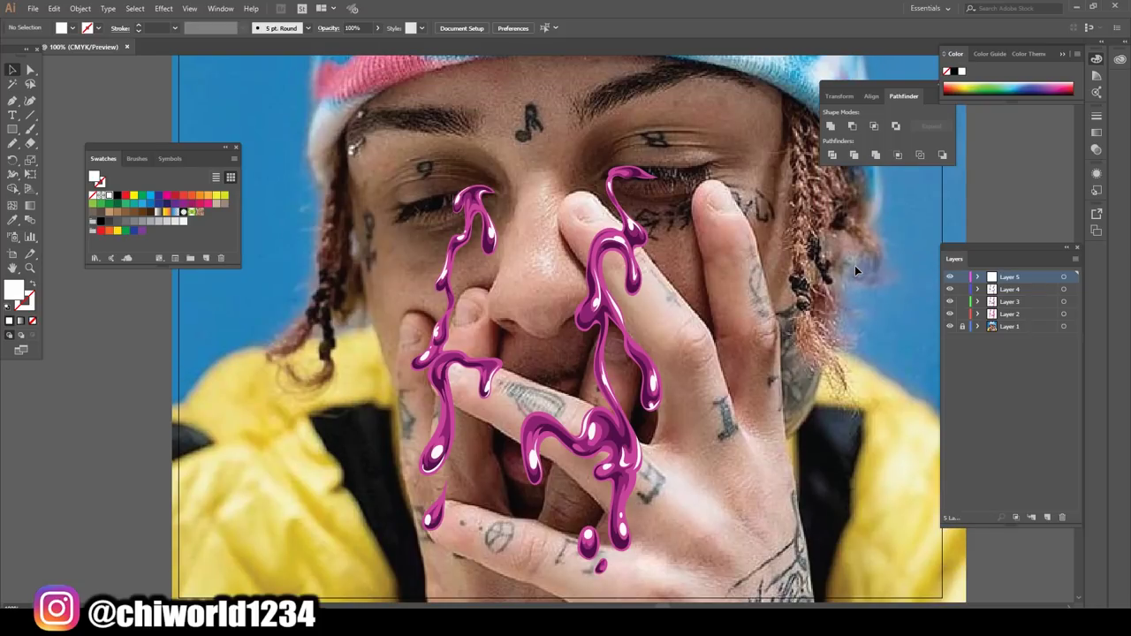
key("ctrl+minus")
key("ctrl+plus")
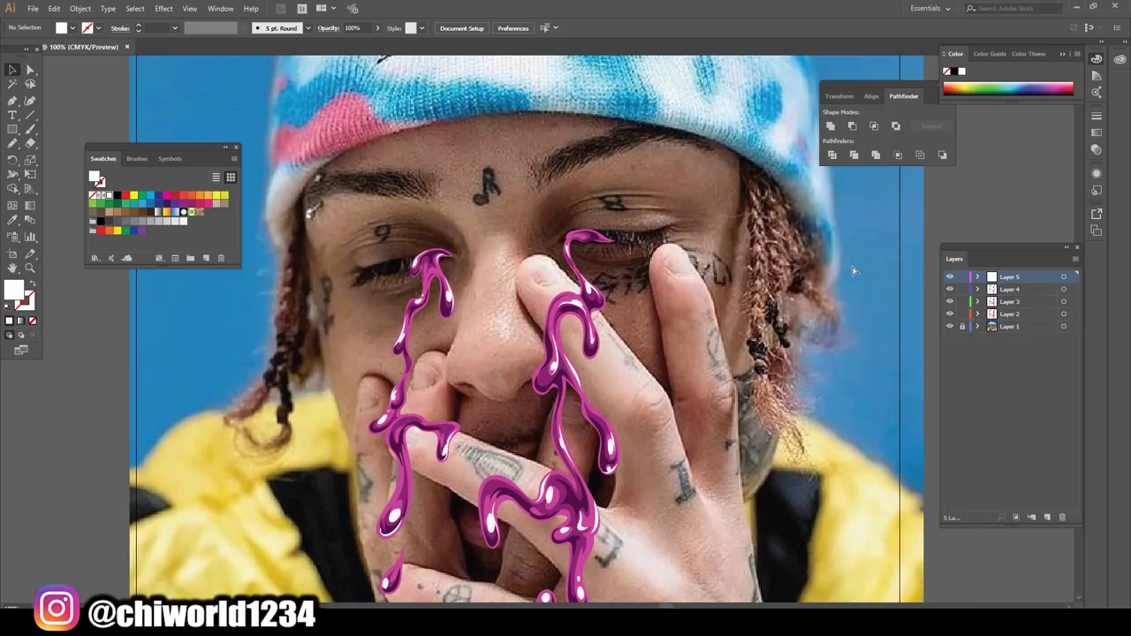
scroll(852, 260, "down", 2)
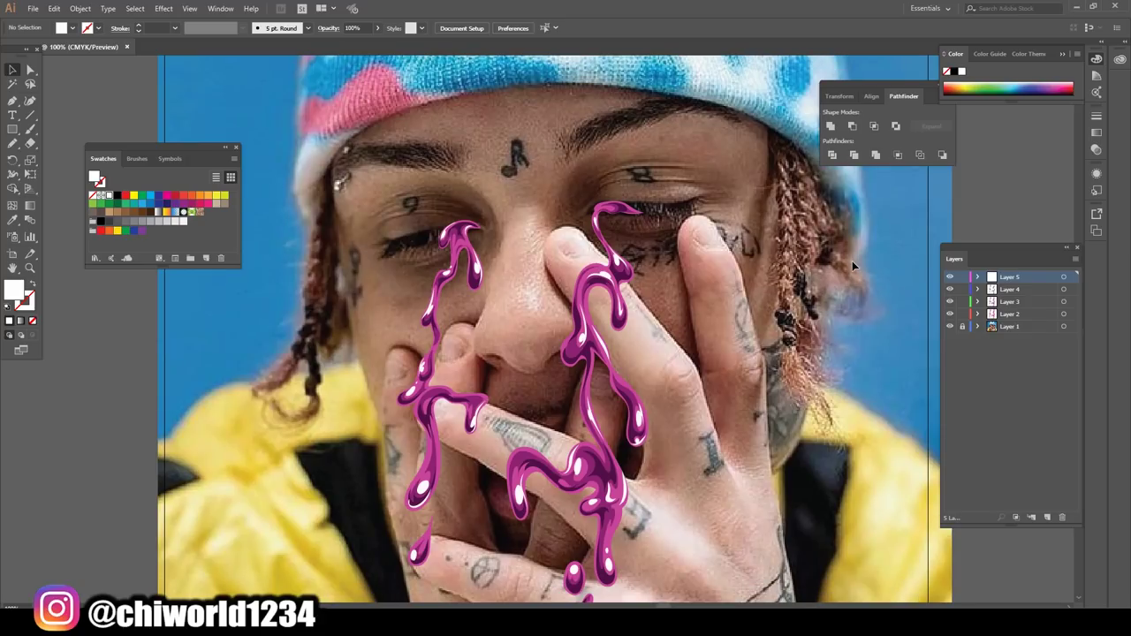
key("ctrl+minus")
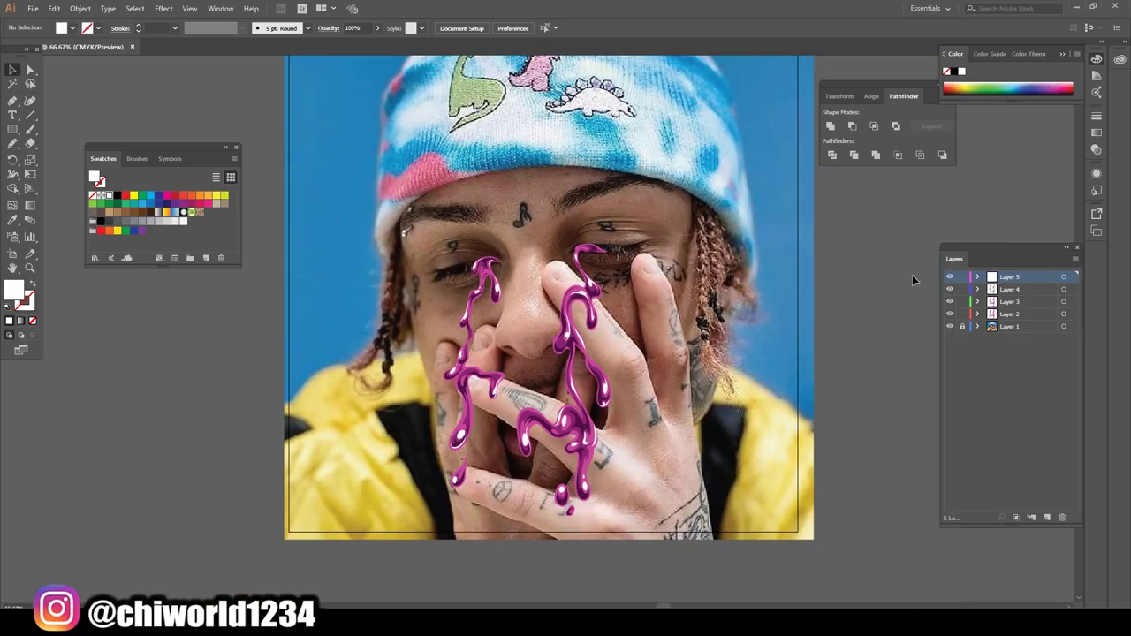
scroll(897, 281, "up", 2)
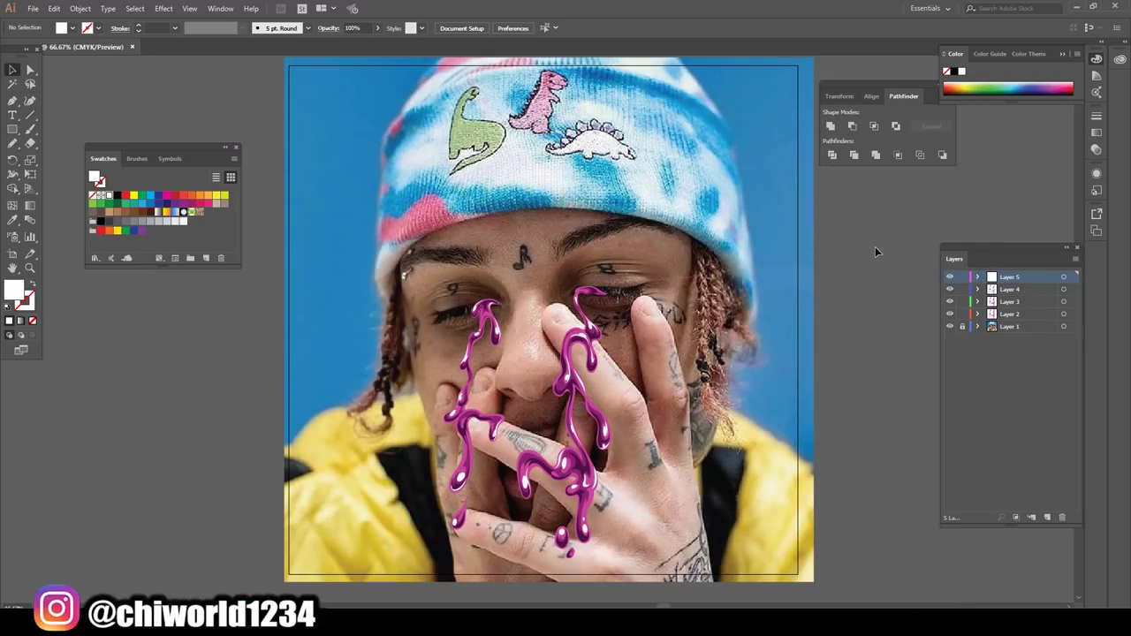
scroll(843, 263, "left", 2)
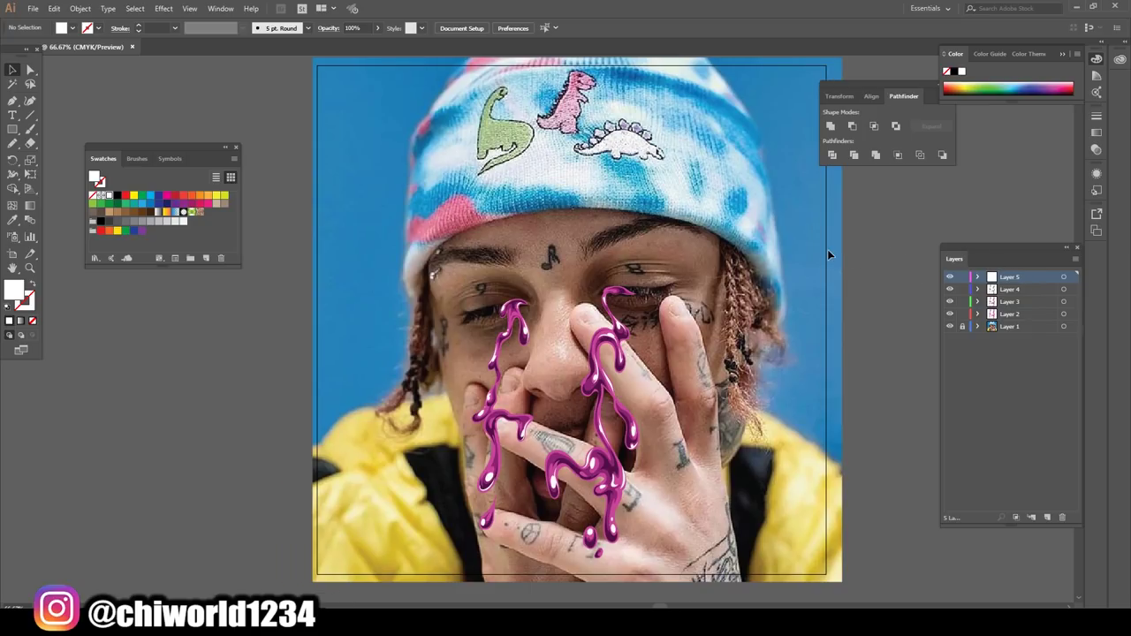
Lock drip Layers 2–5 and add Layer 6 just above Layer 1
left_click(951, 314)
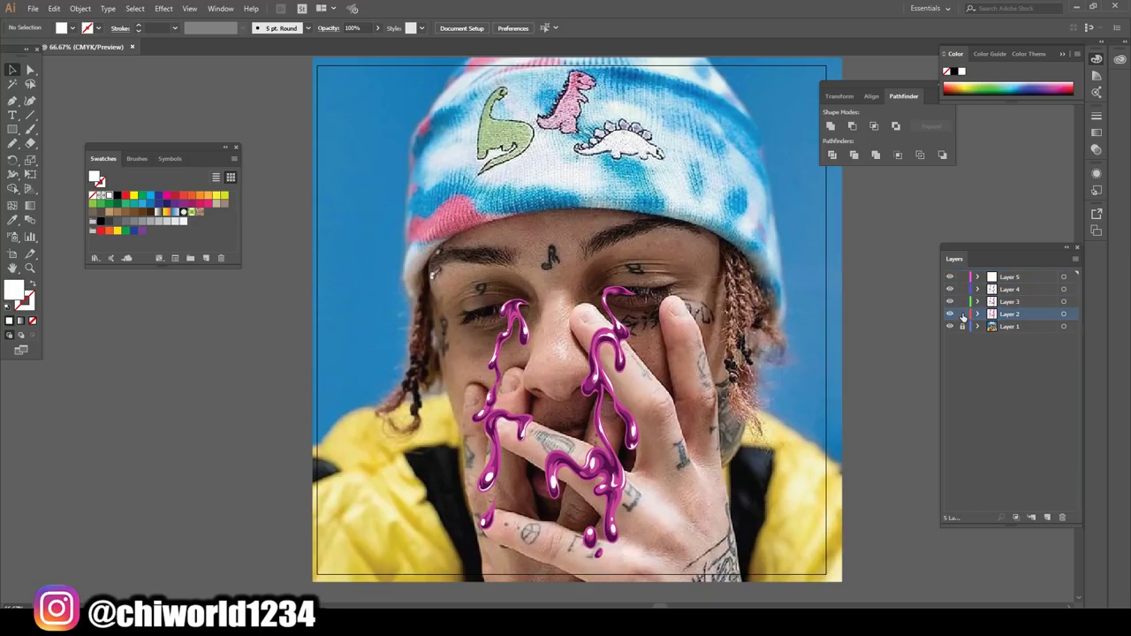
left_click_drag(964, 317, 964, 290)
left_click(1047, 517)
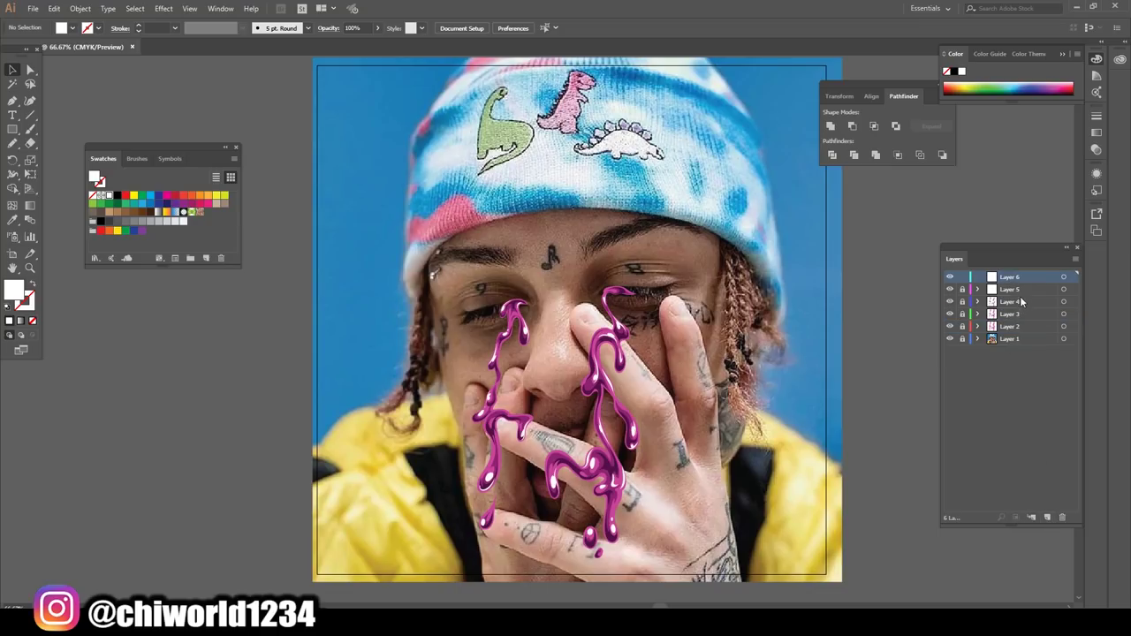
left_click_drag(1014, 279, 1014, 334)
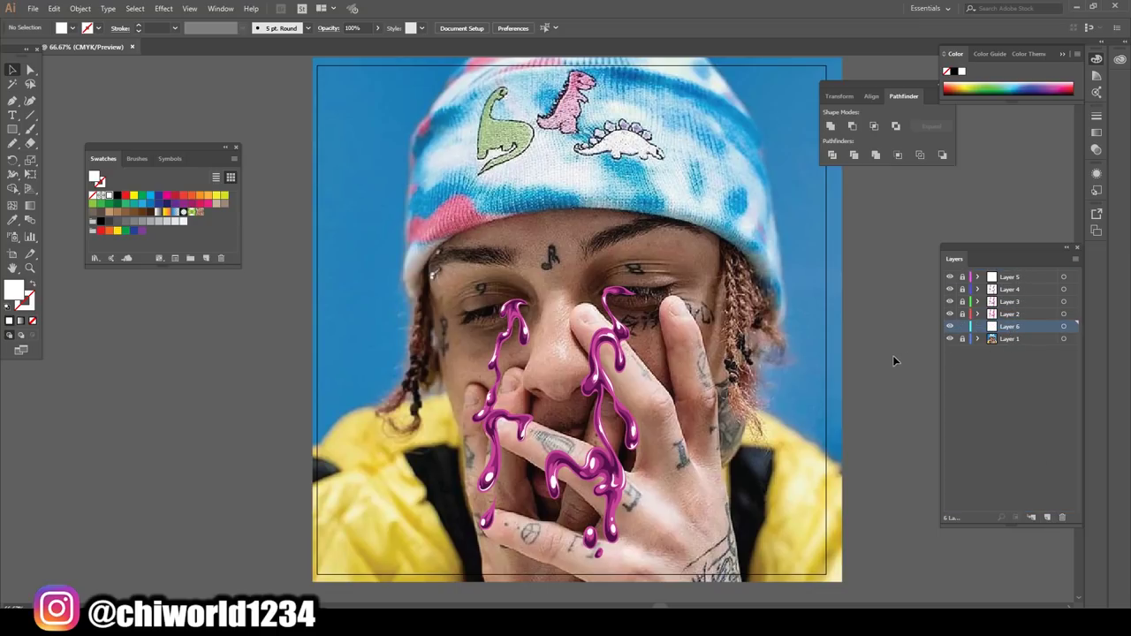
Eyedropper the dark skin tone near the nostril as the paint colour
key("ctrl+plus")
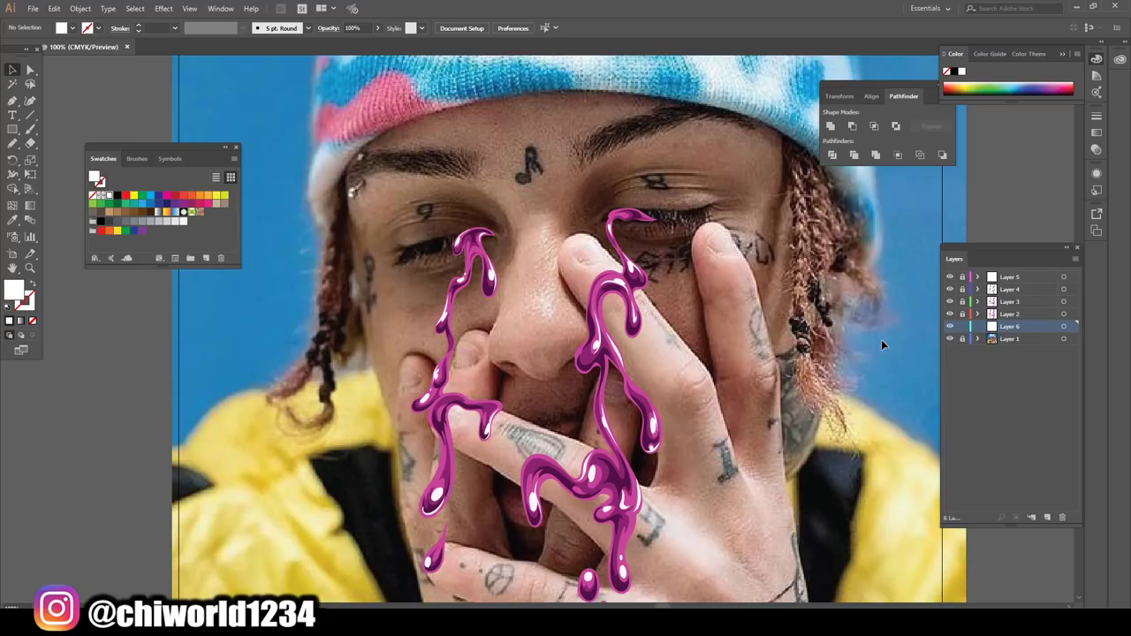
key("ctrl+plus")
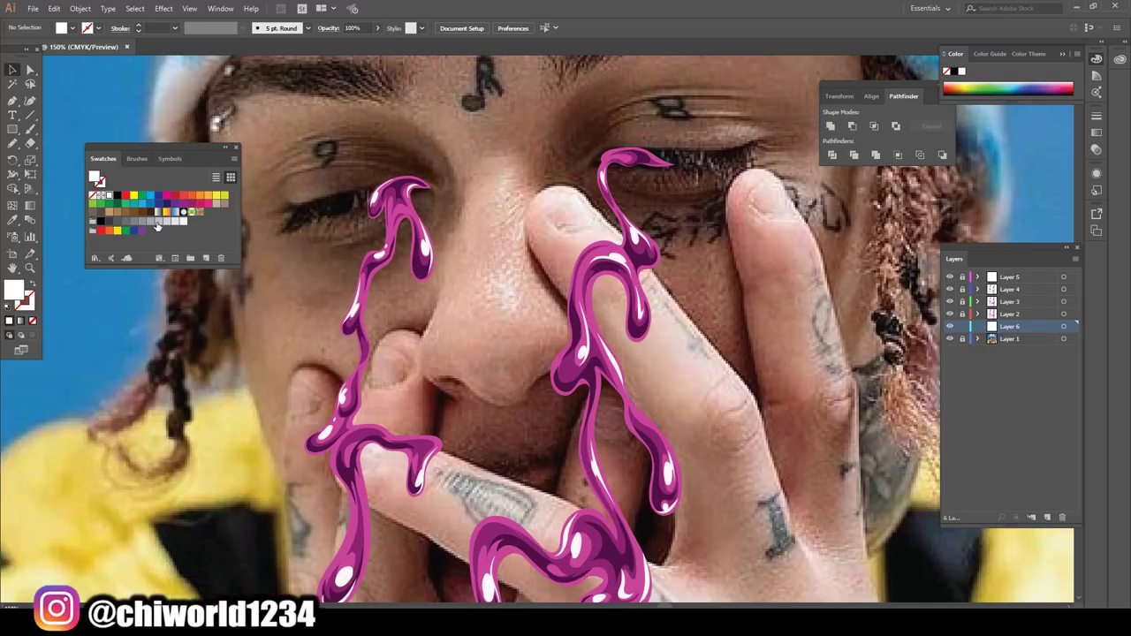
left_click(12, 221)
left_click(459, 386)
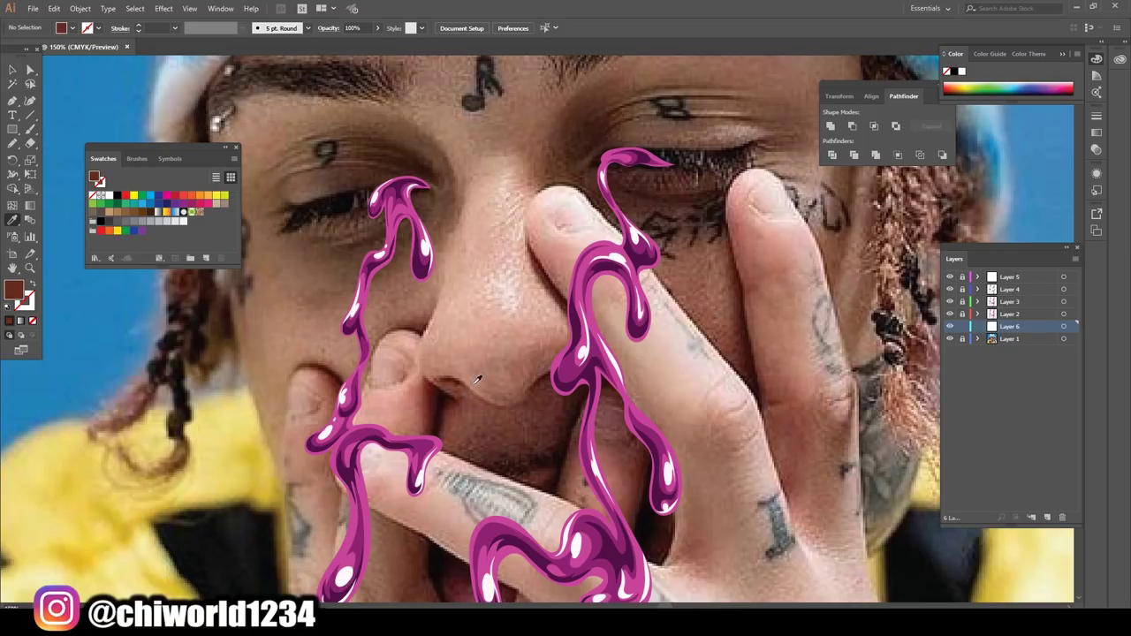
Paint a dark brown Paintbrush shadow beside the right drip's bottom and loop
left_click(11, 145)
scroll(654, 323, "up", 1)
scroll(653, 322, "up", 2)
scroll(654, 323, "up", 1)
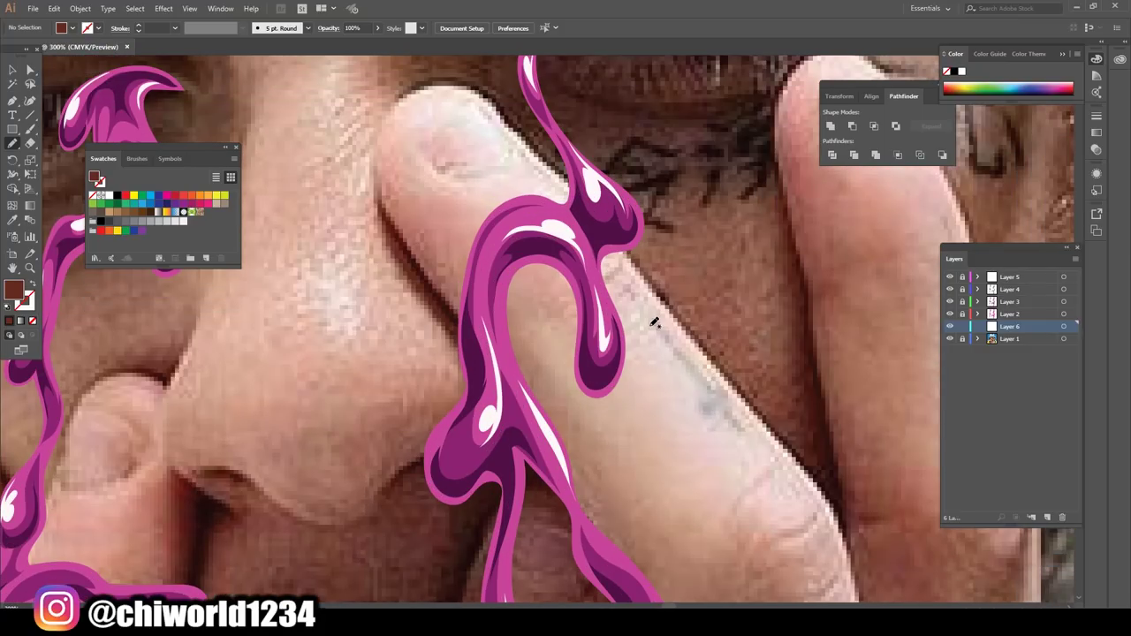
left_click_drag(624, 234, 633, 272)
mouse_move(638, 373)
left_mouse_down()
mouse_move(587, 419)
mouse_move(590, 340)
mouse_move(566, 270)
mouse_move(528, 343)
mouse_move(568, 441)
mouse_move(543, 415)
mouse_move(502, 247)
mouse_move(625, 205)
left_mouse_up()
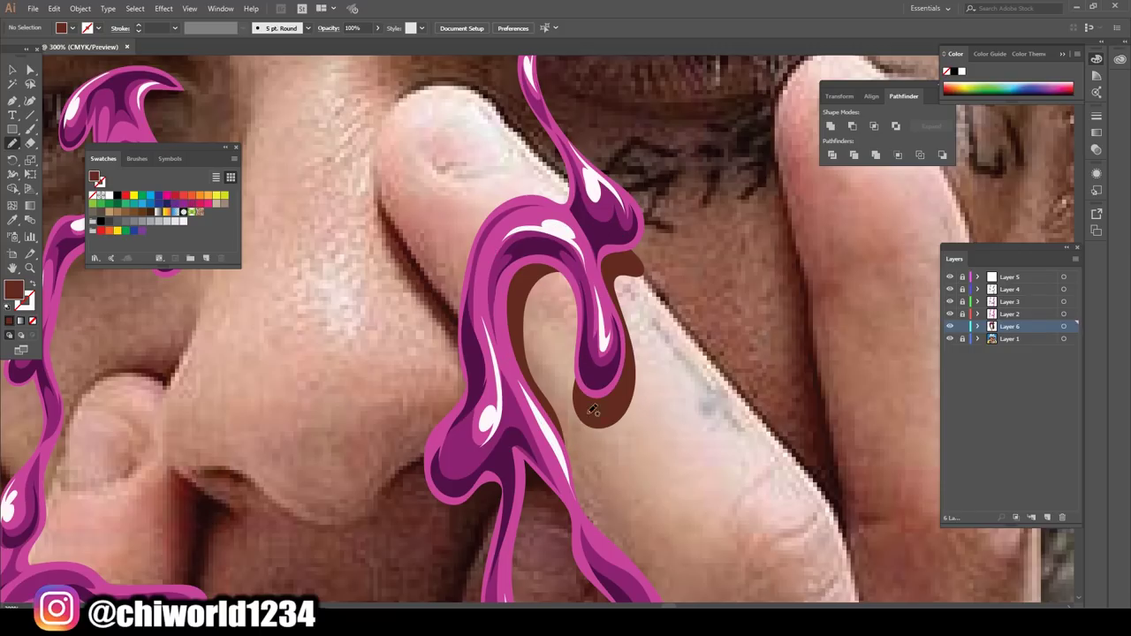
scroll(809, 518, "down", 4)
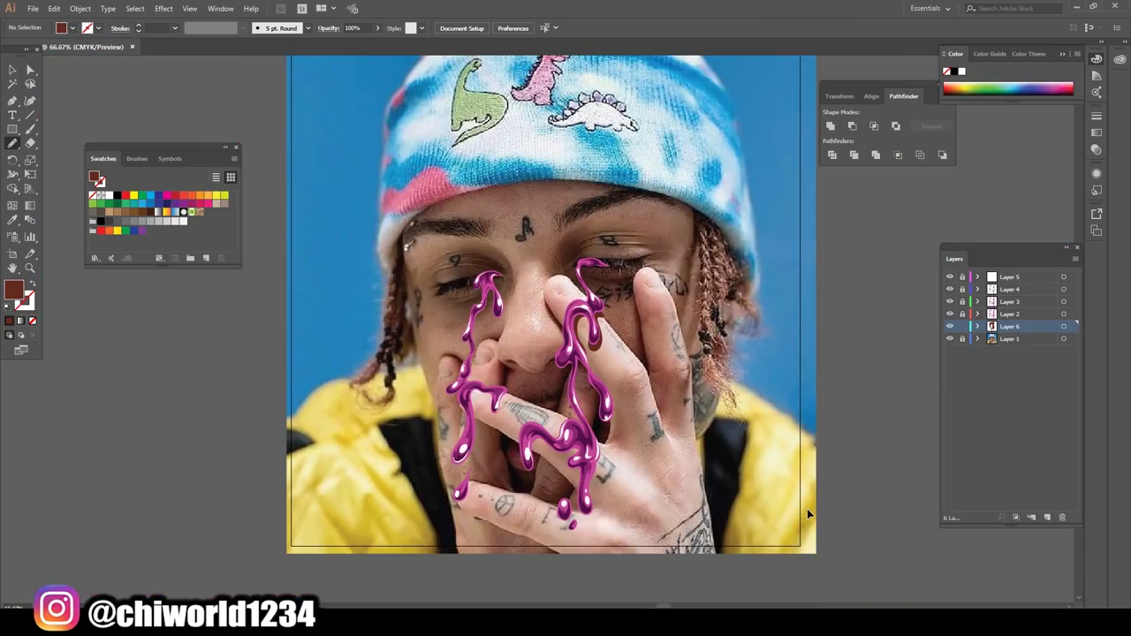
scroll(807, 508, "up", 3)
scroll(807, 512, "up", 1)
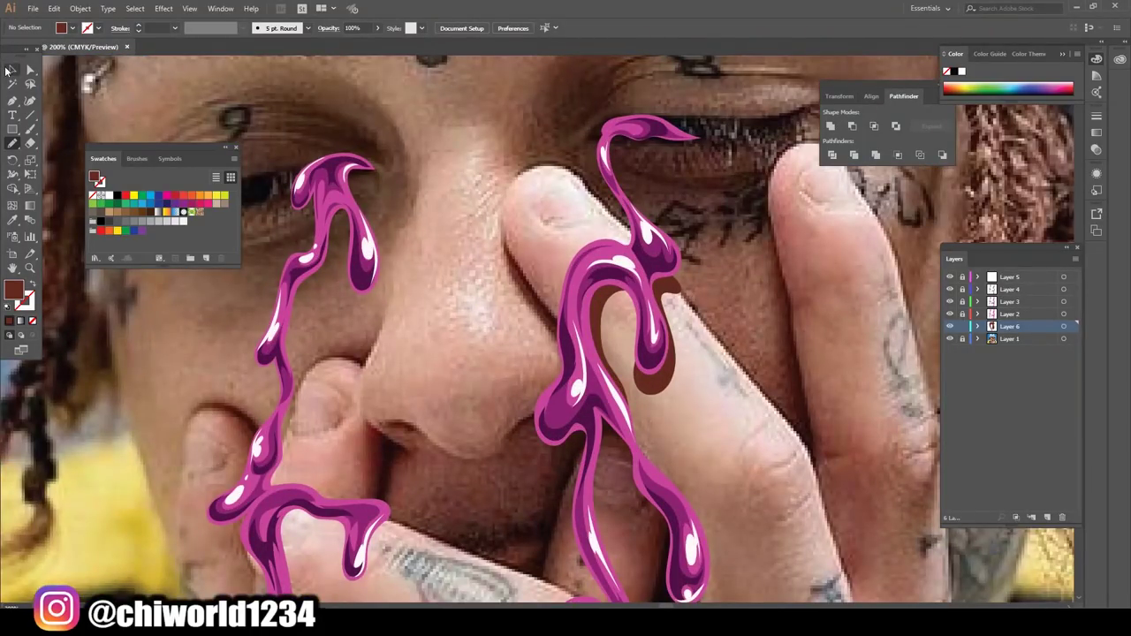
Darken the brown shadow beside the right drip to deep maroon with Adjust Color Balance CMYK sliders
left_click(13, 69)
left_click(645, 394)
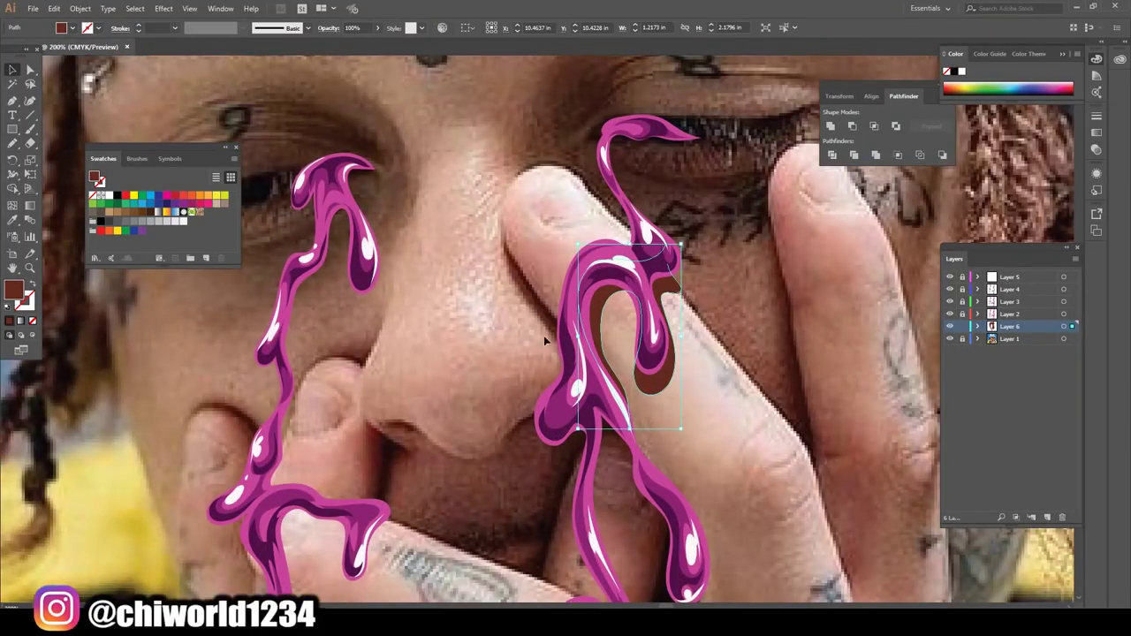
left_click(54, 8)
mouse_move(80, 216)
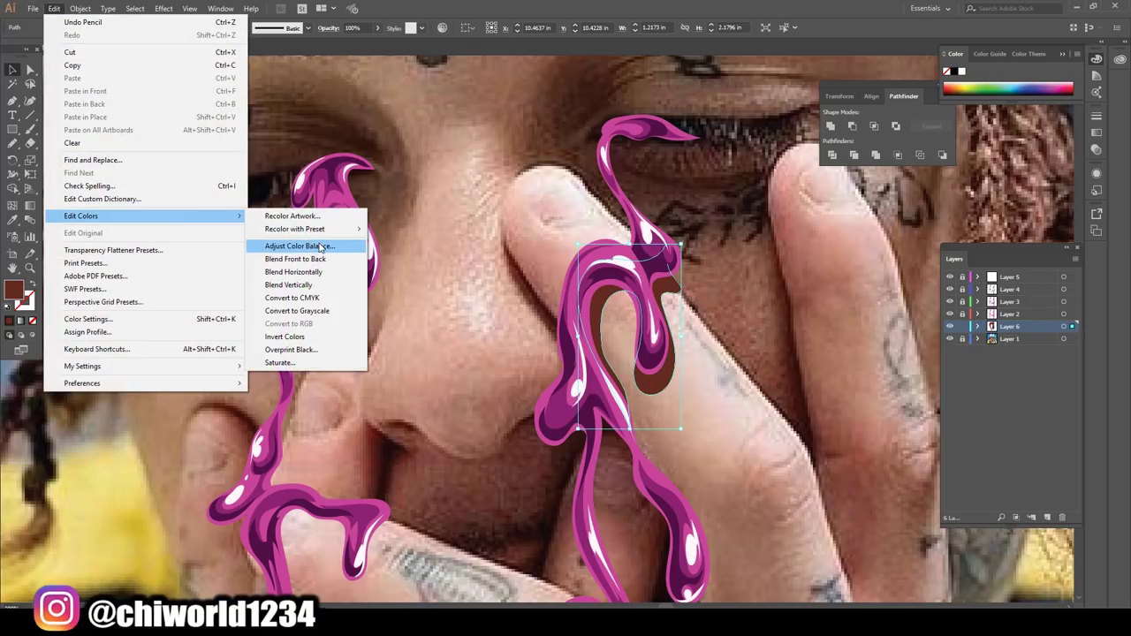
left_click(321, 247)
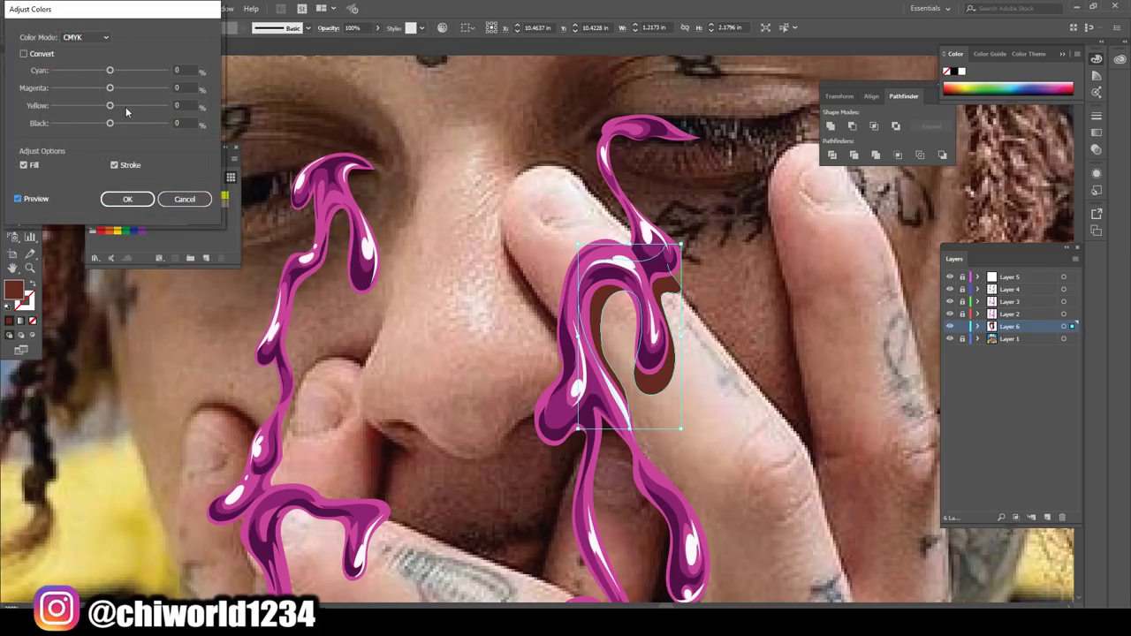
left_click_drag(126, 111, 115, 109)
mouse_move(109, 89)
left_mouse_down()
mouse_move(112, 76)
mouse_move(127, 77)
left_mouse_up()
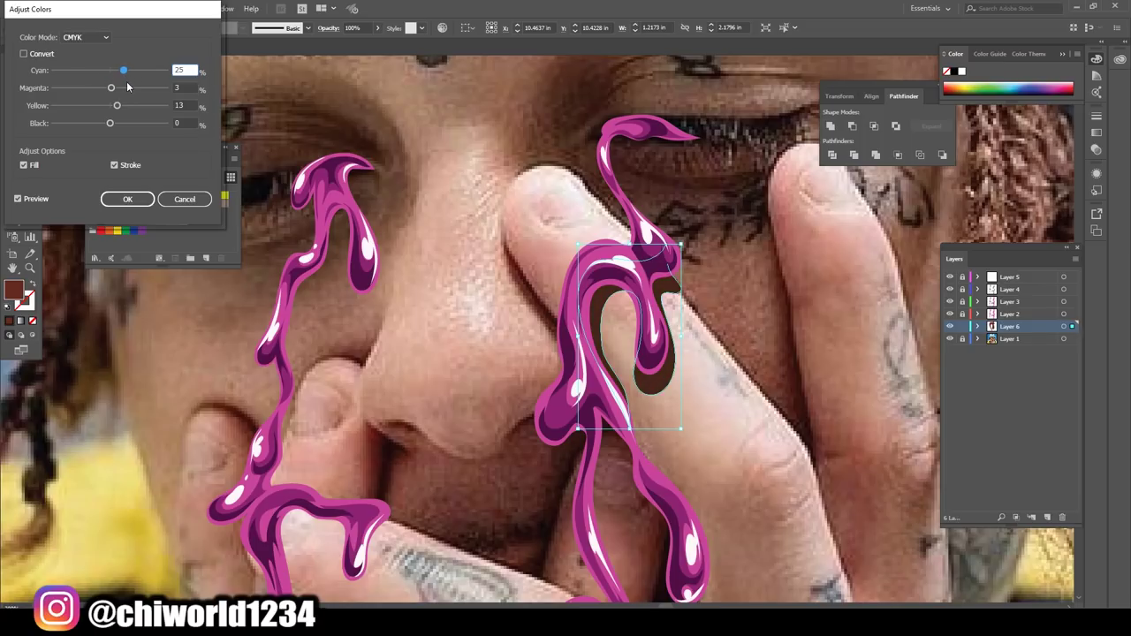
mouse_move(112, 90)
left_mouse_down()
mouse_move(125, 89)
mouse_move(103, 106)
mouse_move(112, 106)
left_mouse_up()
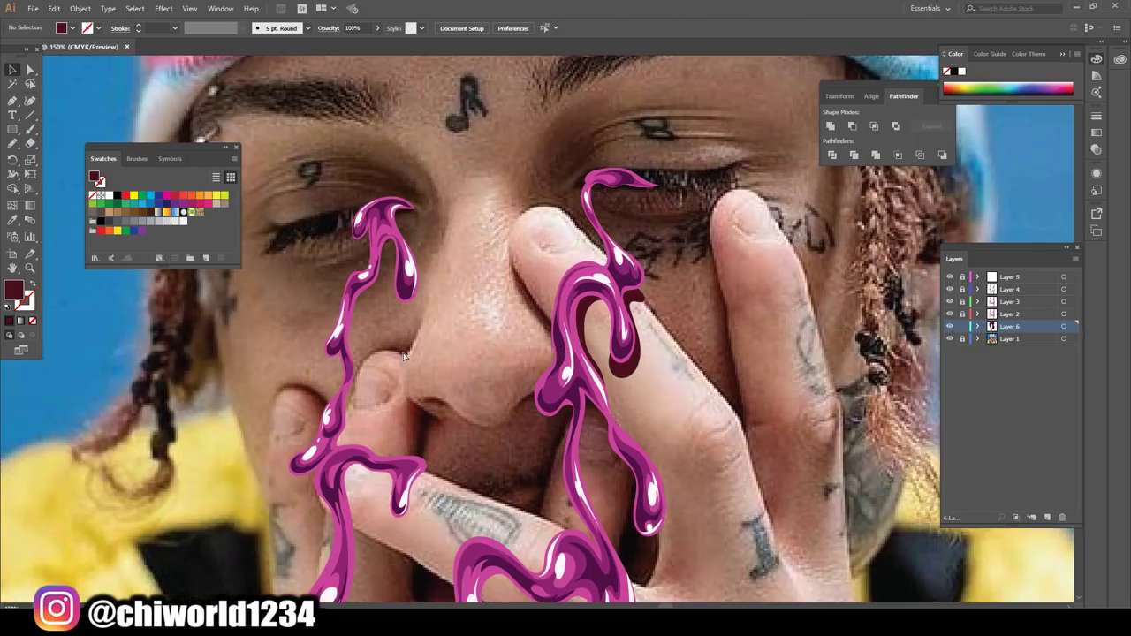
Sample the dark maroon shadow colour with the Eyedropper
scroll(404, 355, "down", 3)
scroll(411, 351, "down", 1)
scroll(410, 351, "up", 1)
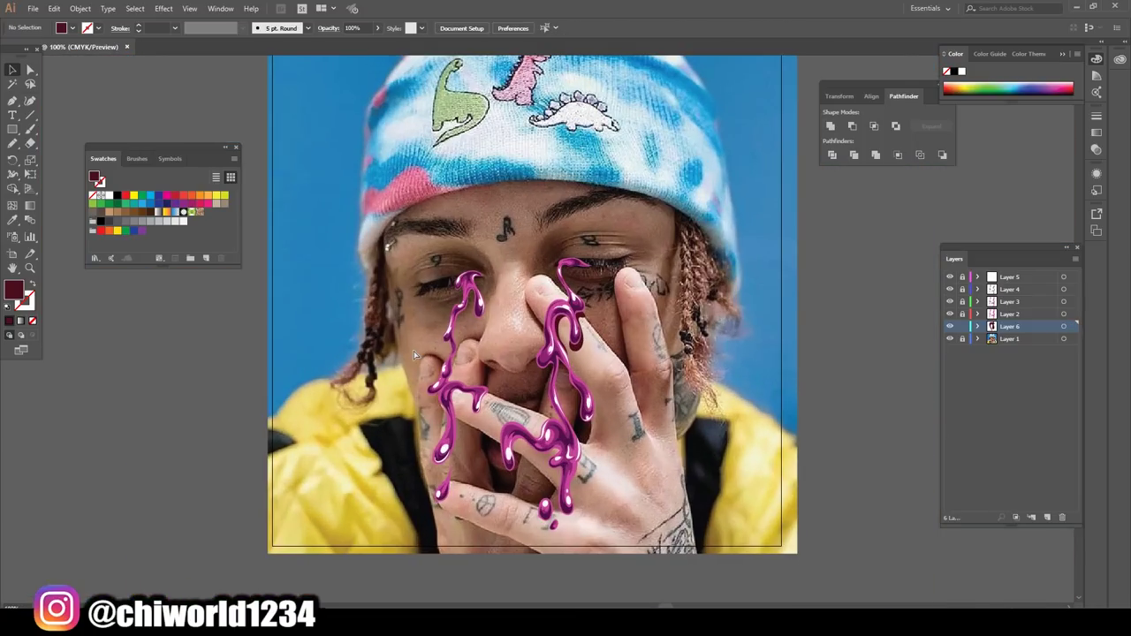
scroll(414, 351, "up", 2)
scroll(414, 354, "up", 1)
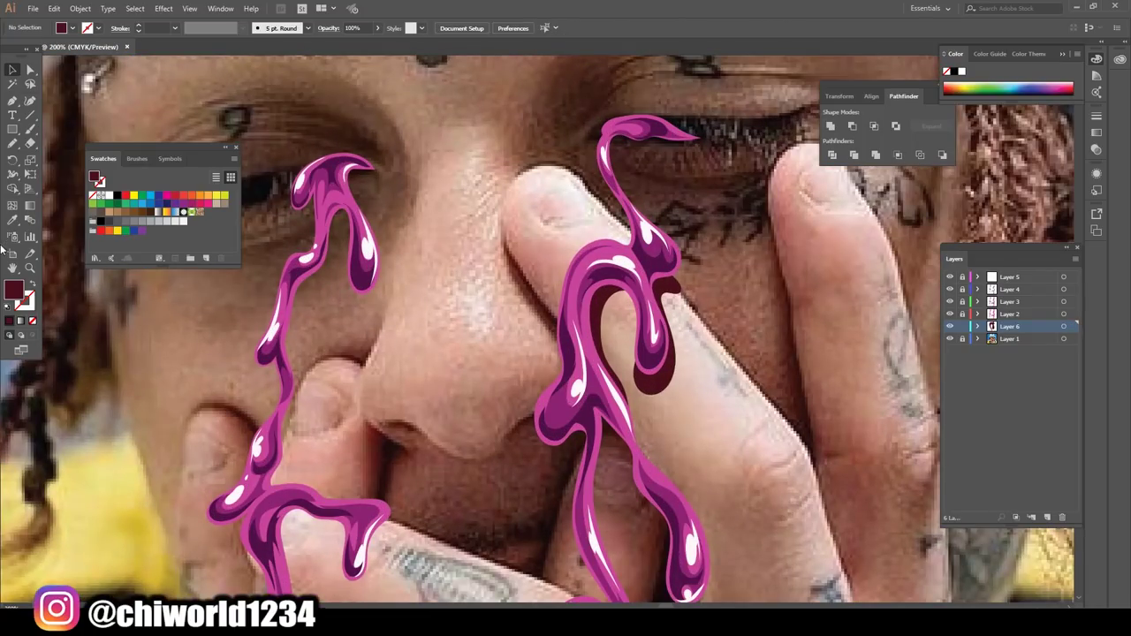
left_click(13, 219)
left_click(661, 372)
Pencil maroon shadow strokes inside the left drip's hook and along the drip over the fingers
left_click(13, 143)
scroll(449, 328, "down", 2)
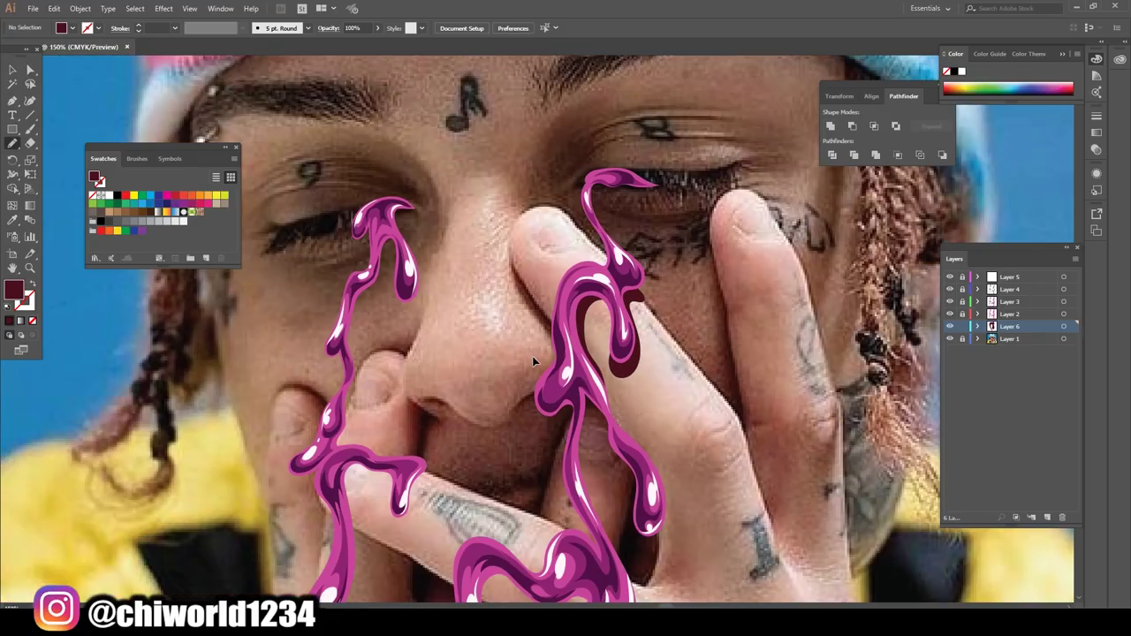
scroll(477, 332, "down", 1)
scroll(531, 336, "up", 1)
scroll(572, 341, "up", 1)
scroll(572, 341, "up", 1)
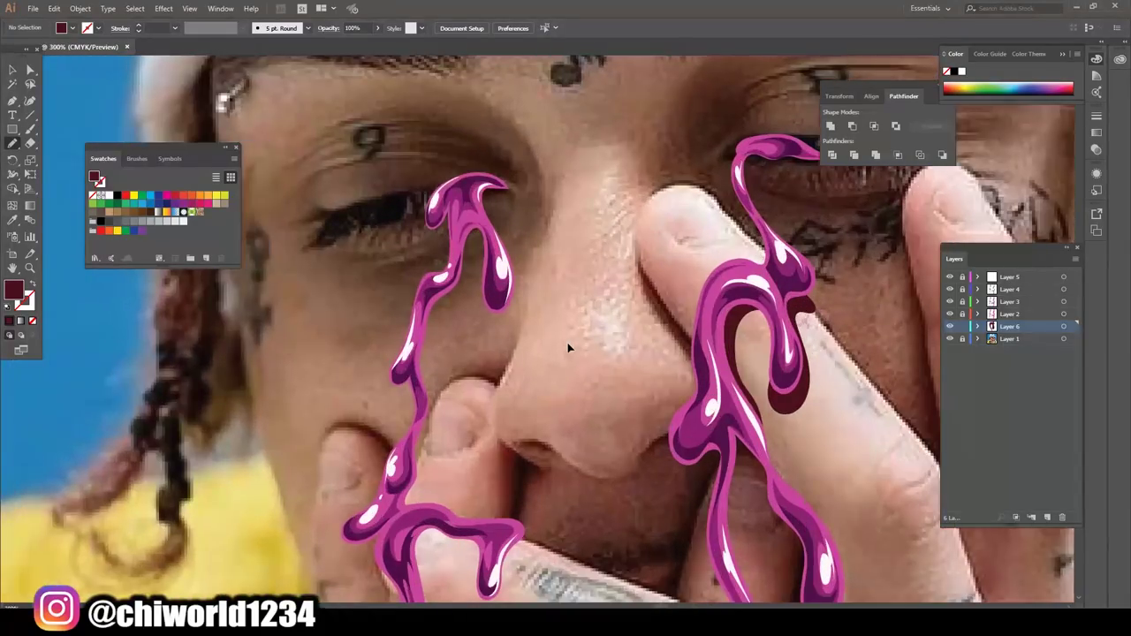
scroll(573, 341, "up", 2)
scroll(573, 341, "up", 1)
scroll(573, 341, "up", 1)
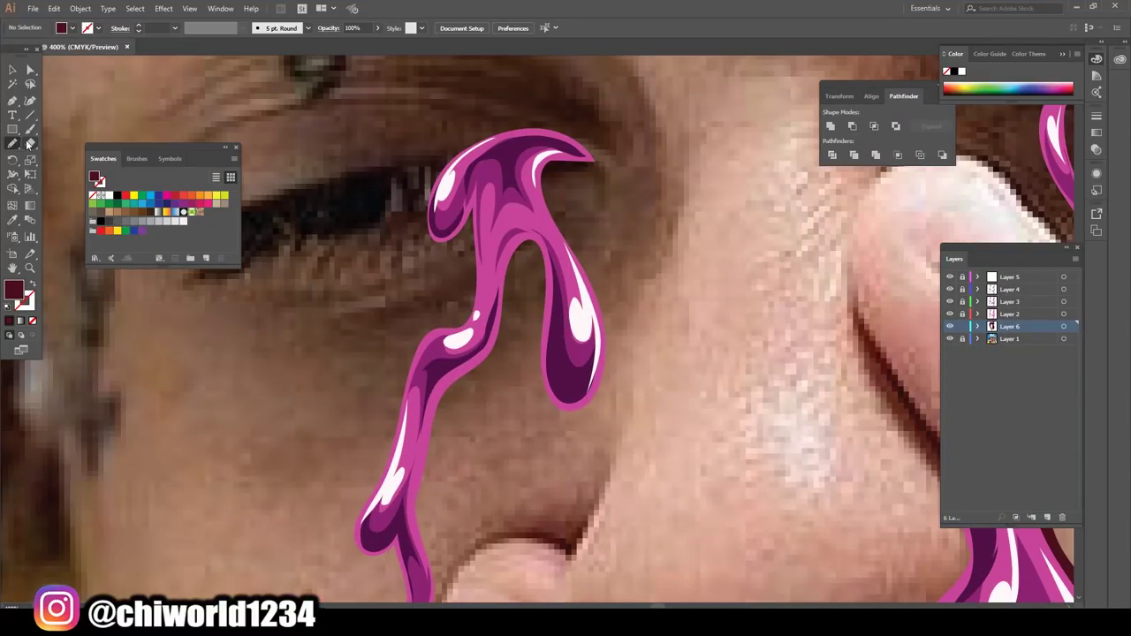
mouse_move(535, 152)
left_mouse_down()
mouse_move(568, 174)
mouse_move(559, 251)
mouse_move(487, 373)
mouse_move(442, 412)
mouse_move(423, 550)
mouse_move(407, 471)
mouse_move(478, 335)
mouse_move(519, 196)
mouse_move(546, 156)
left_mouse_up()
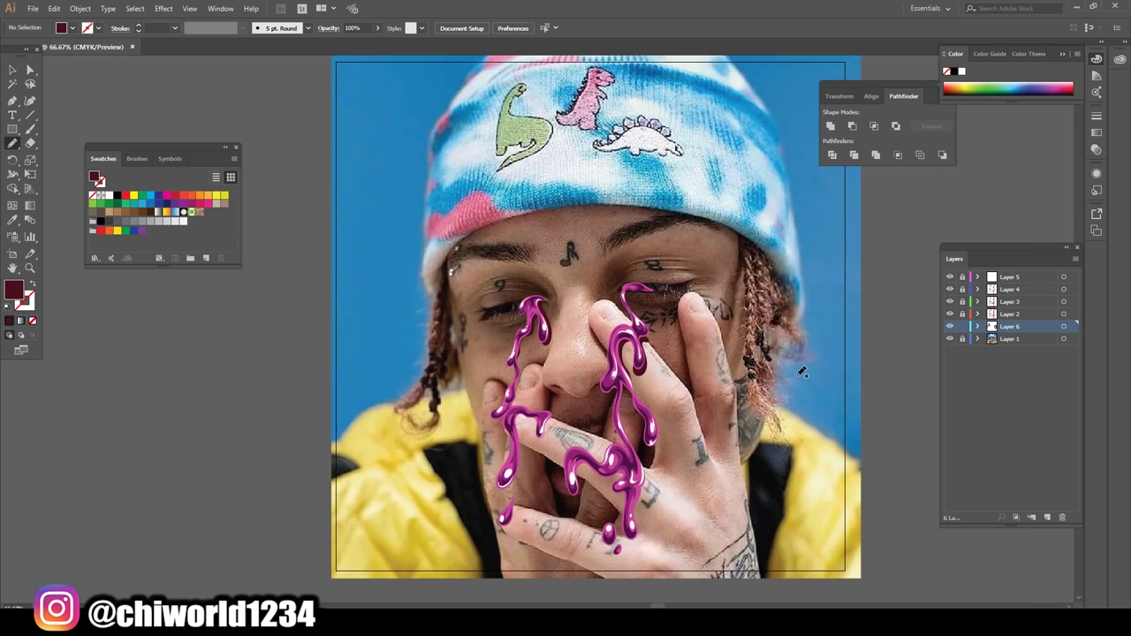
scroll(792, 376, "down", 2)
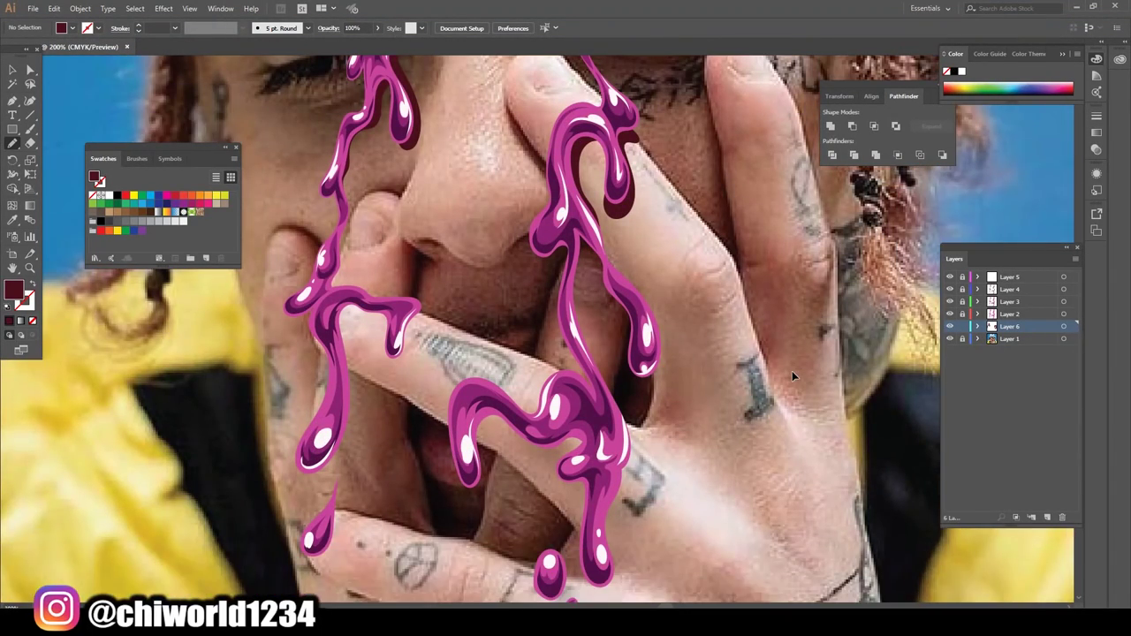
key("ctrl+plus")
key("ctrl+plus")
key("ctrl+plus")
mouse_move(535, 495)
left_mouse_down()
mouse_move(537, 175)
mouse_move(517, 482)
left_mouse_up()
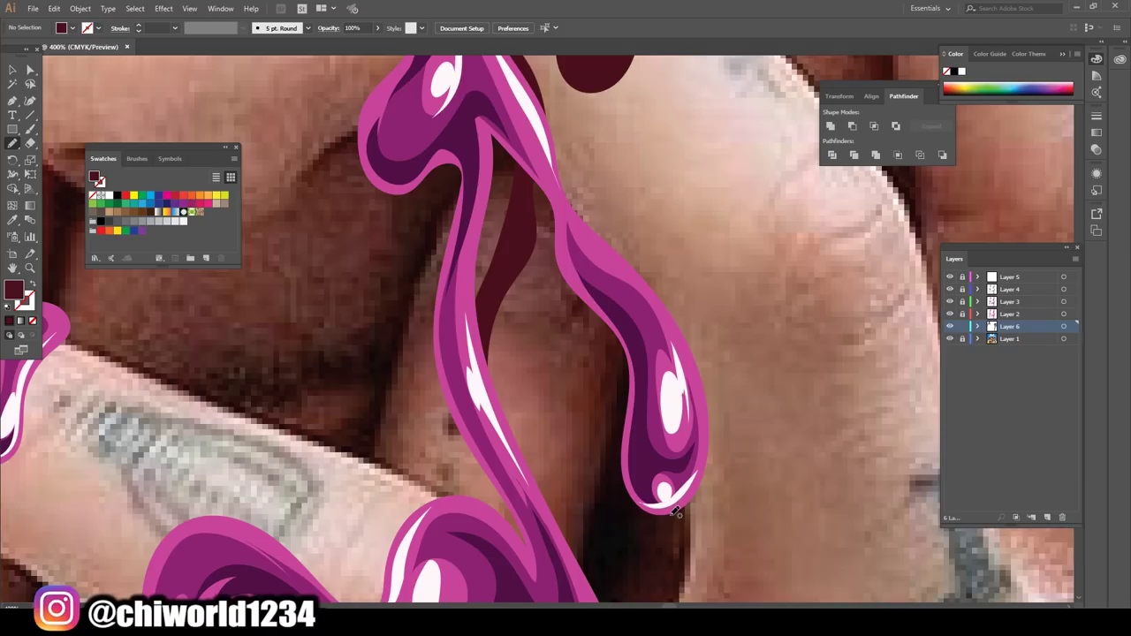
key("ctrl+minus")
key("ctrl+minus")
key("ctrl+minus")
Trace a maroon cast shadow from the drip tip up its left side across the finger
key("ctrl+plus")
key("ctrl+plus")
key("ctrl+plus")
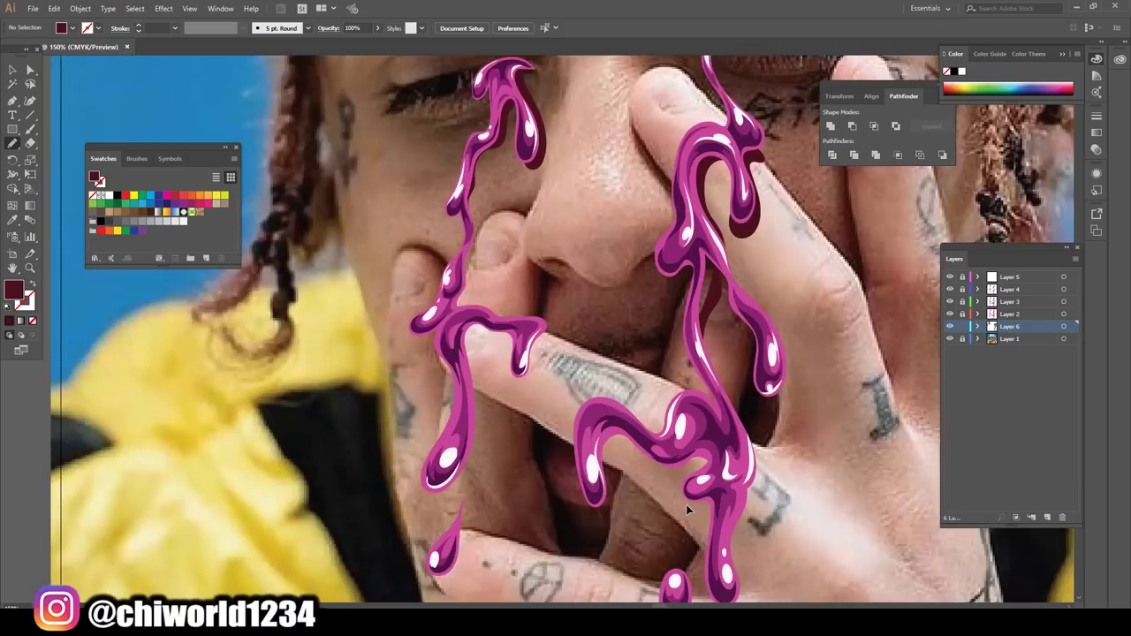
key("ctrl+plus")
key("ctrl+plus")
scroll(692, 502, "down", 1)
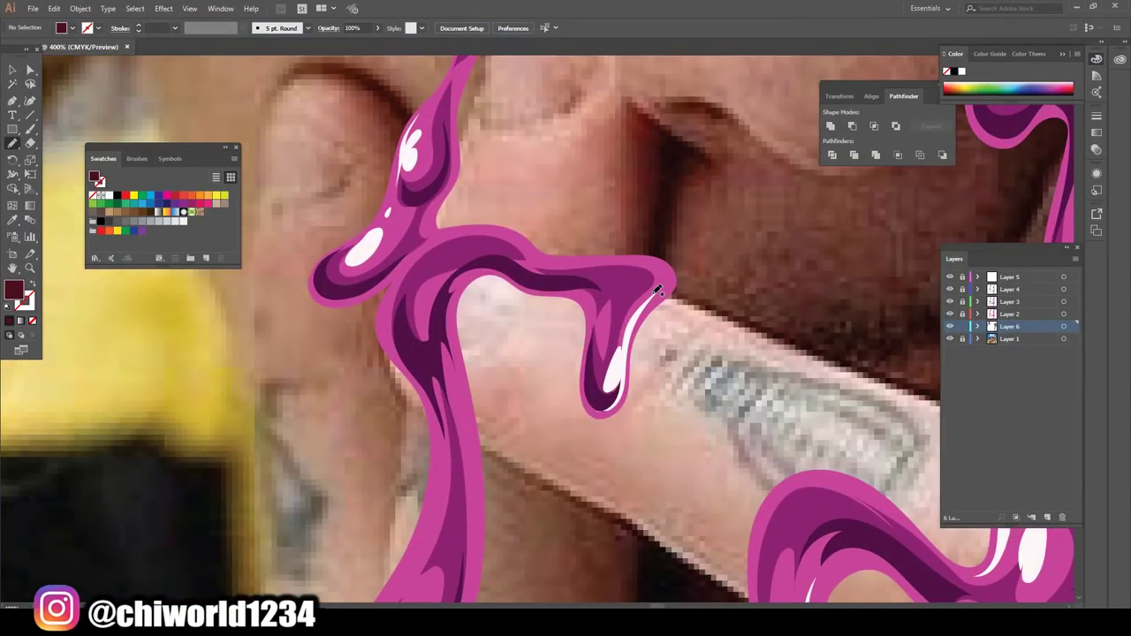
left_click_drag(667, 287, 673, 300)
mouse_move(595, 442)
left_mouse_down()
mouse_move(590, 353)
mouse_move(566, 315)
left_mouse_up()
mouse_move(496, 294)
left_mouse_down()
mouse_move(501, 444)
mouse_move(452, 376)
mouse_move(495, 258)
mouse_move(618, 276)
mouse_move(617, 304)
left_mouse_up()
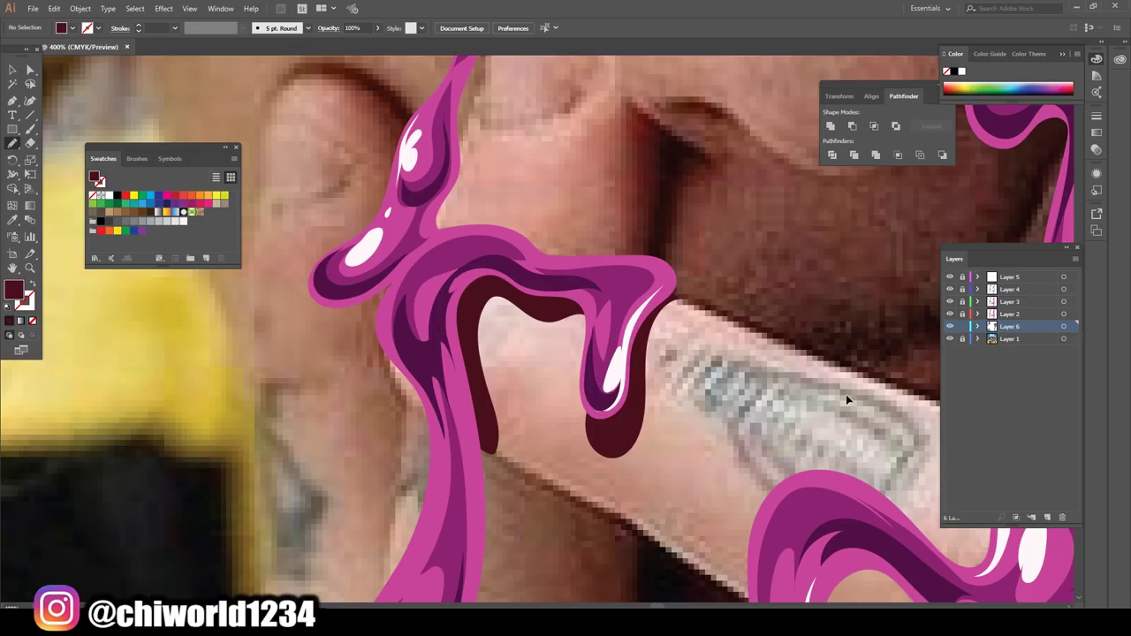
key("ctrl+minus")
key("ctrl+minus")
key("ctrl+minus")
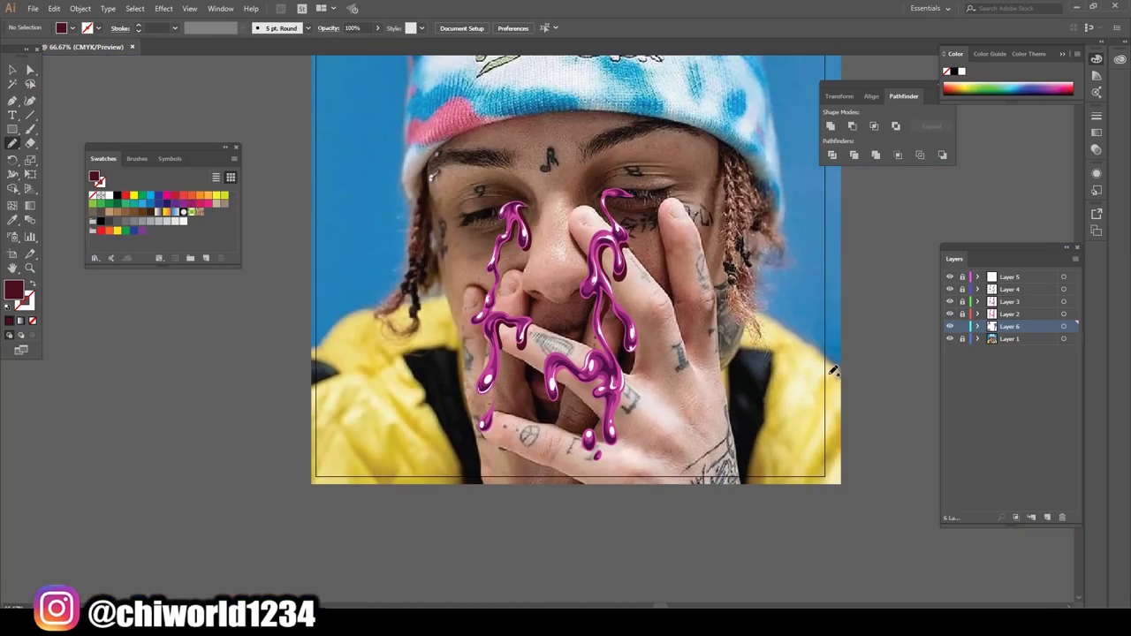
key("ctrl+plus")
key("ctrl+plus")
key("ctrl+plus")
key("ctrl+plus")
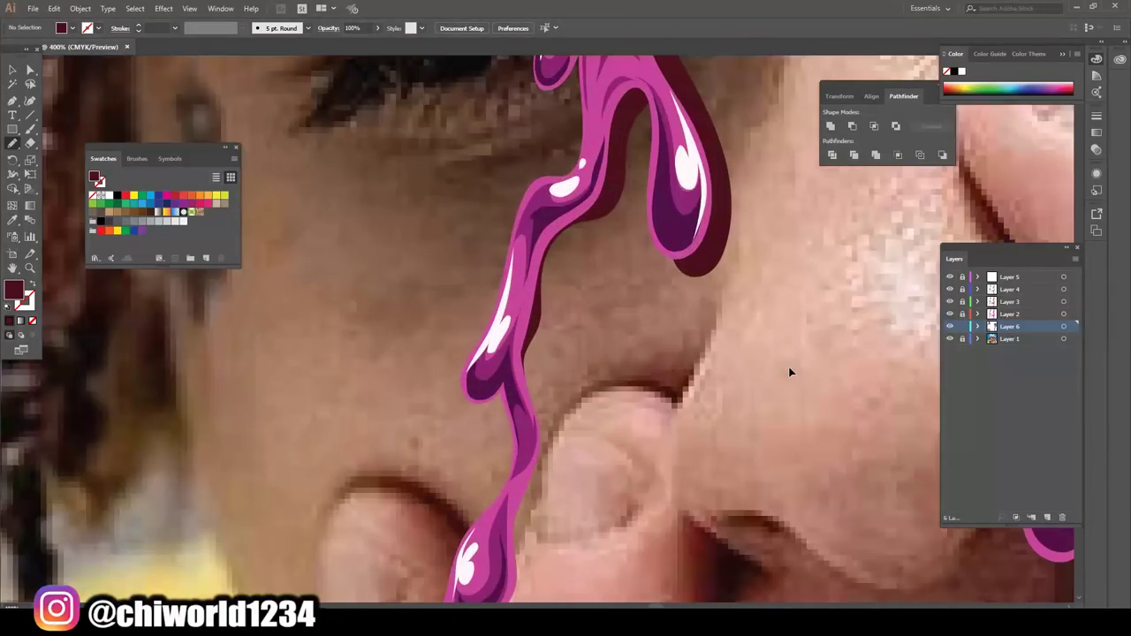
Draw maroon shadow paths along the face drip and a bulge beside its left edge
scroll(795, 362, "down", 2)
scroll(795, 363, "down", 1)
mouse_move(503, 525)
left_mouse_down()
mouse_move(545, 277)
mouse_move(485, 468)
left_mouse_up()
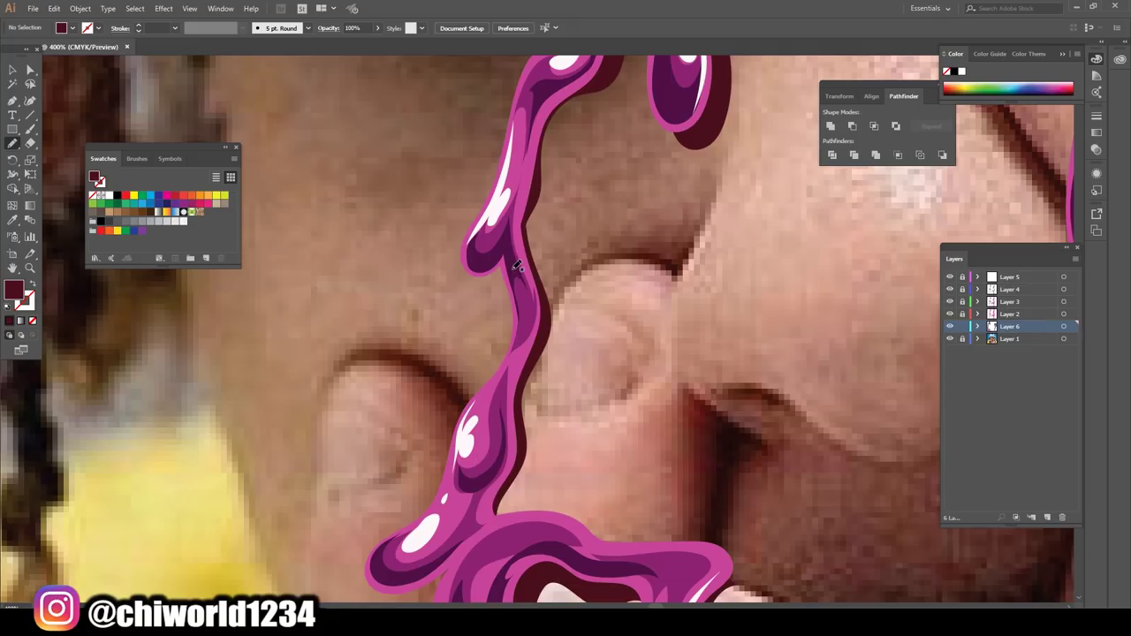
mouse_move(517, 266)
left_mouse_down()
mouse_move(487, 285)
mouse_move(516, 240)
left_mouse_up()
key("ctrl+minus")
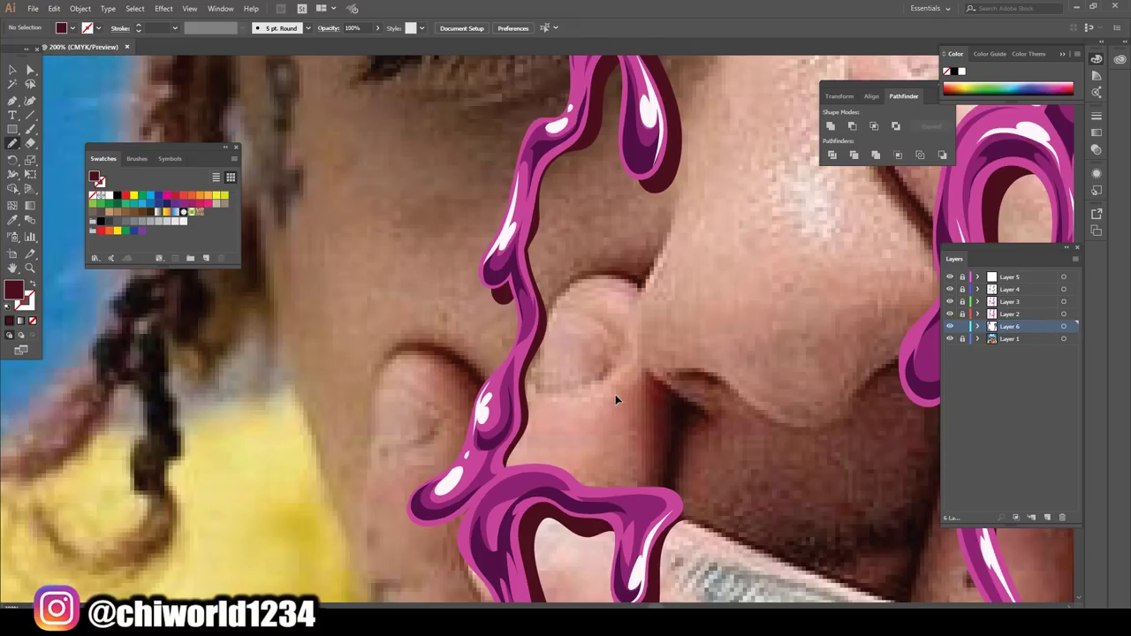
key("ctrl+minus")
key("ctrl+minus")
key("ctrl+minus")
key("ctrl+minus")
scroll(645, 403, "up", 1)
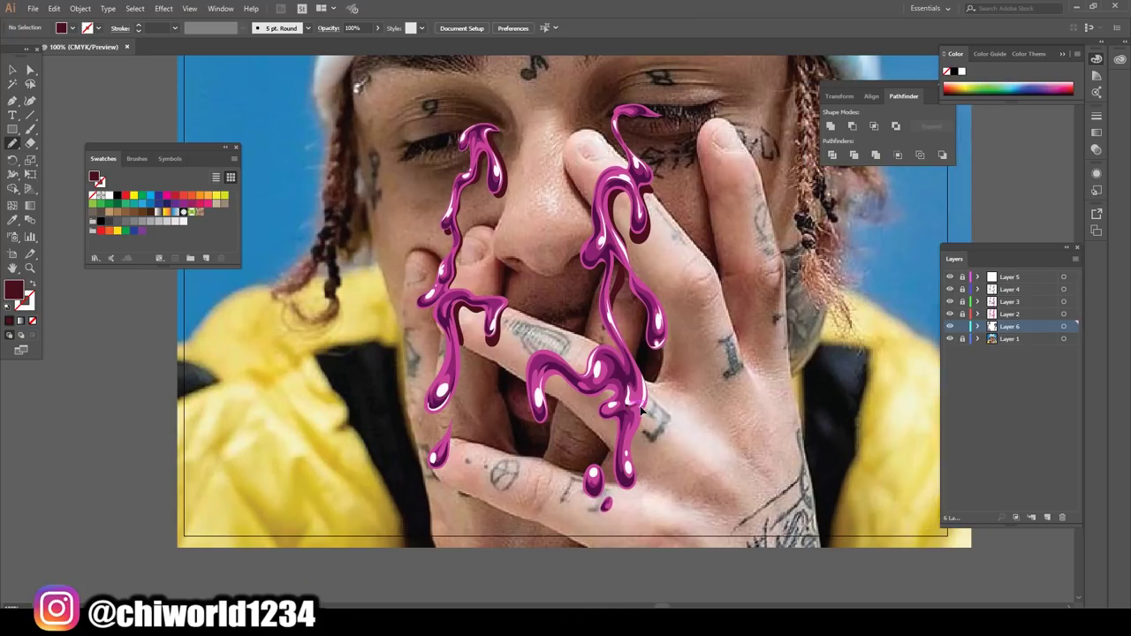
scroll(643, 406, "up", 1)
scroll(642, 410, "up", 1)
scroll(640, 406, "up", 1)
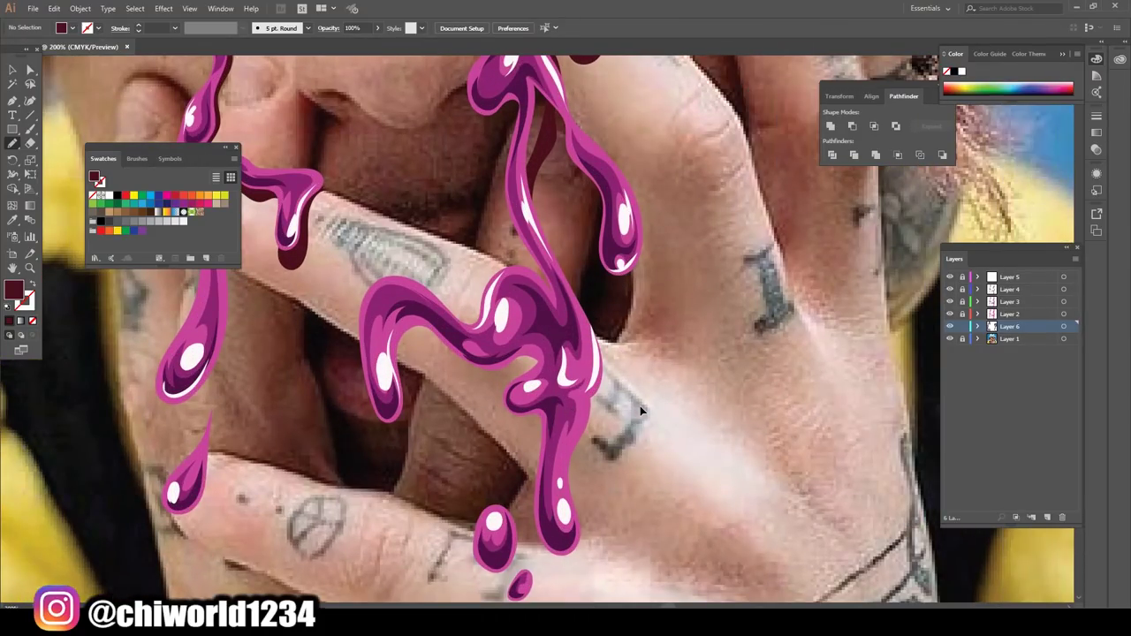
scroll(641, 405, "up", 1)
Outline maroon shadows around the drip on the hand and along its right edge
mouse_move(616, 382)
left_mouse_down()
mouse_move(595, 235)
mouse_move(495, 122)
left_mouse_up()
scroll(777, 534, "down", 1)
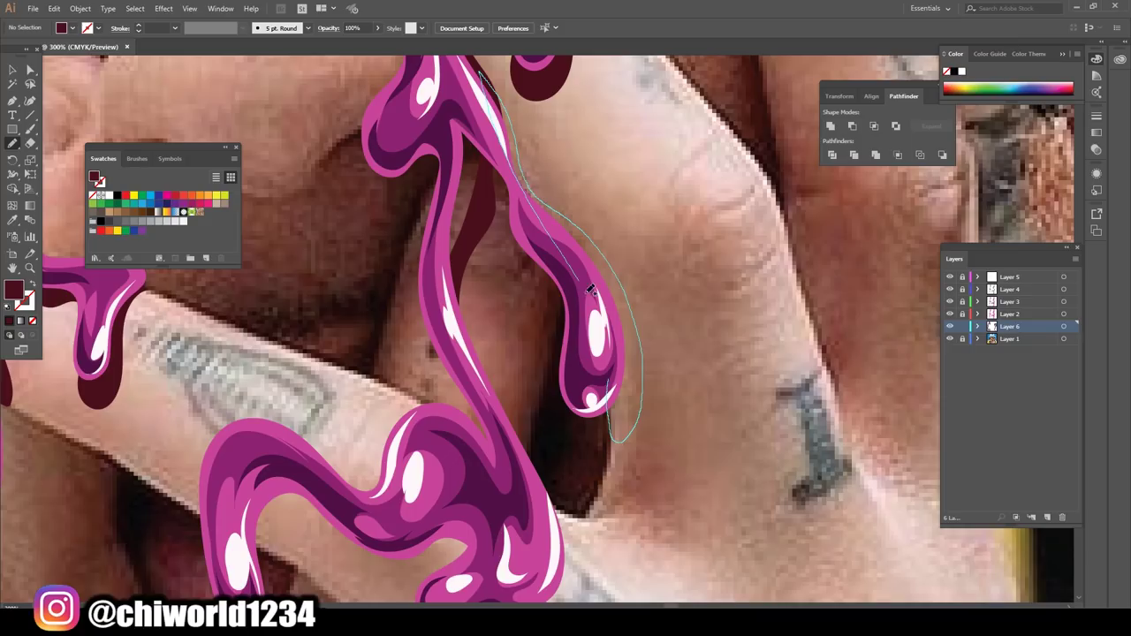
scroll(766, 544, "down", 1)
scroll(743, 538, "down", 2)
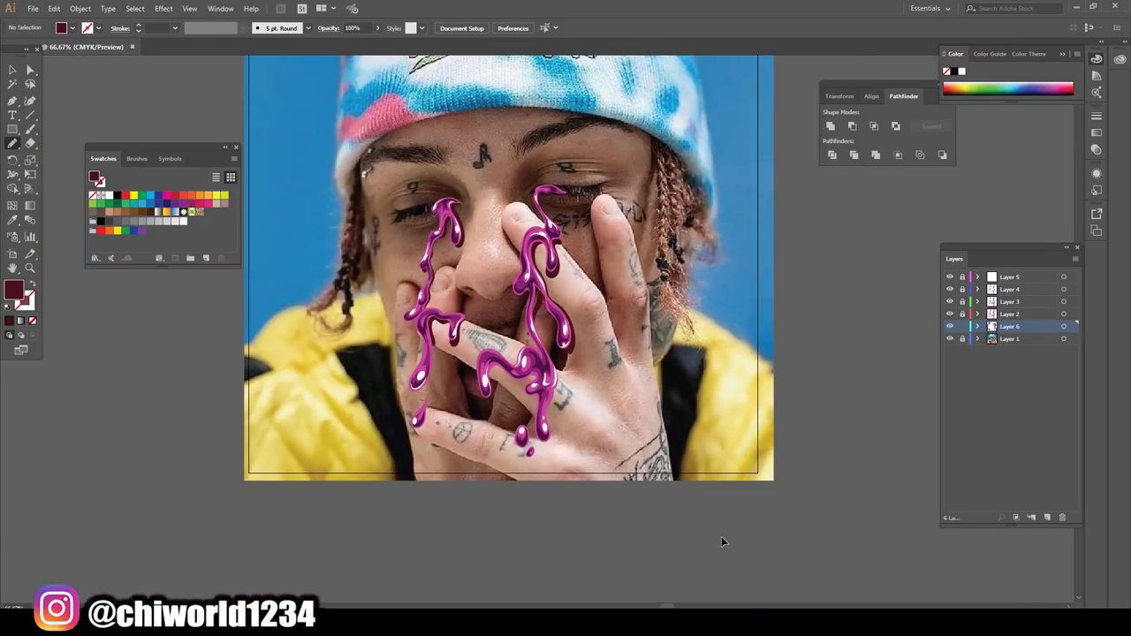
scroll(716, 533, "up", 3)
scroll(717, 536, "up", 1)
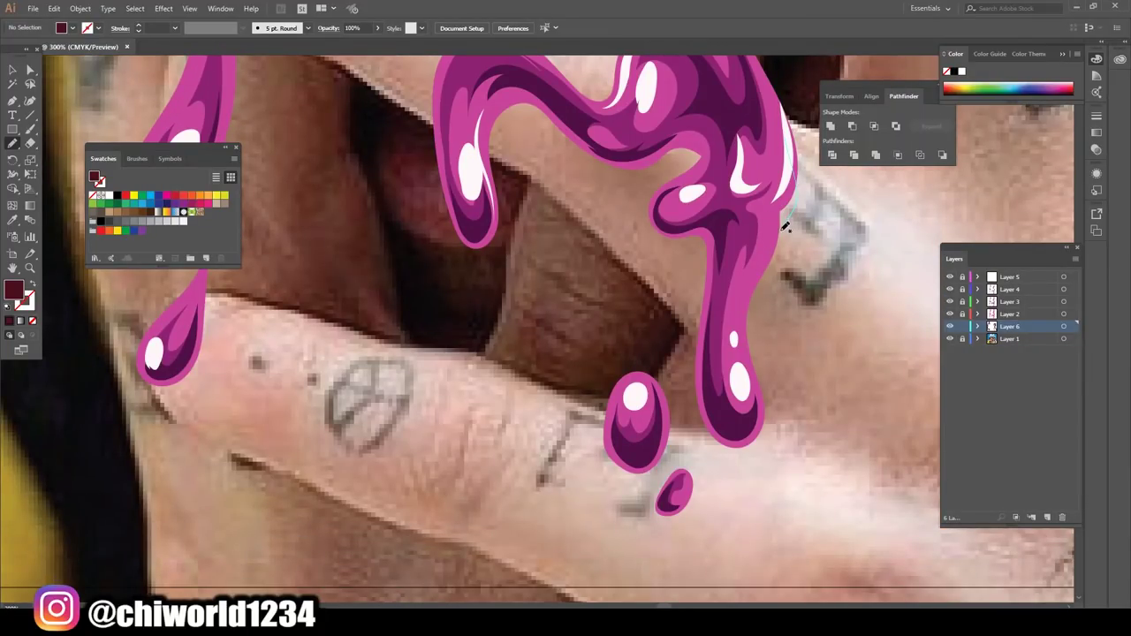
mouse_move(784, 227)
left_mouse_down()
mouse_move(788, 457)
mouse_move(723, 375)
mouse_move(771, 132)
left_mouse_up()
mouse_move(724, 268)
left_mouse_down()
mouse_move(723, 198)
mouse_move(677, 162)
left_mouse_up()
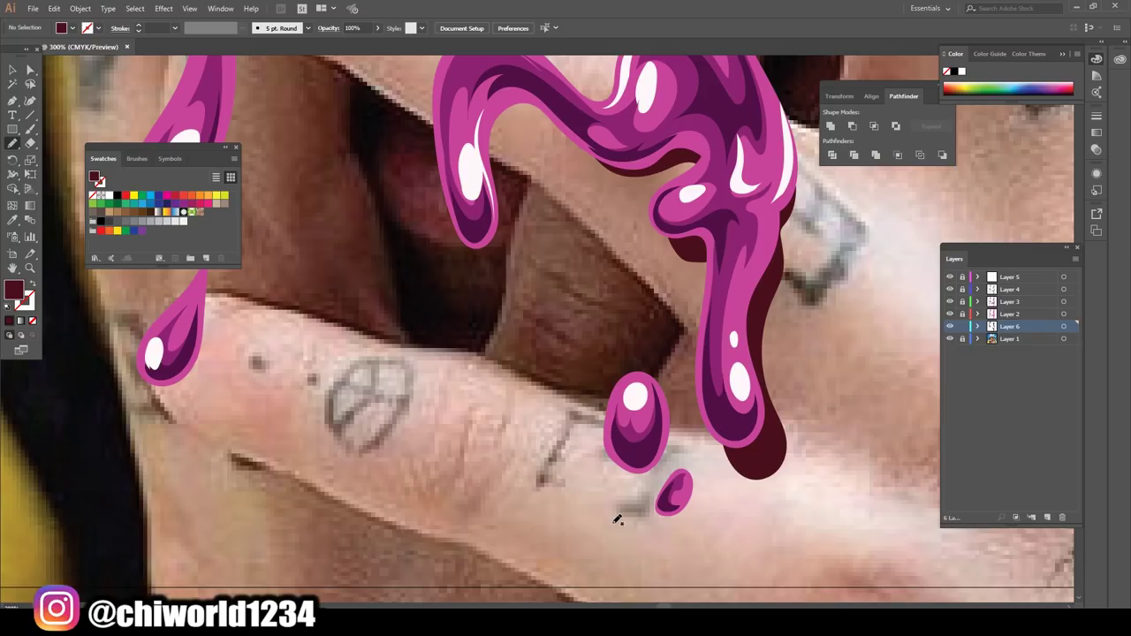
scroll(741, 526, "down", 5)
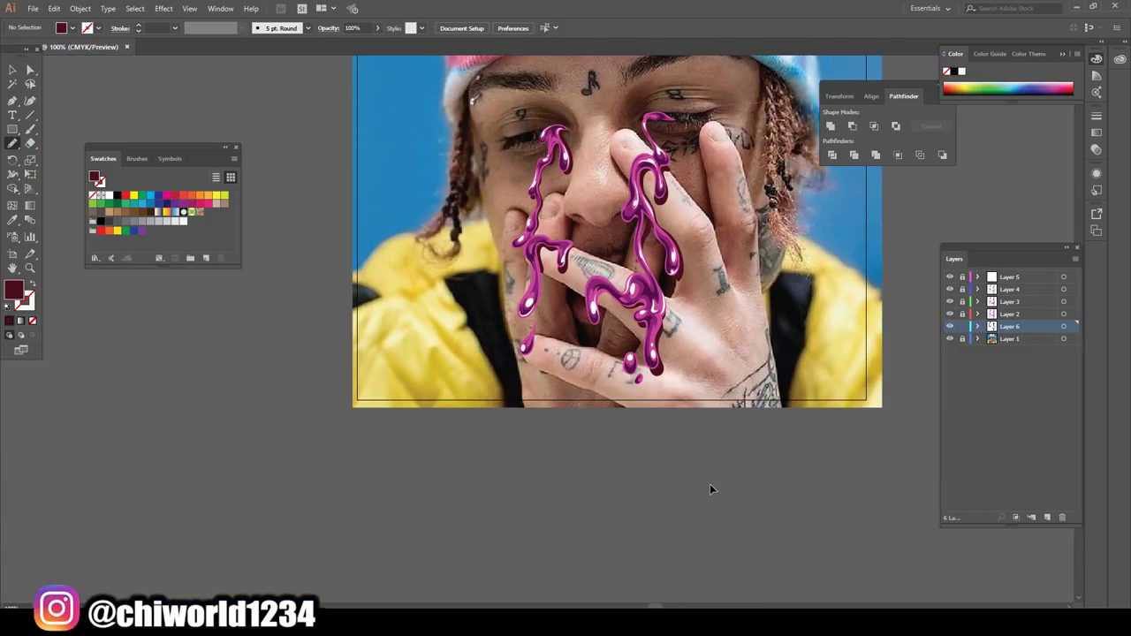
Draw a closed maroon shadow shape along the lower drip's edge
scroll(710, 483, "up", 3)
scroll(709, 483, "up", 1)
mouse_move(631, 131)
left_mouse_down()
mouse_move(681, 161)
mouse_move(674, 191)
mouse_move(630, 117)
left_mouse_up()
scroll(614, 478, "down", 2)
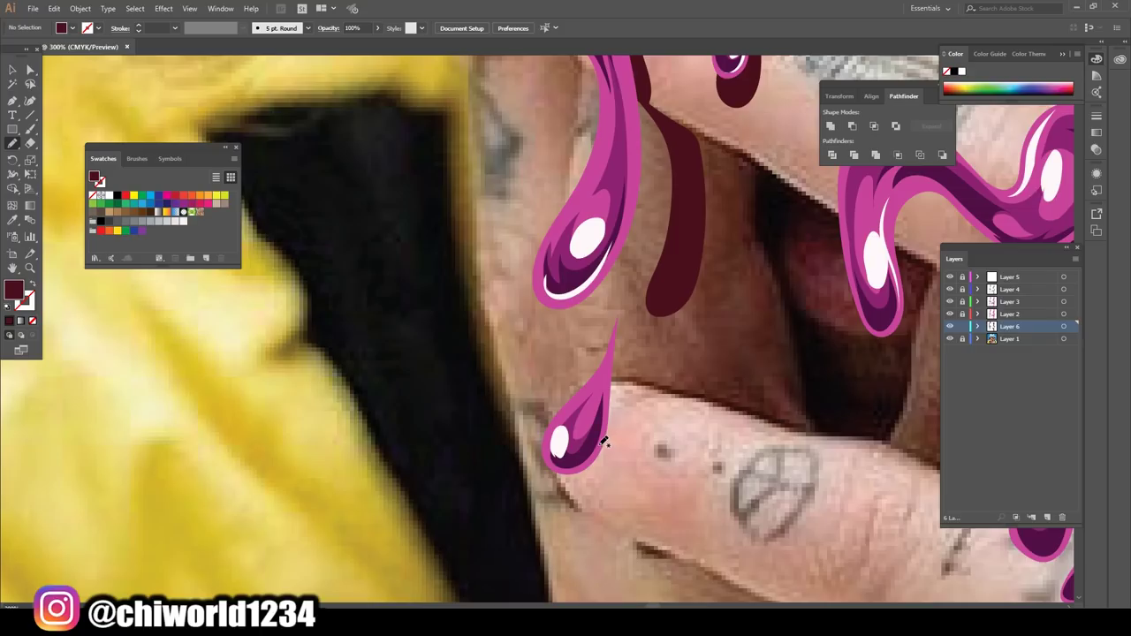
left_click_drag(604, 440, 600, 478)
left_click_drag(623, 414, 622, 410)
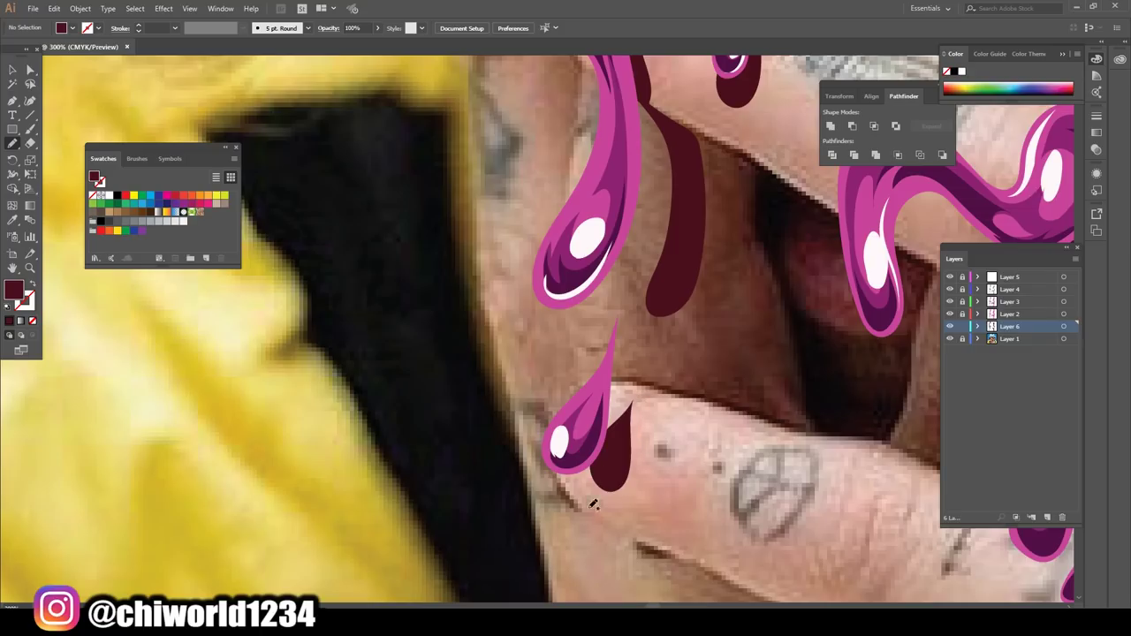
Add a dark maroon shadow under the small drop on the finger and review it
scroll(746, 580, "down", 2)
scroll(746, 580, "down", 2)
scroll(745, 577, "down", 1)
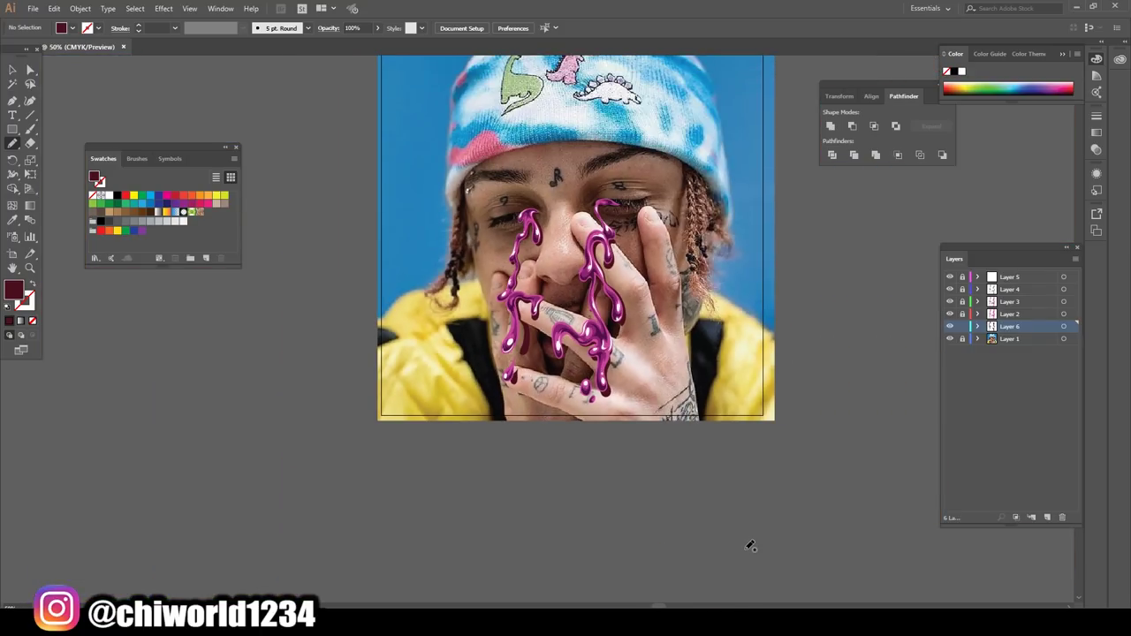
scroll(744, 553, "up", 1)
scroll(743, 547, "up", 1)
scroll(743, 546, "up", 1)
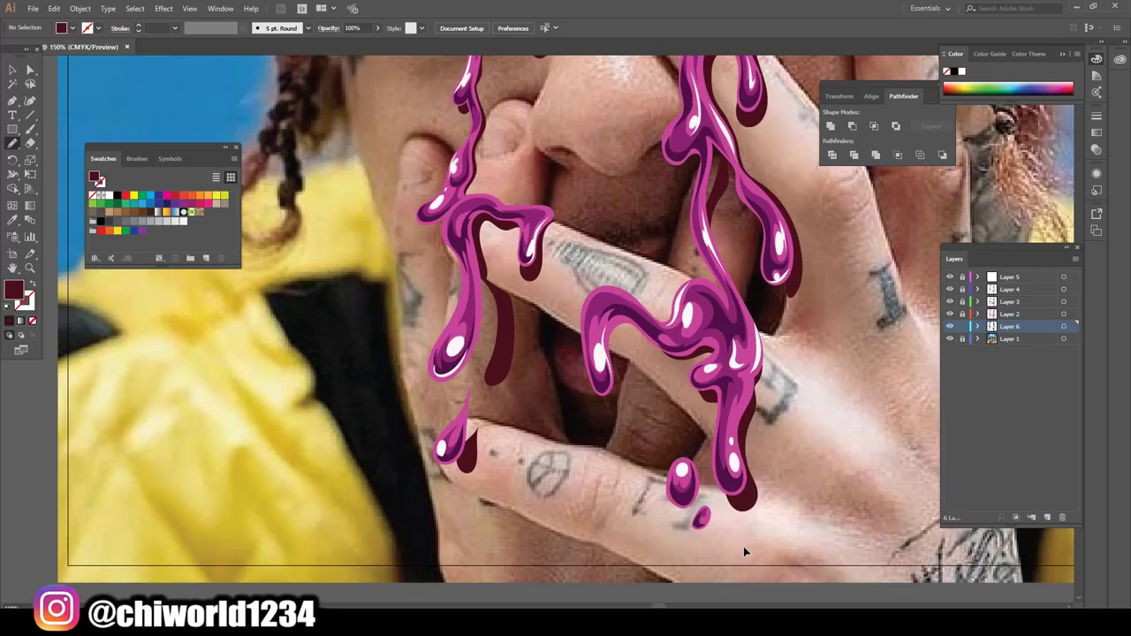
scroll(743, 546, "up", 1)
scroll(748, 544, "down", 2)
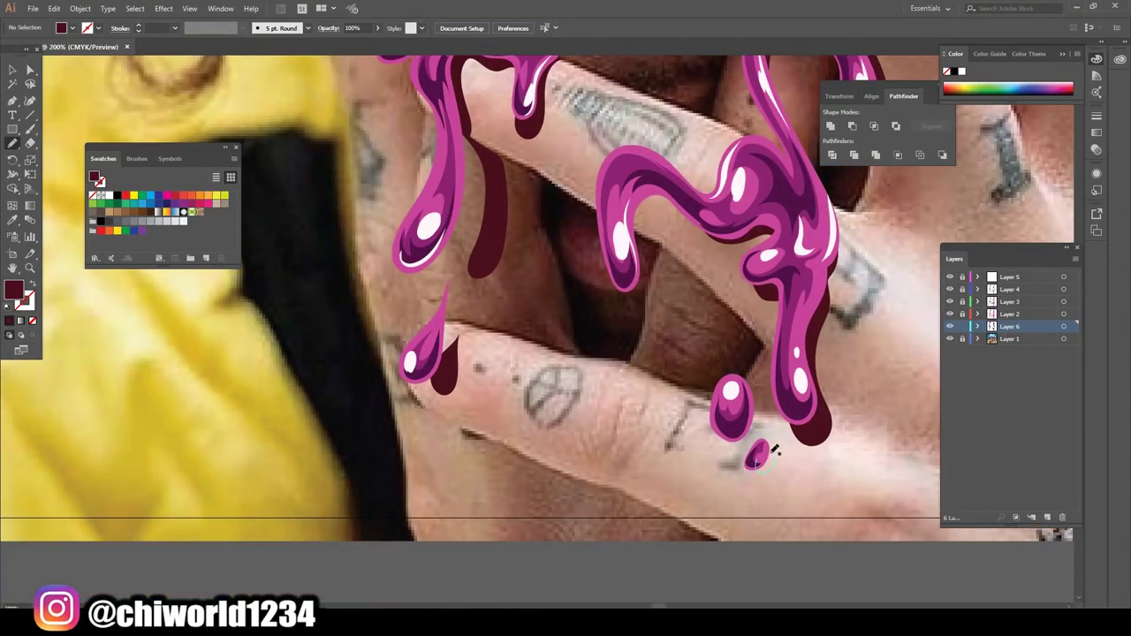
left_click_drag(775, 449, 740, 449)
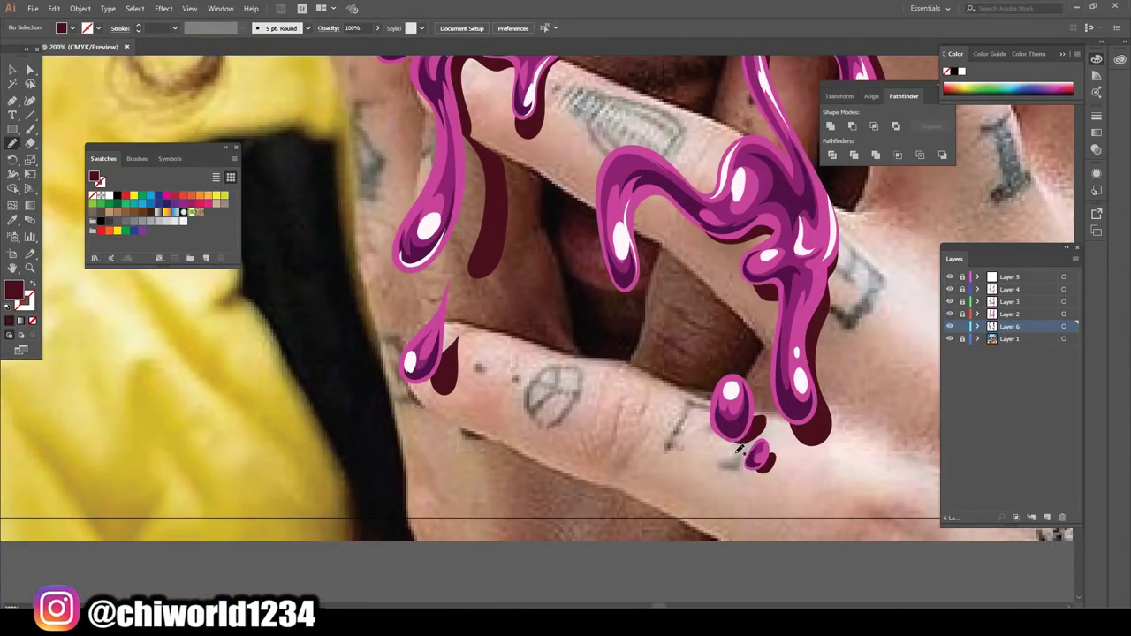
scroll(747, 543, "down", 3)
scroll(760, 521, "up", 2)
scroll(753, 497, "up", 1)
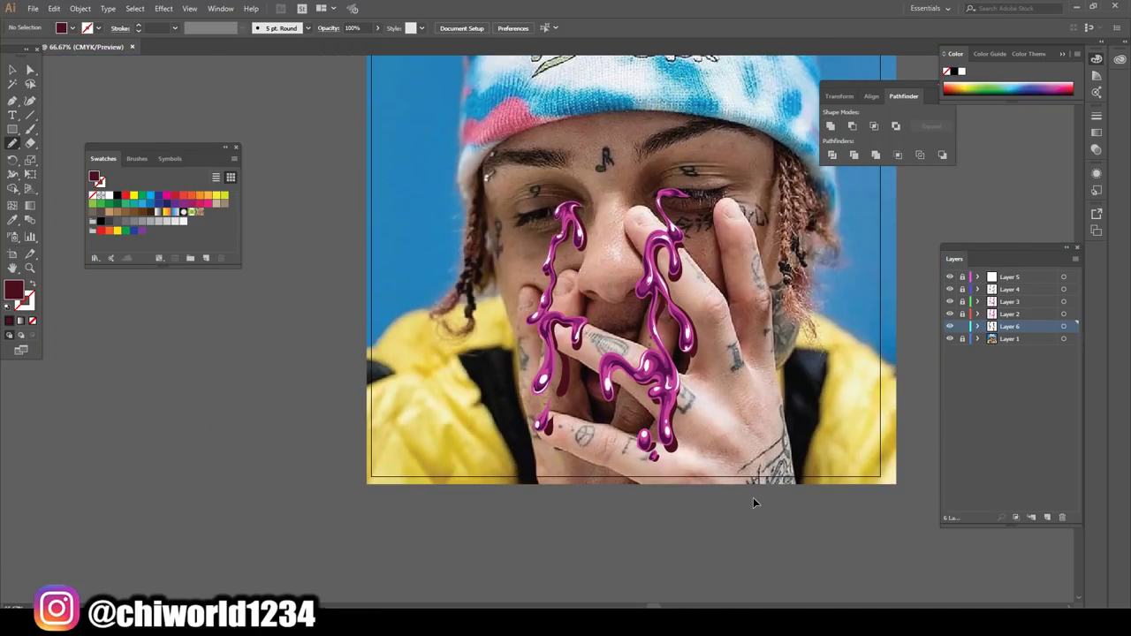
scroll(753, 498, "up", 1)
scroll(753, 497, "up", 1)
scroll(753, 498, "down", 1)
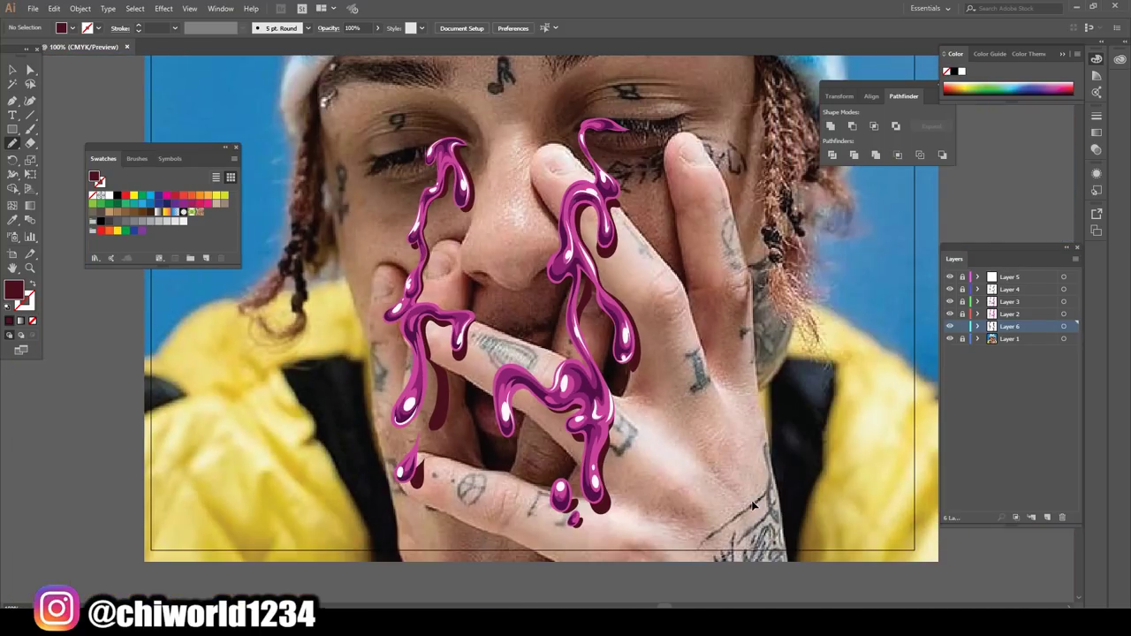
Select all drip artwork and apply Adjust Color Balance with preview: Yellow -27, Black 25
left_click(12, 69)
left_click_drag(328, 102, 888, 534)
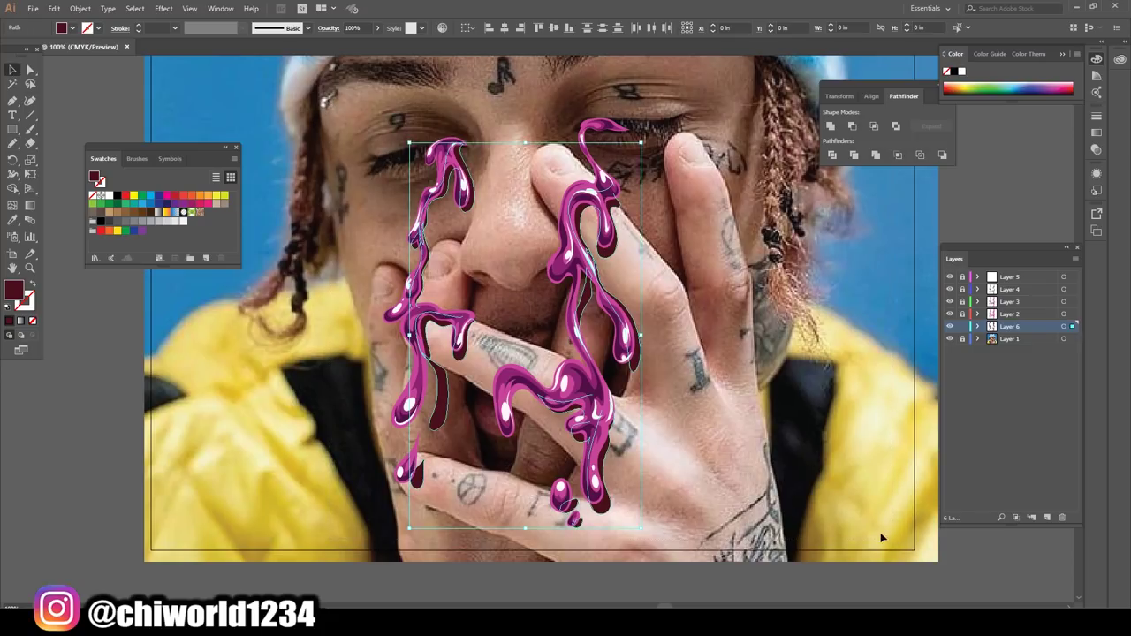
left_click(56, 8)
mouse_move(80, 215)
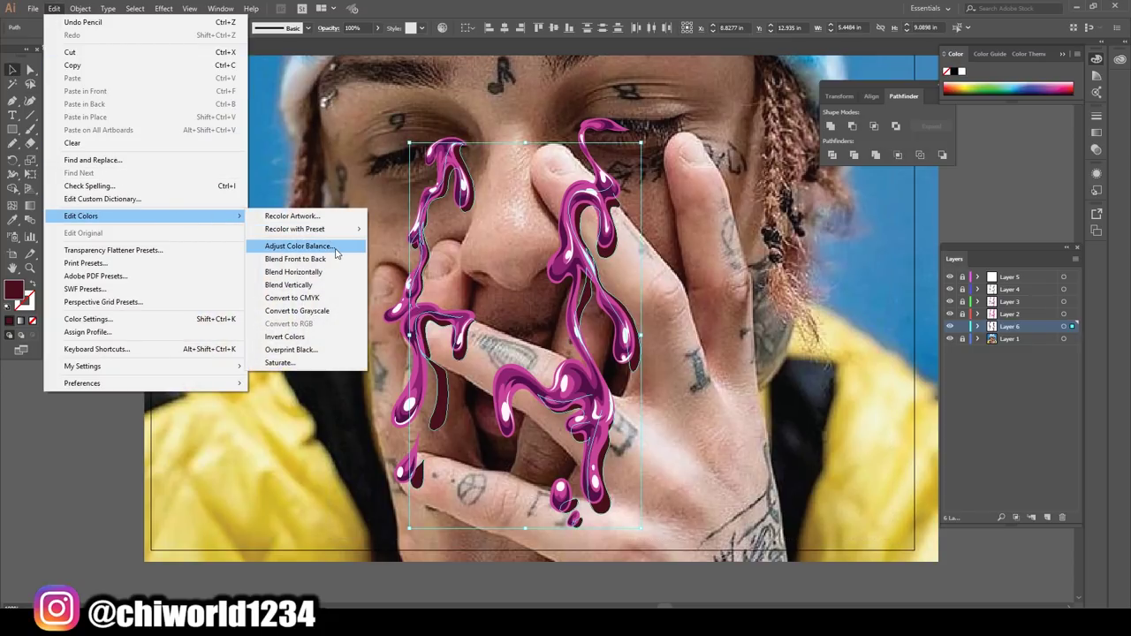
left_click(332, 246)
left_click(17, 199)
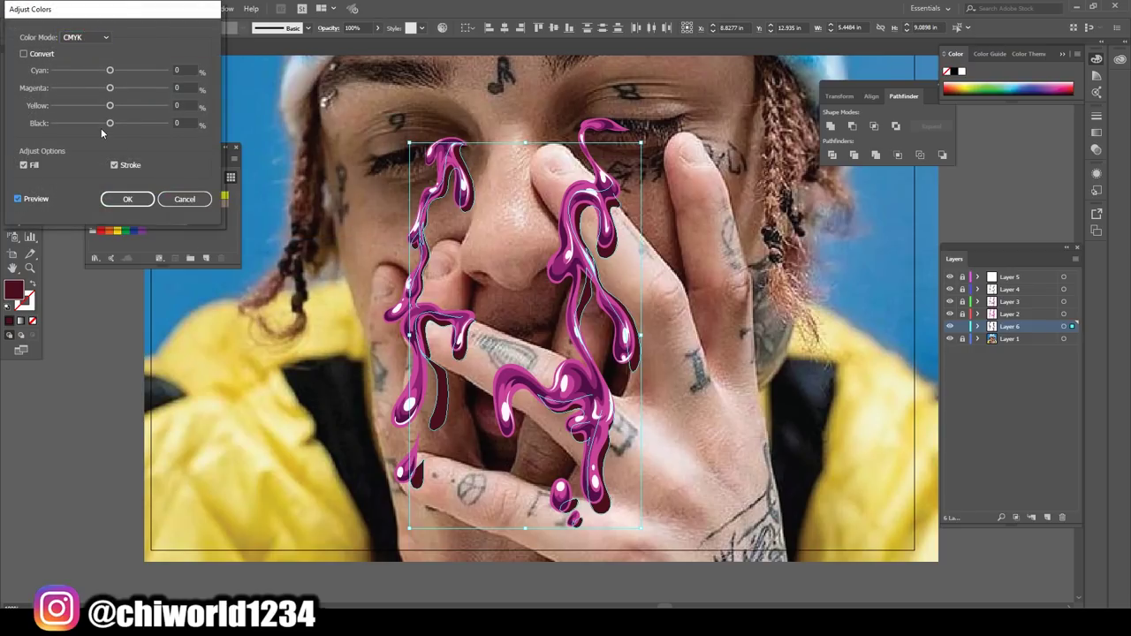
left_click_drag(110, 105, 89, 106)
mouse_move(109, 123)
left_mouse_down()
mouse_move(92, 123)
mouse_move(137, 124)
left_mouse_up()
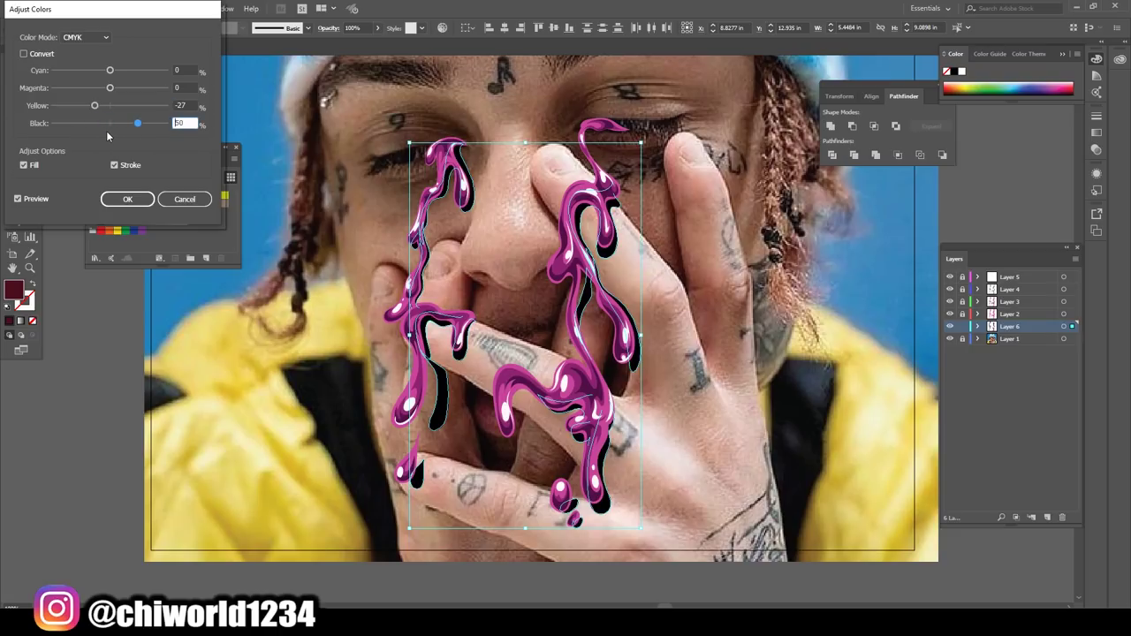
left_click_drag(137, 123, 124, 123)
left_click(127, 199)
left_click(152, 343)
key("ctrl+minus")
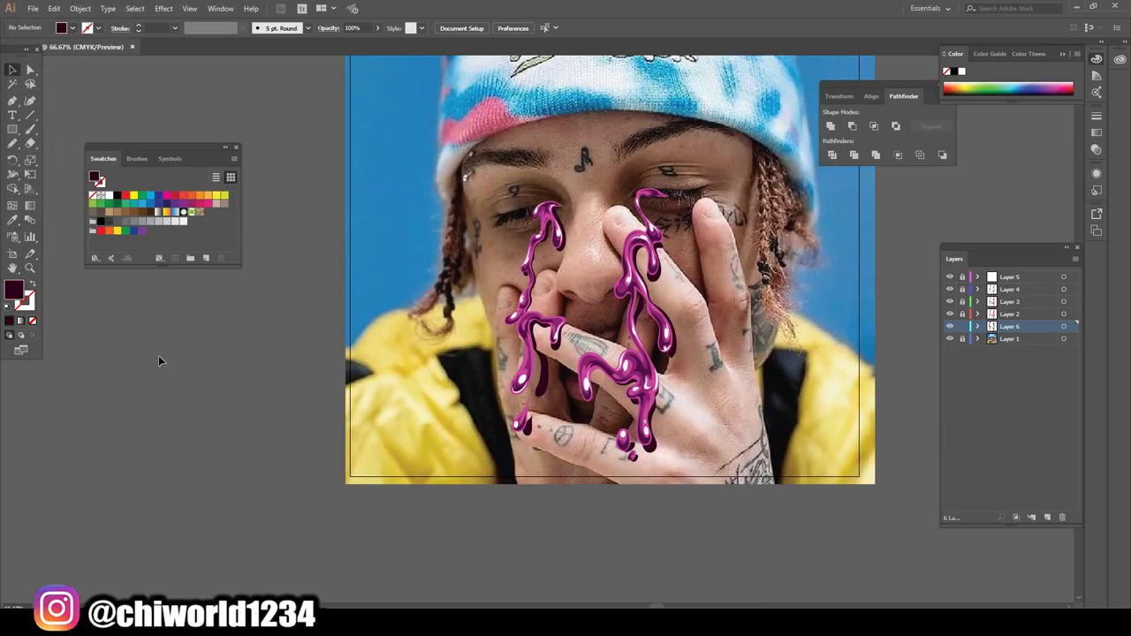